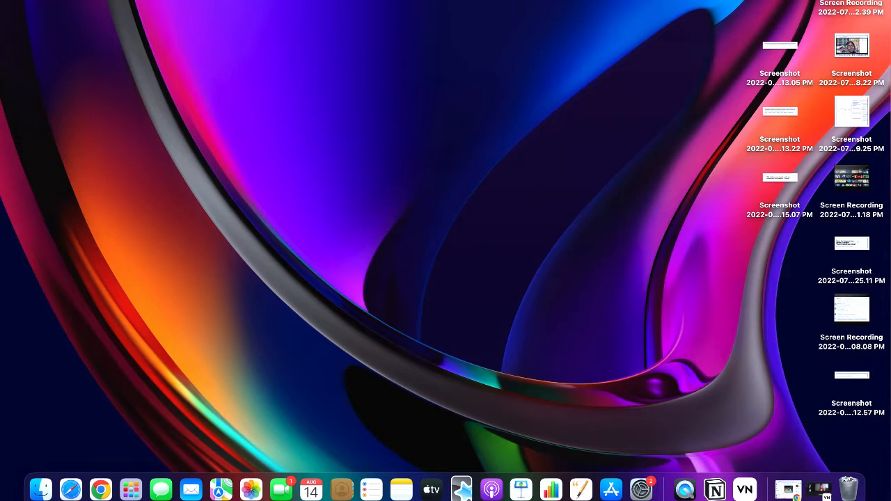
Step: Switch to the VN video editor, save the open project and return to the project list
{"action": "left_click", "coordinate": [688, 0]}
{"action": "left_click", "coordinate": [688, 1]}
{"action": "left_click", "coordinate": [744, 491]}
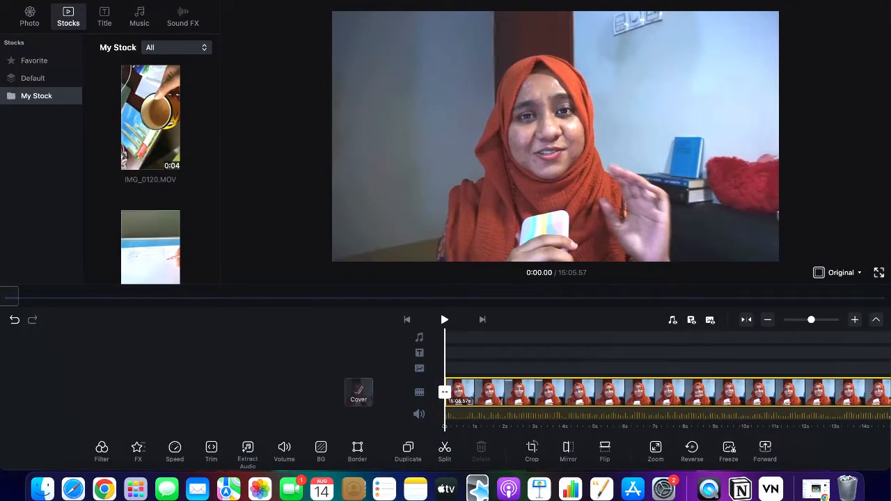
{"action": "left_click", "coordinate": [23, 1]}
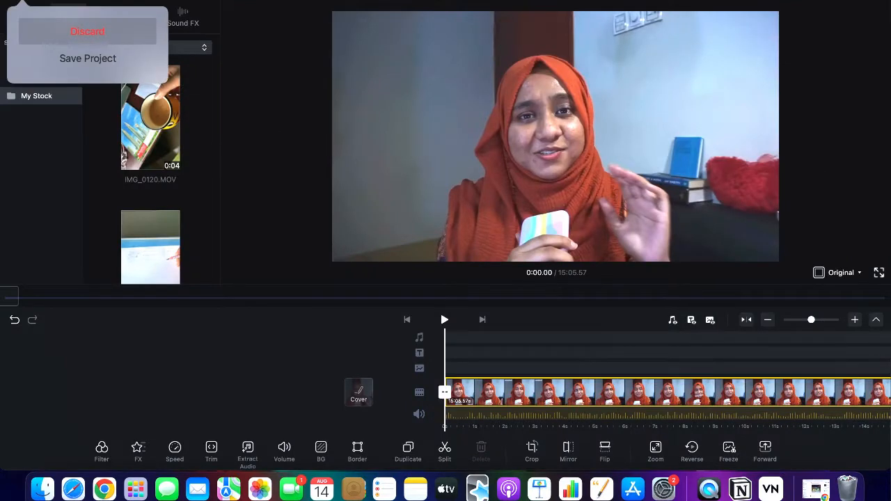
{"action": "left_click", "coordinate": [84, 57]}
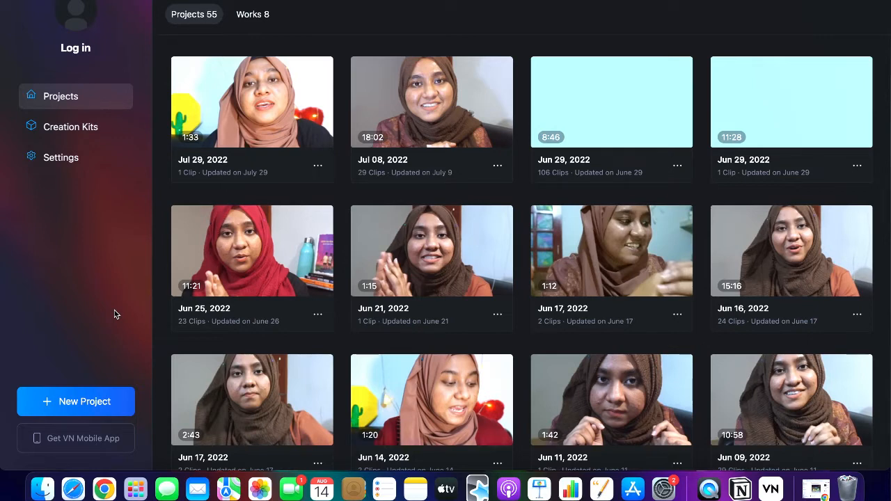
Step: Create a new project and delete the default "Directed by" title clip from its timeline
{"action": "left_click", "coordinate": [65, 397]}
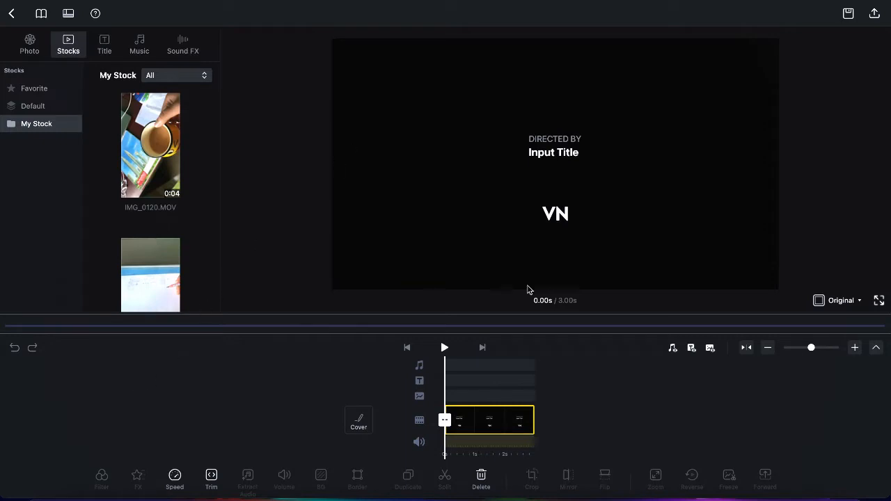
{"action": "scroll", "coordinate": [494, 415], "scroll_direction": "right", "scroll_amount": 3}
{"action": "scroll", "coordinate": [494, 415], "scroll_direction": "right", "scroll_amount": 2}
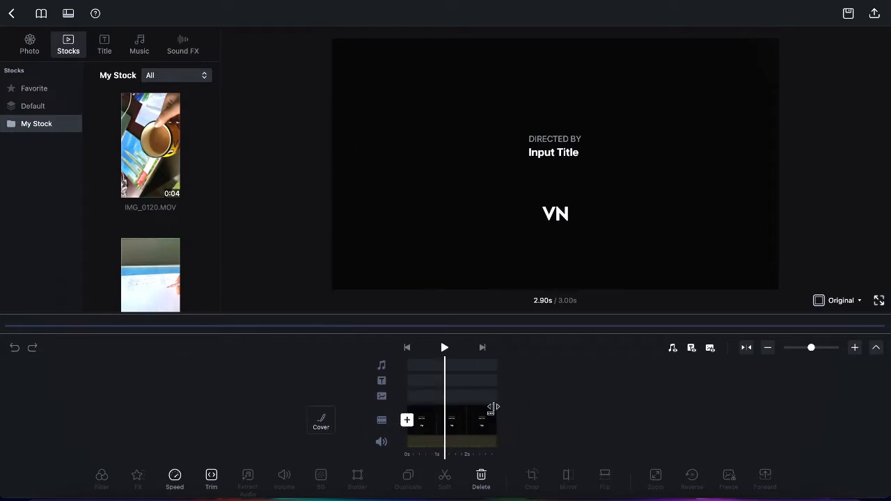
{"action": "left_click", "coordinate": [481, 479]}
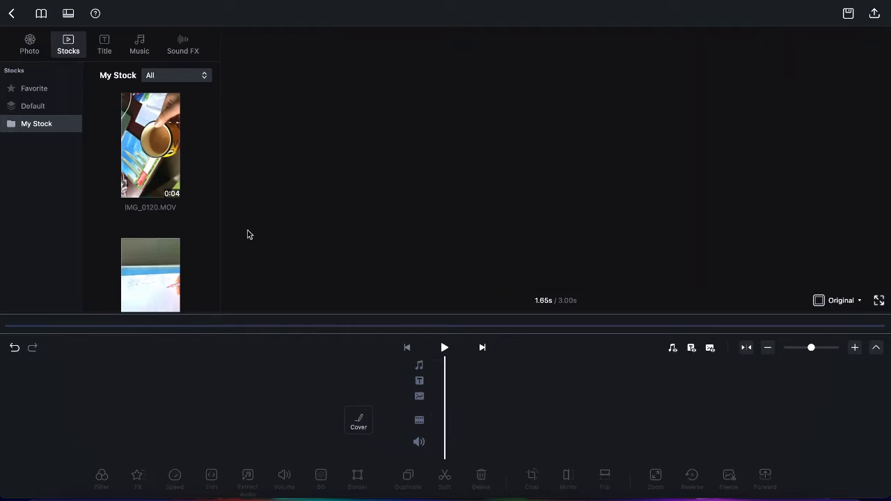
{"action": "left_click", "coordinate": [31, 46]}
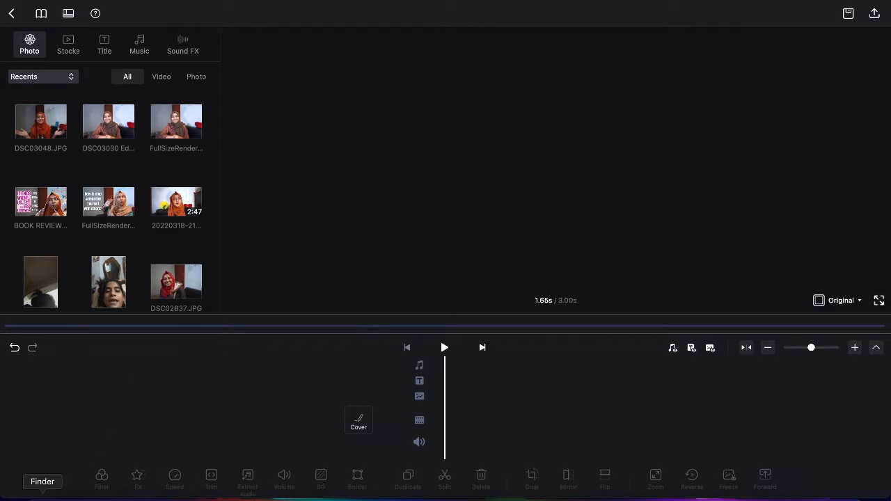
{"action": "left_click", "coordinate": [42, 496]}
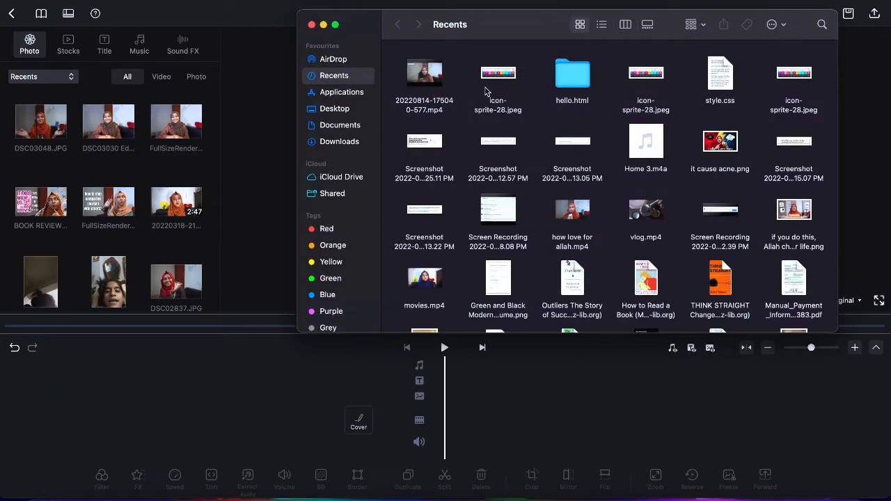
{"action": "left_click_drag", "start_coordinate": [425, 104], "coordinate": [99, 169]}
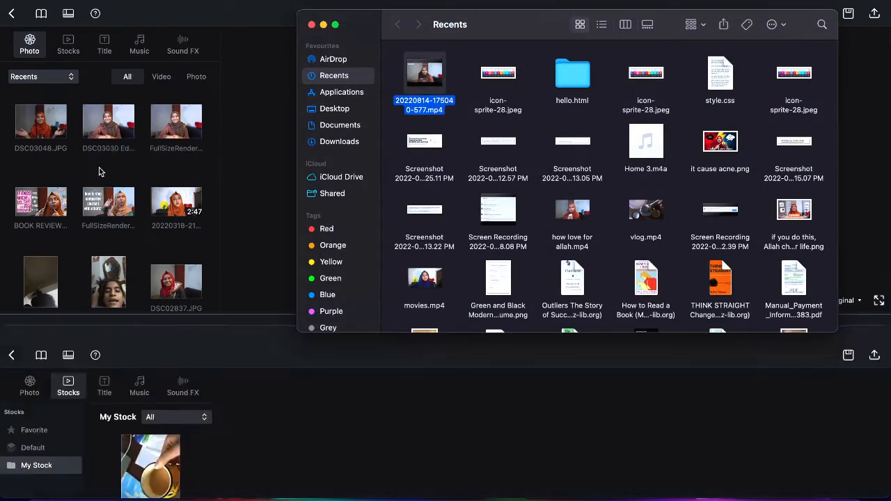
{"action": "left_click", "coordinate": [311, 25]}
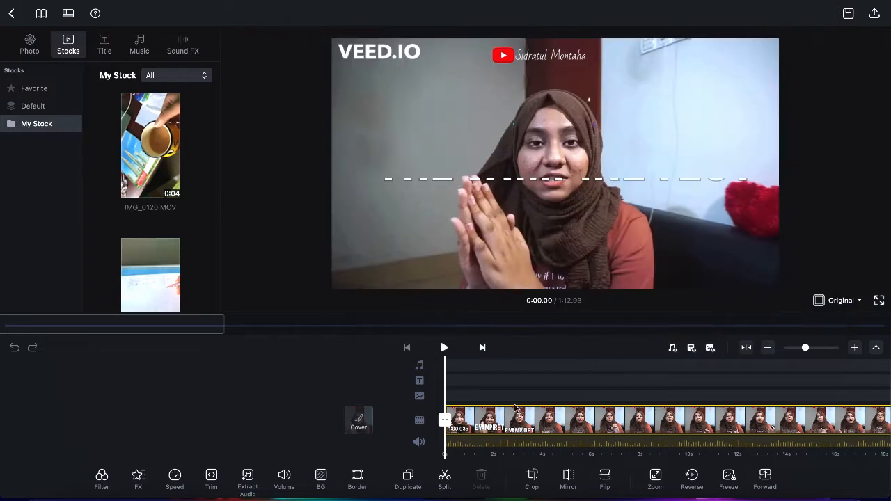
Step: Scrub through the first seconds of the imported clip, select it and leave the project for the project list
{"action": "scroll", "coordinate": [516, 418], "scroll_direction": "right", "scroll_amount": 5}
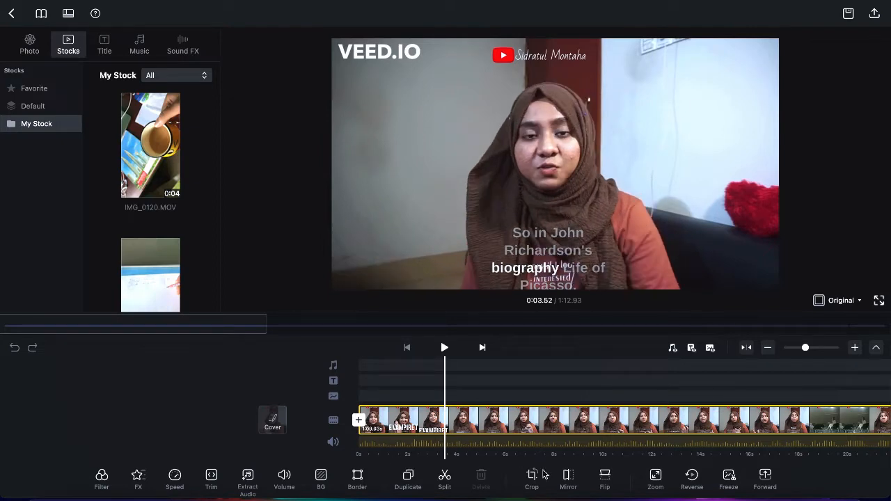
{"action": "scroll", "coordinate": [519, 438], "scroll_direction": "right", "scroll_amount": 5}
{"action": "left_click", "coordinate": [461, 418]}
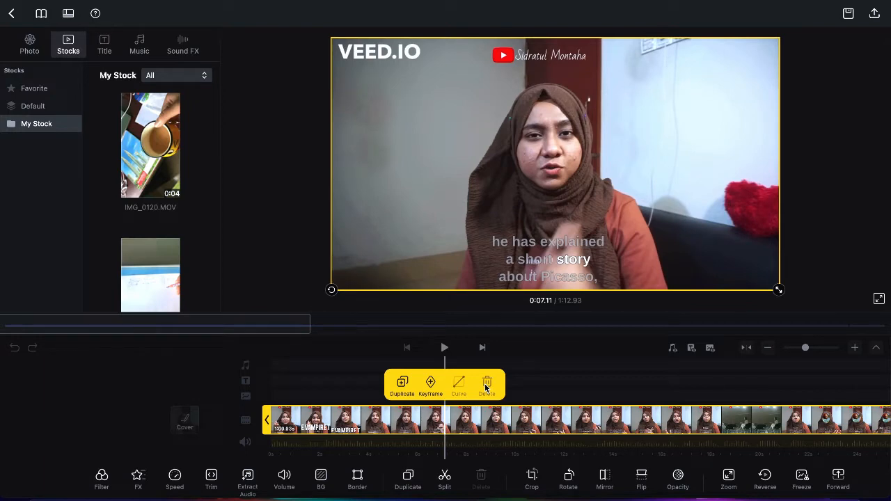
{"action": "left_click", "coordinate": [11, 13]}
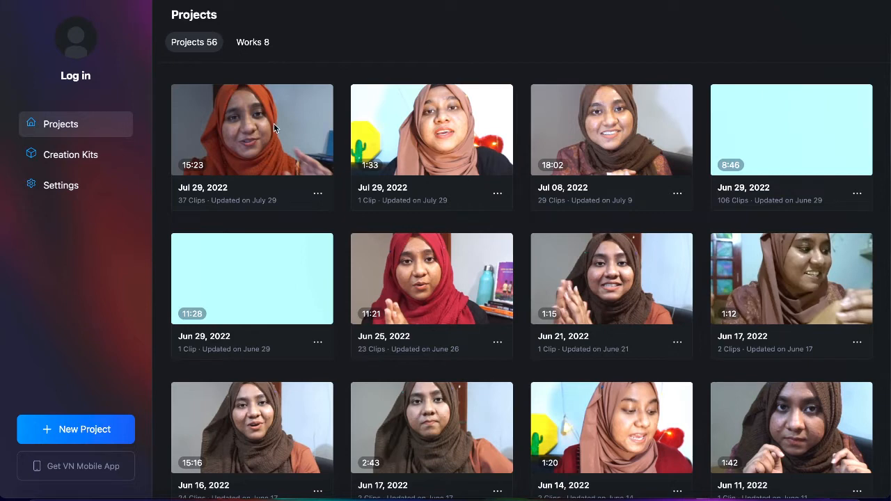
Step: Search the Mac for the home folder containing the finished videos and open it in Finder
{"action": "key", "text": "super+space"}
{"action": "type", "text": "montaha"}
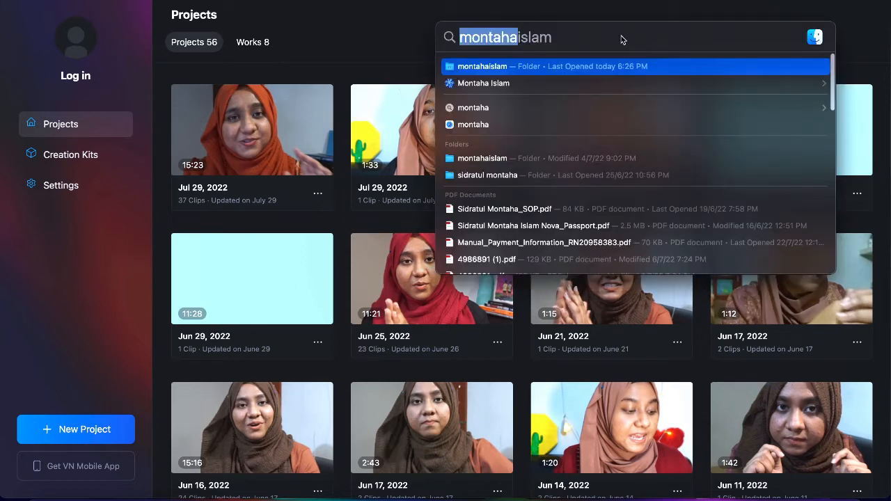
{"action": "key", "text": "Return"}
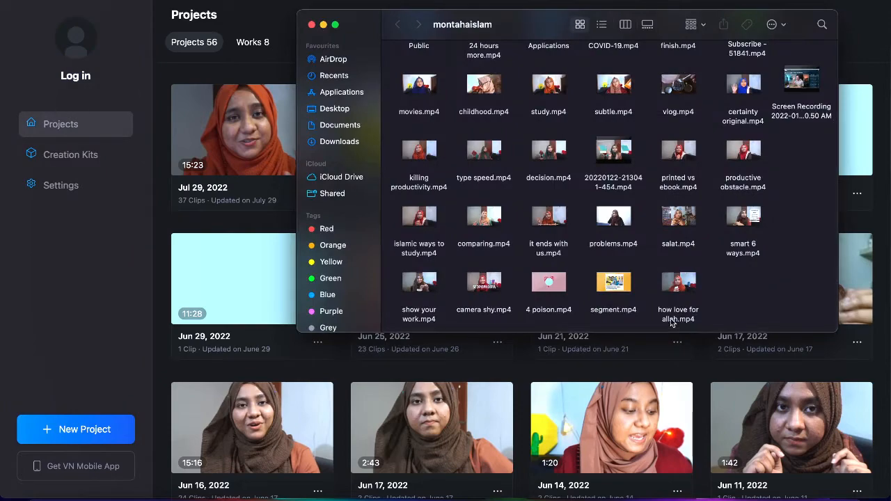
Step: Start another new project in VN and remove its default "Directed by" title clip
{"action": "left_click", "coordinate": [78, 430]}
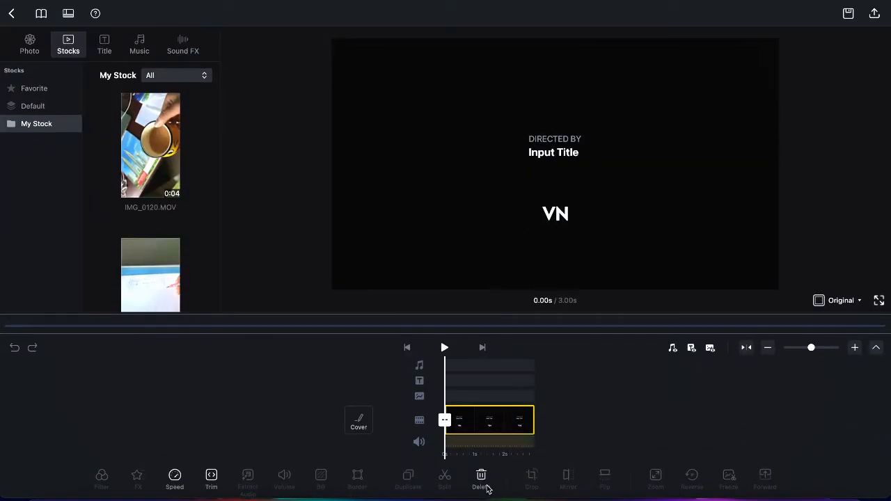
{"action": "left_click", "coordinate": [481, 480]}
Step: Add how love for allah.mp4 from the Finder folder to the project's timeline and bring the editor back to the front
{"action": "key", "text": "ctrl+Up"}
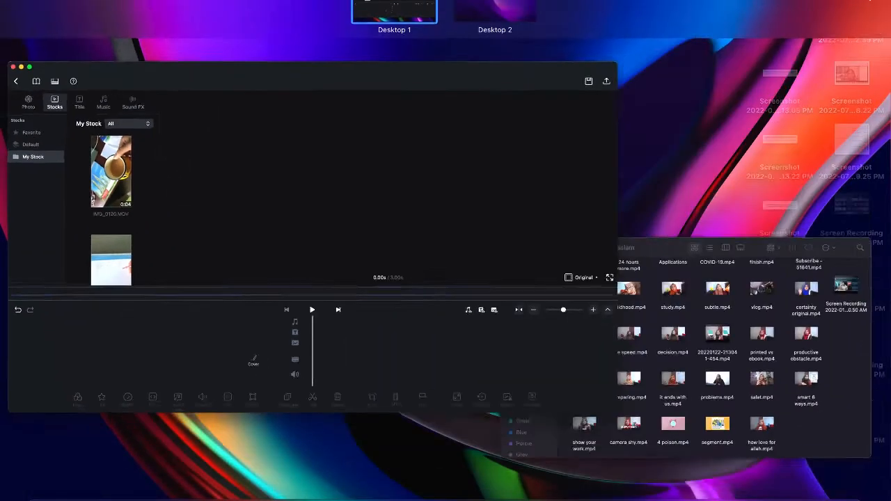
{"action": "left_click", "coordinate": [716, 390]}
{"action": "left_click_drag", "start_coordinate": [674, 315], "coordinate": [505, 422]}
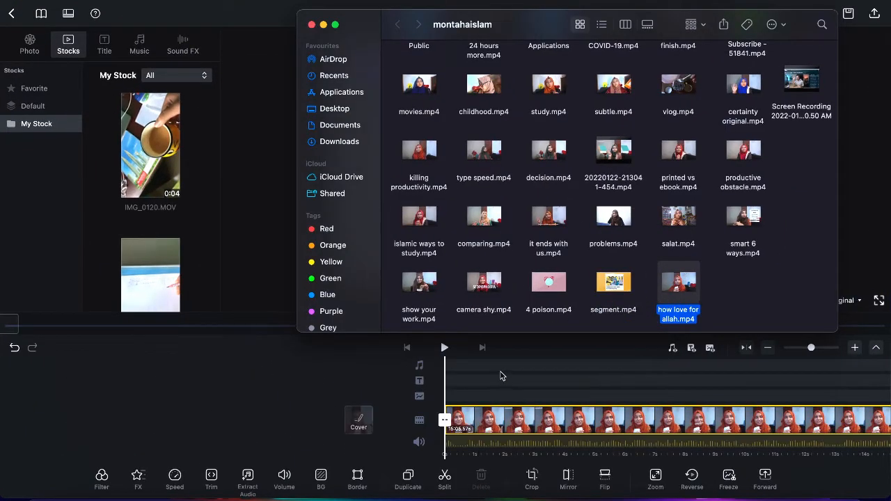
{"action": "left_click", "coordinate": [500, 375]}
Step: Scrub through roughly the first half minute of the added clip and return to the start of the timeline
{"action": "scroll", "coordinate": [501, 376], "scroll_direction": "right", "scroll_amount": 10}
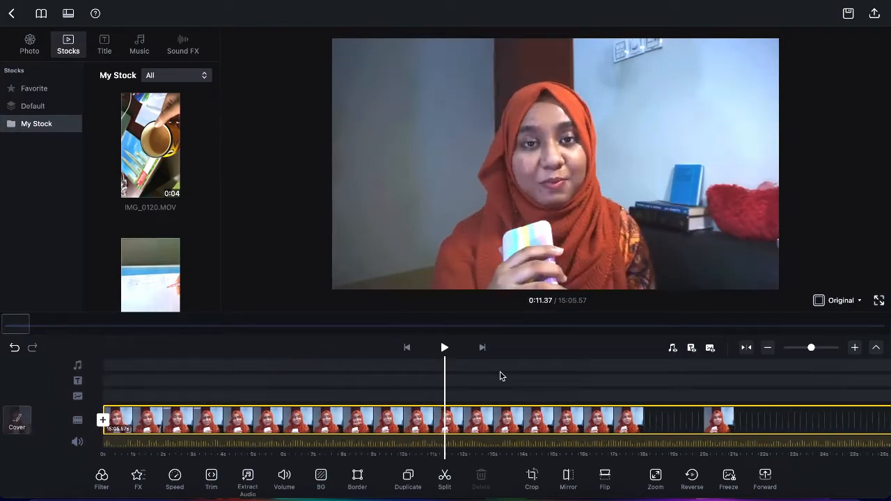
{"action": "scroll", "coordinate": [500, 376], "scroll_direction": "right", "scroll_amount": 10}
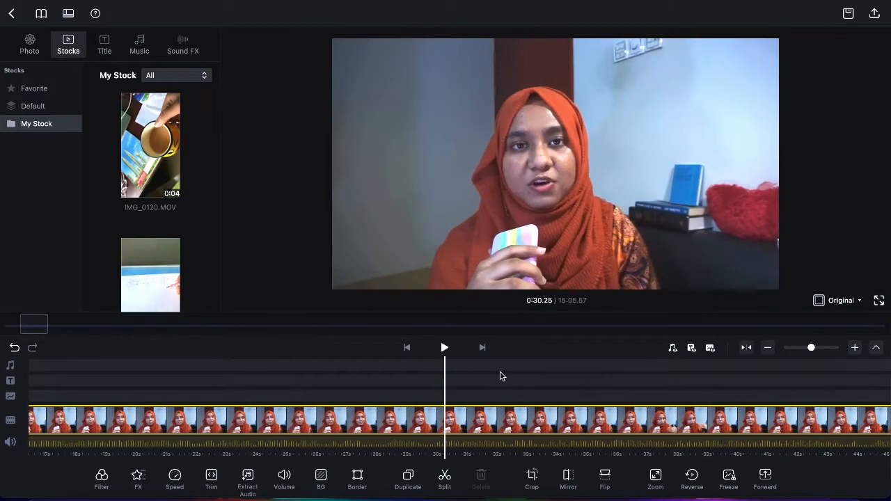
{"action": "scroll", "coordinate": [500, 376], "scroll_direction": "left", "scroll_amount": 15}
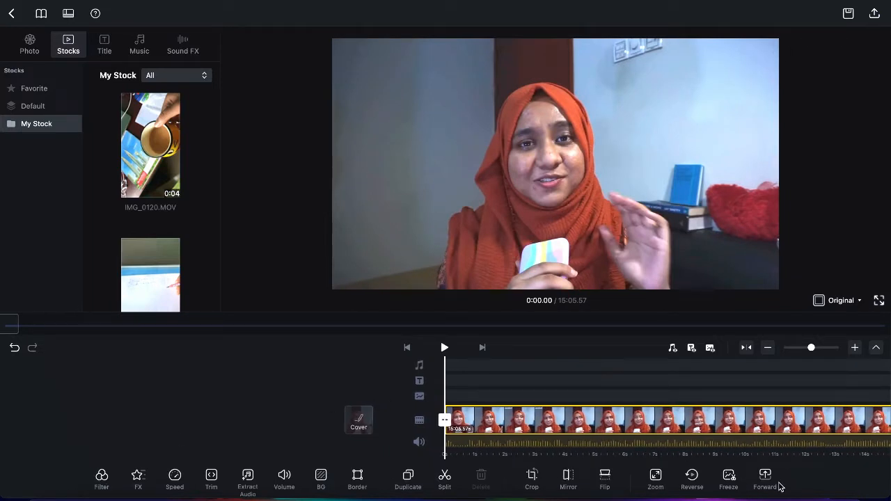
Step: Examine the Sound FX, Music, Title and Stocks libraries, including the stock type options and the available title templates
{"action": "left_click", "coordinate": [188, 50]}
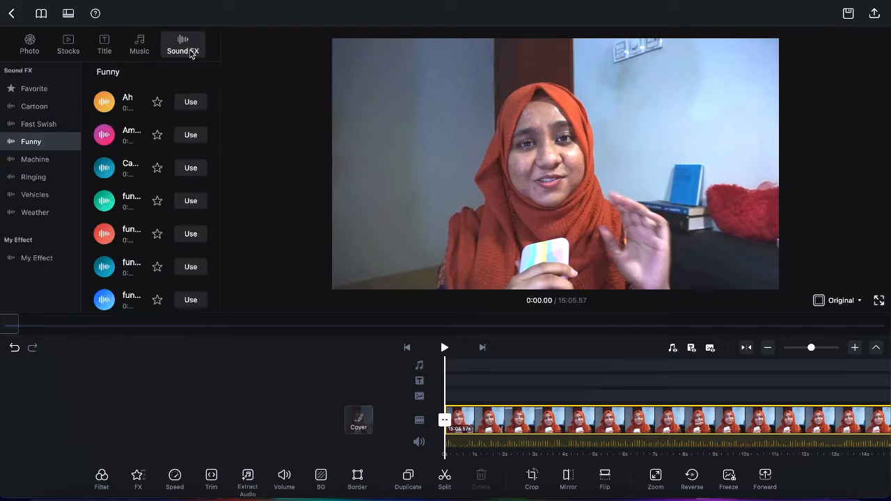
{"action": "left_click", "coordinate": [143, 49]}
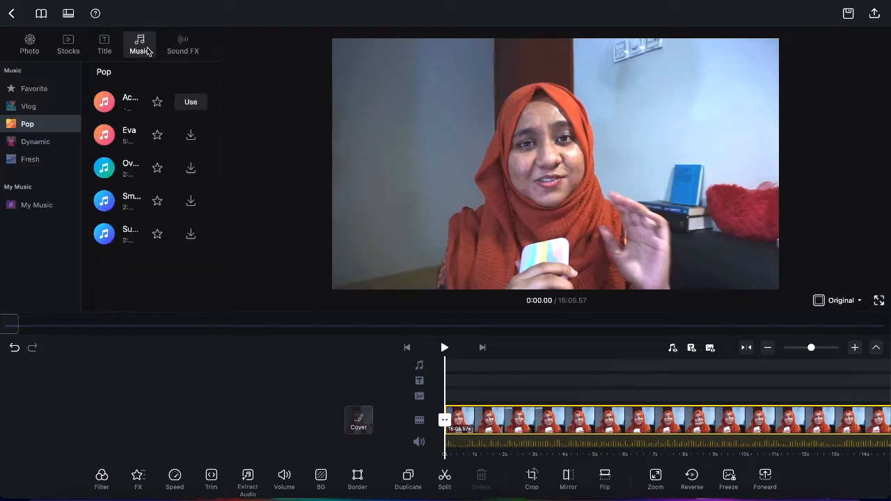
{"action": "left_click", "coordinate": [103, 49]}
{"action": "scroll", "coordinate": [70, 86], "scroll_direction": "down", "scroll_amount": 3}
{"action": "scroll", "coordinate": [70, 85], "scroll_direction": "up", "scroll_amount": 3}
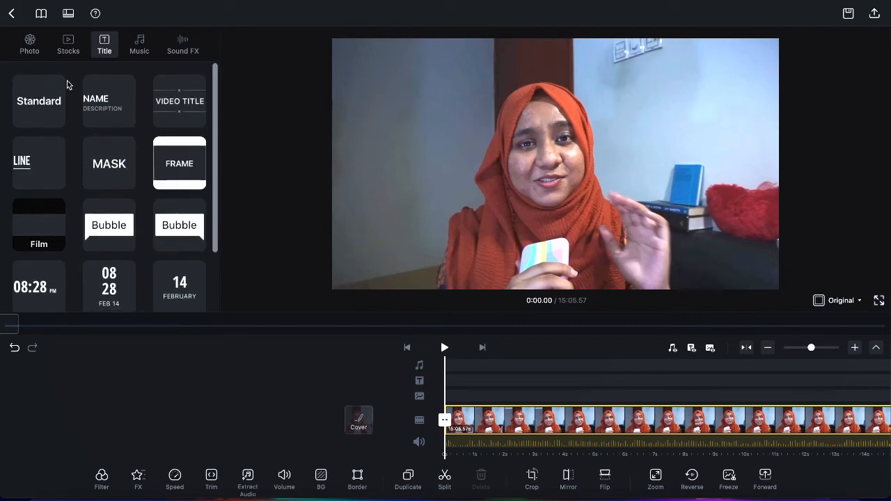
{"action": "scroll", "coordinate": [96, 124], "scroll_direction": "down", "scroll_amount": 2}
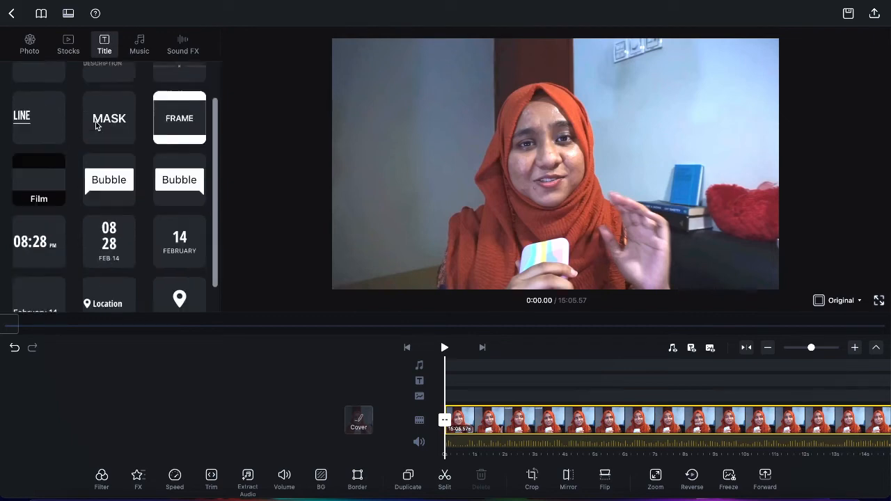
{"action": "left_click", "coordinate": [74, 43]}
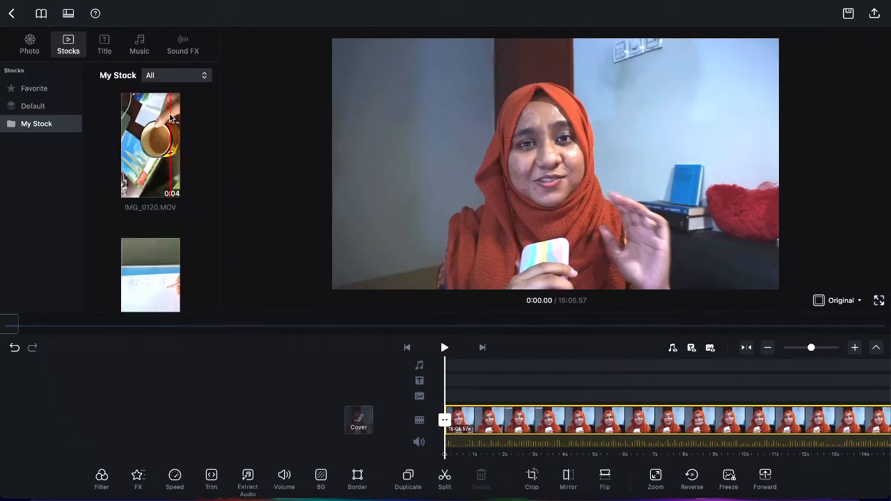
{"action": "left_click", "coordinate": [190, 78]}
{"action": "left_click", "coordinate": [188, 78]}
{"action": "left_click", "coordinate": [103, 44]}
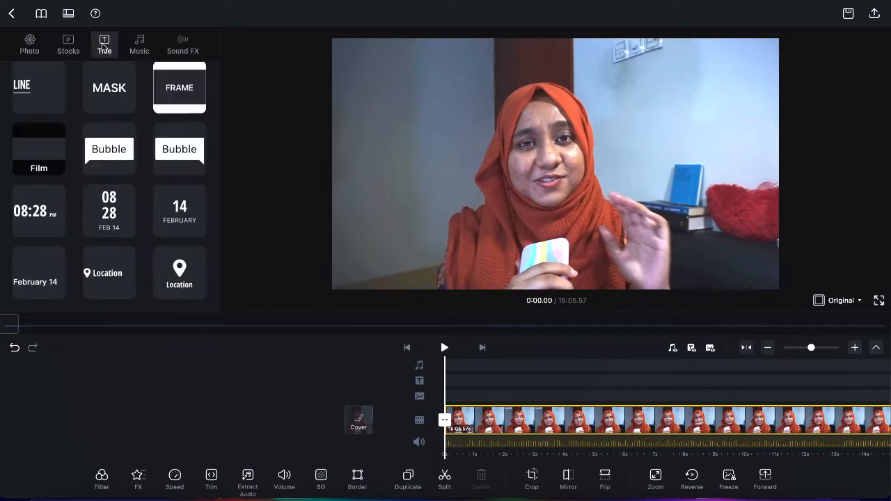
{"action": "scroll", "coordinate": [110, 143], "scroll_direction": "up", "scroll_amount": 3}
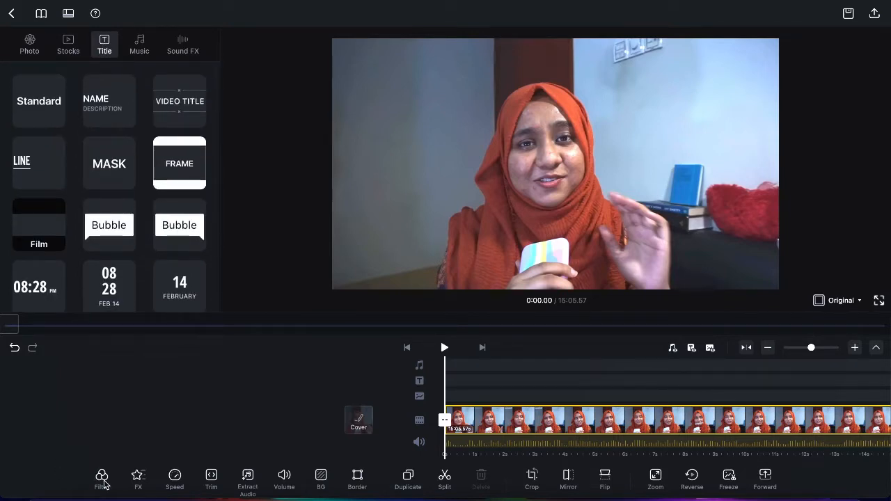
Step: Open the clip's filters and look through the presets from the Aesthetic to the Film groups
{"action": "left_click", "coordinate": [102, 479]}
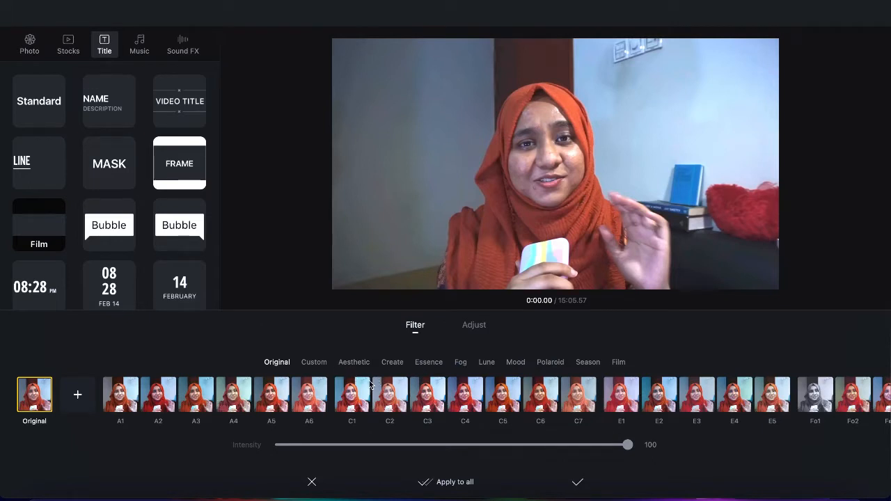
{"action": "scroll", "coordinate": [370, 385], "scroll_direction": "right", "scroll_amount": 15}
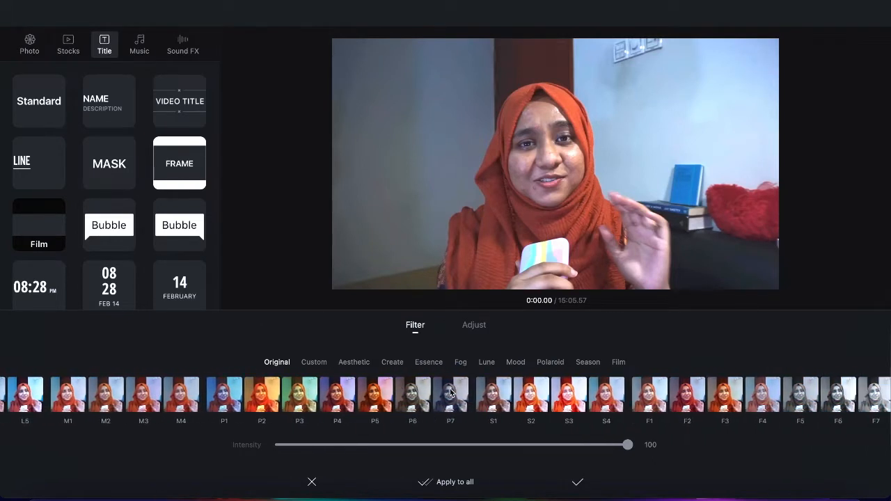
{"action": "scroll", "coordinate": [450, 393], "scroll_direction": "right", "scroll_amount": 3}
{"action": "scroll", "coordinate": [450, 393], "scroll_direction": "left", "scroll_amount": 20}
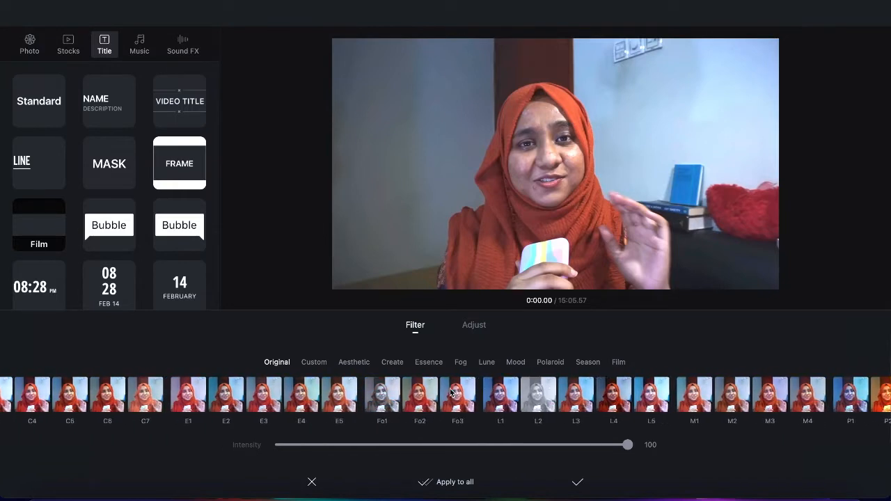
{"action": "scroll", "coordinate": [450, 393], "scroll_direction": "right", "scroll_amount": 15}
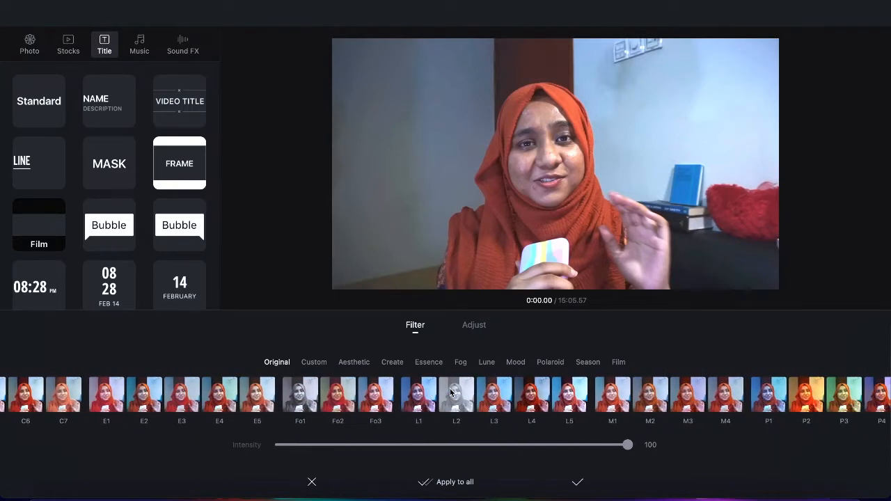
{"action": "scroll", "coordinate": [451, 393], "scroll_direction": "right", "scroll_amount": 5}
{"action": "scroll", "coordinate": [450, 393], "scroll_direction": "left", "scroll_amount": 20}
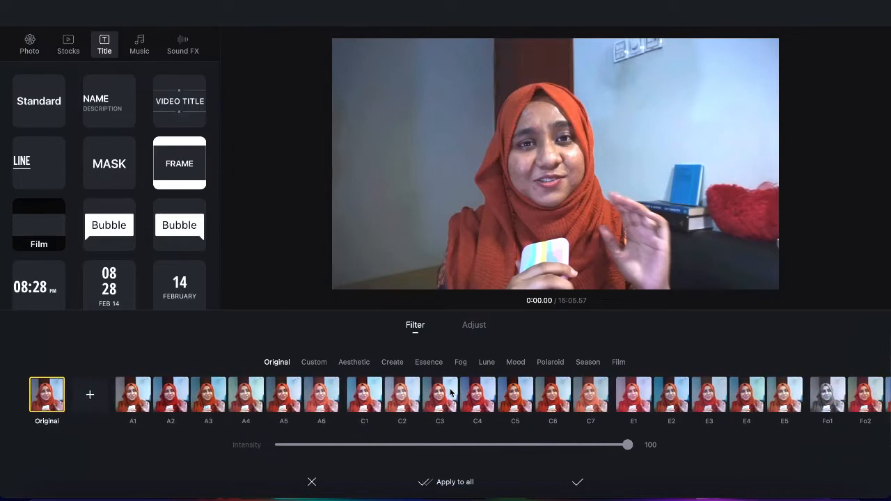
Step: Look through the clip's colour adjustment options, starting from Exposure
{"action": "left_click", "coordinate": [477, 332]}
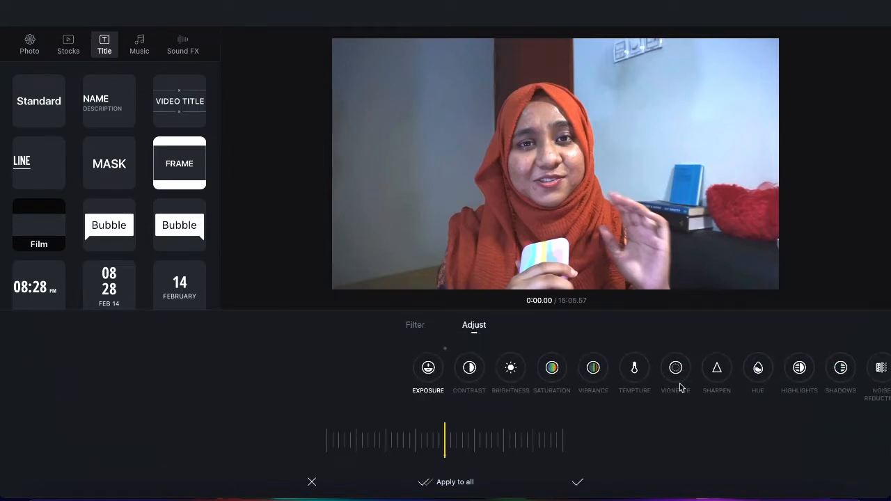
{"action": "scroll", "coordinate": [678, 387], "scroll_direction": "right", "scroll_amount": 10}
{"action": "scroll", "coordinate": [678, 388], "scroll_direction": "left", "scroll_amount": 10}
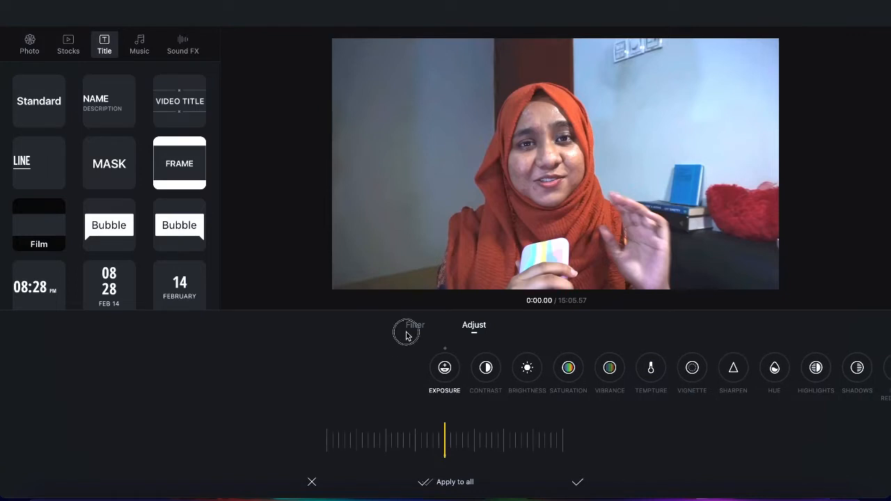
Step: Try raising the clip's exposure to +4 and increasing its contrast
{"action": "left_click", "coordinate": [421, 330]}
{"action": "left_click", "coordinate": [477, 328]}
{"action": "mouse_move", "coordinate": [459, 442]}
{"action": "left_mouse_down"}
{"action": "mouse_move", "coordinate": [428, 442]}
{"action": "mouse_move", "coordinate": [451, 445]}
{"action": "left_mouse_up"}
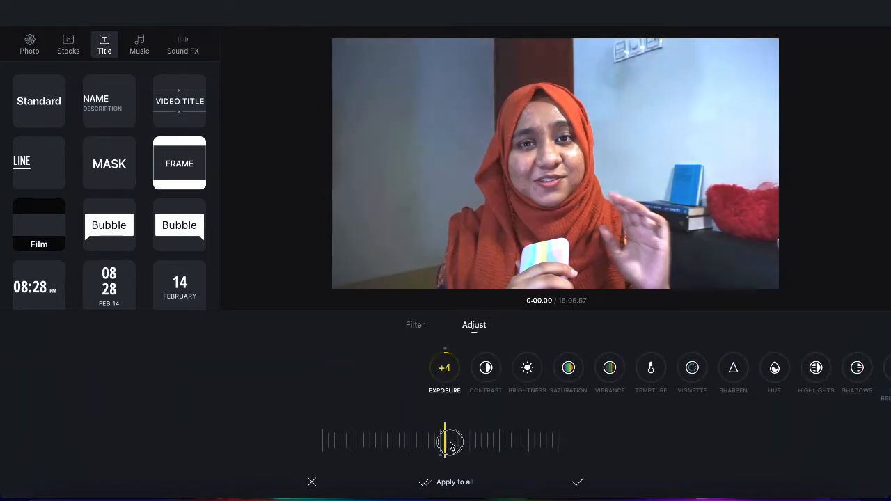
{"action": "left_click", "coordinate": [488, 368]}
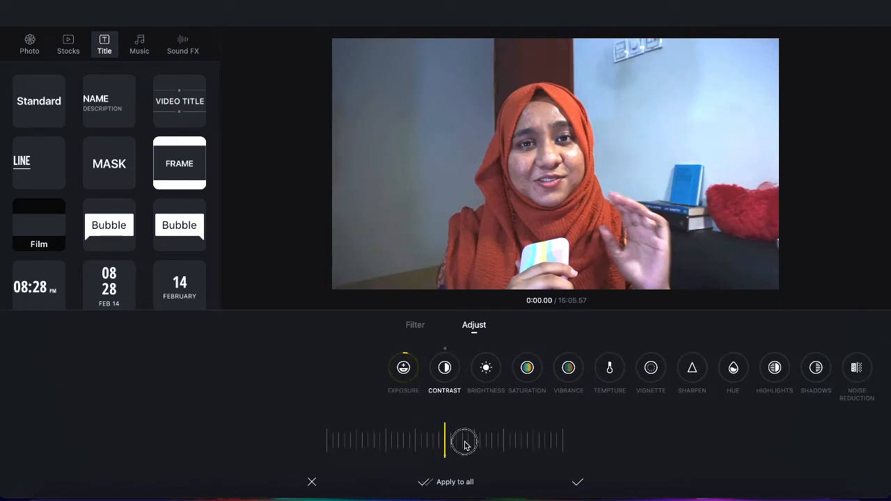
{"action": "mouse_move", "coordinate": [465, 446]}
{"action": "left_mouse_down"}
{"action": "mouse_move", "coordinate": [424, 441]}
{"action": "mouse_move", "coordinate": [485, 436]}
{"action": "mouse_move", "coordinate": [478, 439]}
{"action": "left_mouse_up"}
Step: Try a saturation of +3 and a vibrance of +5 on the clip, leaving brightness alone
{"action": "left_click", "coordinate": [486, 369]}
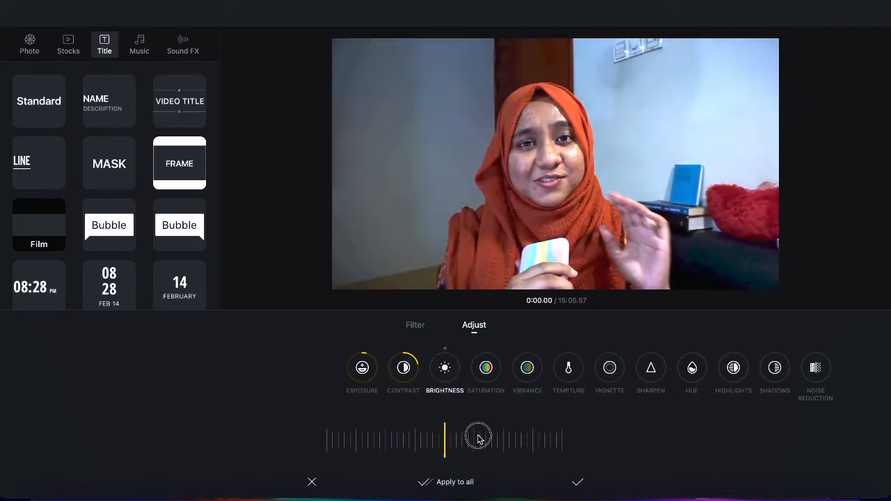
{"action": "left_click", "coordinate": [484, 372]}
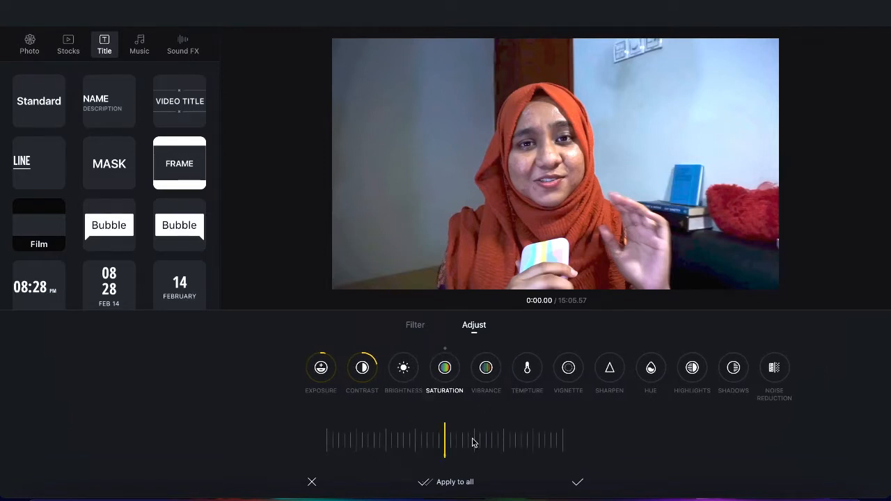
{"action": "mouse_move", "coordinate": [473, 442]}
{"action": "left_mouse_down"}
{"action": "mouse_move", "coordinate": [436, 442]}
{"action": "mouse_move", "coordinate": [463, 442]}
{"action": "left_mouse_up"}
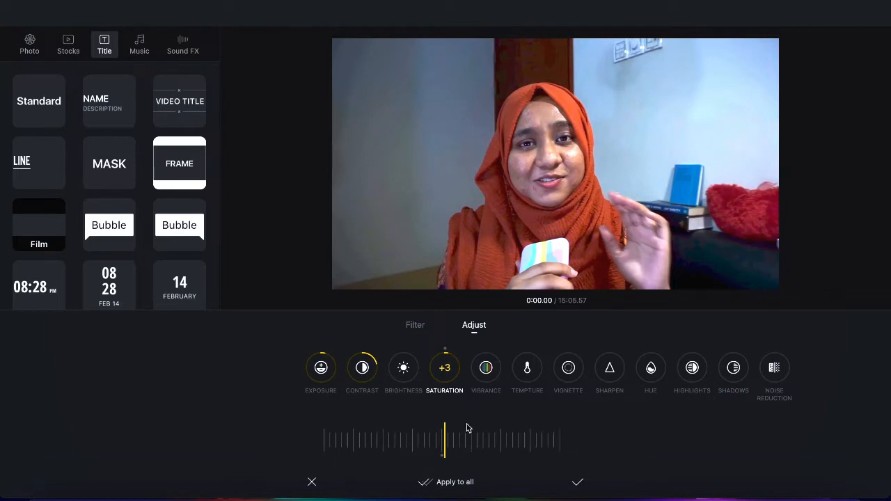
{"action": "left_click", "coordinate": [486, 367]}
{"action": "mouse_move", "coordinate": [463, 440]}
{"action": "left_mouse_down"}
{"action": "mouse_move", "coordinate": [427, 445]}
{"action": "mouse_move", "coordinate": [509, 436]}
{"action": "mouse_move", "coordinate": [456, 440]}
{"action": "left_mouse_up"}
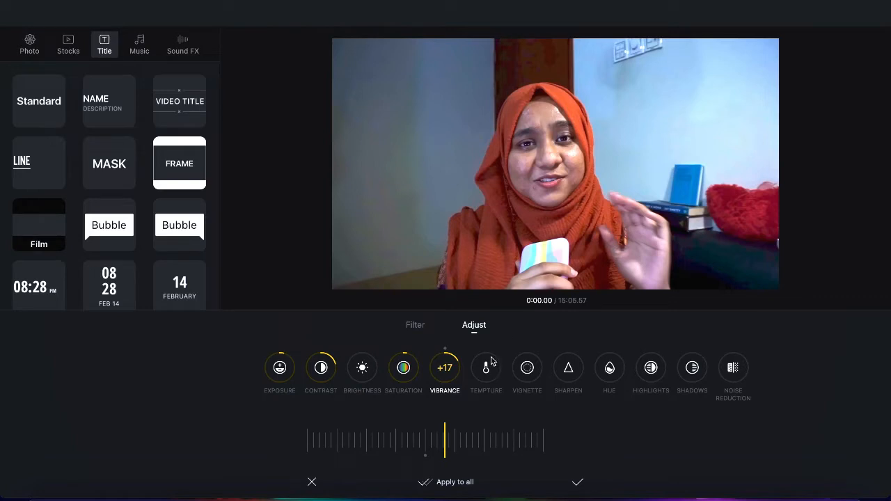
{"action": "mouse_move", "coordinate": [437, 441]}
{"action": "left_mouse_down"}
{"action": "mouse_move", "coordinate": [465, 442]}
{"action": "mouse_move", "coordinate": [449, 438]}
{"action": "left_mouse_up"}
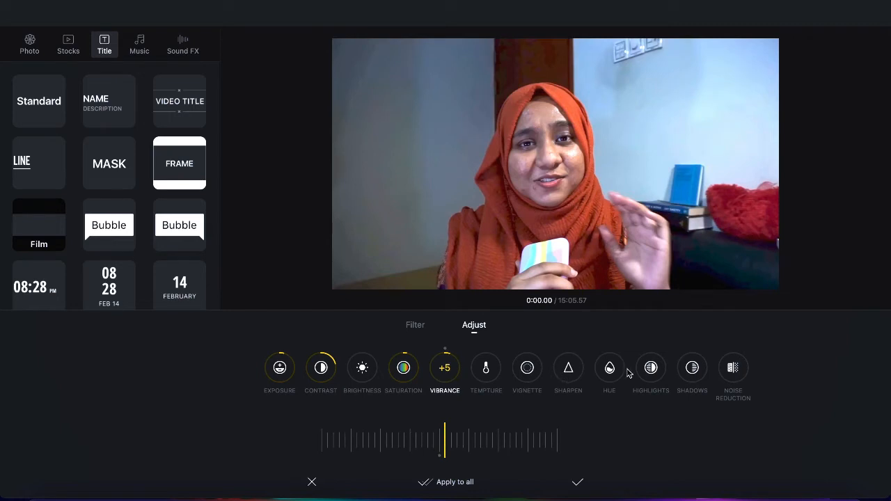
Step: Try setting the clip's shadows to +8 and its sharpening to +6
{"action": "left_click", "coordinate": [707, 368]}
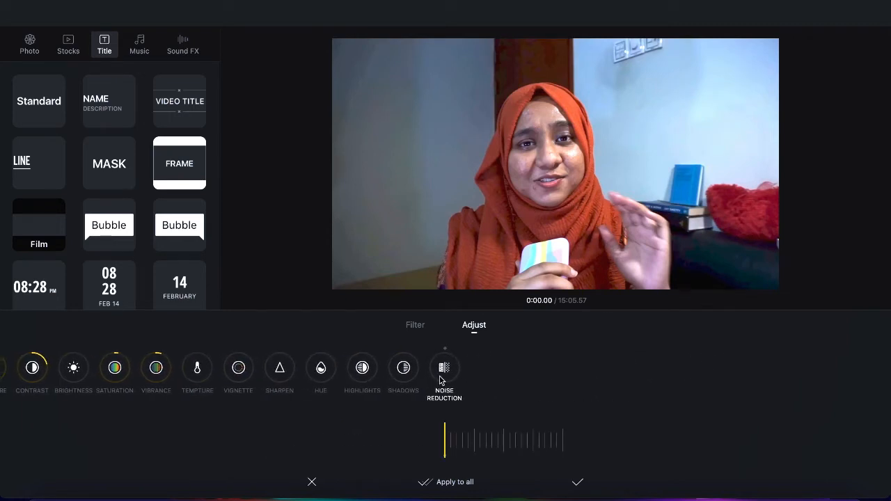
{"action": "left_click", "coordinate": [402, 433]}
{"action": "mouse_move", "coordinate": [499, 440]}
{"action": "left_mouse_down"}
{"action": "mouse_move", "coordinate": [399, 436]}
{"action": "mouse_move", "coordinate": [533, 436]}
{"action": "mouse_move", "coordinate": [487, 448]}
{"action": "mouse_move", "coordinate": [399, 446]}
{"action": "mouse_move", "coordinate": [484, 448]}
{"action": "left_mouse_up"}
{"action": "left_click", "coordinate": [403, 369]}
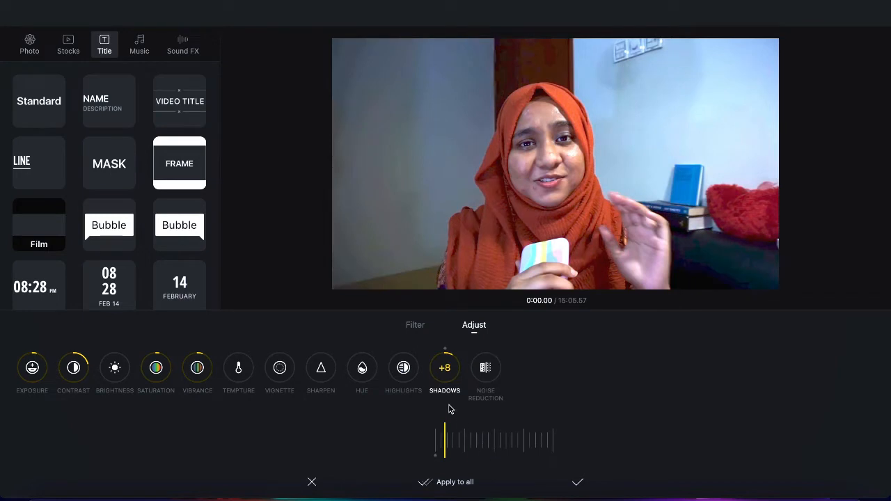
{"action": "left_click", "coordinate": [409, 378]}
{"action": "left_click", "coordinate": [412, 376]}
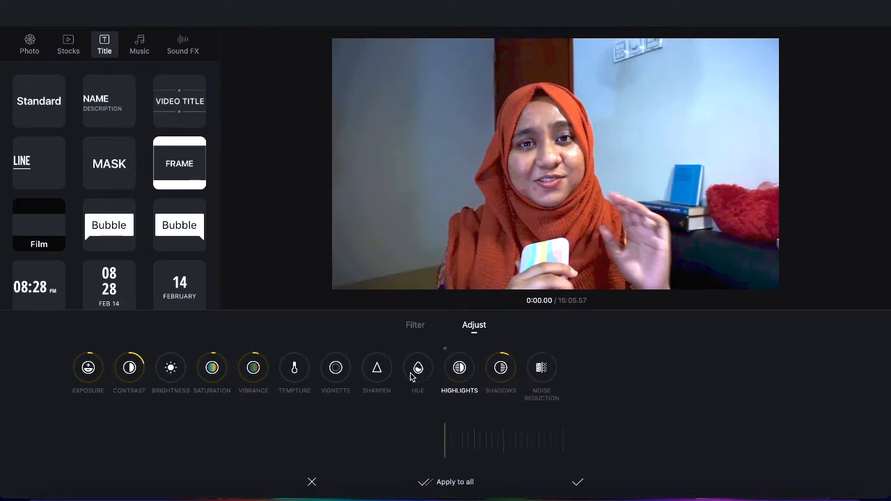
{"action": "left_click", "coordinate": [395, 376]}
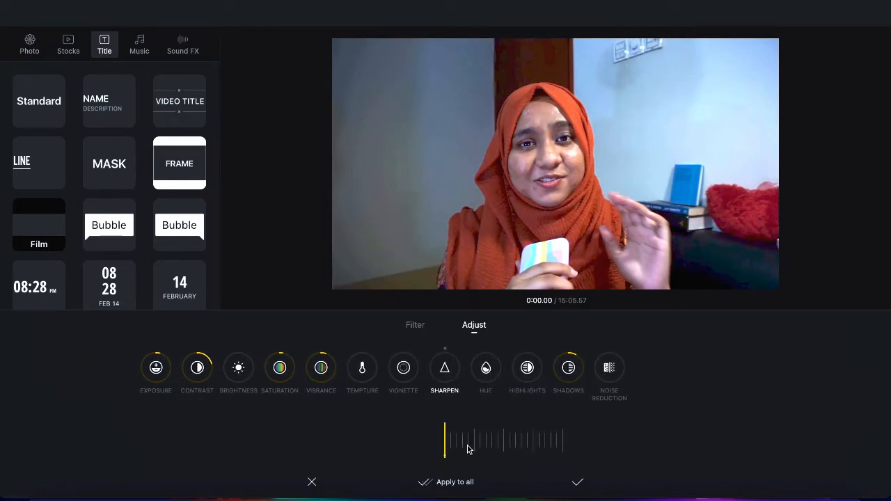
{"action": "mouse_move", "coordinate": [470, 446]}
{"action": "left_mouse_down"}
{"action": "mouse_move", "coordinate": [354, 451]}
{"action": "mouse_move", "coordinate": [452, 449]}
{"action": "left_mouse_up"}
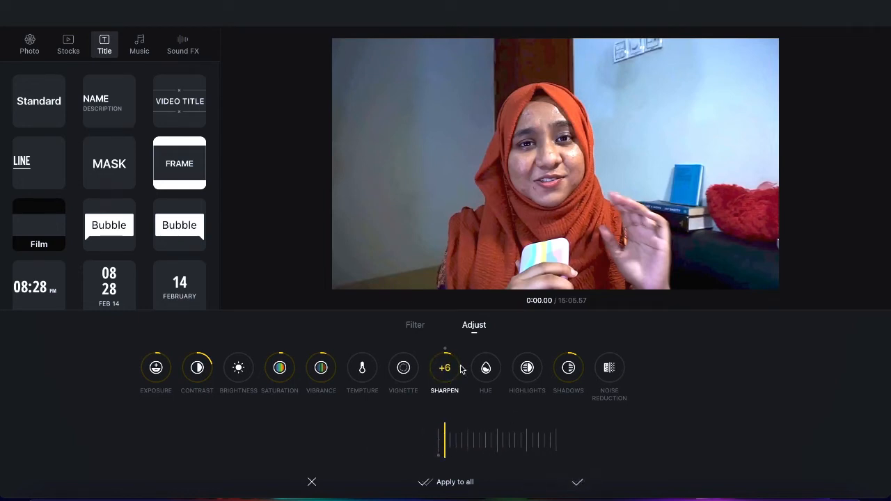
Step: Try the C2, A6 and A2 filters on the clip, lowering the A2 filter's intensity to 0
{"action": "left_click", "coordinate": [416, 324]}
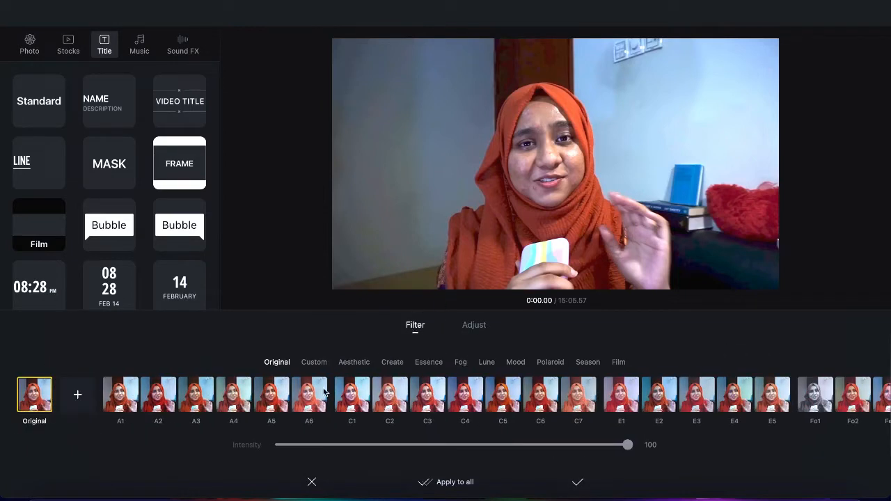
{"action": "left_click", "coordinate": [390, 392]}
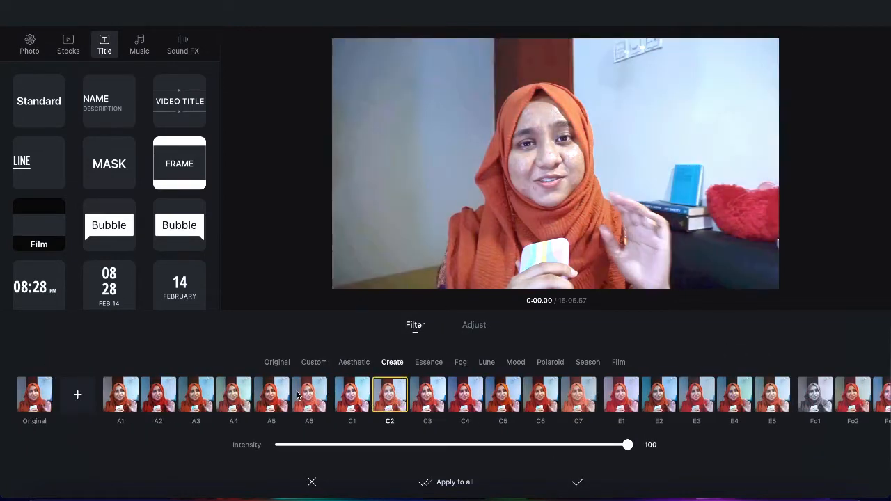
{"action": "left_click", "coordinate": [308, 397]}
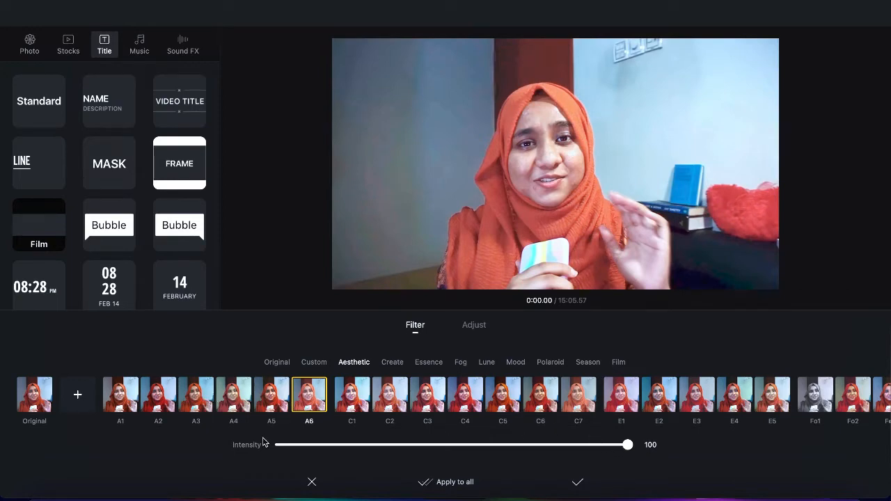
{"action": "left_click", "coordinate": [157, 397]}
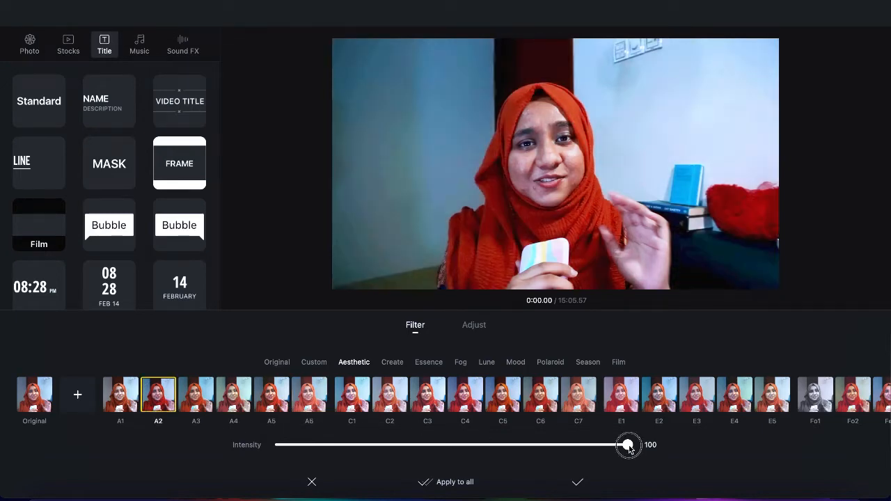
{"action": "left_click_drag", "start_coordinate": [629, 449], "coordinate": [277, 445]}
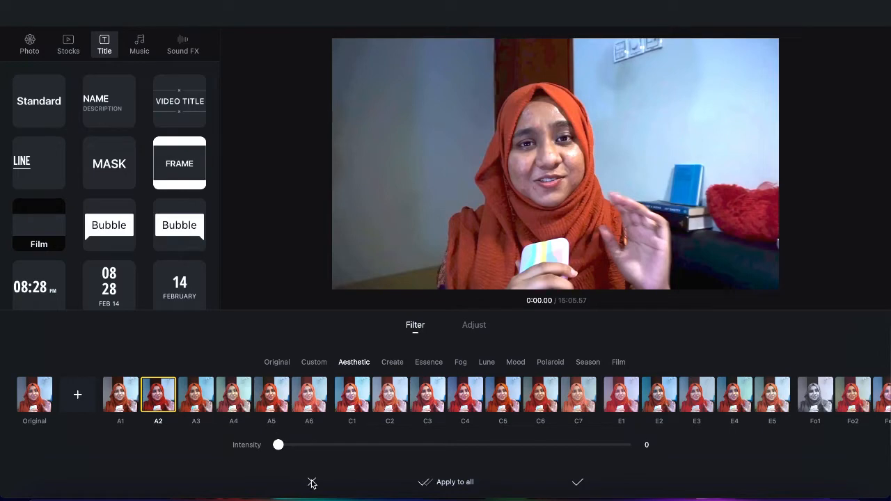
Step: Preview the first preset of each filter group from Create to Film, plus F2, and discard all filter and adjustment changes
{"action": "left_click", "coordinate": [392, 362]}
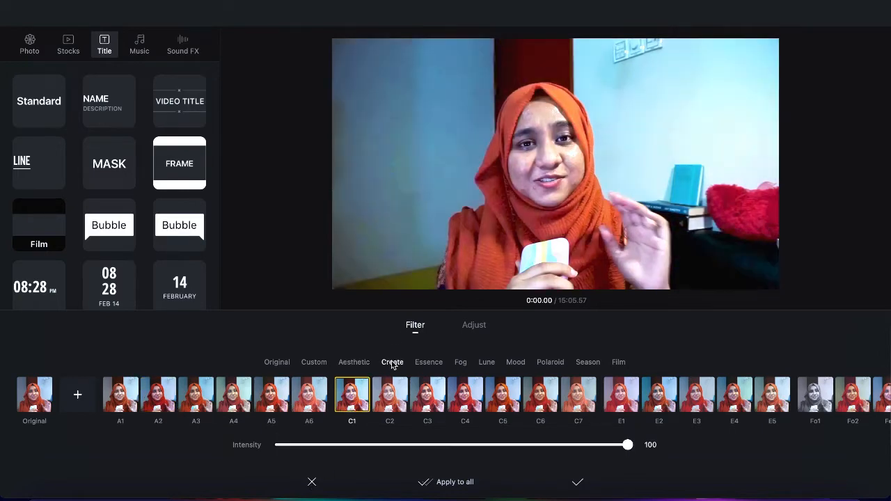
{"action": "left_click", "coordinate": [428, 364]}
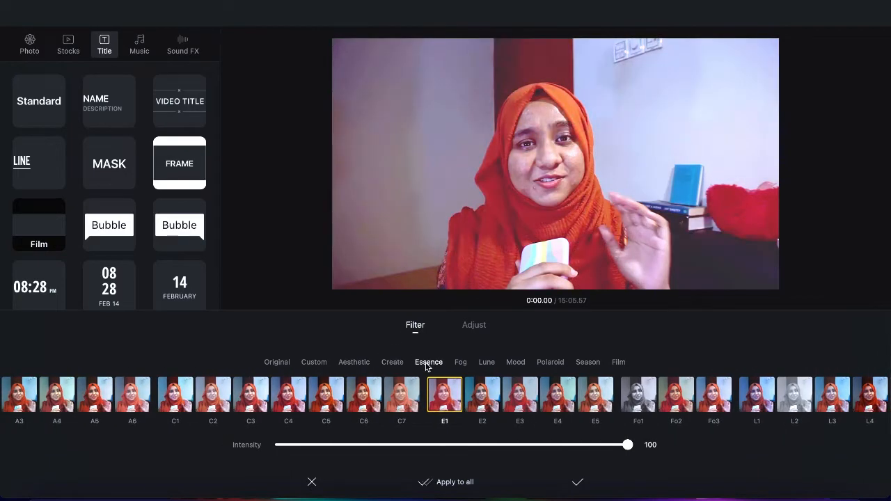
{"action": "left_click", "coordinate": [461, 362]}
{"action": "left_click", "coordinate": [487, 363]}
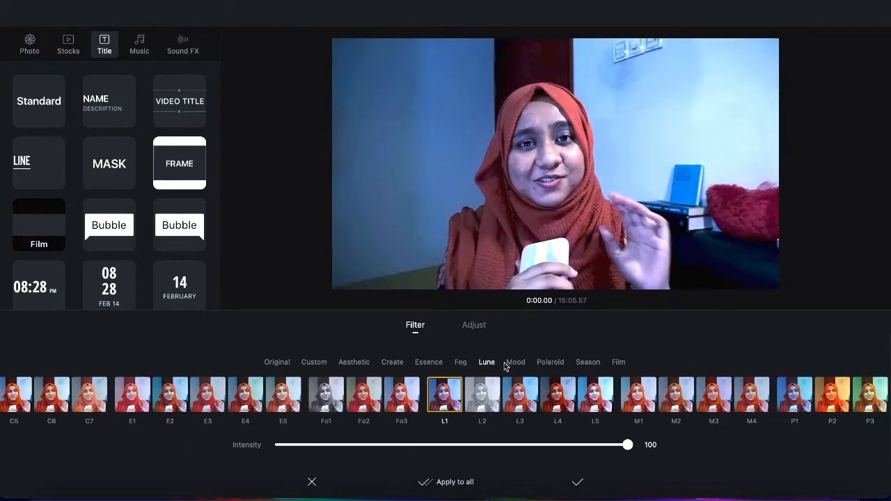
{"action": "left_click", "coordinate": [515, 363]}
{"action": "left_click", "coordinate": [545, 363]}
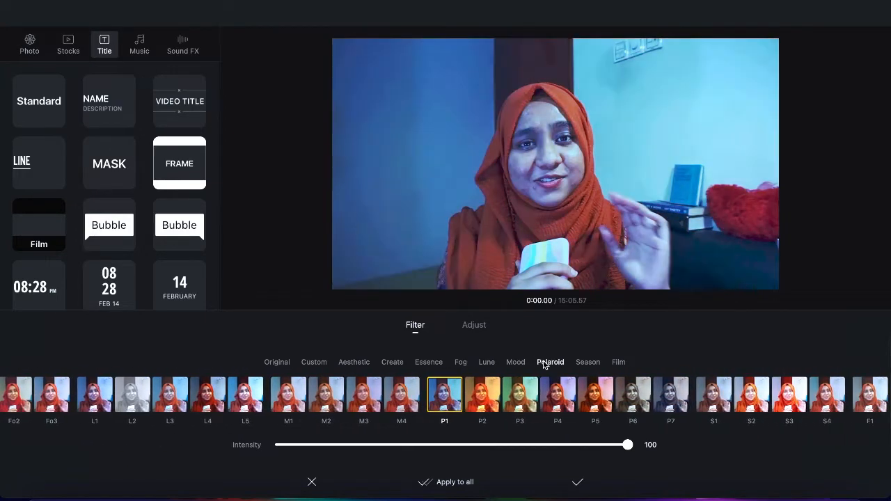
{"action": "left_click", "coordinate": [588, 363]}
{"action": "left_click", "coordinate": [617, 365]}
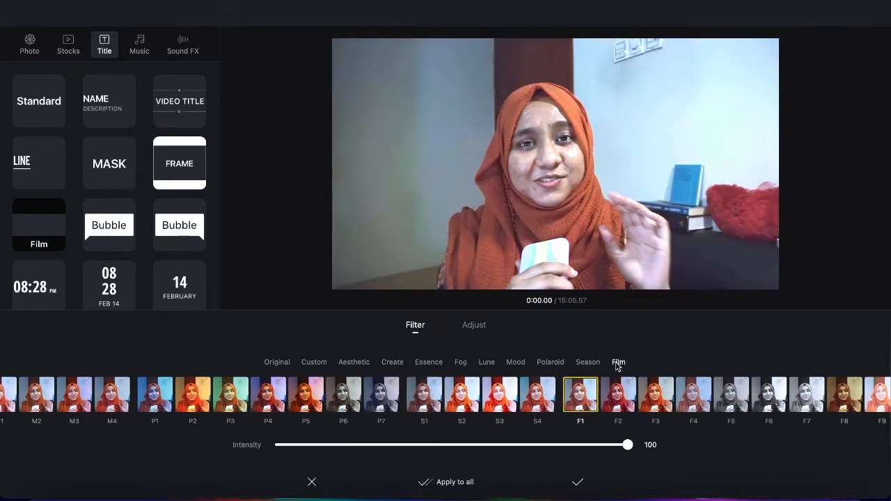
{"action": "left_click", "coordinate": [599, 395]}
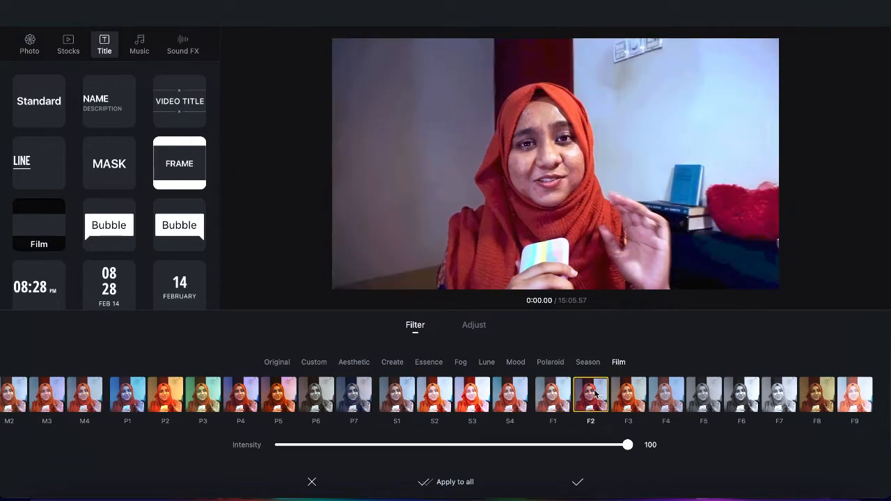
{"action": "left_click", "coordinate": [307, 482]}
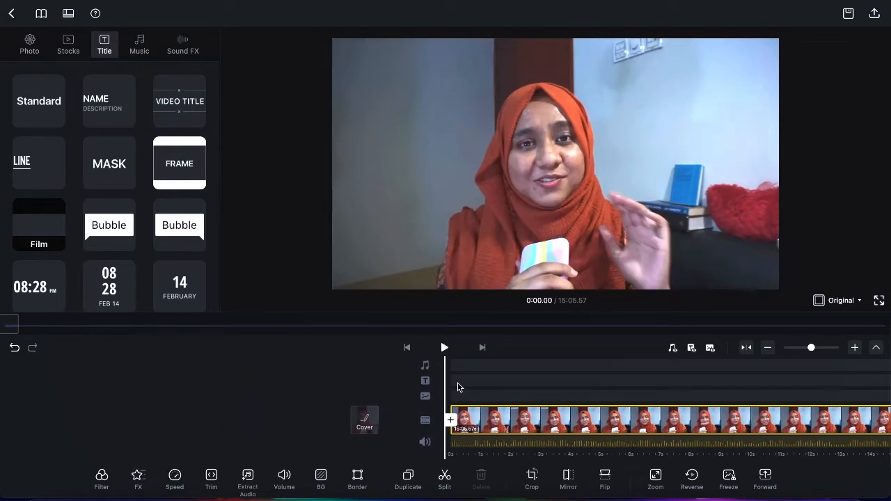
Step: Add the Black FX to the clip for 1.20 s, starting about 1 s in
{"action": "scroll", "coordinate": [458, 387], "scroll_direction": "right", "scroll_amount": 2}
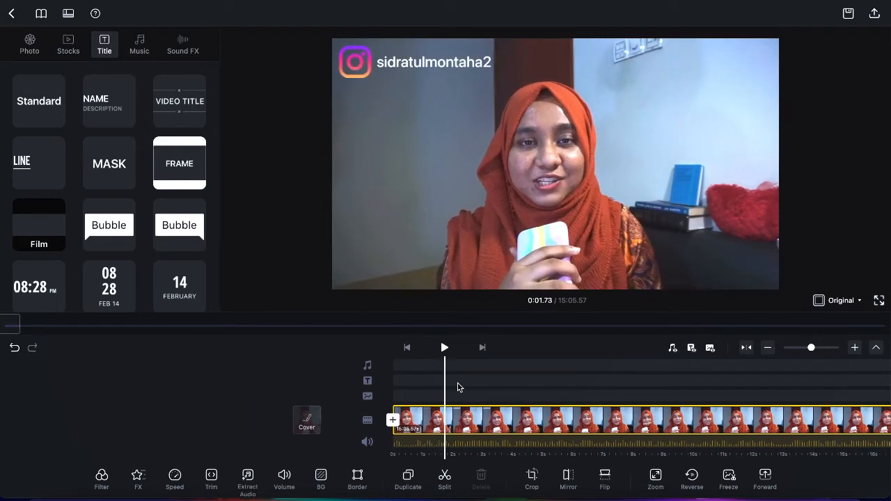
{"action": "left_click", "coordinate": [138, 475]}
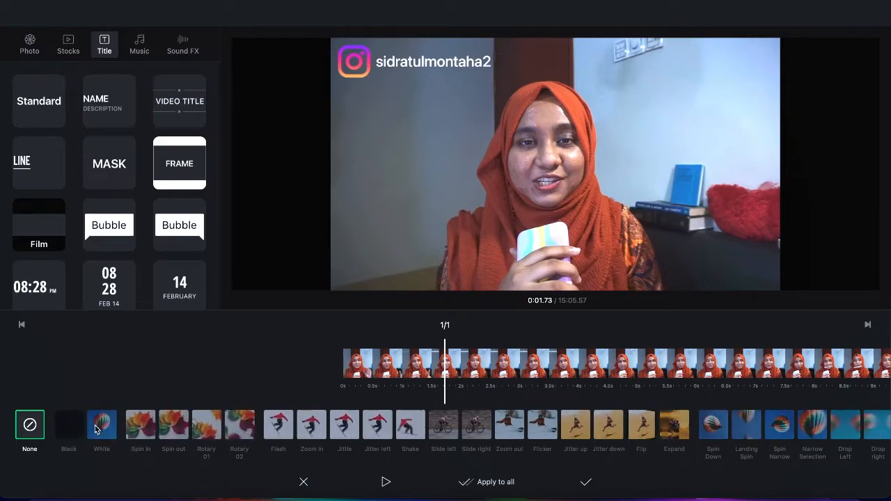
{"action": "left_click", "coordinate": [68, 424]}
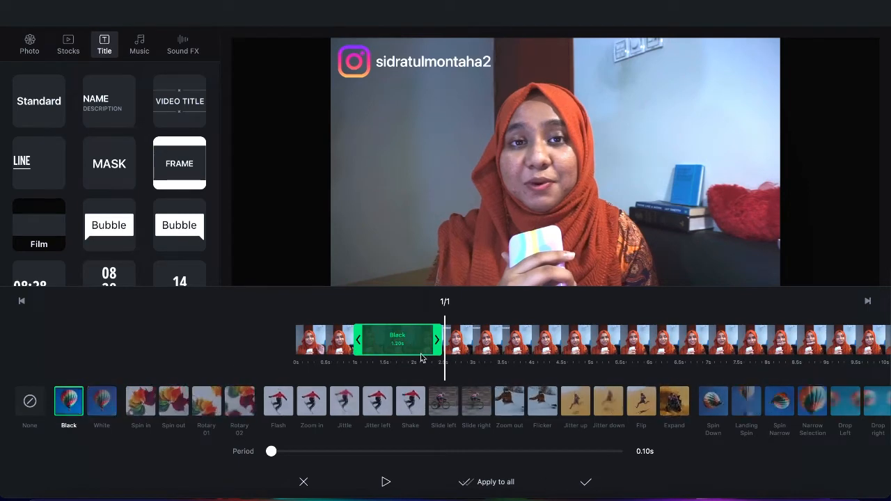
{"action": "left_click", "coordinate": [586, 481]}
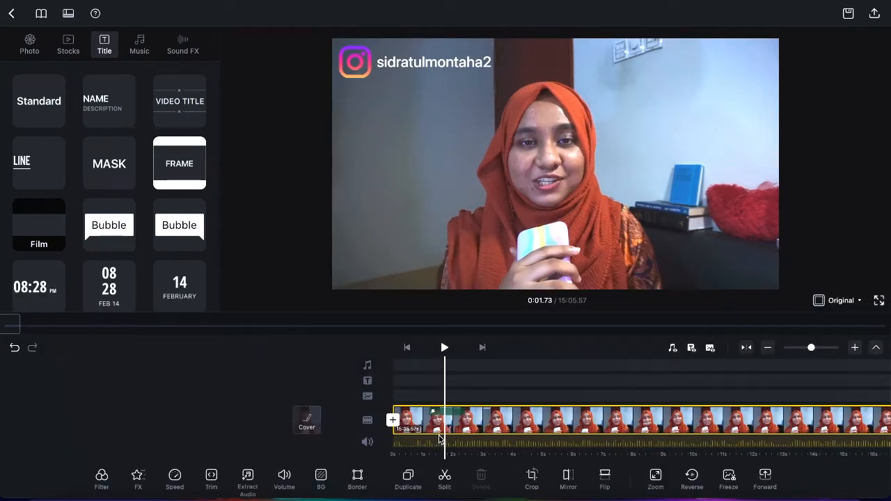
Step: Play back the opening seconds of the clip several times to preview the Black effect, lowering the sound volume
{"action": "scroll", "coordinate": [440, 440], "scroll_direction": "left", "scroll_amount": 2}
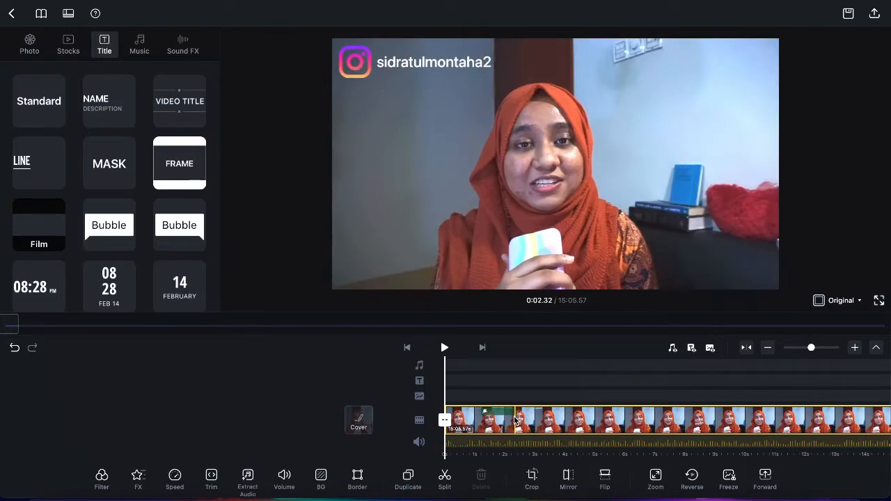
{"action": "key", "text": "XF86AudioLowerVolume"}
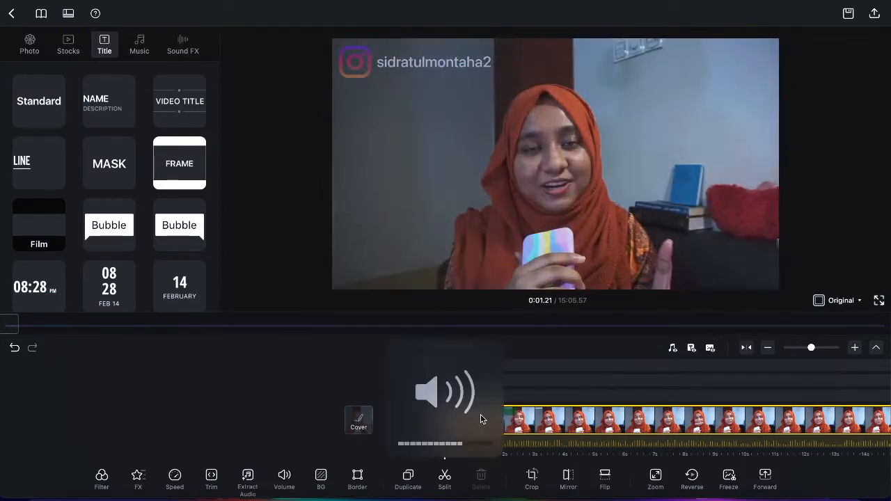
{"action": "key", "text": "space"}
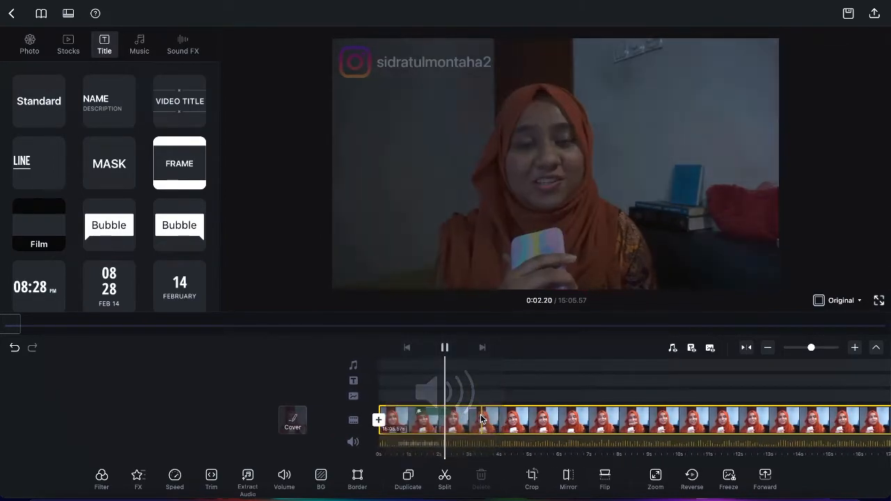
{"action": "key", "text": "space"}
{"action": "scroll", "coordinate": [481, 419], "scroll_direction": "left", "scroll_amount": 3}
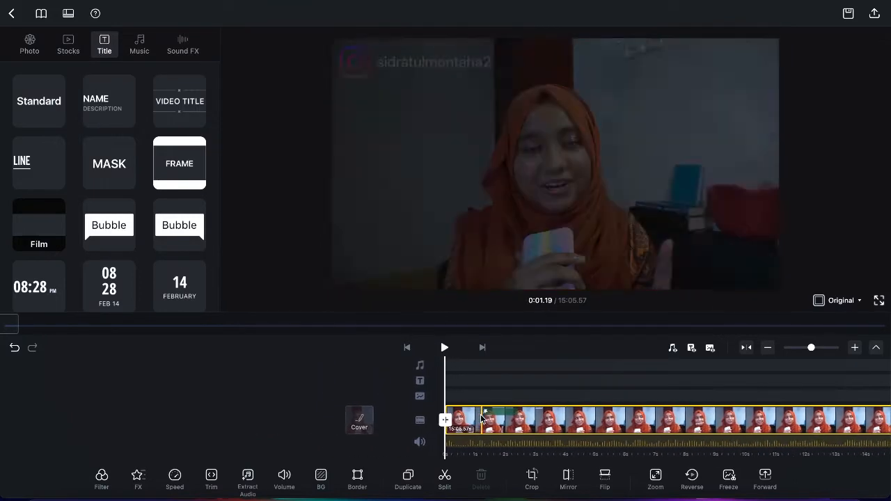
{"action": "key", "text": "space"}
{"action": "key", "text": "space"}
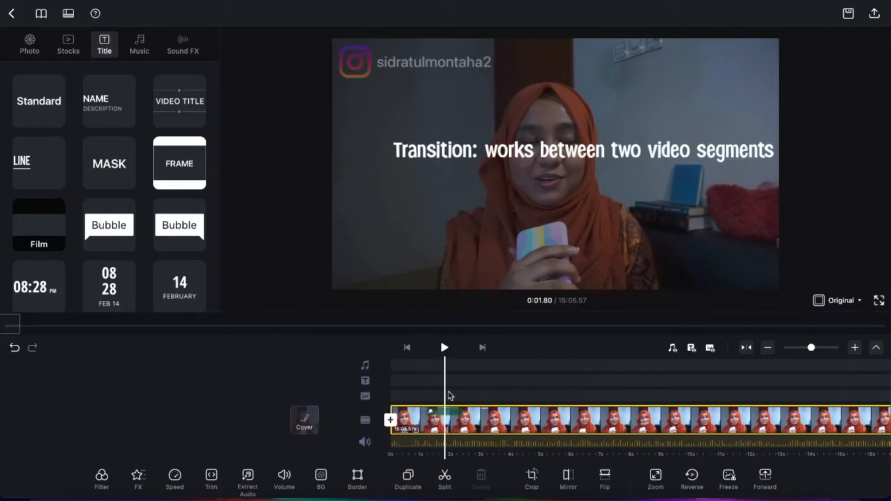
{"action": "scroll", "coordinate": [449, 395], "scroll_direction": "left", "scroll_amount": 2}
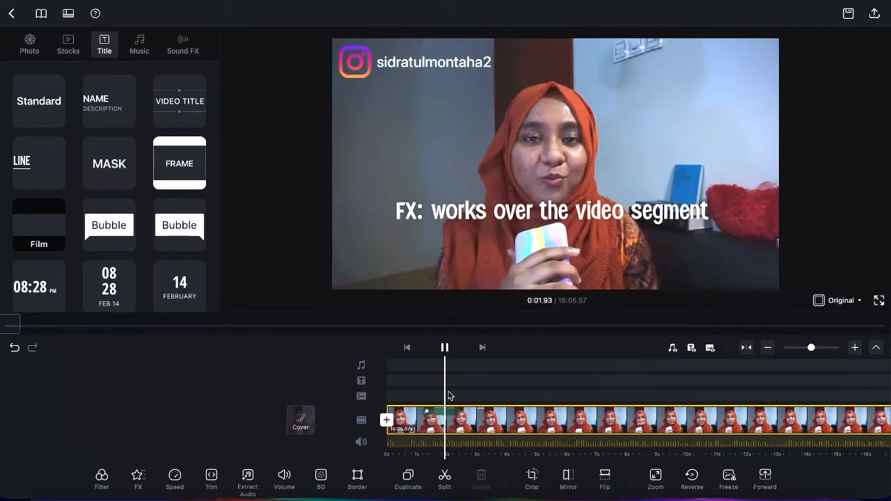
{"action": "key", "text": "space"}
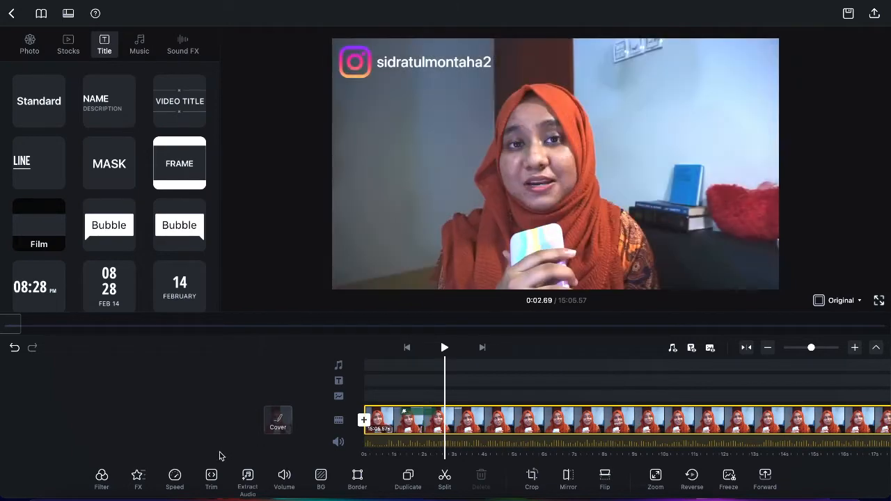
Step: Try the Slide left FX on the clip in place of Black and discard the change
{"action": "left_click", "coordinate": [139, 484]}
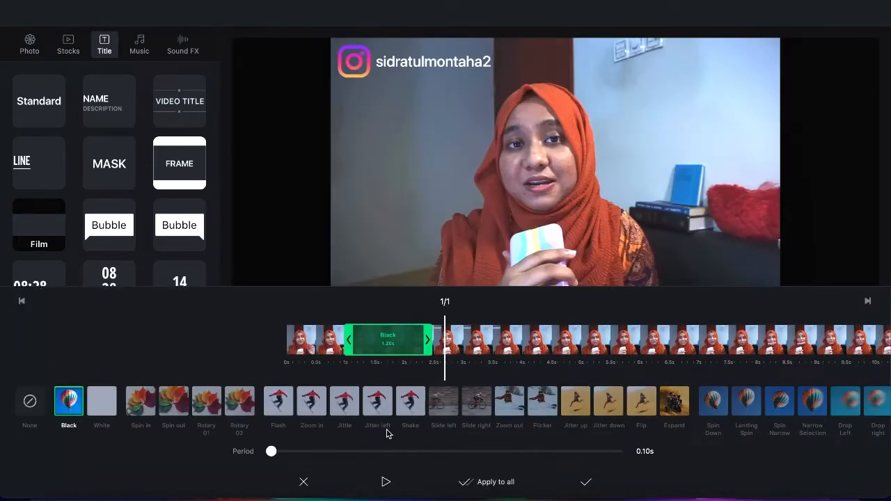
{"action": "scroll", "coordinate": [492, 394], "scroll_direction": "right", "scroll_amount": 4}
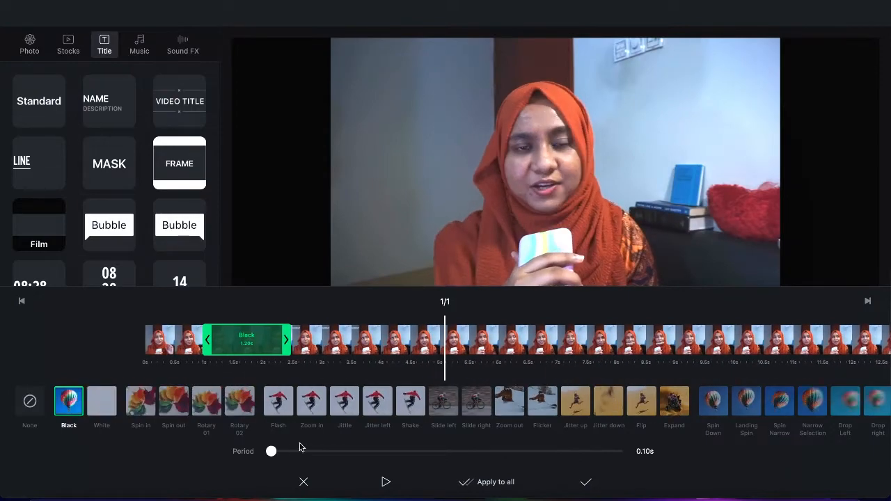
{"action": "mouse_move", "coordinate": [271, 451]}
{"action": "left_mouse_down"}
{"action": "mouse_move", "coordinate": [394, 451]}
{"action": "mouse_move", "coordinate": [254, 451]}
{"action": "left_mouse_up"}
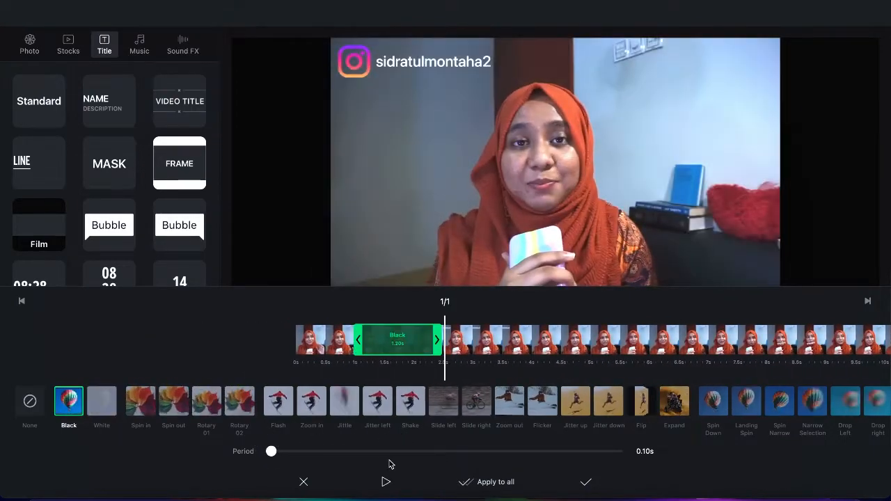
{"action": "scroll", "coordinate": [511, 403], "scroll_direction": "right", "scroll_amount": 2}
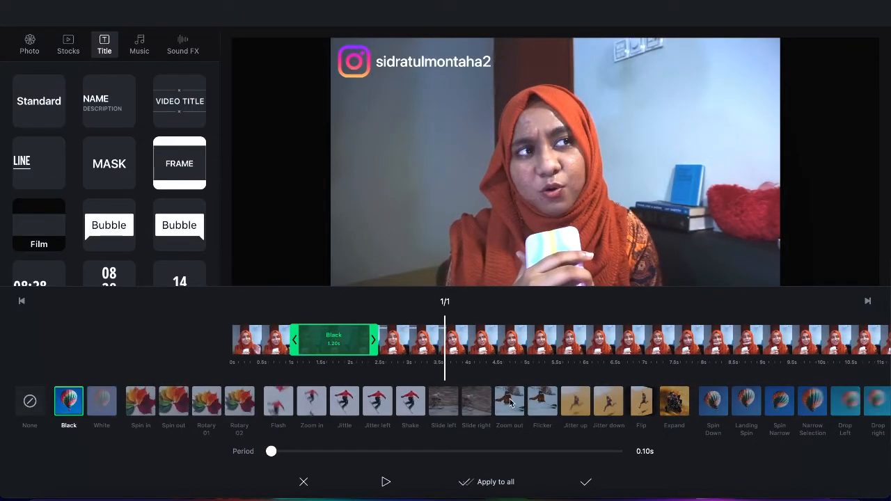
{"action": "left_click", "coordinate": [440, 403]}
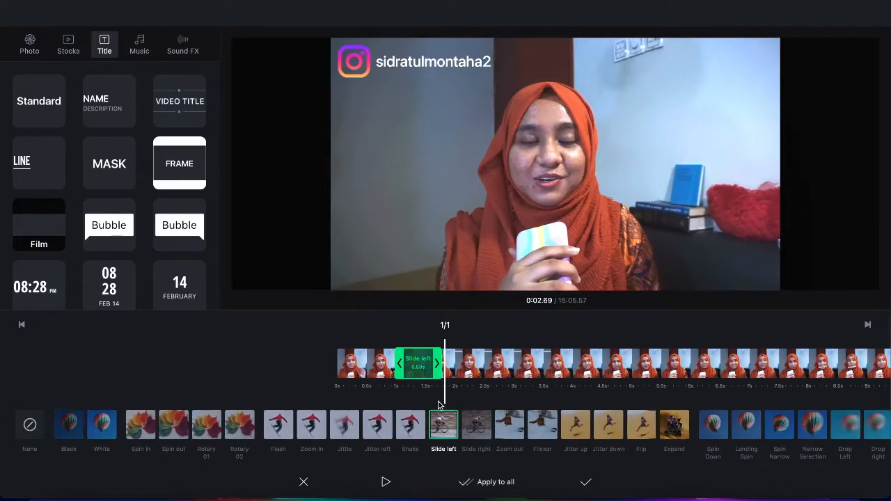
{"action": "left_click", "coordinate": [304, 482]}
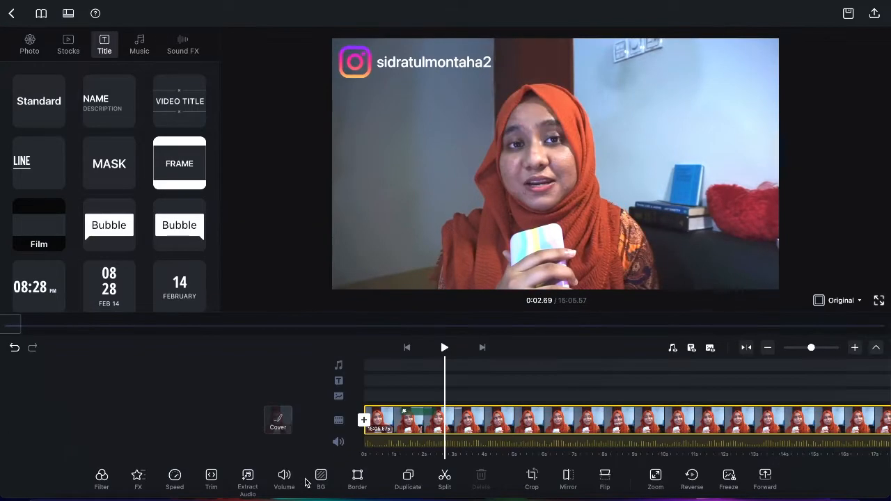
Step: Move to the 4.00 s mark and view the clip's speed curve, leaving it without changes
{"action": "scroll", "coordinate": [442, 398], "scroll_direction": "left", "scroll_amount": 2}
{"action": "scroll", "coordinate": [442, 398], "scroll_direction": "right", "scroll_amount": 3}
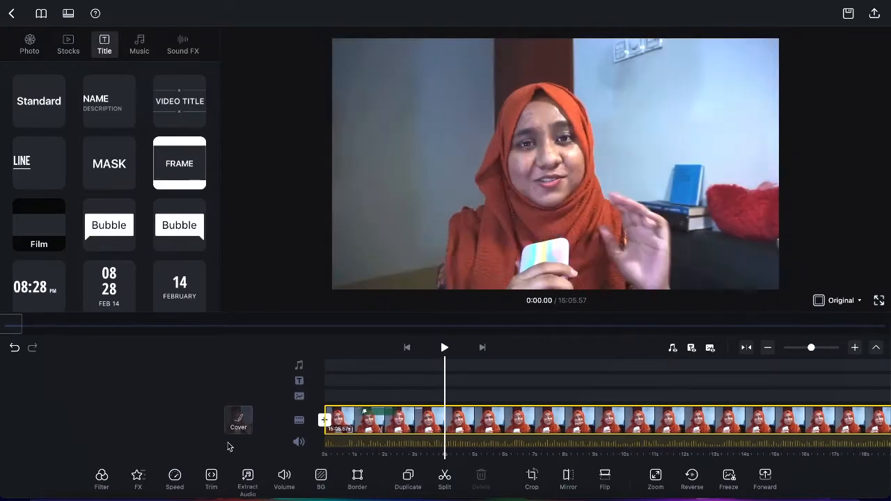
{"action": "left_click", "coordinate": [174, 477]}
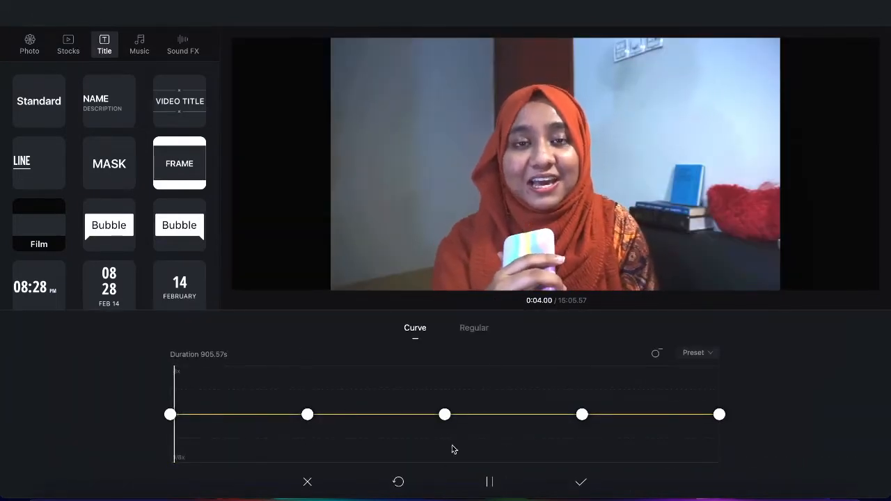
{"action": "left_click", "coordinate": [308, 483]}
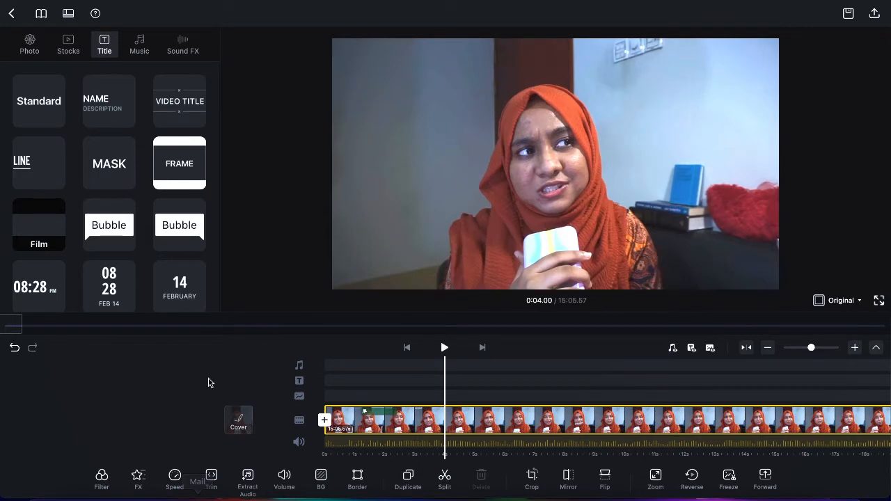
Step: Split the clip at 4.00 s and again about 2.55 s further on, making a short middle segment
{"action": "key", "text": "XF86AudioLowerVolume"}
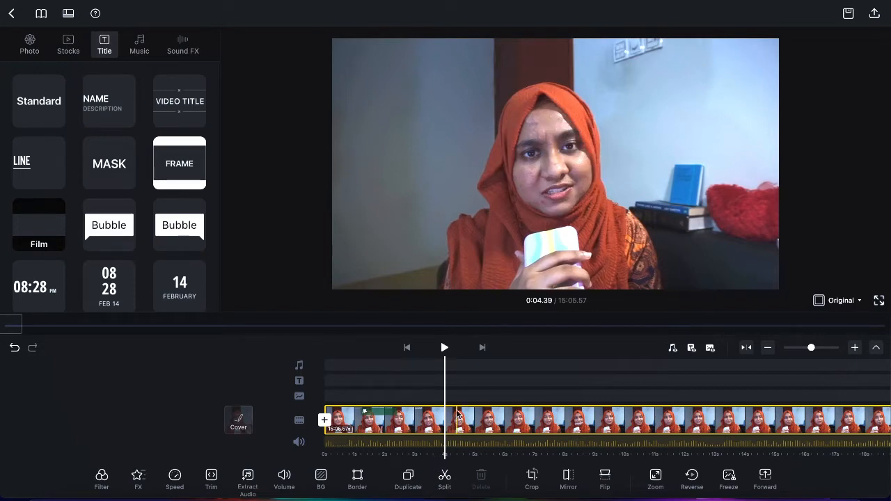
{"action": "left_click", "coordinate": [446, 480]}
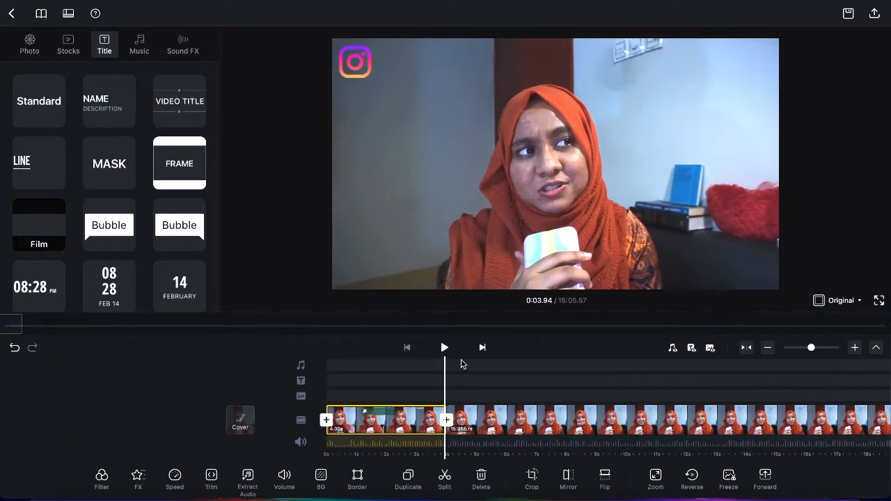
{"action": "scroll", "coordinate": [415, 406], "scroll_direction": "left", "scroll_amount": 1}
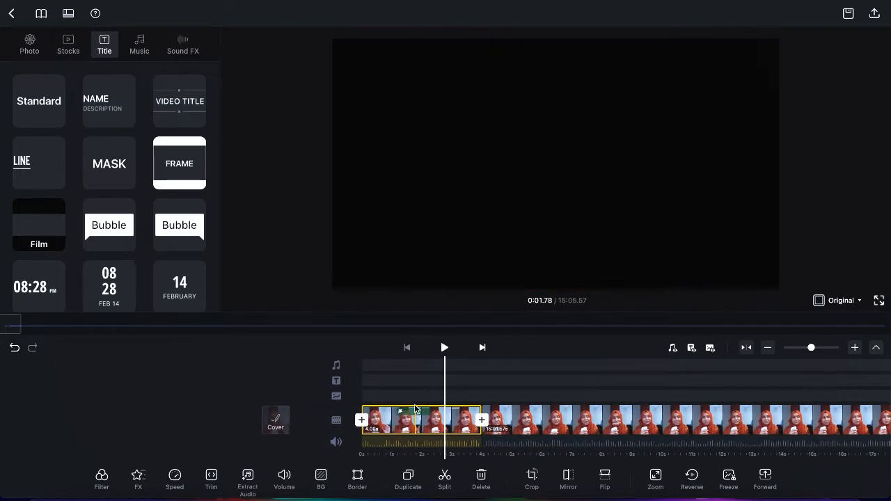
{"action": "scroll", "coordinate": [415, 410], "scroll_direction": "right", "scroll_amount": 3}
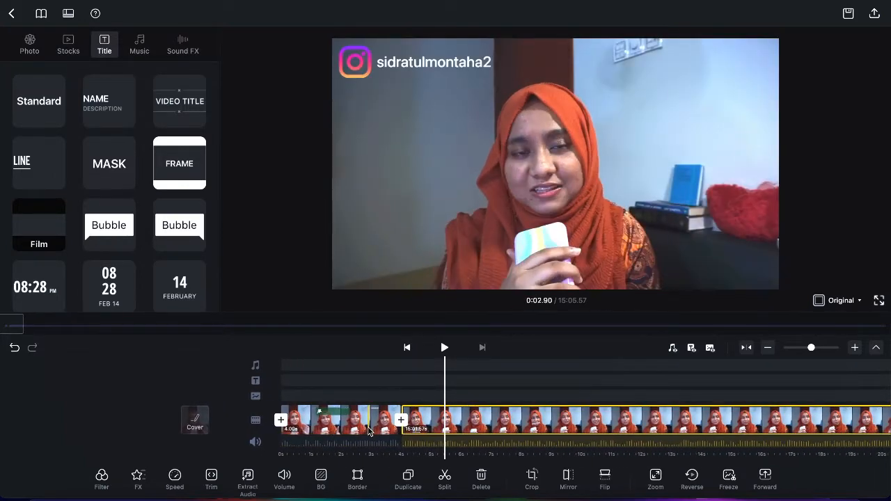
{"action": "scroll", "coordinate": [460, 402], "scroll_direction": "left", "scroll_amount": 2}
{"action": "scroll", "coordinate": [461, 403], "scroll_direction": "right", "scroll_amount": 2}
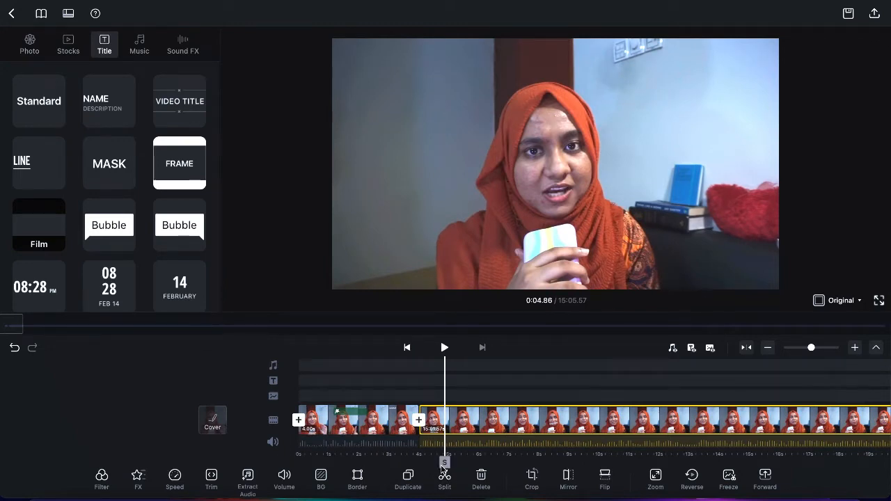
{"action": "scroll", "coordinate": [468, 418], "scroll_direction": "right", "scroll_amount": 2}
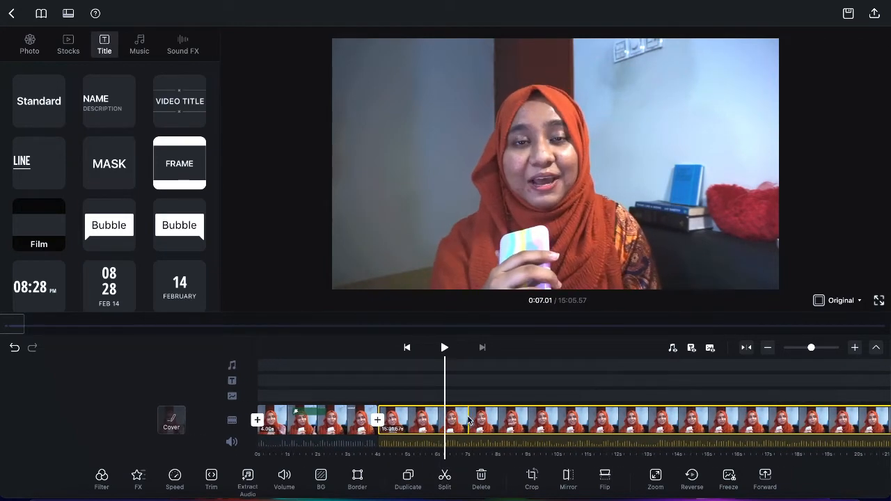
{"action": "scroll", "coordinate": [469, 419], "scroll_direction": "right", "scroll_amount": 1}
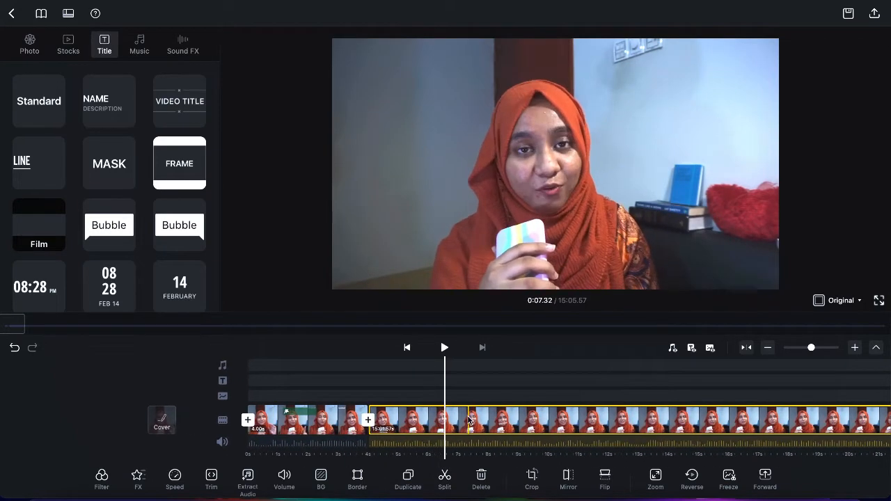
{"action": "left_click", "coordinate": [445, 479]}
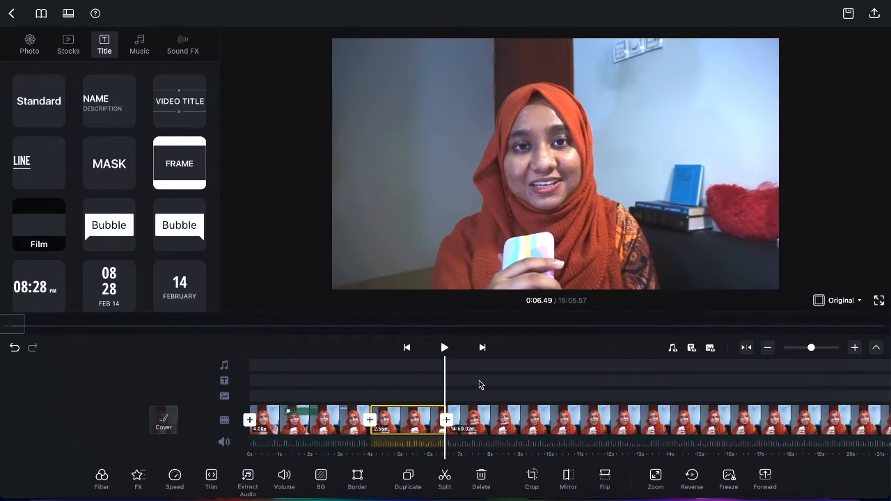
Step: Open the speed curve of the 2.55 s middle segment
{"action": "scroll", "coordinate": [478, 384], "scroll_direction": "left", "scroll_amount": 1}
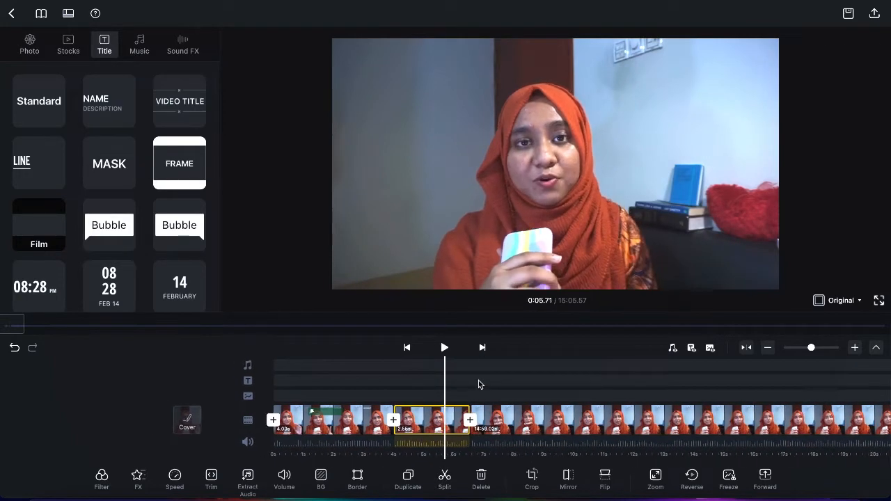
{"action": "scroll", "coordinate": [479, 385], "scroll_direction": "left", "scroll_amount": 1}
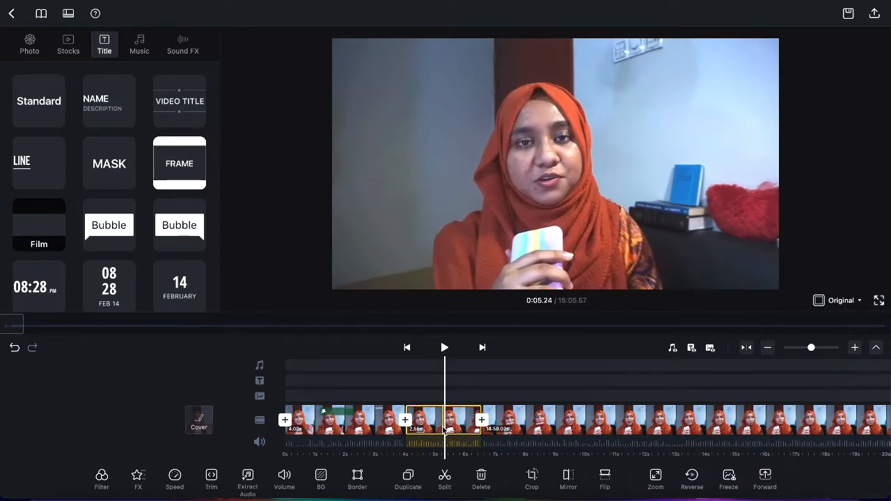
{"action": "left_click", "coordinate": [855, 347]}
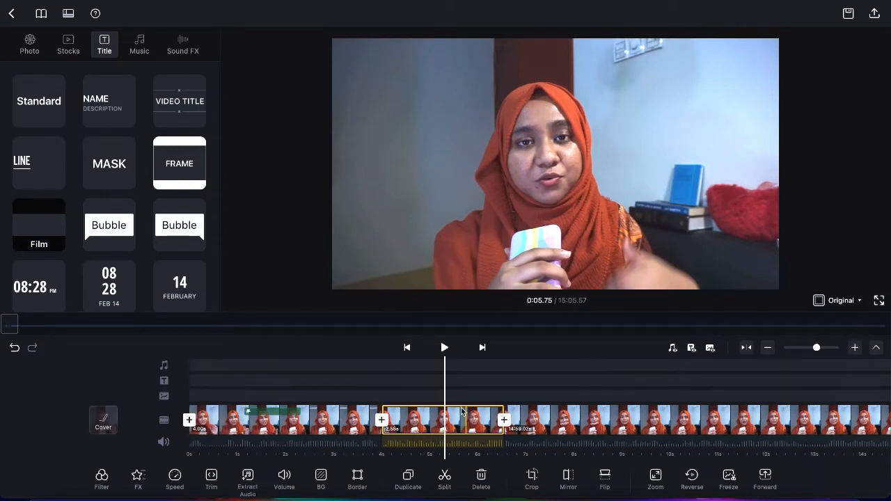
{"action": "left_click", "coordinate": [854, 348]}
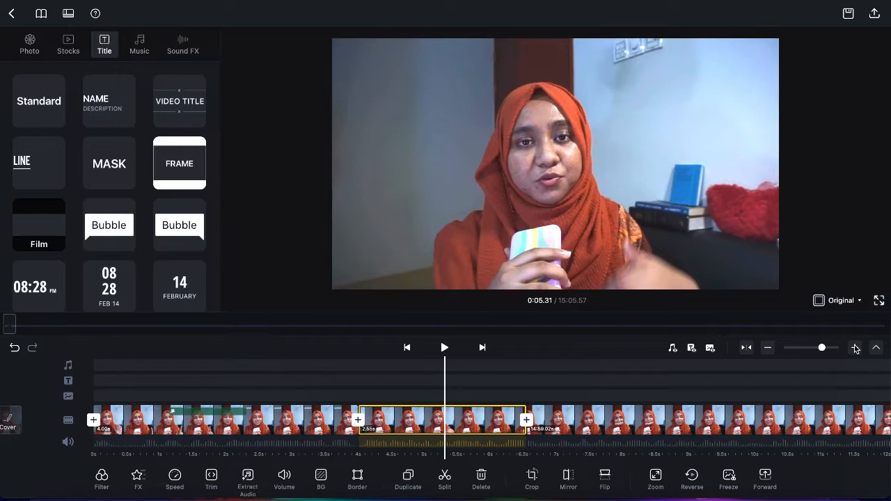
{"action": "left_click", "coordinate": [771, 349]}
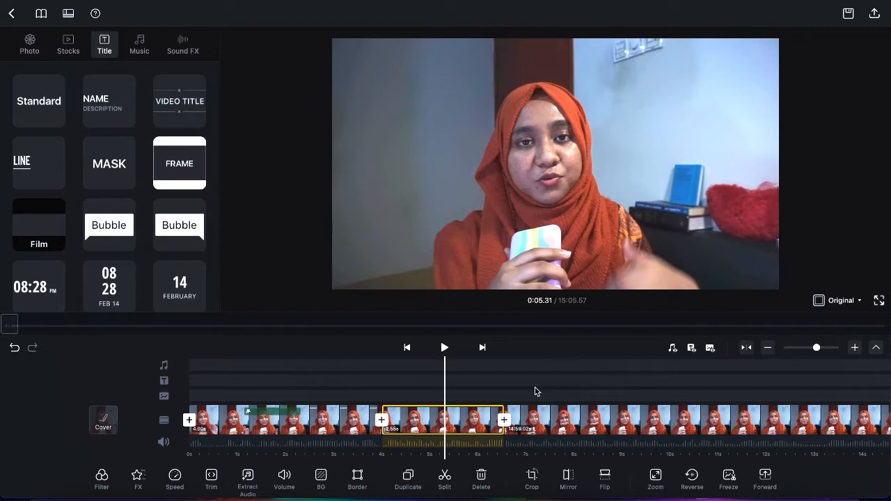
{"action": "scroll", "coordinate": [535, 391], "scroll_direction": "left", "scroll_amount": 3}
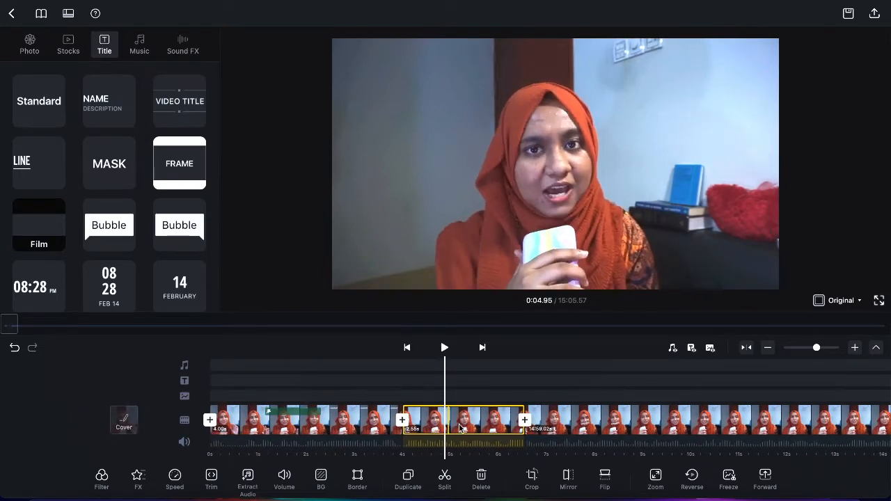
{"action": "left_click", "coordinate": [177, 479]}
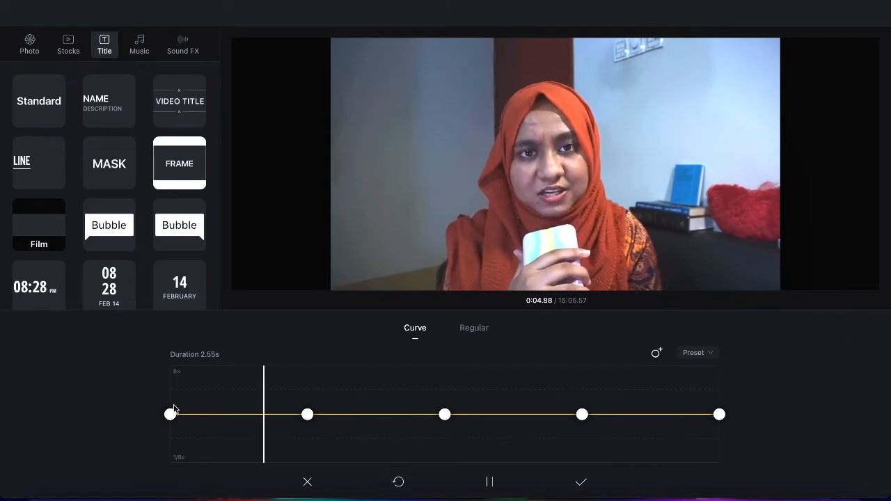
Step: Try speeds of 4.93x and 3.06x at the first point of the middle segment's speed curve, previewing each
{"action": "left_click_drag", "start_coordinate": [171, 415], "coordinate": [172, 420]}
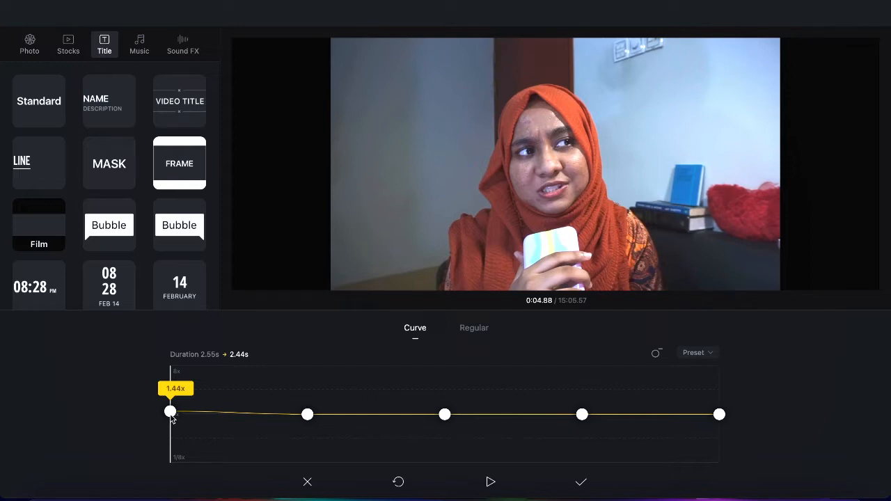
{"action": "left_click_drag", "start_coordinate": [170, 411], "coordinate": [170, 387]}
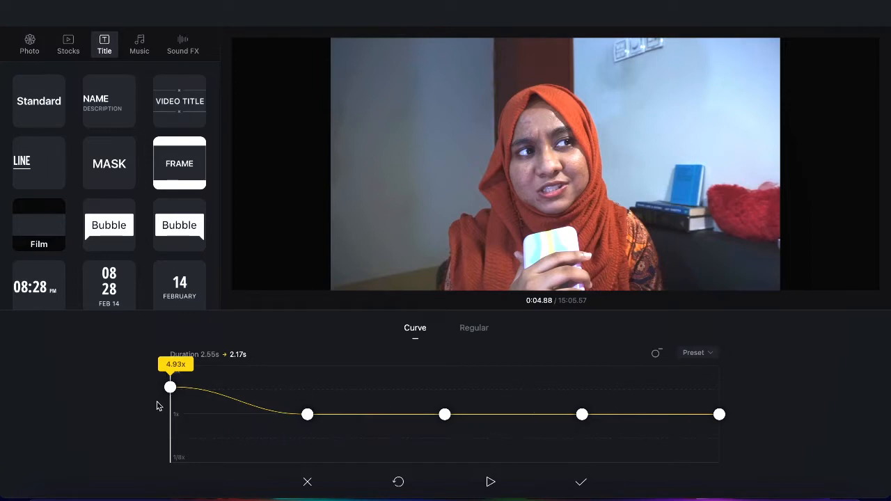
{"action": "left_click", "coordinate": [491, 482]}
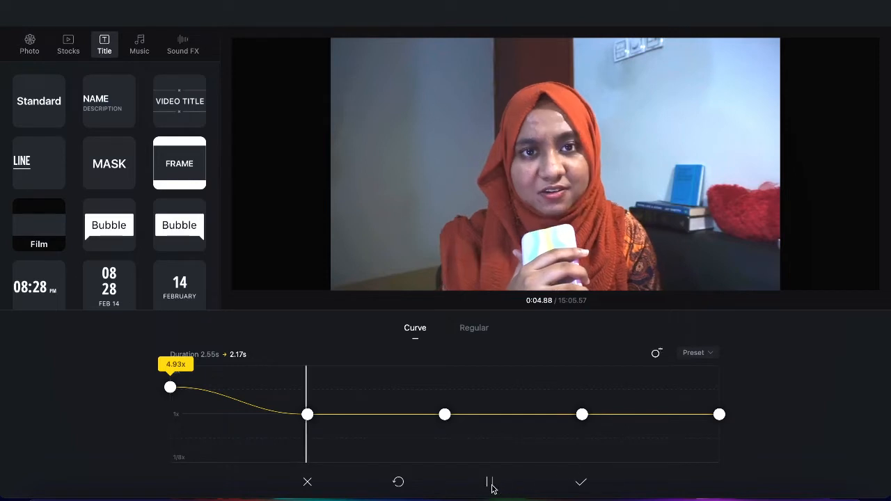
{"action": "left_click", "coordinate": [492, 485]}
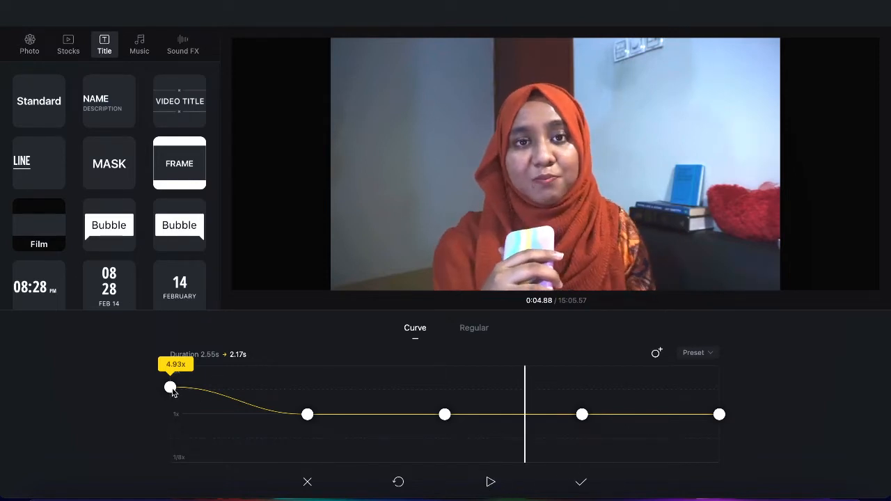
{"action": "left_click_drag", "start_coordinate": [172, 391], "coordinate": [173, 402]}
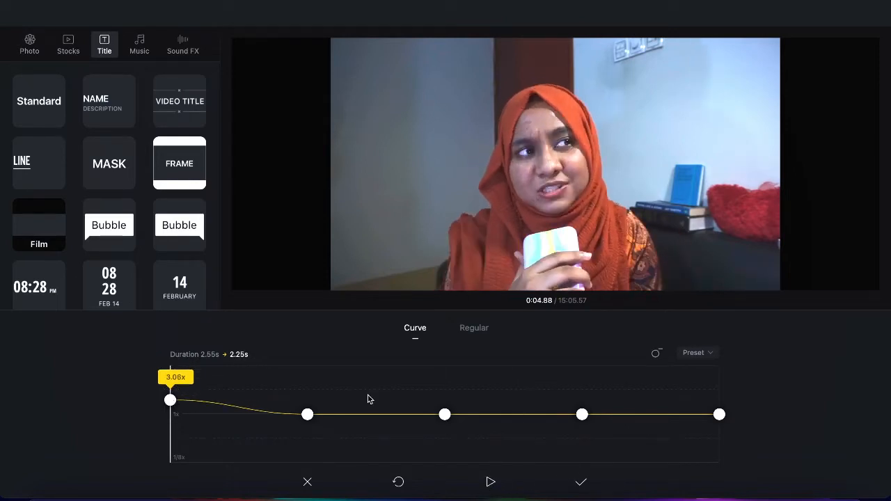
{"action": "left_click", "coordinate": [490, 485]}
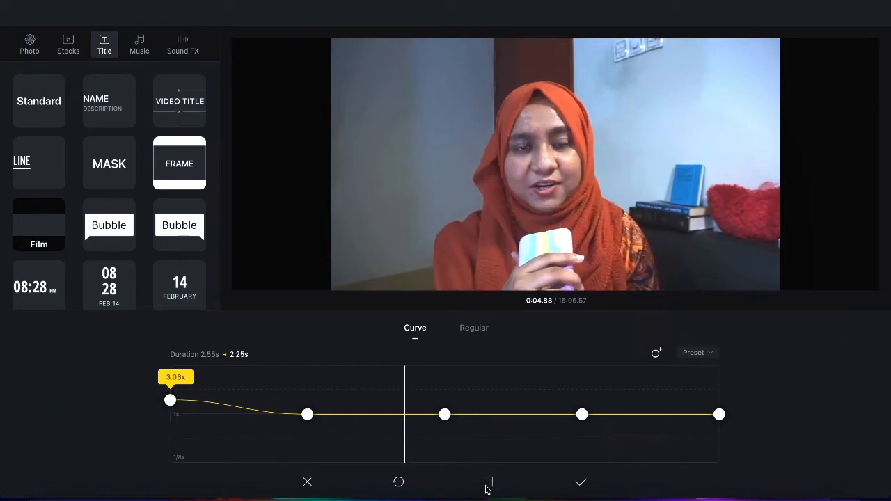
{"action": "left_click", "coordinate": [492, 481]}
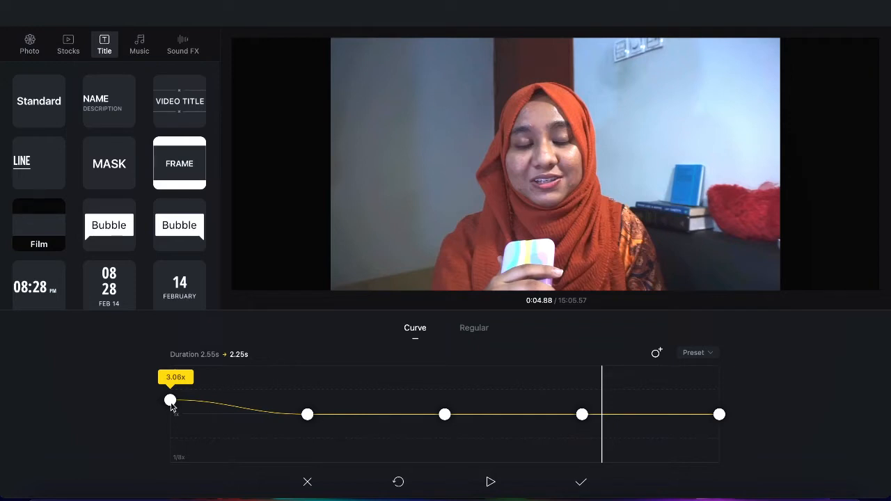
Step: Set the speed curve's first point to about 0.604x, preview and apply it, and play the middle segment
{"action": "left_click_drag", "start_coordinate": [170, 403], "coordinate": [178, 440]}
{"action": "left_click", "coordinate": [493, 483]}
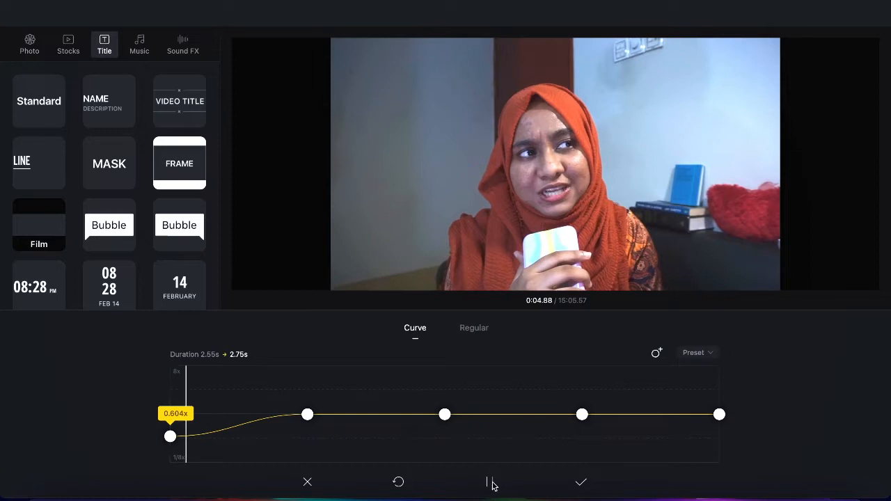
{"action": "left_click", "coordinate": [493, 485]}
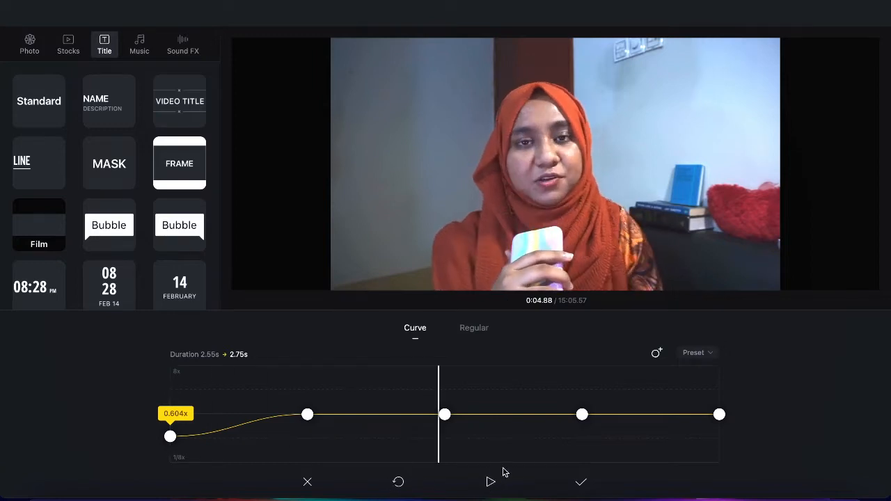
{"action": "left_click", "coordinate": [577, 482]}
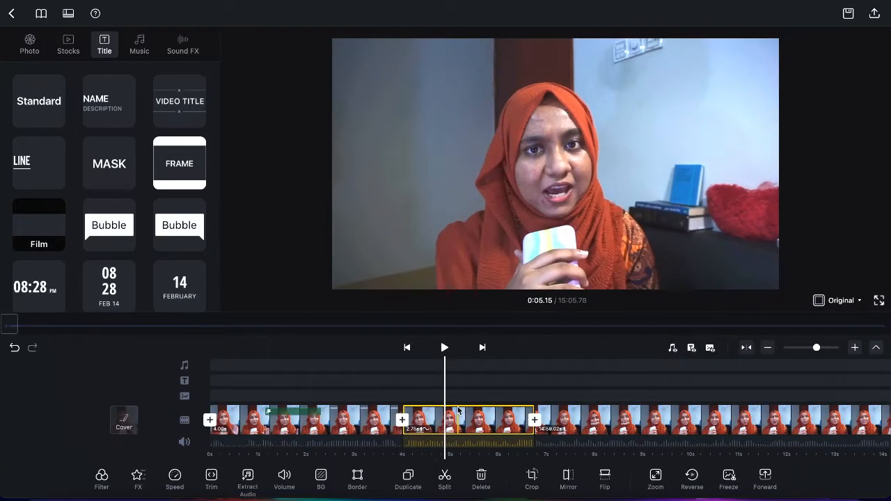
{"action": "key", "text": "space"}
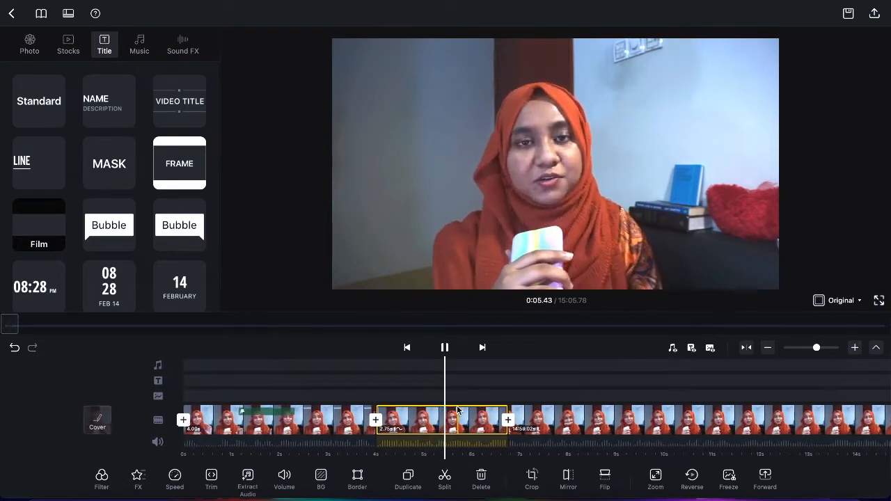
Step: Trim the end of the long last segment to a duration of 774.98 s
{"action": "left_click", "coordinate": [457, 411]}
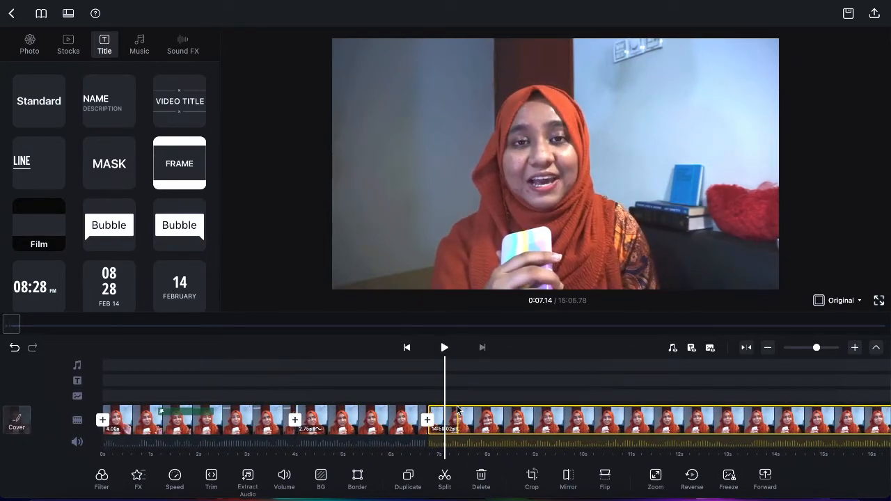
{"action": "left_click", "coordinate": [212, 479]}
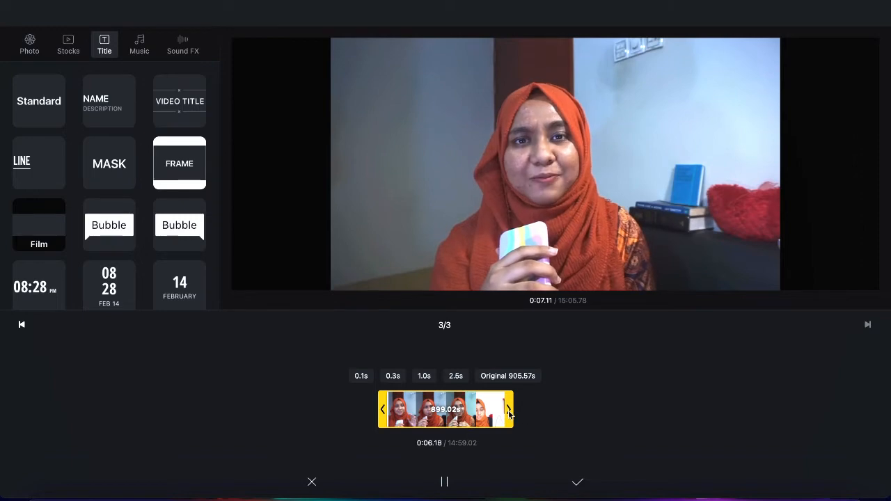
{"action": "left_click_drag", "start_coordinate": [509, 414], "coordinate": [459, 412]}
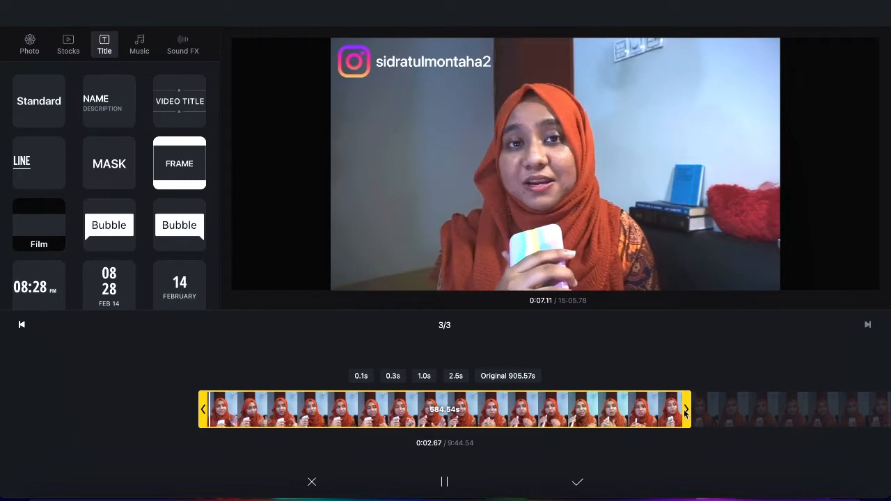
{"action": "left_click_drag", "start_coordinate": [687, 411], "coordinate": [847, 413]}
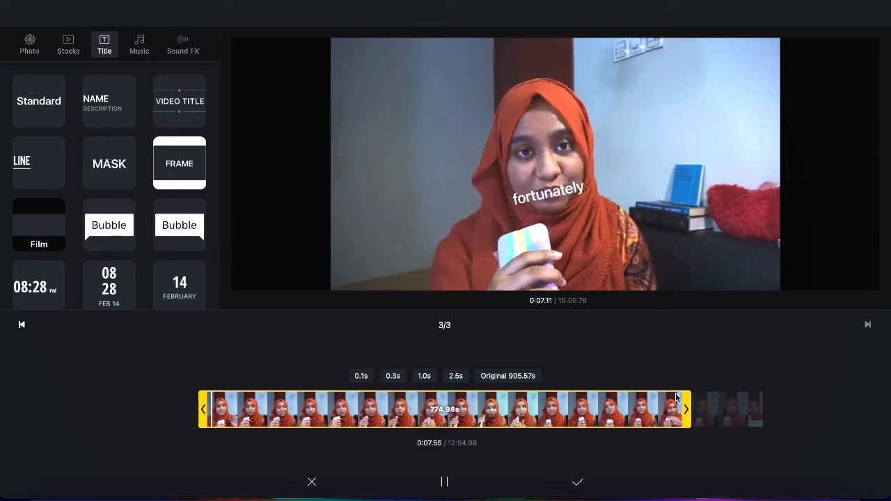
{"action": "left_click", "coordinate": [575, 483]}
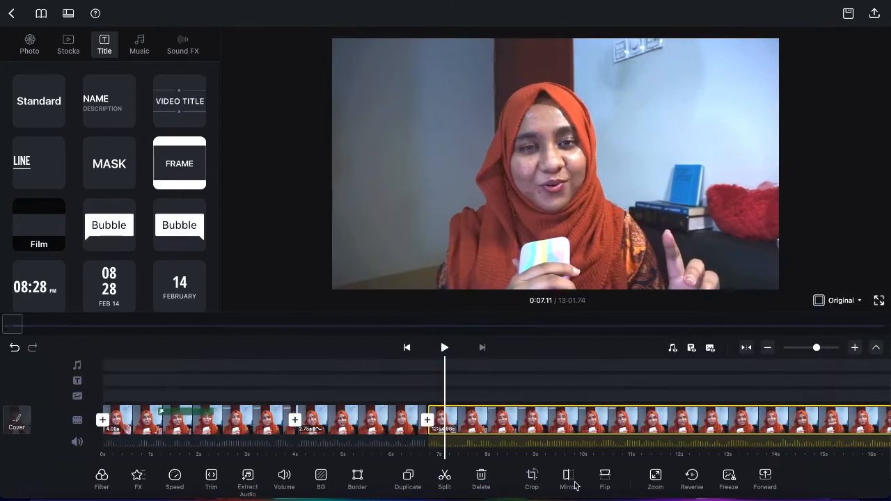
Step: Scrub back and forth through the first 45 seconds of the timeline to review the three segments
{"action": "scroll", "coordinate": [564, 367], "scroll_direction": "left", "scroll_amount": 5}
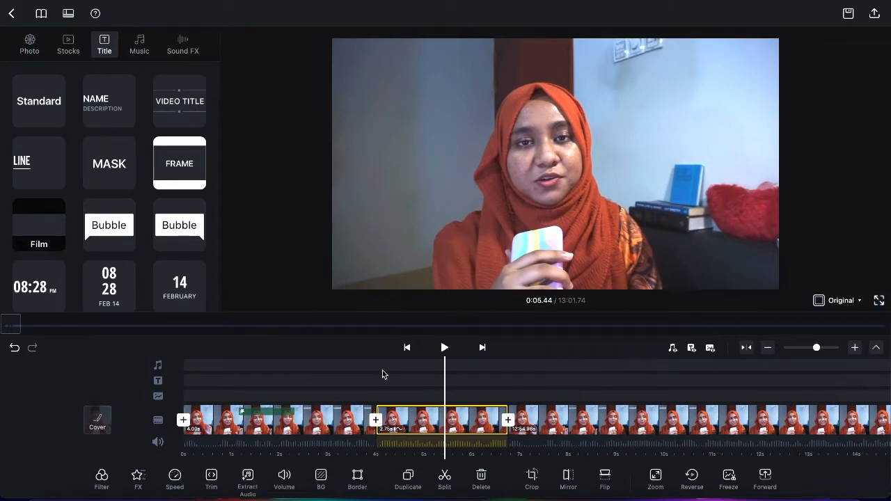
{"action": "scroll", "coordinate": [382, 375], "scroll_direction": "right", "scroll_amount": 8}
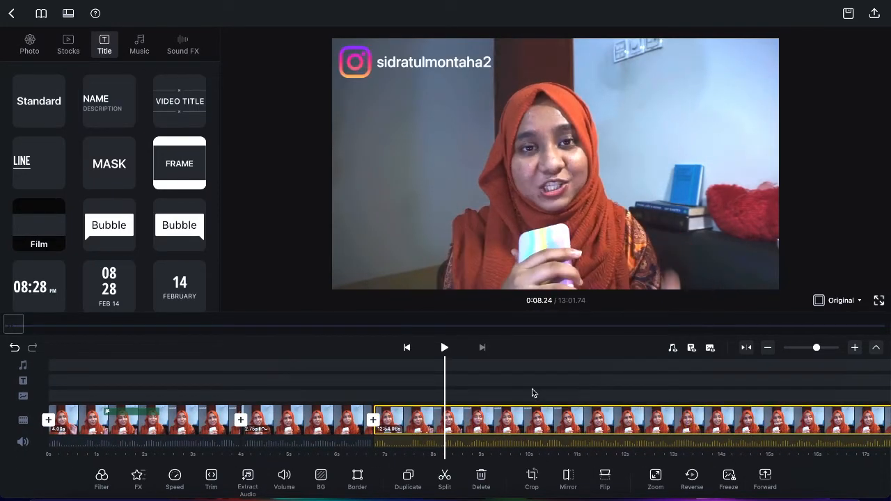
{"action": "scroll", "coordinate": [532, 392], "scroll_direction": "left", "scroll_amount": 5}
{"action": "scroll", "coordinate": [533, 393], "scroll_direction": "right", "scroll_amount": 5}
{"action": "scroll", "coordinate": [532, 393], "scroll_direction": "right", "scroll_amount": 15}
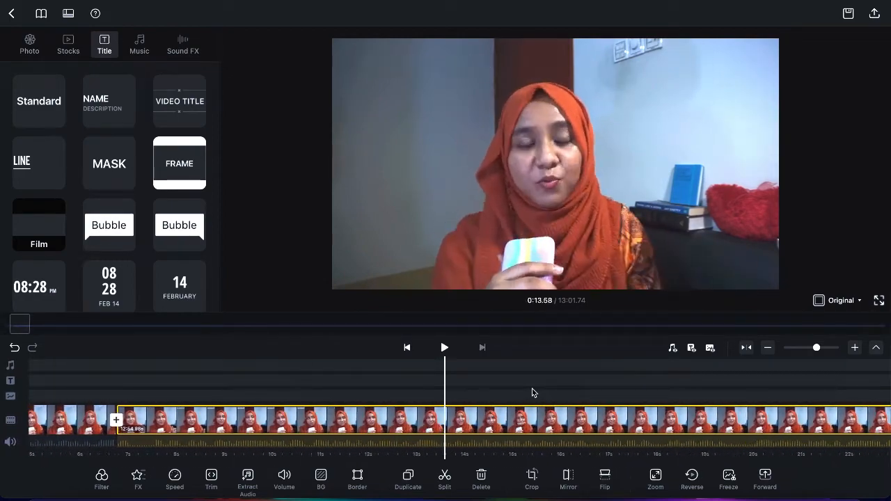
{"action": "scroll", "coordinate": [532, 392], "scroll_direction": "right", "scroll_amount": 2}
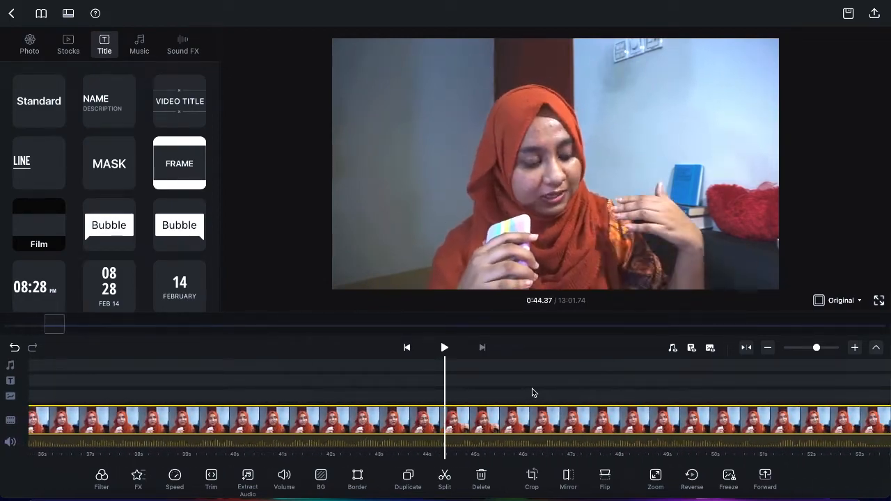
{"action": "scroll", "coordinate": [531, 390], "scroll_direction": "left", "scroll_amount": 17}
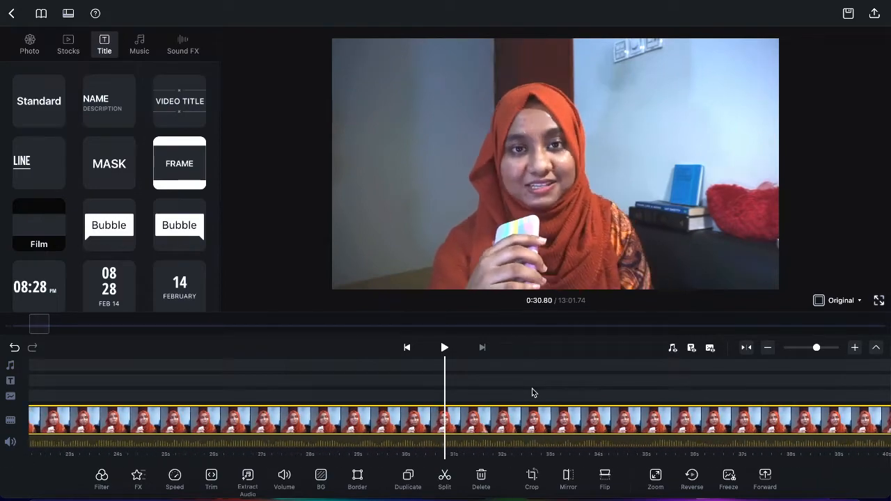
{"action": "scroll", "coordinate": [532, 388], "scroll_direction": "left", "scroll_amount": 1}
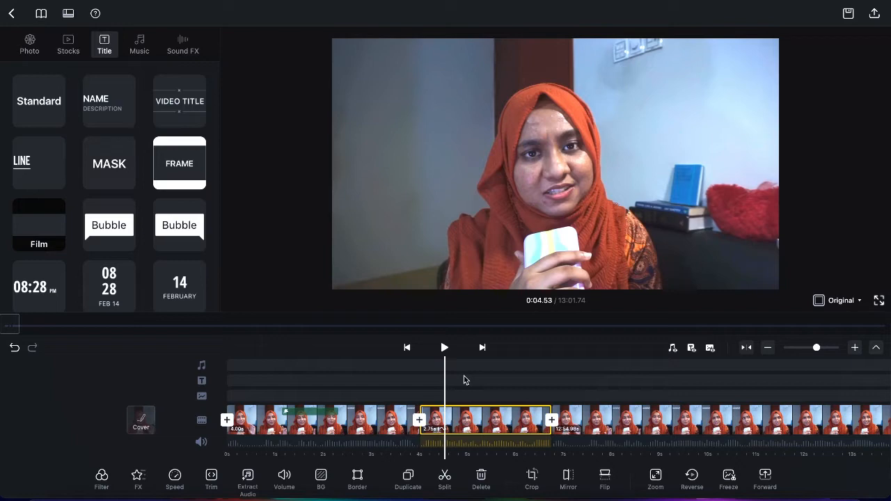
{"action": "scroll", "coordinate": [565, 393], "scroll_direction": "right", "scroll_amount": 7}
{"action": "scroll", "coordinate": [565, 396], "scroll_direction": "right", "scroll_amount": 12}
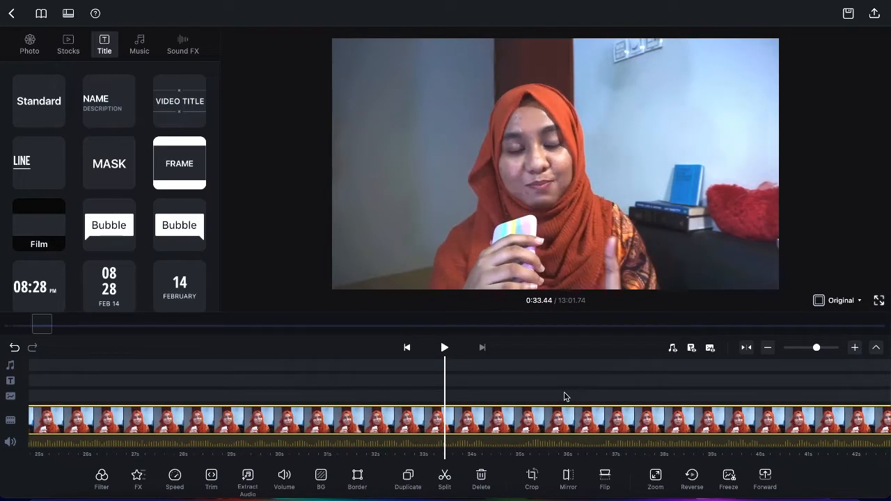
Step: Jump between distant points along the timeline overview to survey the long last segment
{"action": "left_click", "coordinate": [861, 326]}
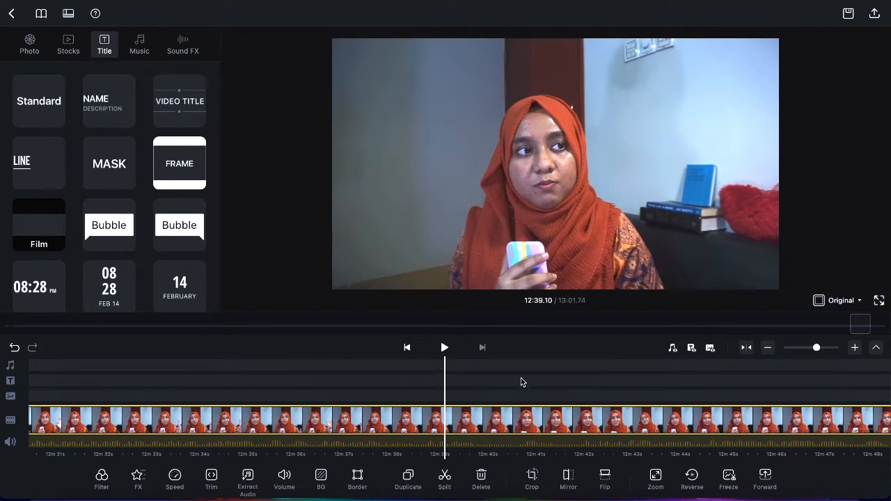
{"action": "scroll", "coordinate": [520, 381], "scroll_direction": "right", "scroll_amount": 10}
{"action": "scroll", "coordinate": [520, 381], "scroll_direction": "left", "scroll_amount": 5}
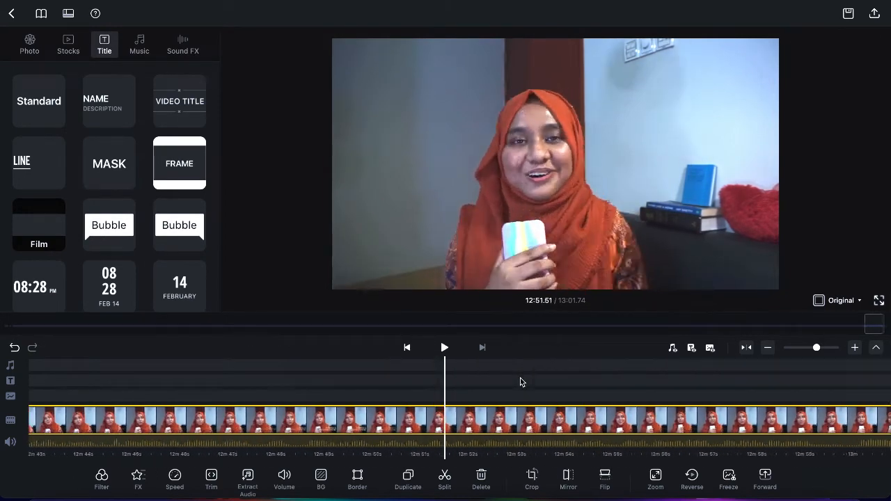
{"action": "left_click", "coordinate": [742, 323]}
{"action": "left_click", "coordinate": [671, 323]}
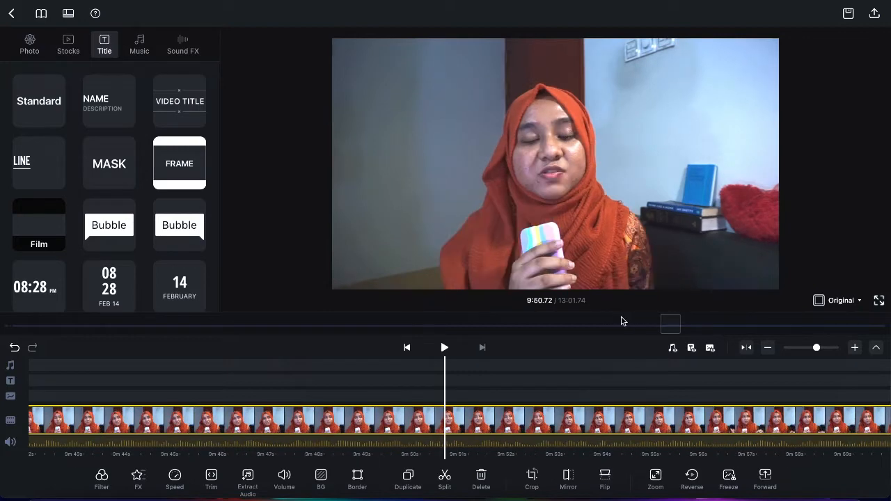
{"action": "left_click", "coordinate": [591, 323]}
{"action": "left_click", "coordinate": [513, 323]}
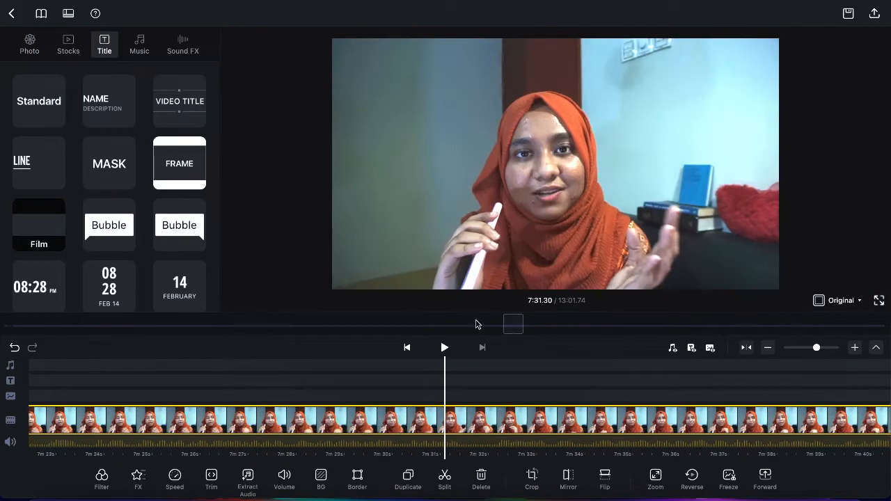
{"action": "left_click", "coordinate": [348, 323]}
Step: Split the long last segment near its end, at about 12:55.8
{"action": "left_click", "coordinate": [873, 327]}
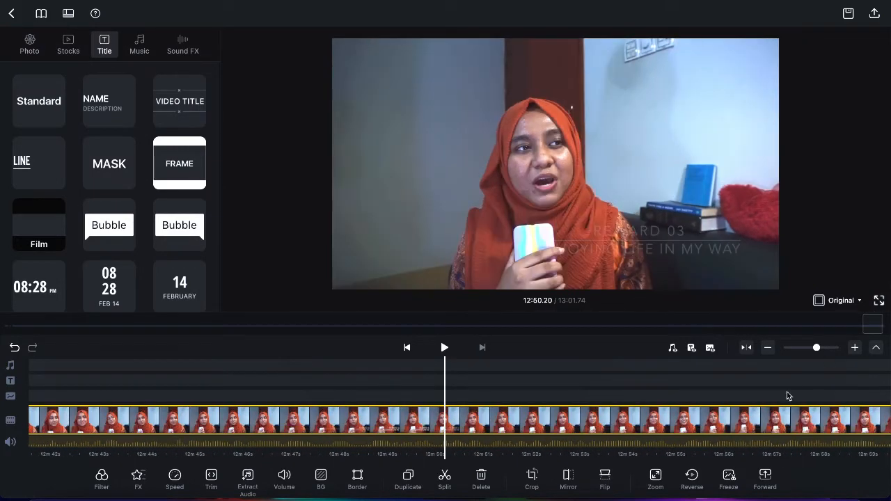
{"action": "scroll", "coordinate": [772, 405], "scroll_direction": "right", "scroll_amount": 10}
{"action": "scroll", "coordinate": [771, 406], "scroll_direction": "left", "scroll_amount": 5}
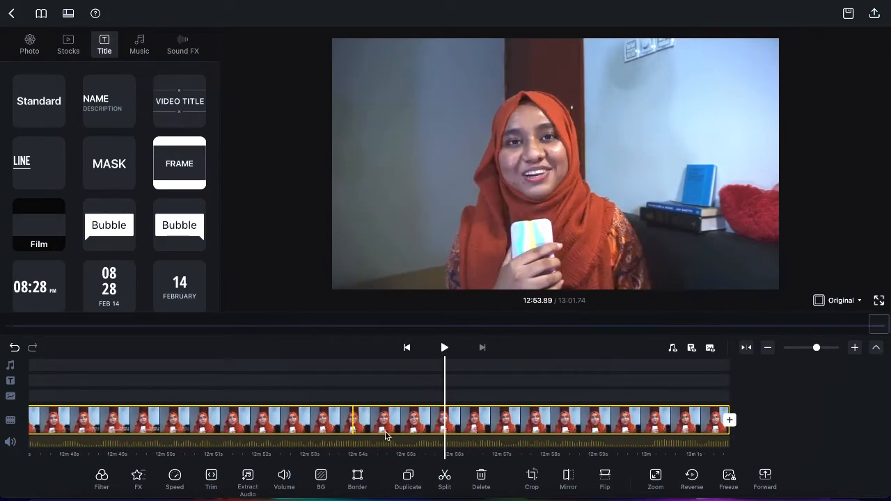
{"action": "left_click", "coordinate": [690, 414]}
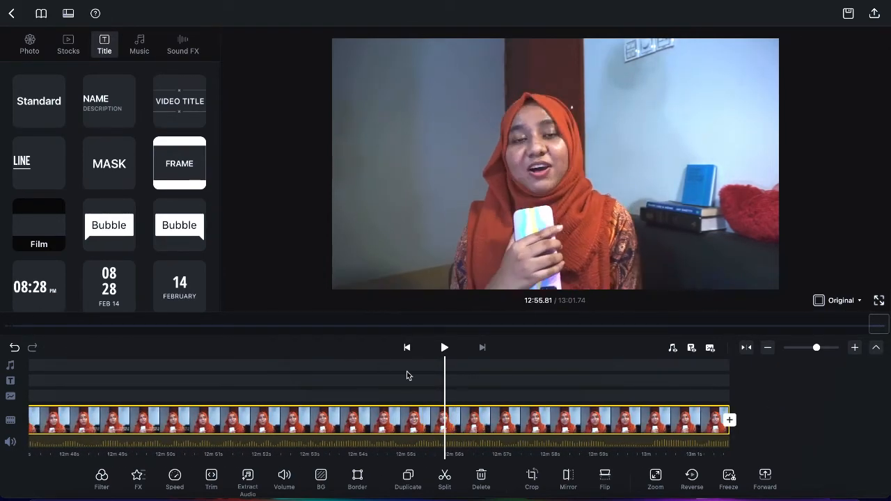
{"action": "left_click", "coordinate": [441, 483]}
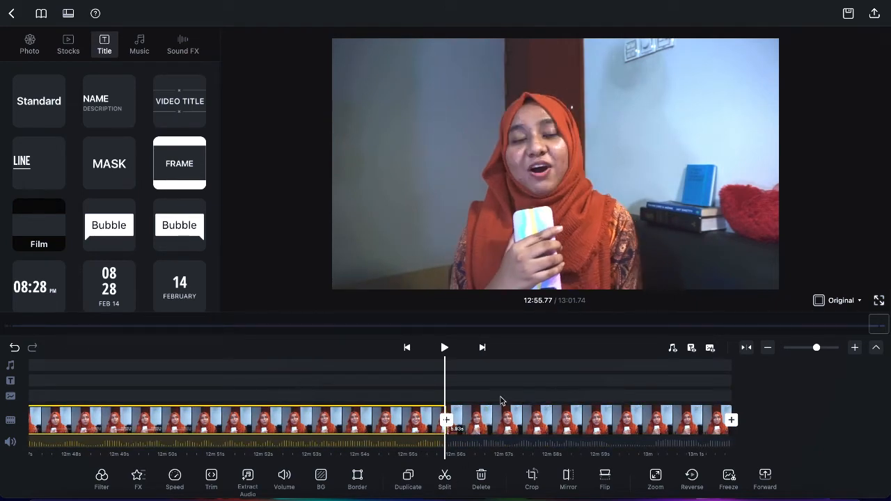
Step: Delete the 5.93 s end piece and undo the deletion
{"action": "scroll", "coordinate": [500, 400], "scroll_direction": "right", "scroll_amount": 3}
{"action": "scroll", "coordinate": [500, 400], "scroll_direction": "left", "scroll_amount": 1}
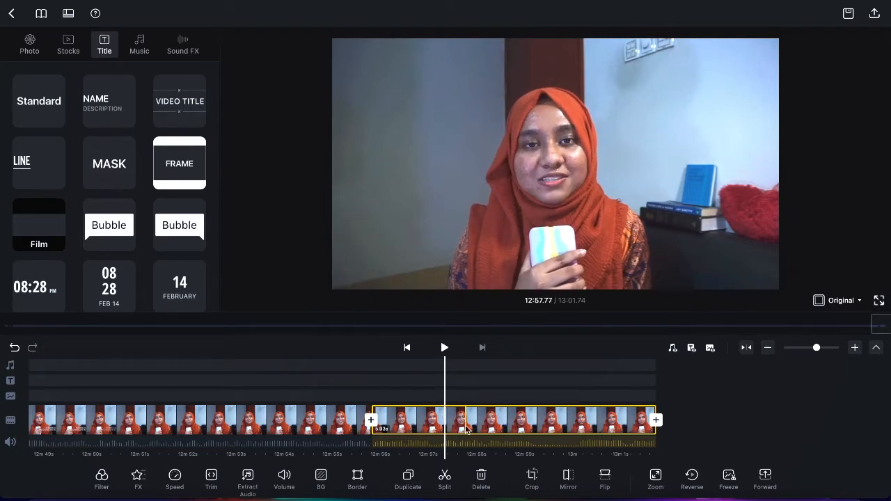
{"action": "left_click", "coordinate": [481, 477]}
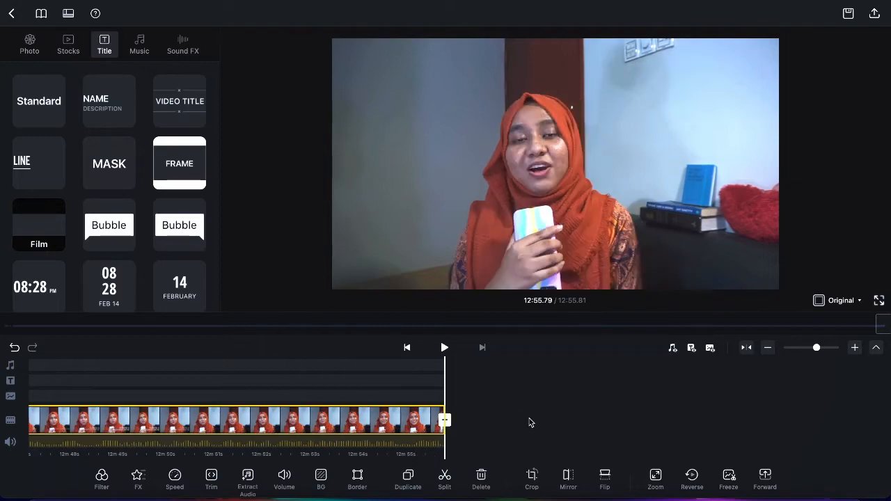
{"action": "key", "text": "ctrl+z"}
{"action": "scroll", "coordinate": [529, 422], "scroll_direction": "left", "scroll_amount": 5}
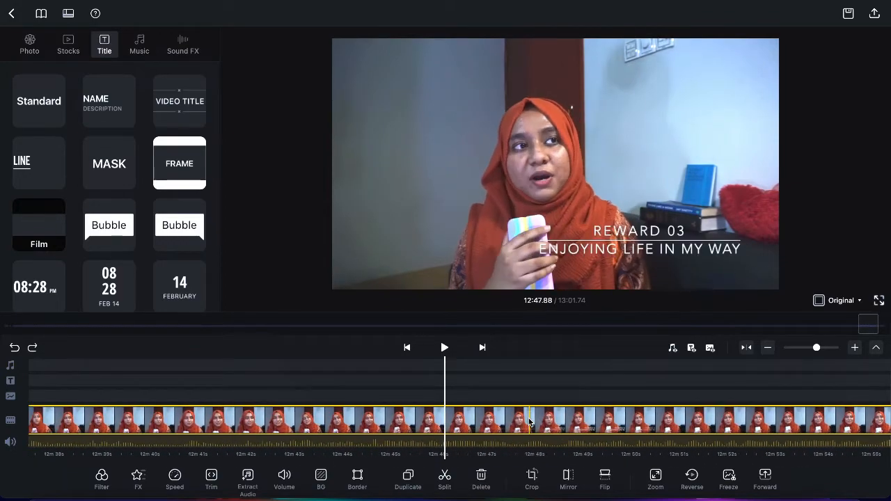
Step: Extract the audio of the first 4.00 s segment and undo the extraction
{"action": "left_click", "coordinate": [8, 327]}
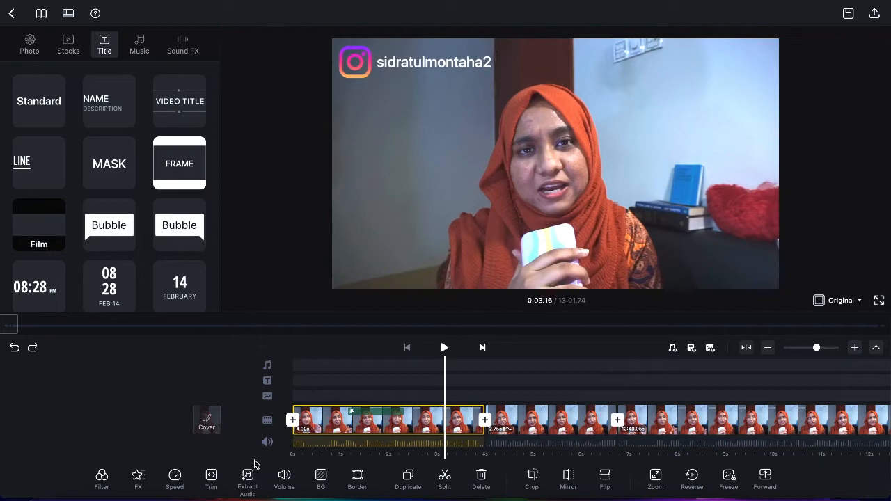
{"action": "left_click", "coordinate": [247, 480]}
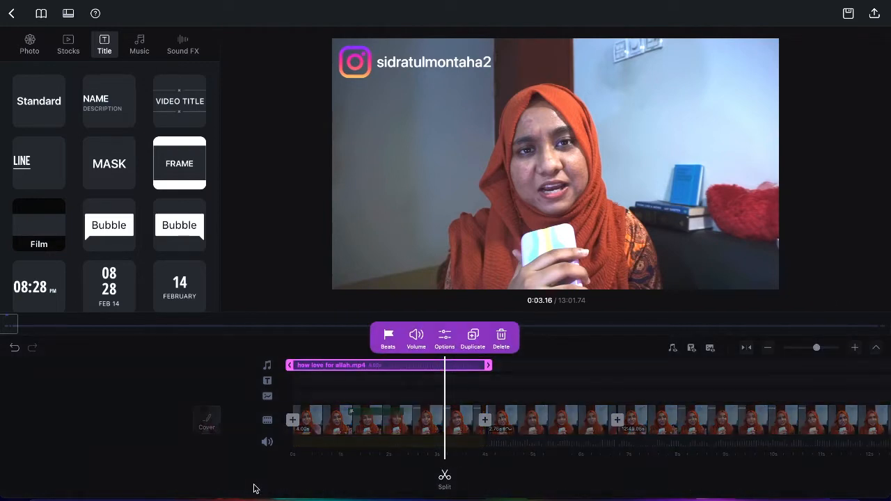
{"action": "key", "text": "super+z"}
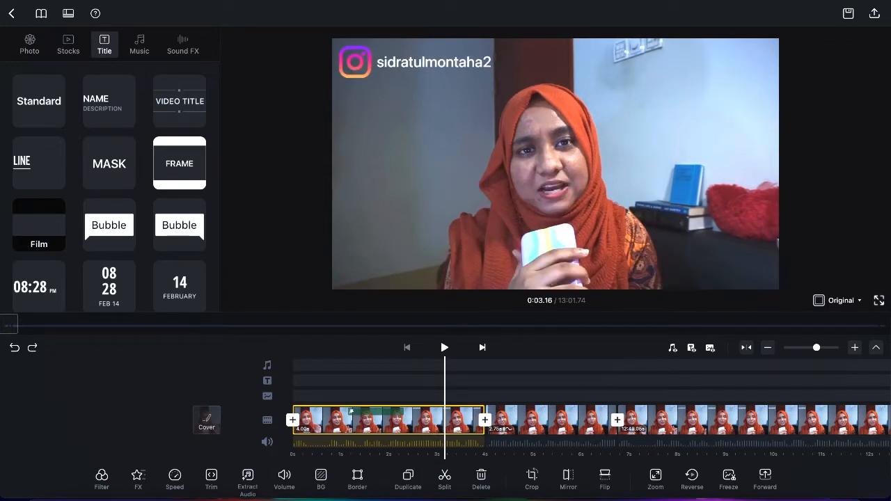
Step: Mute the video track's original sound and check it by playing the timeline while raising the system volume
{"action": "scroll", "coordinate": [416, 376], "scroll_direction": "right", "scroll_amount": 3}
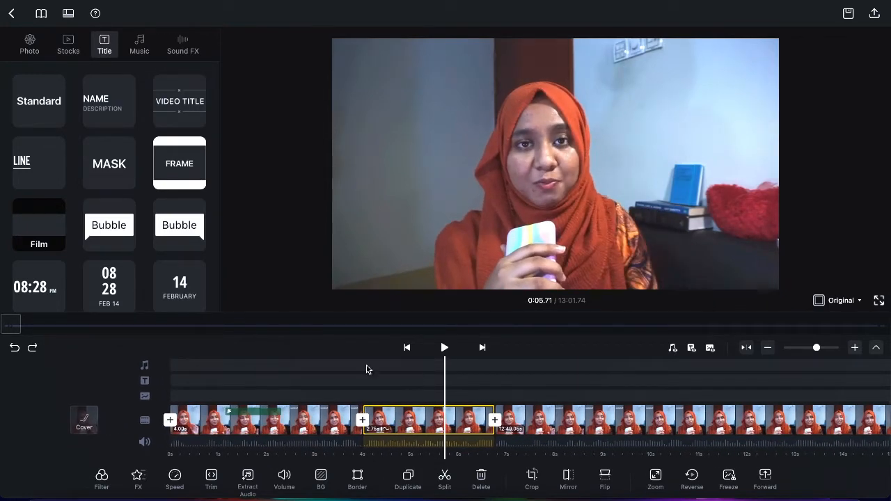
{"action": "left_click", "coordinate": [145, 443]}
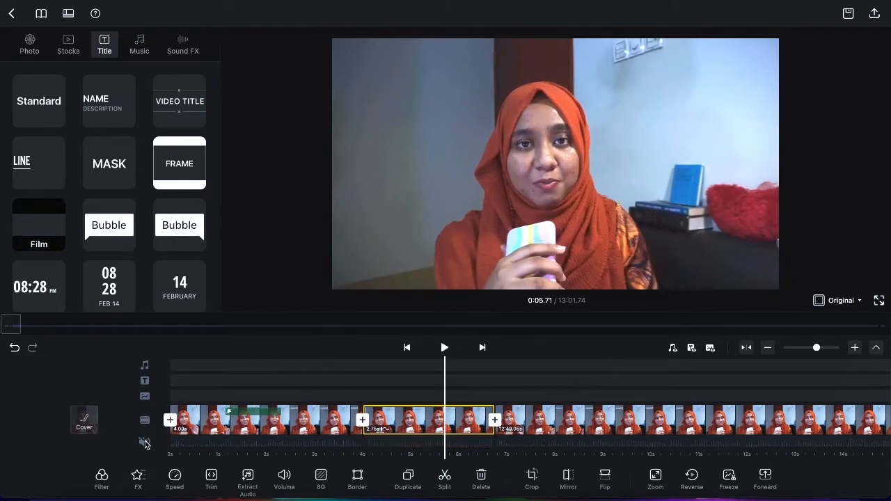
{"action": "key", "text": "space"}
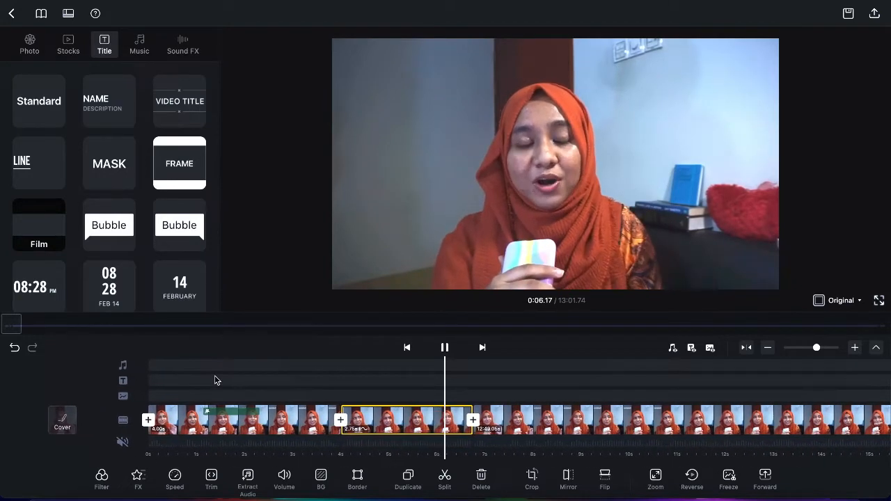
{"action": "key", "text": "XF86AudioRaiseVolume"}
{"action": "key", "text": "XF86AudioRaiseVolume"}
{"action": "key", "text": "XF86AudioRaiseVolume"}
{"action": "key", "text": "XF86AudioRaiseVolume"}
{"action": "key", "text": "XF86AudioRaiseVolume"}
{"action": "key", "text": "XF86AudioRaiseVolume"}
{"action": "key", "text": "XF86AudioRaiseVolume"}
{"action": "key", "text": "XF86AudioRaiseVolume"}
{"action": "key", "text": "XF86AudioRaiseVolume"}
{"action": "key", "text": "XF86AudioRaiseVolume"}
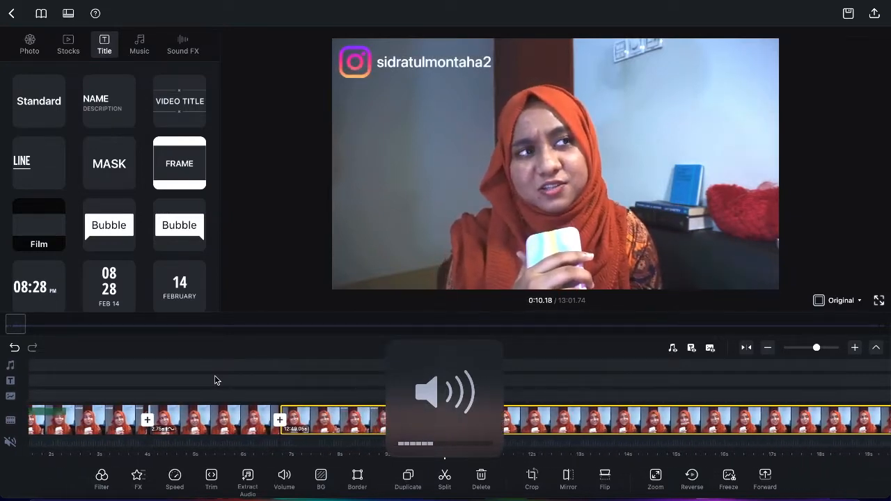
{"action": "key", "text": "space"}
{"action": "scroll", "coordinate": [102, 427], "scroll_direction": "left", "scroll_amount": 8}
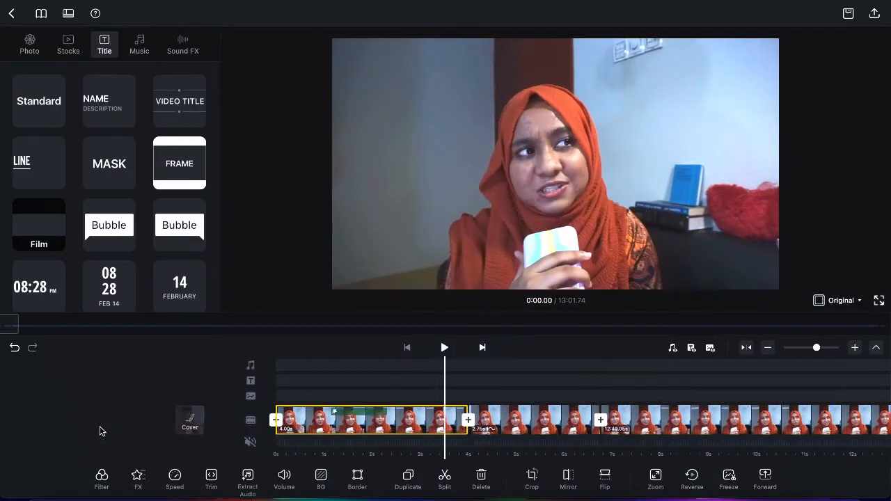
Step: Unmute the video track's original sound and play the beginning of the timeline briefly
{"action": "left_click", "coordinate": [422, 447]}
{"action": "key", "text": "space"}
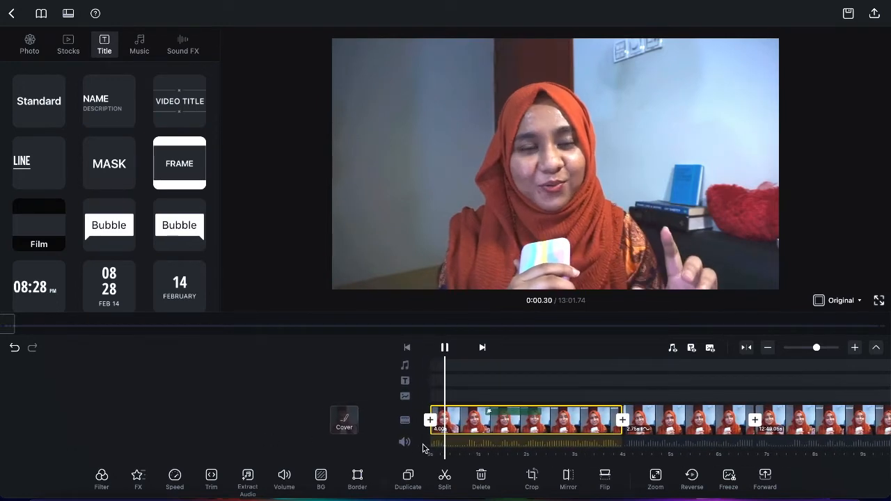
{"action": "key", "text": "space"}
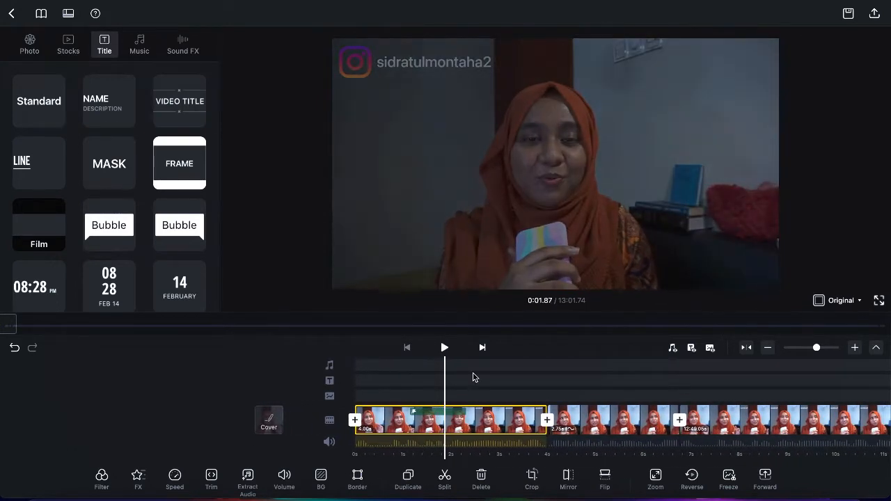
Step: Extract the first 4.00 s segment's audio onto the music track
{"action": "scroll", "coordinate": [479, 369], "scroll_direction": "right", "scroll_amount": 2}
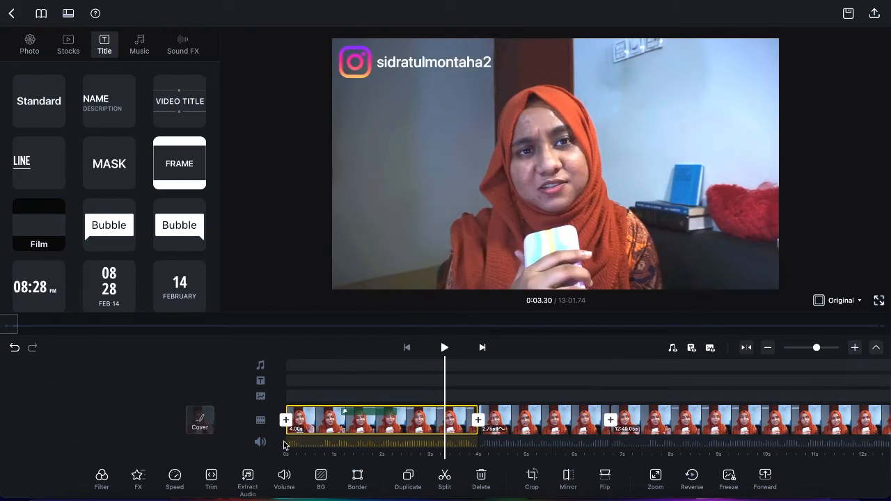
{"action": "left_click", "coordinate": [250, 487]}
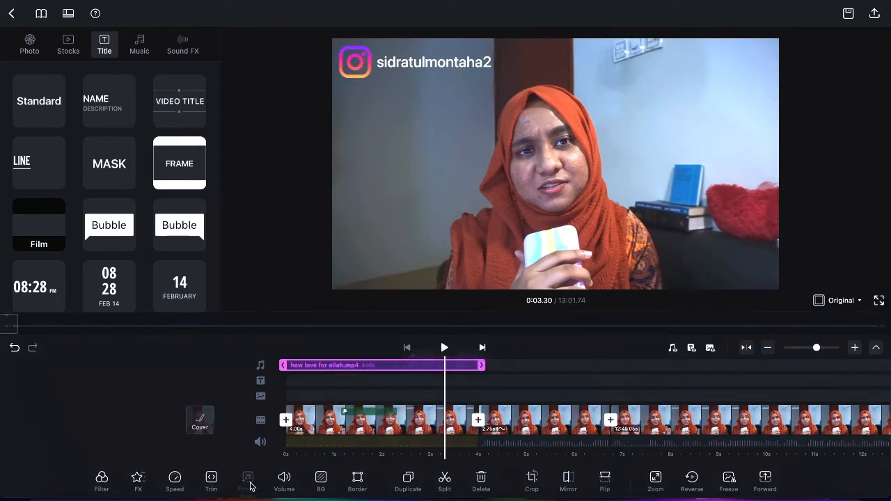
Step: Open the music beats editor for the extracted audio clip and close it without marking any beats
{"action": "left_click", "coordinate": [358, 387]}
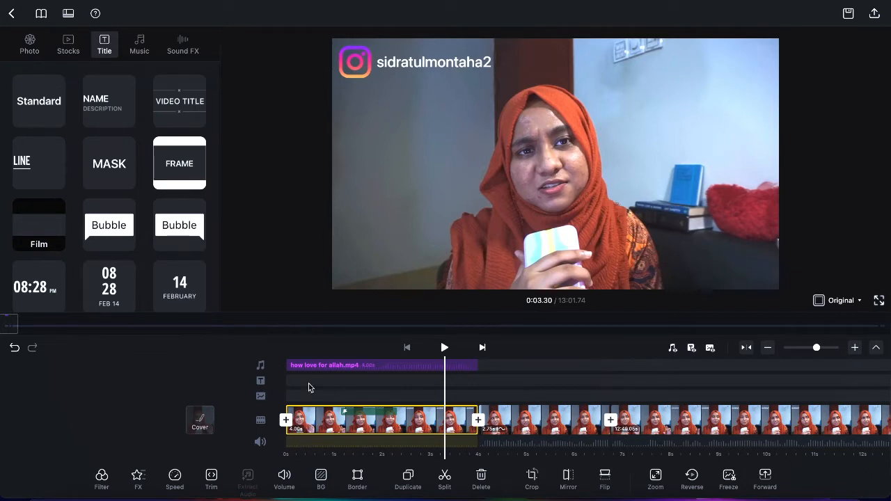
{"action": "left_click", "coordinate": [323, 369]}
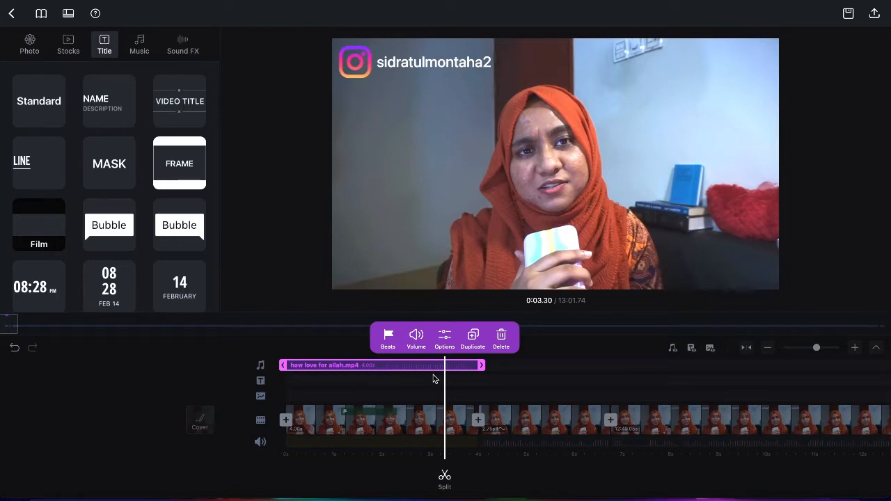
{"action": "left_click", "coordinate": [390, 343]}
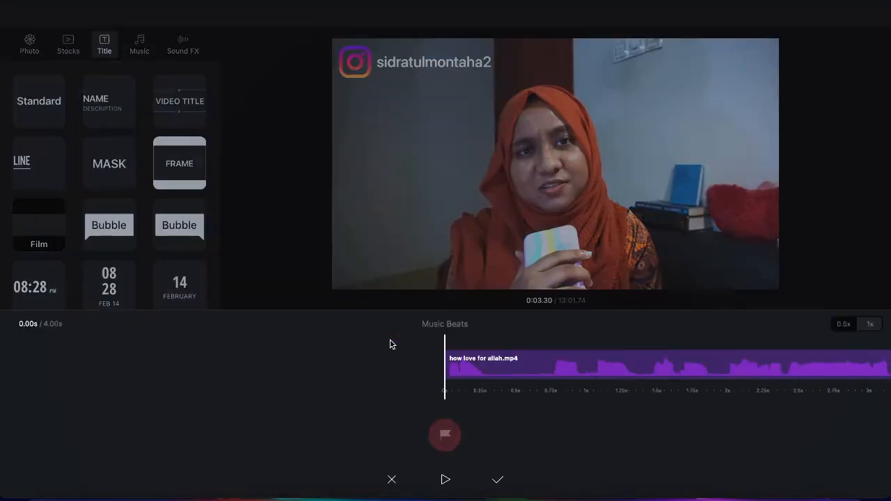
{"action": "left_click", "coordinate": [391, 481]}
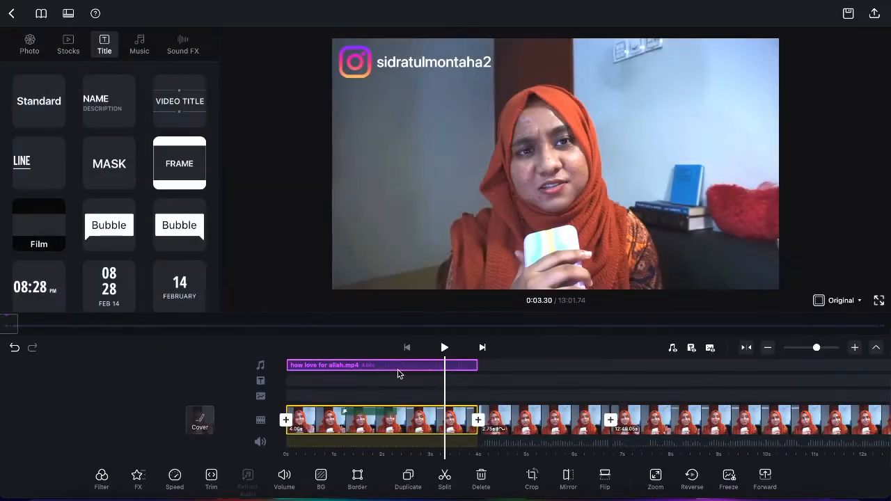
Step: Try a volume of 132% and a 1.0 s fade-in on the extracted audio clip and discard the settings
{"action": "left_click", "coordinate": [398, 369]}
{"action": "left_click", "coordinate": [416, 342]}
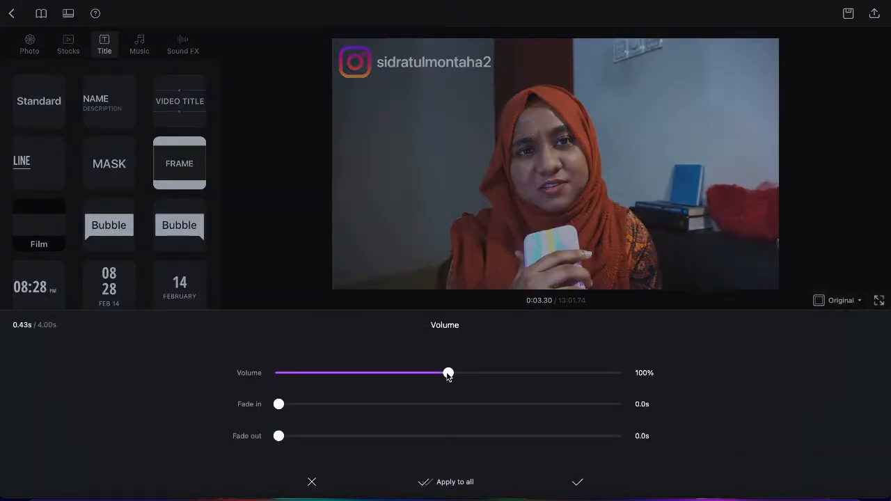
{"action": "left_click_drag", "start_coordinate": [448, 374], "coordinate": [502, 374]}
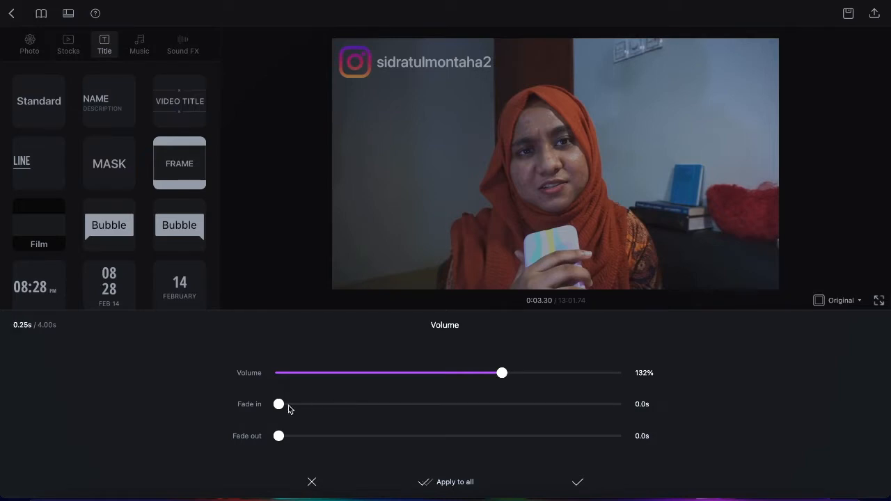
{"action": "left_click_drag", "start_coordinate": [279, 405], "coordinate": [451, 401]}
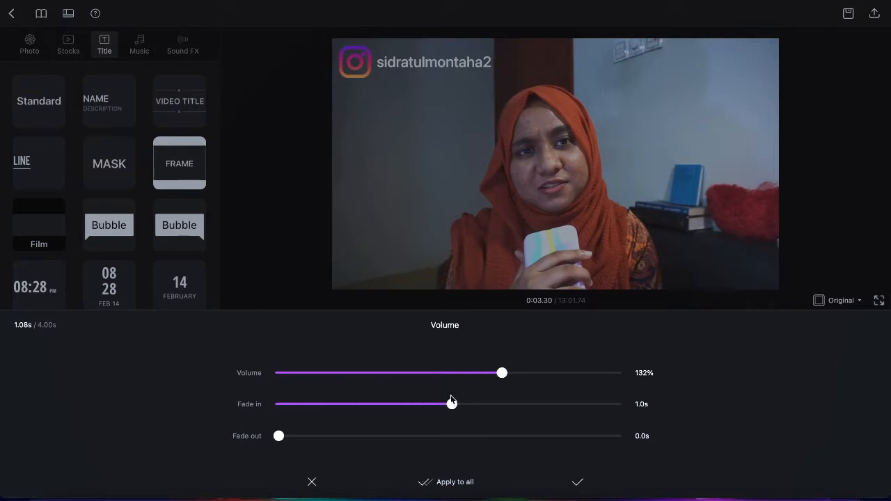
{"action": "left_click", "coordinate": [310, 482]}
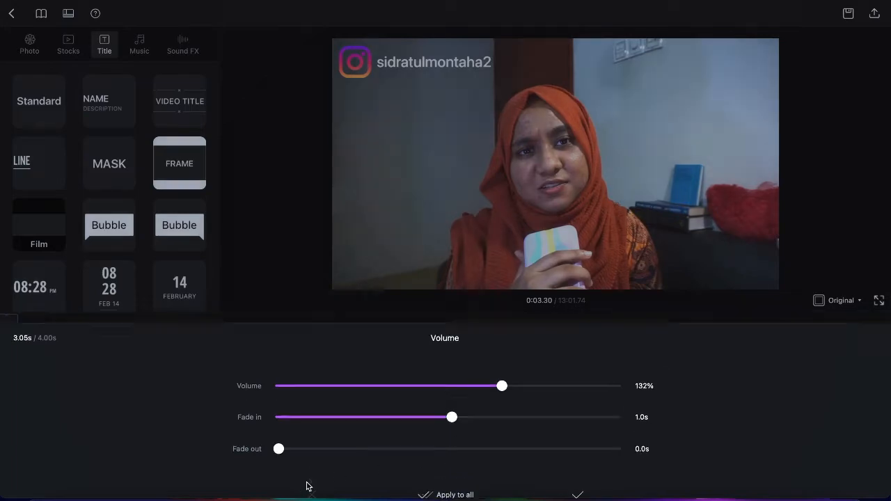
Step: Review the extracted audio clip's volume, fade-in and fade-out settings and close them without changes
{"action": "left_click", "coordinate": [397, 365]}
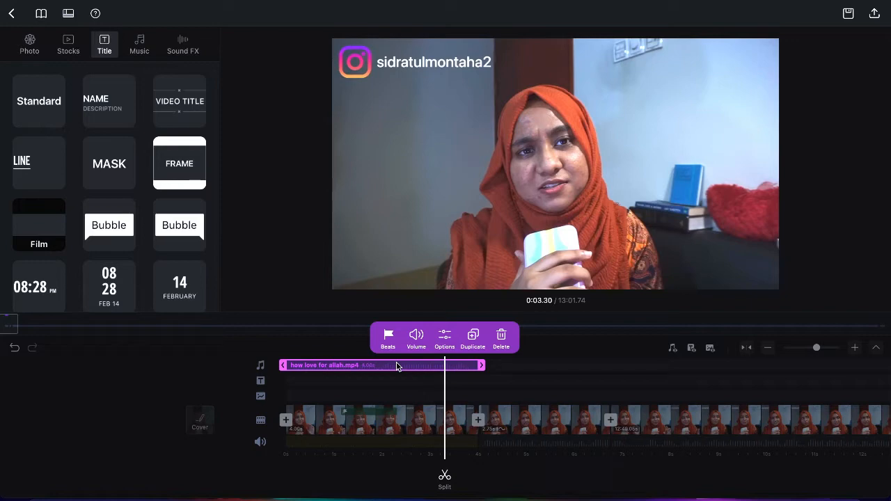
{"action": "left_click", "coordinate": [414, 339]}
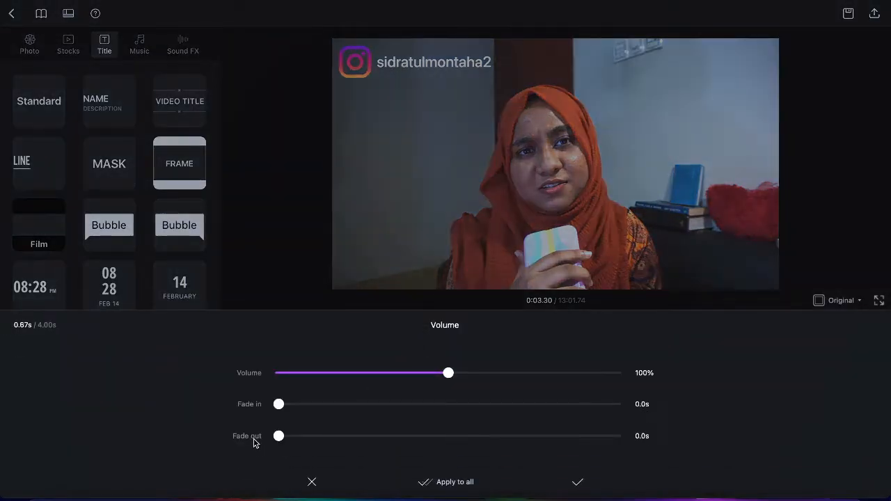
{"action": "left_click", "coordinate": [309, 479]}
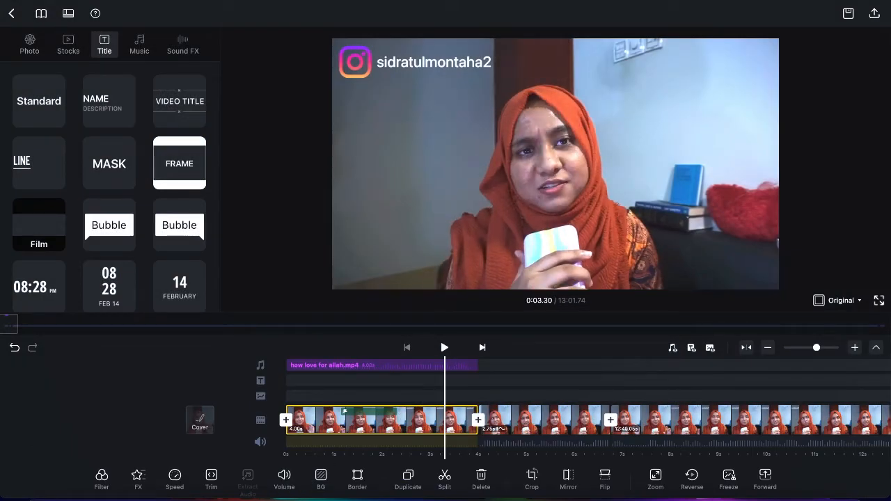
Step: Extend the end of the extracted audio clip past the first video segment to about 15.7 s
{"action": "left_click", "coordinate": [432, 368]}
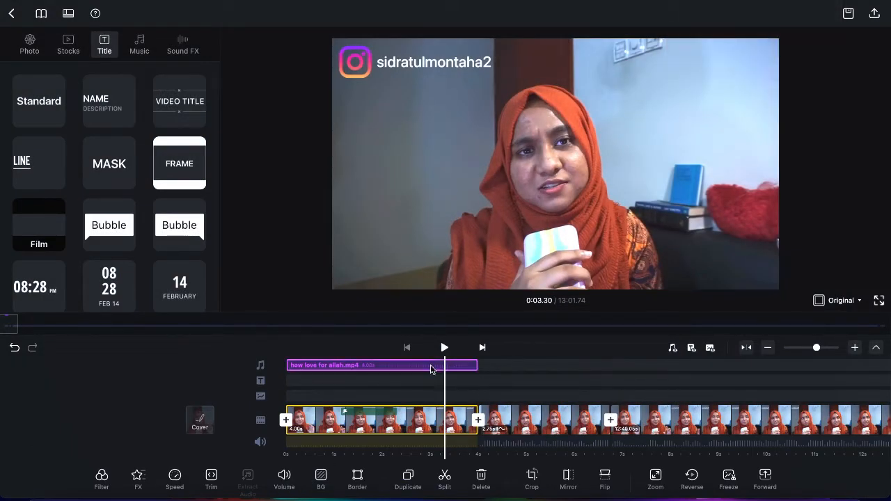
{"action": "left_click_drag", "start_coordinate": [482, 366], "coordinate": [832, 366]}
{"action": "scroll", "coordinate": [678, 394], "scroll_direction": "right", "scroll_amount": 10}
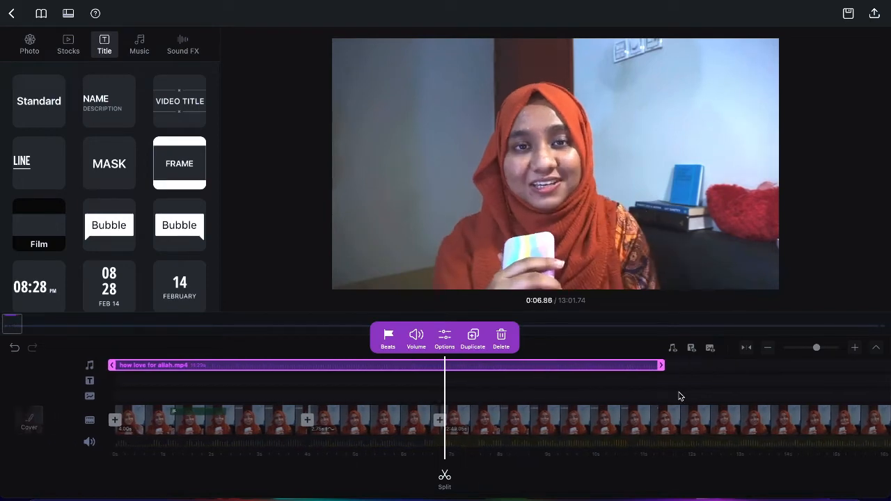
{"action": "left_click", "coordinate": [622, 394]}
{"action": "left_click", "coordinate": [619, 369]}
{"action": "left_click_drag", "start_coordinate": [619, 368], "coordinate": [834, 370]}
{"action": "scroll", "coordinate": [738, 381], "scroll_direction": "right", "scroll_amount": 7}
{"action": "scroll", "coordinate": [729, 384], "scroll_direction": "right", "scroll_amount": 15}
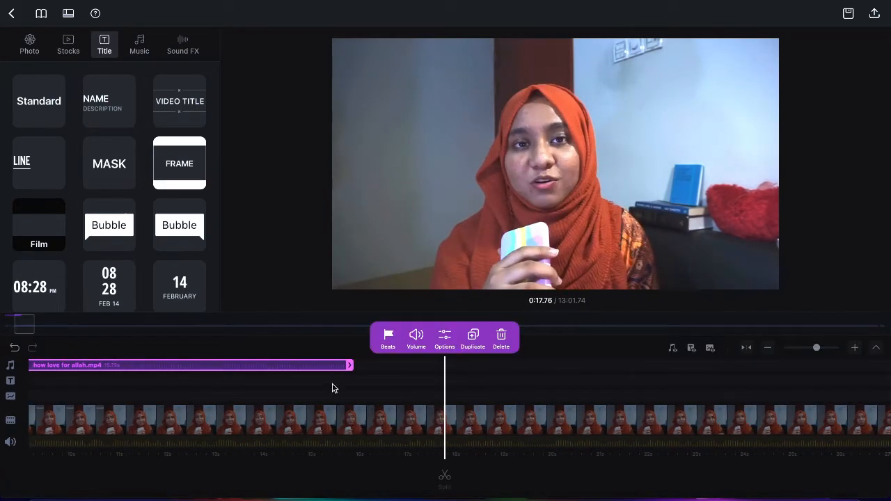
Step: Extend the audio clip further to about 22.5 s and play the timeline briefly
{"action": "left_click", "coordinate": [332, 387]}
{"action": "left_click", "coordinate": [334, 367]}
{"action": "scroll", "coordinate": [334, 369], "scroll_direction": "left", "scroll_amount": 4}
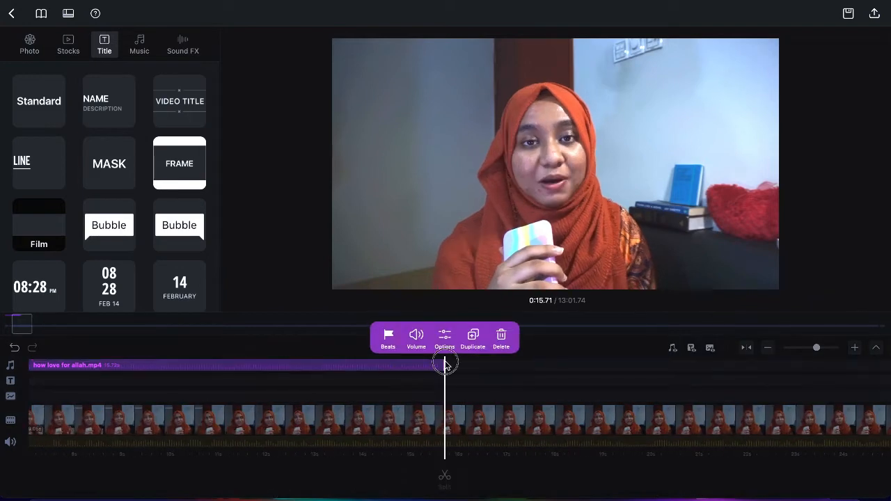
{"action": "left_click_drag", "start_coordinate": [446, 363], "coordinate": [769, 369]}
{"action": "left_click", "coordinate": [580, 385]}
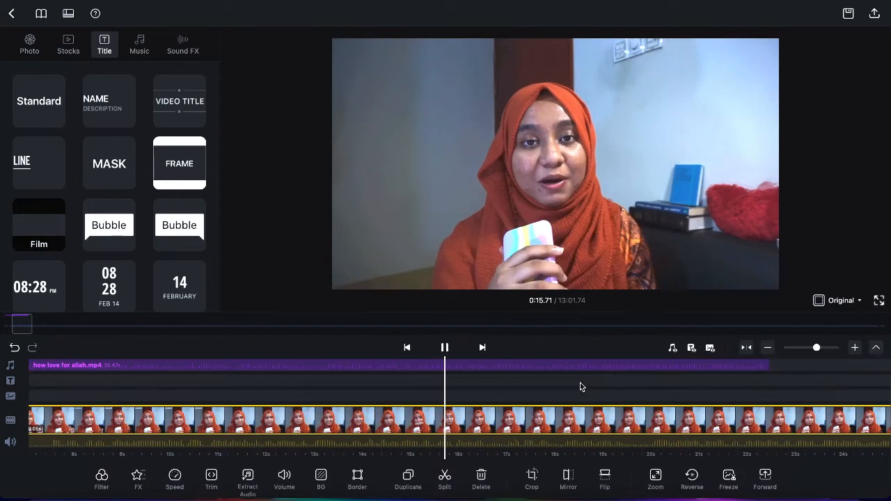
{"action": "key", "text": "space"}
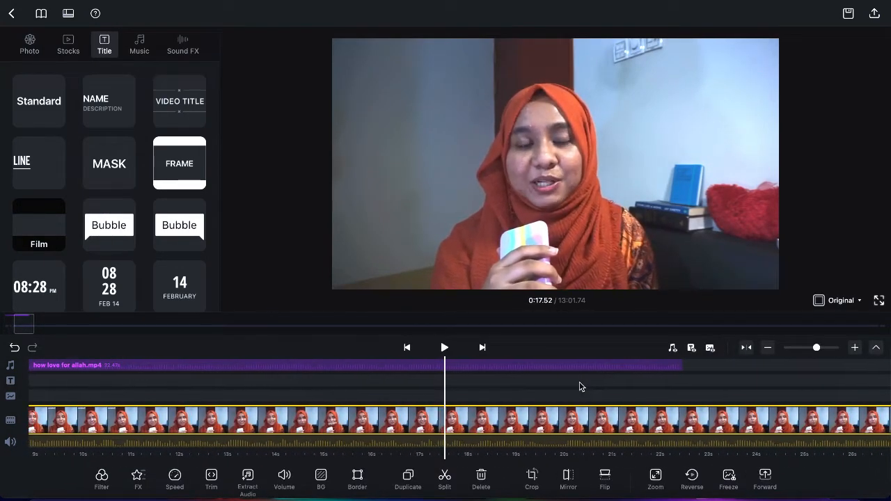
Step: Shorten the audio clip to about 12 s and compare its length with the first two video segments
{"action": "left_click", "coordinate": [565, 364]}
{"action": "left_click_drag", "start_coordinate": [680, 369], "coordinate": [174, 378]}
{"action": "scroll", "coordinate": [175, 378], "scroll_direction": "left", "scroll_amount": 10}
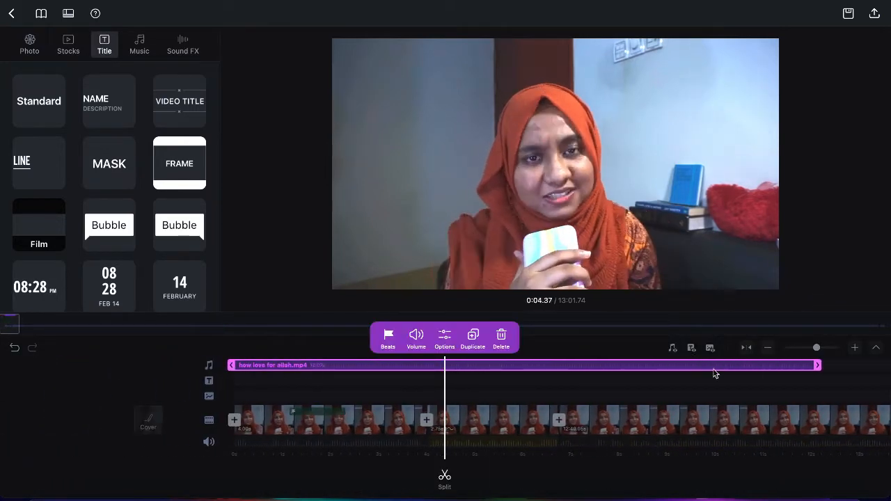
{"action": "left_click", "coordinate": [514, 394]}
{"action": "left_click", "coordinate": [354, 412]}
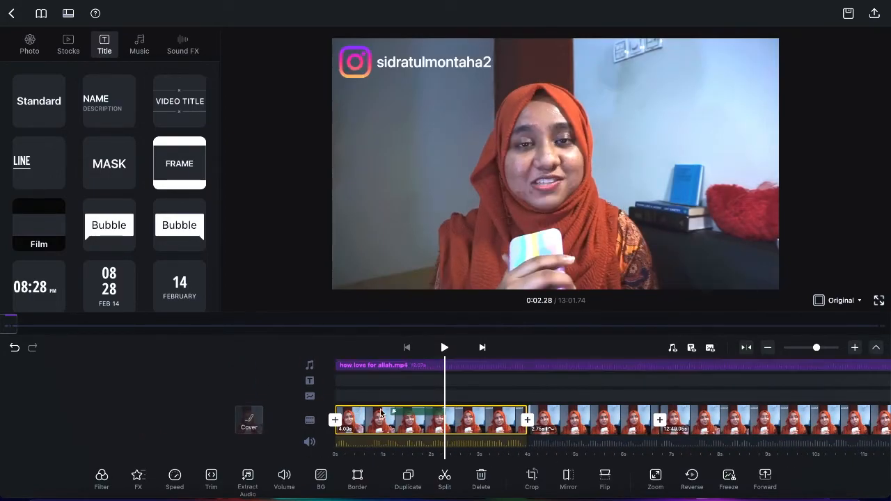
{"action": "scroll", "coordinate": [408, 429], "scroll_direction": "right", "scroll_amount": 1}
{"action": "scroll", "coordinate": [406, 428], "scroll_direction": "right", "scroll_amount": 5}
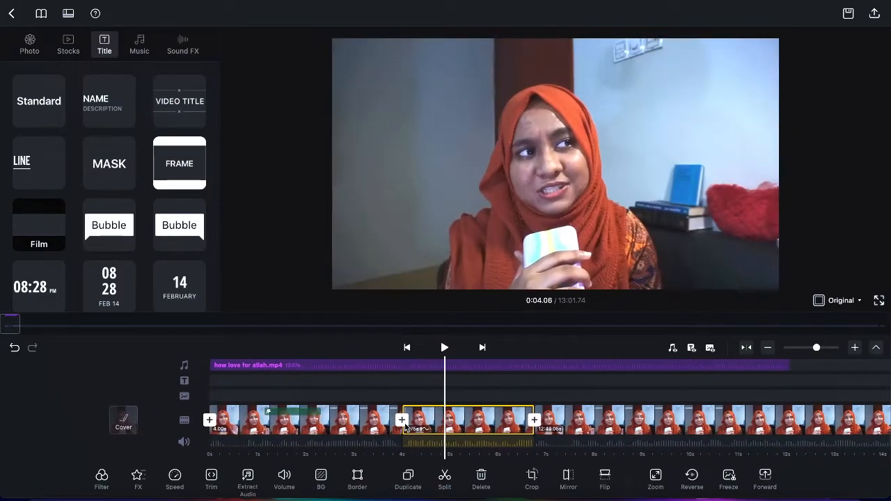
{"action": "scroll", "coordinate": [407, 428], "scroll_direction": "left", "scroll_amount": 4}
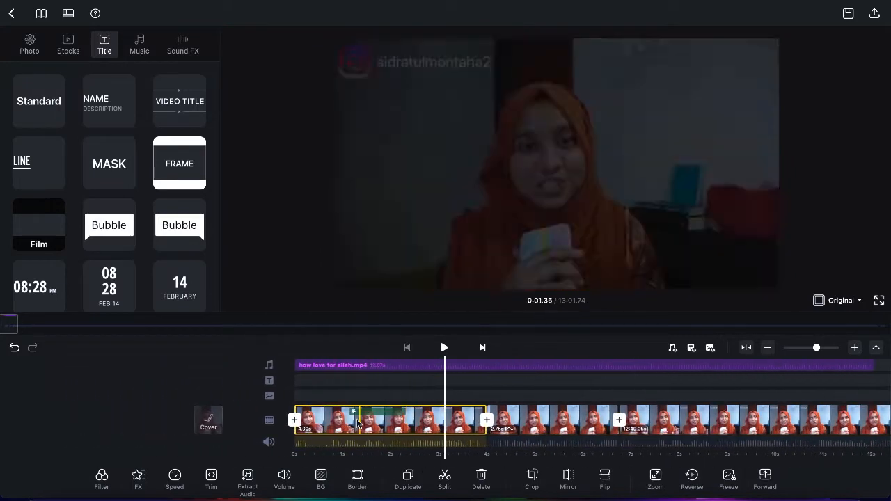
Step: Trim the end of the audio clip back to 4.00 s so it matches the first video segment
{"action": "left_click", "coordinate": [403, 367]}
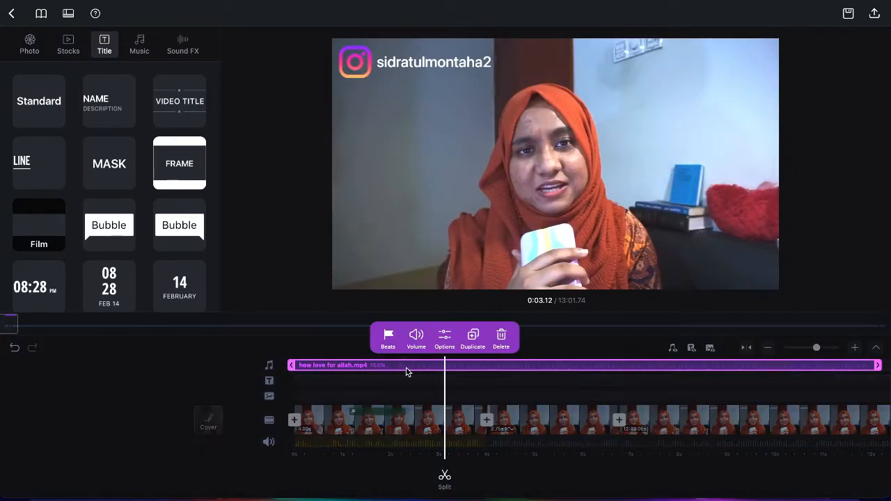
{"action": "left_click_drag", "start_coordinate": [877, 365], "coordinate": [468, 375]}
{"action": "left_click", "coordinate": [480, 398]}
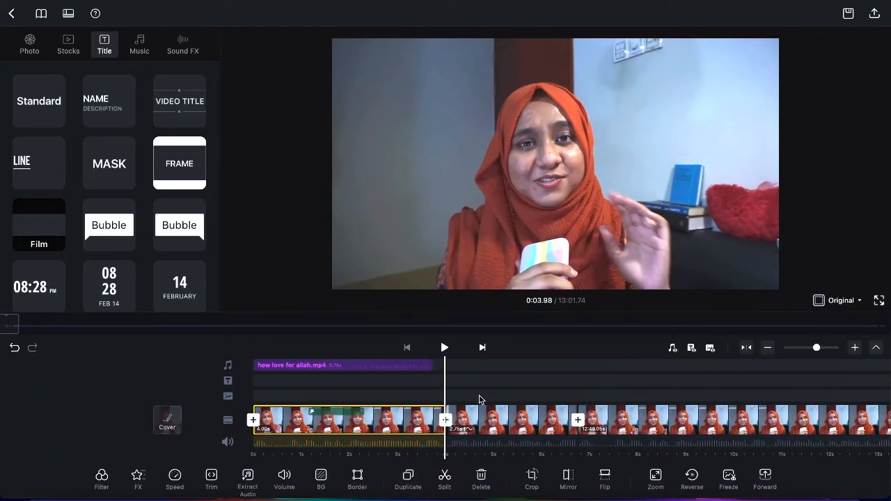
{"action": "left_click", "coordinate": [423, 365]}
{"action": "left_click_drag", "start_coordinate": [445, 365], "coordinate": [463, 378]}
{"action": "left_click", "coordinate": [466, 382]}
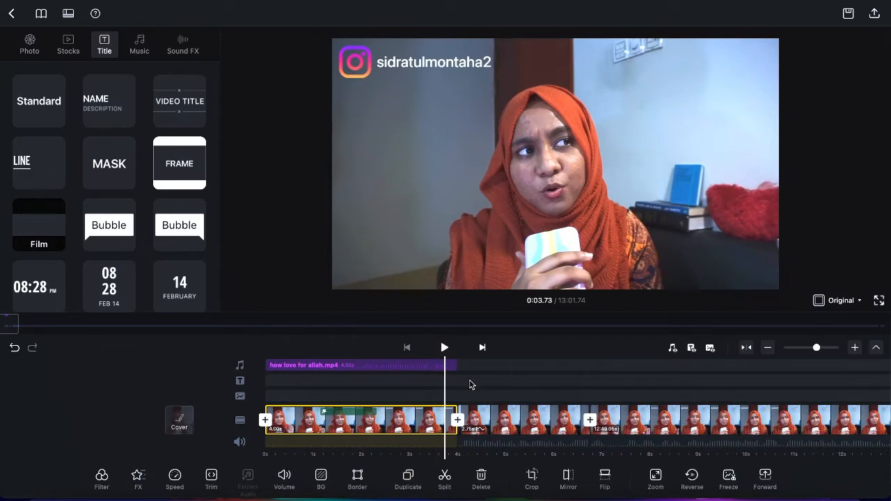
Step: Extract the audio of the third video segment, 12:49.05 long, and undo the extraction
{"action": "scroll", "coordinate": [470, 385], "scroll_direction": "right", "scroll_amount": 5}
{"action": "left_click", "coordinate": [479, 424]}
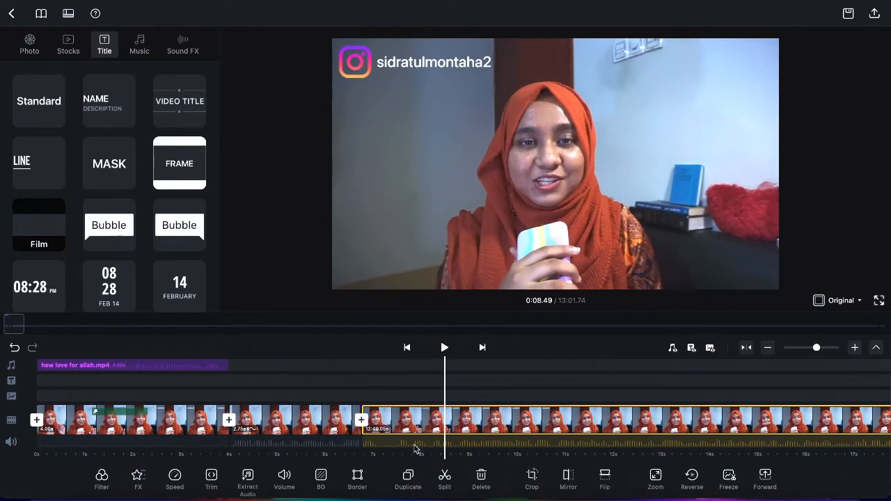
{"action": "left_click", "coordinate": [249, 487]}
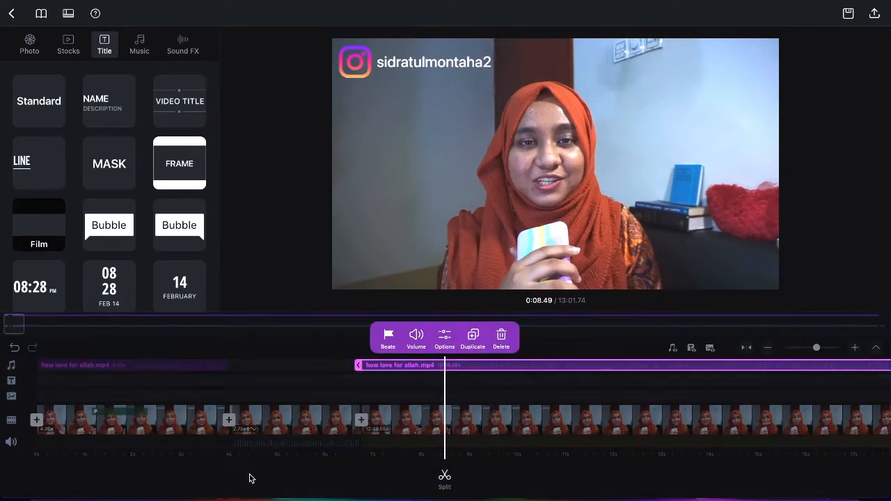
{"action": "left_click", "coordinate": [417, 385]}
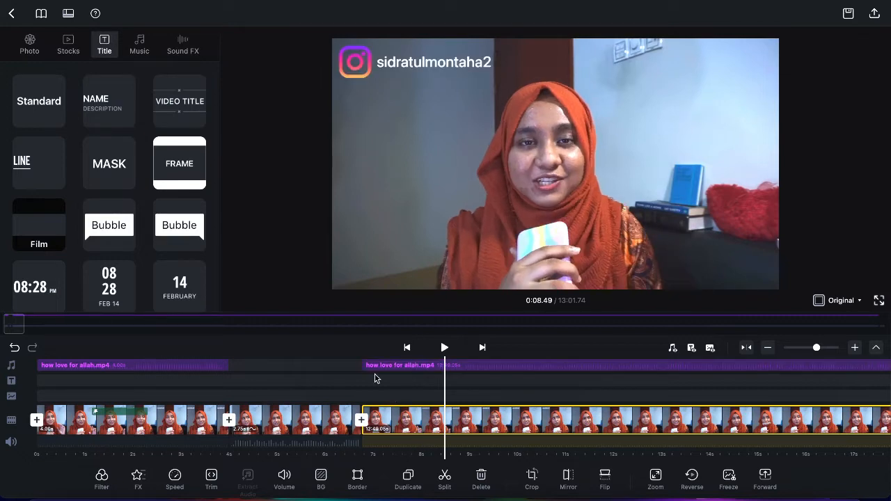
{"action": "key", "text": "ctrl+z"}
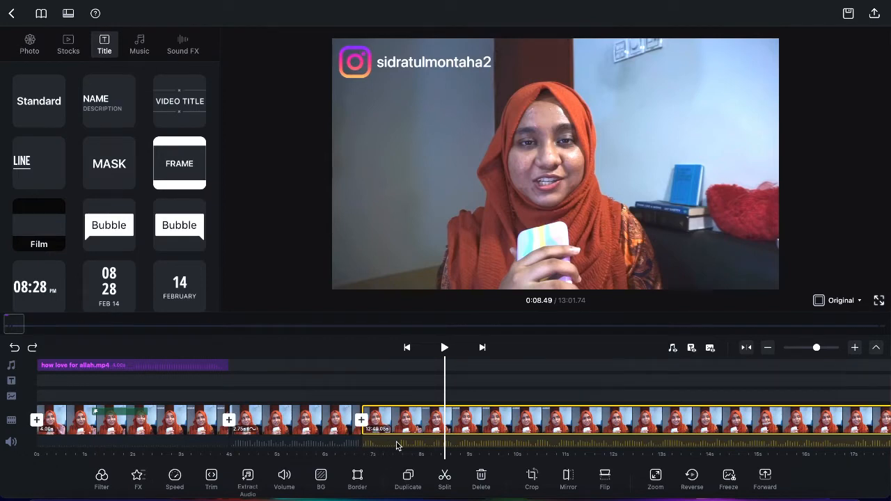
Step: Extract the third video segment's audio onto the music track
{"action": "scroll", "coordinate": [414, 380], "scroll_direction": "right", "scroll_amount": 5}
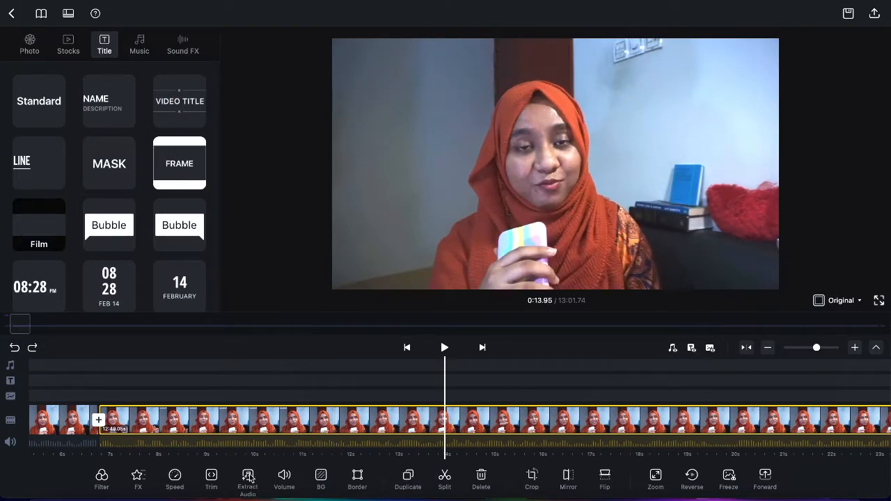
{"action": "left_click", "coordinate": [249, 478]}
Step: Try a volume of 94% on the third segment's extracted audio and discard the change
{"action": "left_click", "coordinate": [419, 348]}
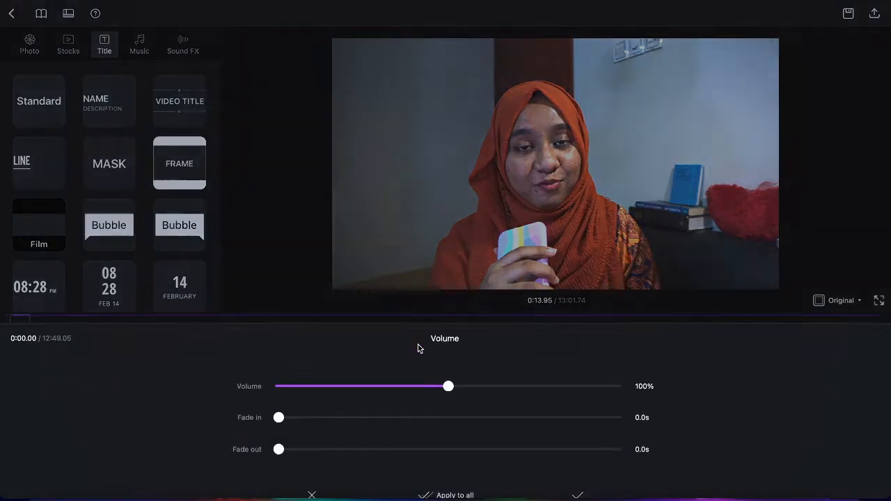
{"action": "mouse_move", "coordinate": [449, 373]}
{"action": "left_mouse_down"}
{"action": "mouse_move", "coordinate": [580, 378]}
{"action": "mouse_move", "coordinate": [440, 382]}
{"action": "left_mouse_up"}
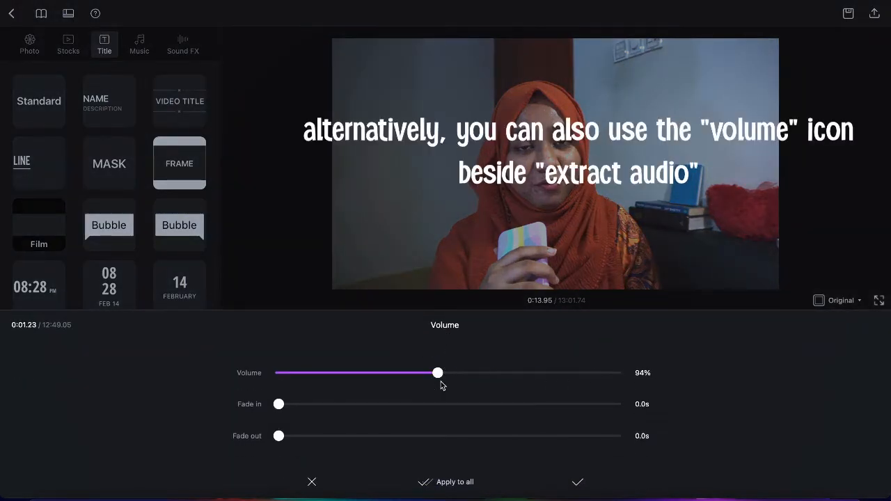
{"action": "left_click", "coordinate": [312, 482]}
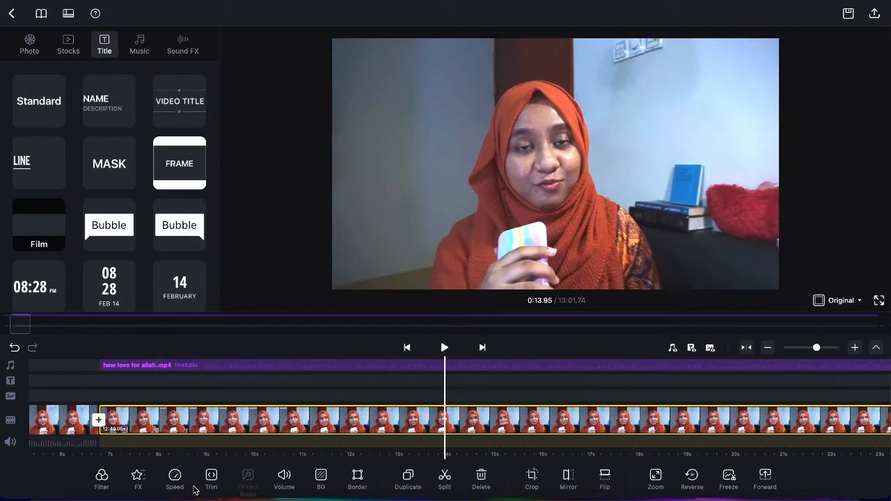
Step: Open the options of the third segment's extracted audio to review trim, volume, fades and beats, and close them unchanged
{"action": "left_click", "coordinate": [352, 362]}
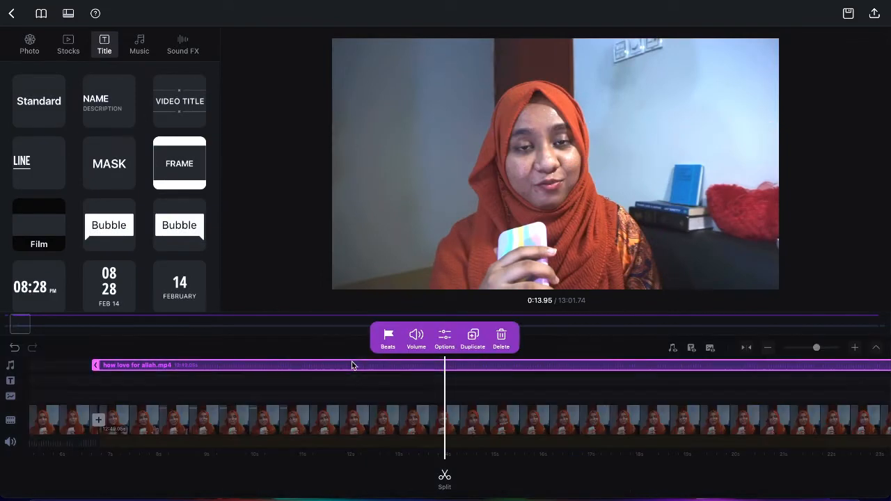
{"action": "left_click", "coordinate": [449, 341]}
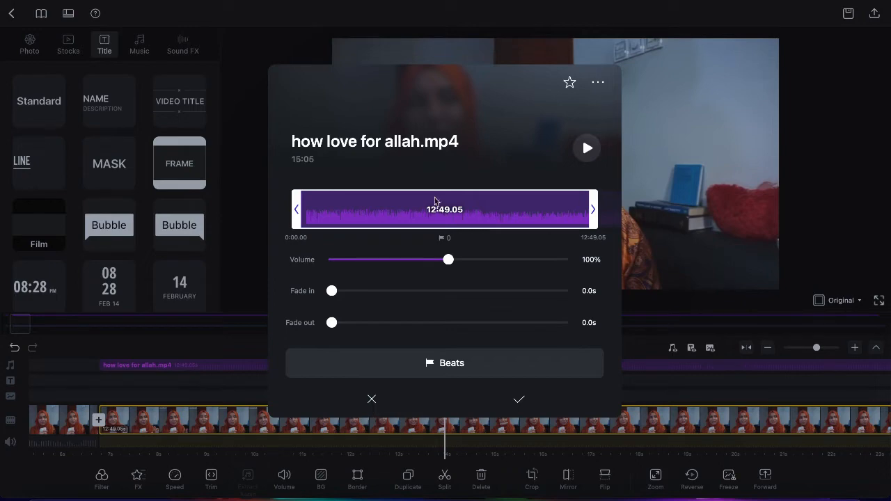
{"action": "left_click", "coordinate": [374, 399]}
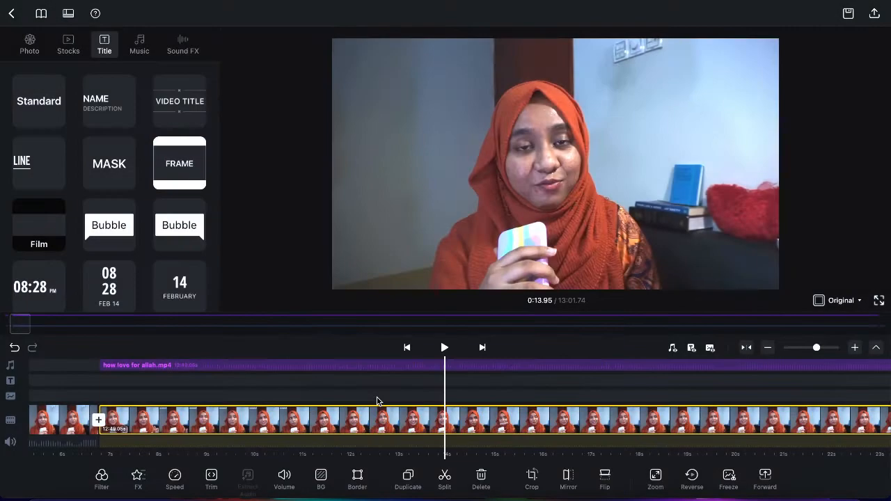
Step: Duplicate the third segment's extracted audio on the music track and delete the duplicate
{"action": "left_click", "coordinate": [463, 364]}
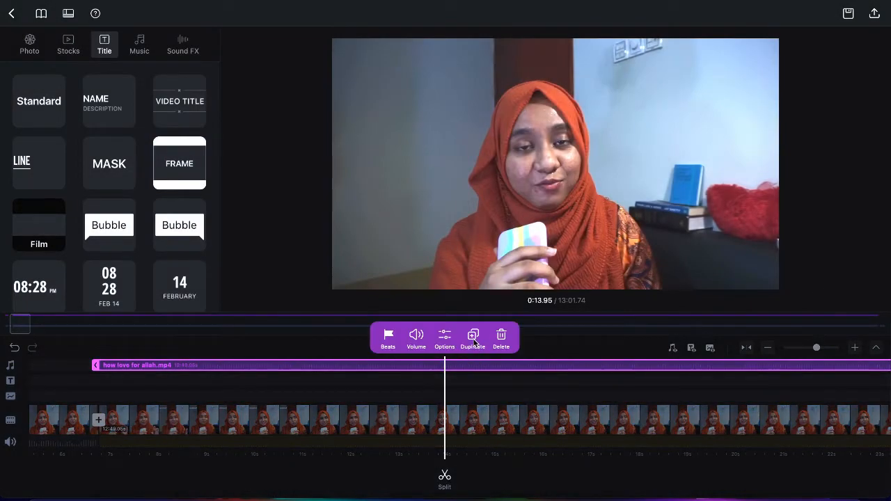
{"action": "left_click", "coordinate": [474, 341]}
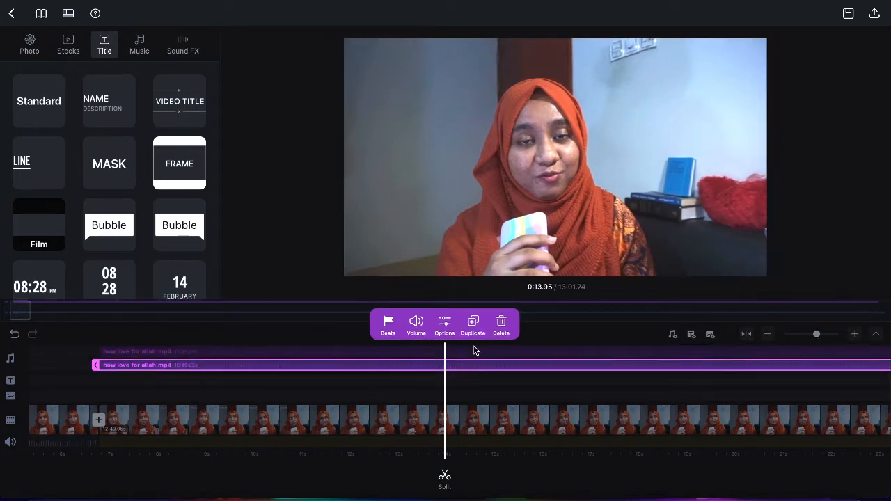
{"action": "left_click", "coordinate": [501, 324]}
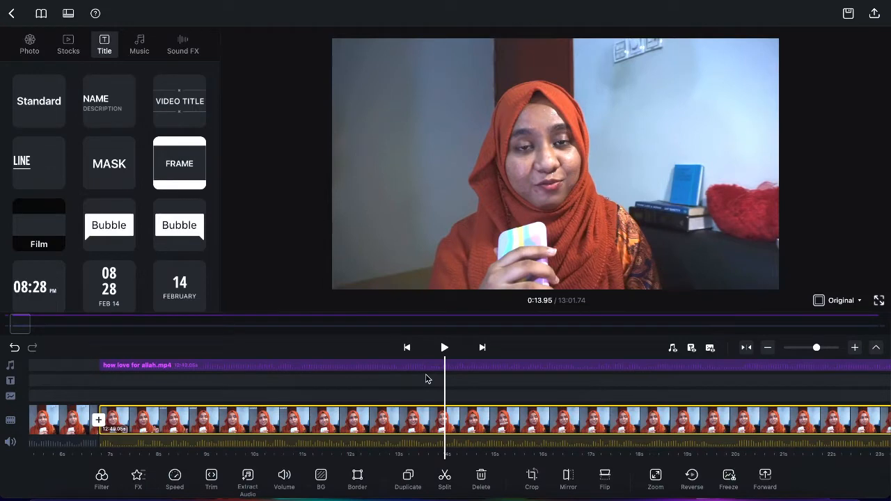
Step: Check the third video segment's volume settings without changing them, and delete its extracted audio from the music track
{"action": "left_click", "coordinate": [284, 479]}
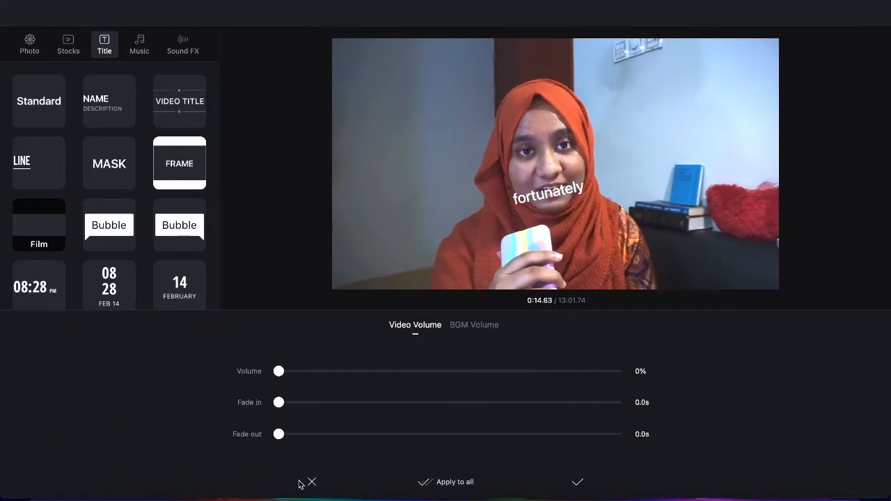
{"action": "left_click", "coordinate": [310, 481]}
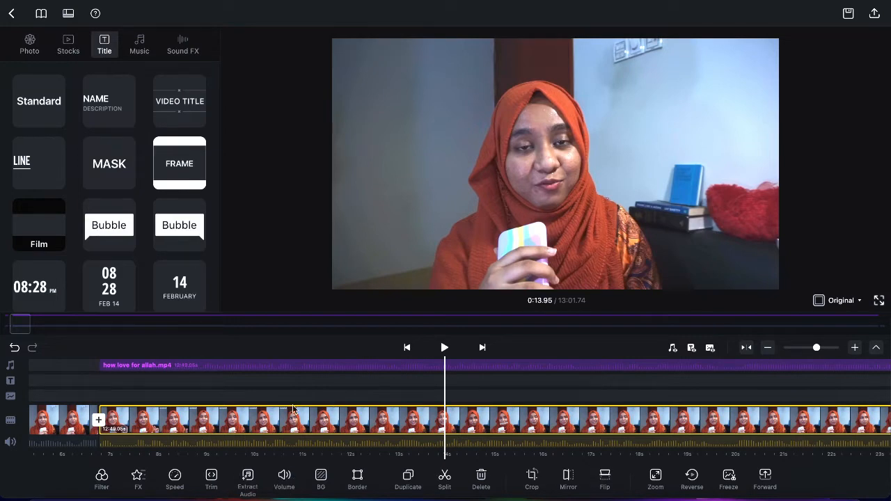
{"action": "left_click", "coordinate": [294, 369]}
{"action": "key", "text": "Delete"}
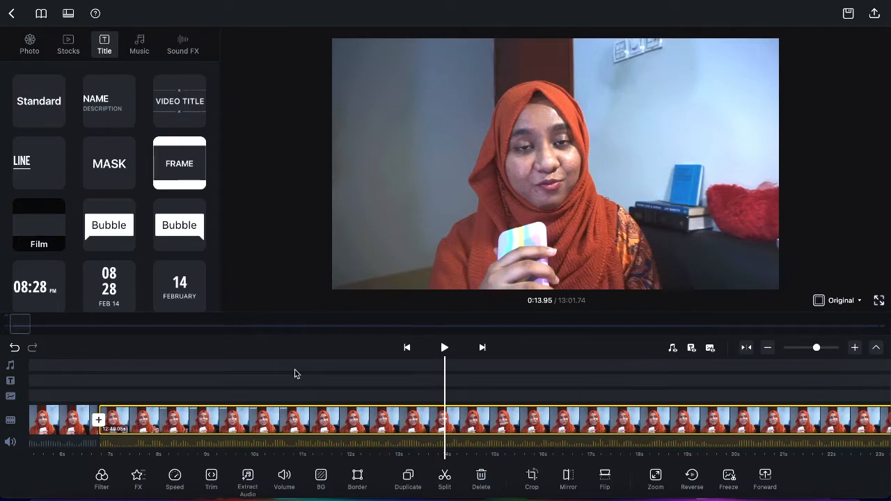
Step: Try a video volume of 117% on the third segment and discard the change
{"action": "left_click", "coordinate": [286, 478]}
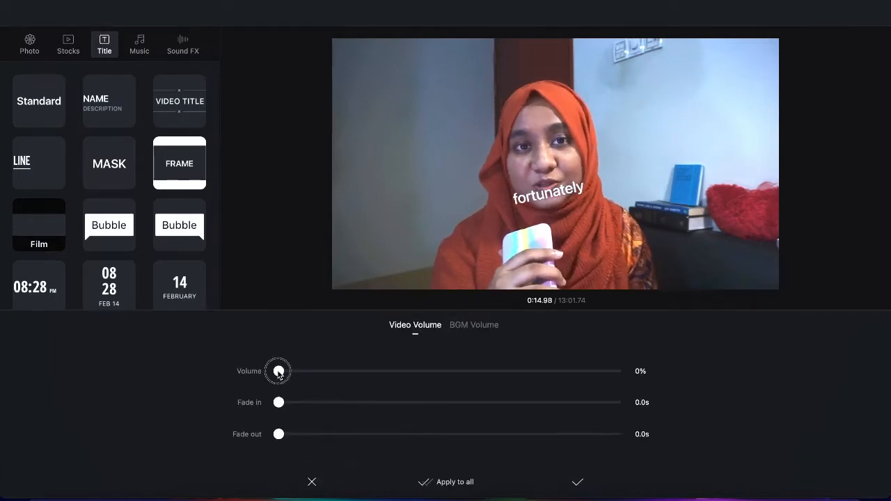
{"action": "left_click_drag", "start_coordinate": [278, 371], "coordinate": [477, 381]}
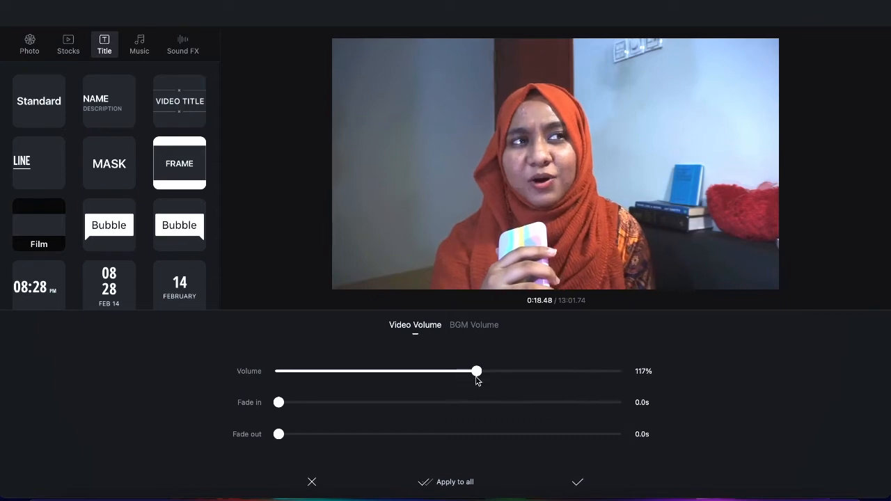
{"action": "left_click", "coordinate": [312, 482]}
{"action": "scroll", "coordinate": [461, 373], "scroll_direction": "right", "scroll_amount": 4}
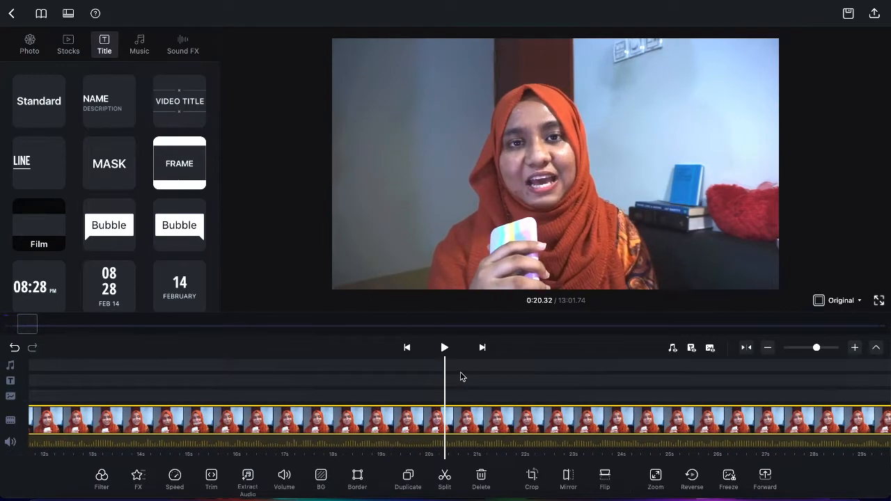
{"action": "scroll", "coordinate": [461, 374], "scroll_direction": "left", "scroll_amount": 5}
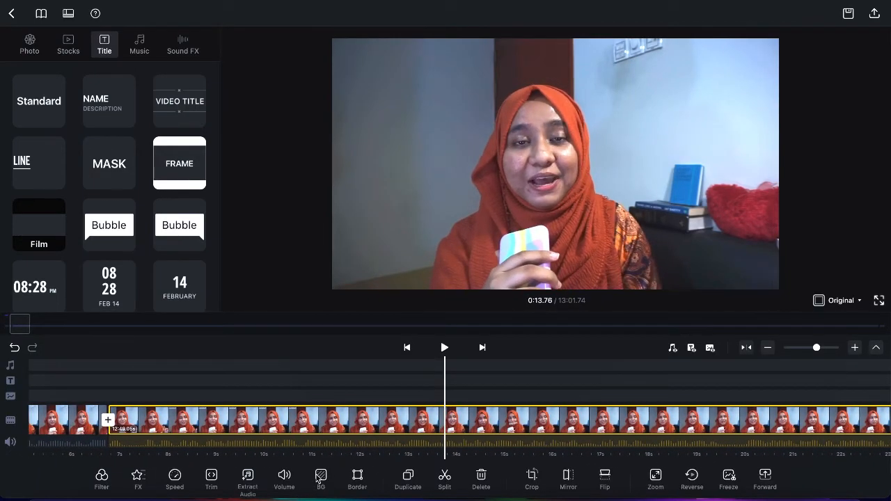
Step: Shrink the third segment's picture to about three quarters of the canvas and set its image background blur to 100
{"action": "left_click", "coordinate": [321, 480]}
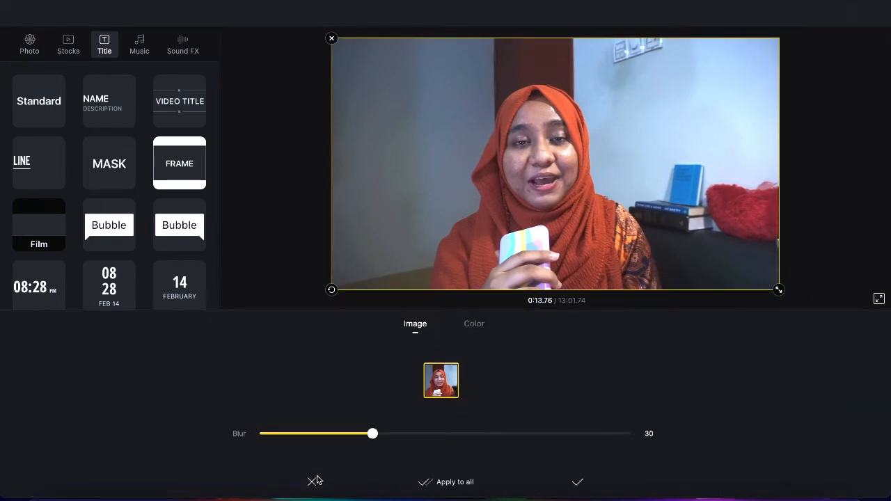
{"action": "left_click_drag", "start_coordinate": [373, 433], "coordinate": [403, 433]}
{"action": "left_click_drag", "start_coordinate": [779, 289], "coordinate": [720, 253]}
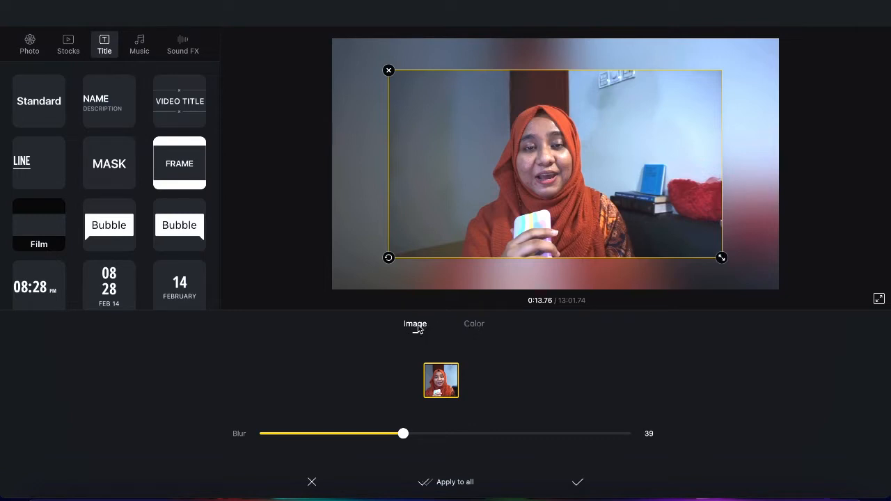
{"action": "left_click_drag", "start_coordinate": [402, 432], "coordinate": [704, 426]}
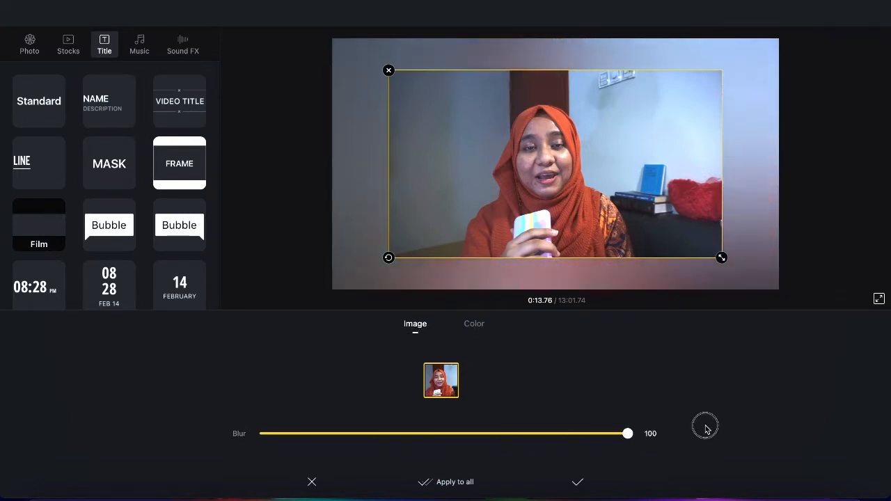
Step: Try solid and gradient background colors behind the third segment and apply the dark blue gradient
{"action": "left_click", "coordinate": [476, 326]}
{"action": "left_click", "coordinate": [518, 376]}
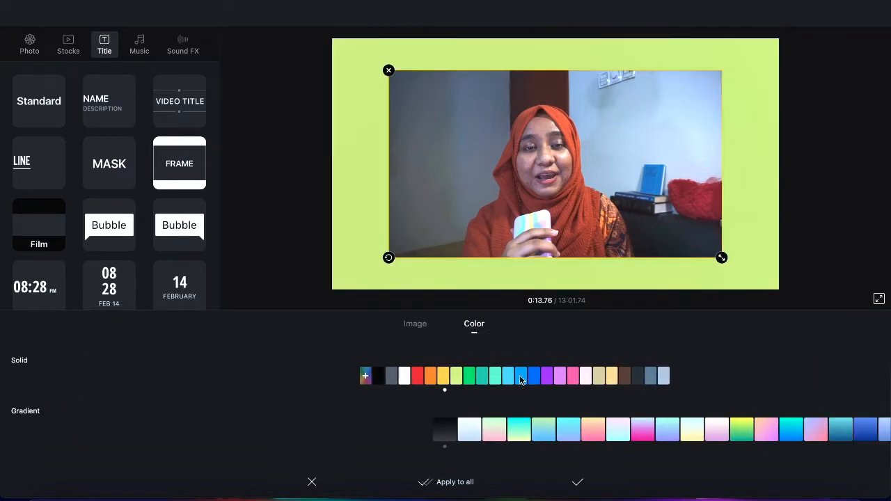
{"action": "left_click", "coordinate": [641, 429]}
{"action": "left_click", "coordinate": [665, 434]}
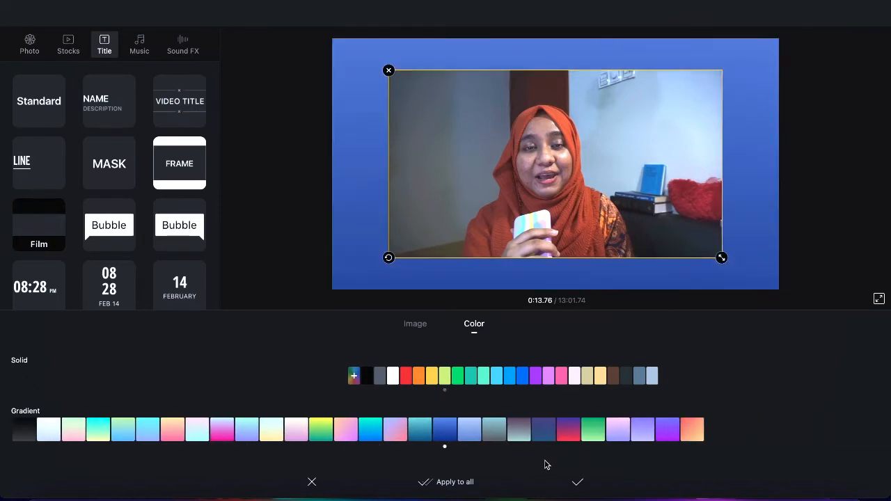
{"action": "left_click", "coordinate": [580, 481]}
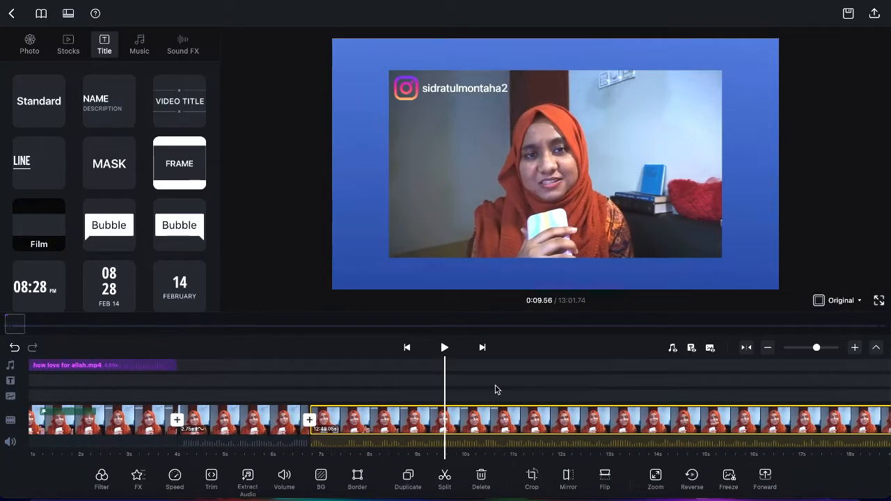
Step: Place the green-screen subscribe video from the videoa folder in Finder on the overlay track at about 0:14.3, over the third segment
{"action": "scroll", "coordinate": [496, 390], "scroll_direction": "right", "scroll_amount": 5}
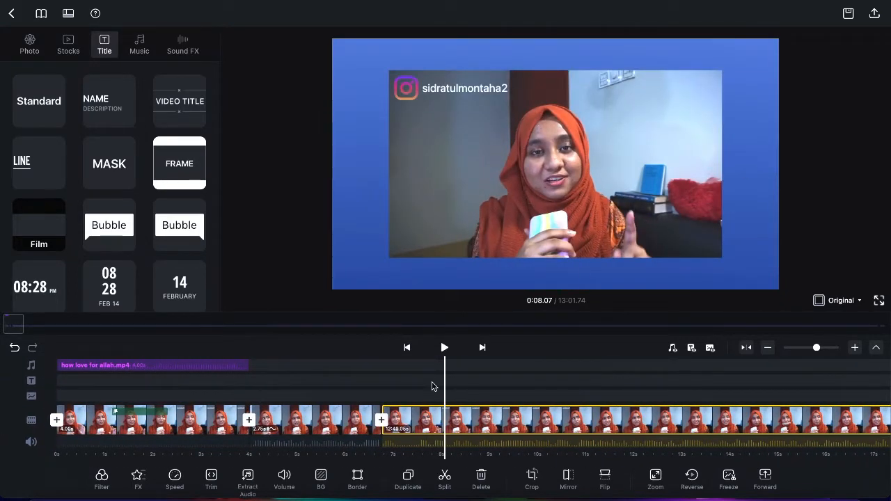
{"action": "scroll", "coordinate": [432, 387], "scroll_direction": "right", "scroll_amount": 3}
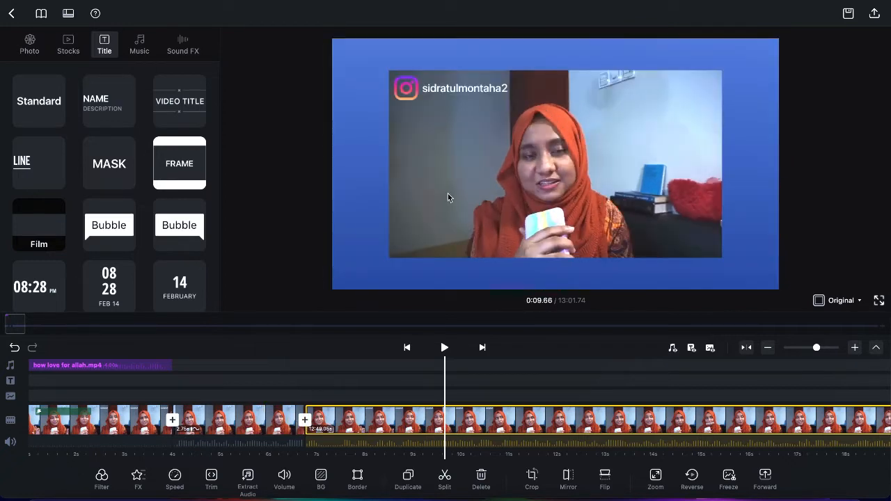
{"action": "scroll", "coordinate": [223, 375], "scroll_direction": "right", "scroll_amount": 5}
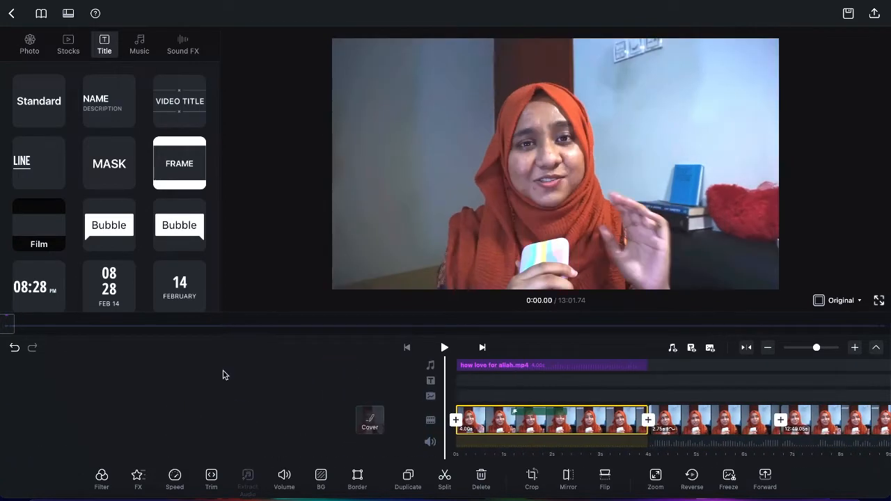
{"action": "scroll", "coordinate": [223, 375], "scroll_direction": "left", "scroll_amount": 2}
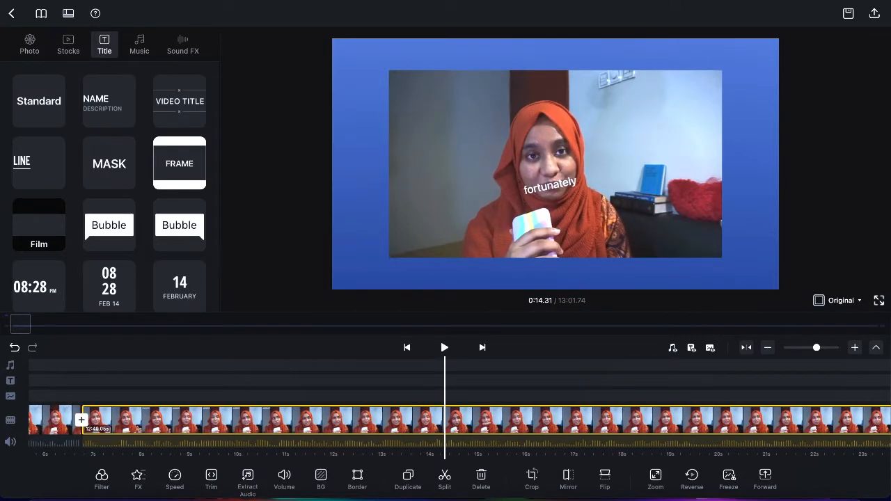
{"action": "left_click", "coordinate": [673, 2]}
{"action": "left_click", "coordinate": [532, 92]}
{"action": "left_click", "coordinate": [42, 496]}
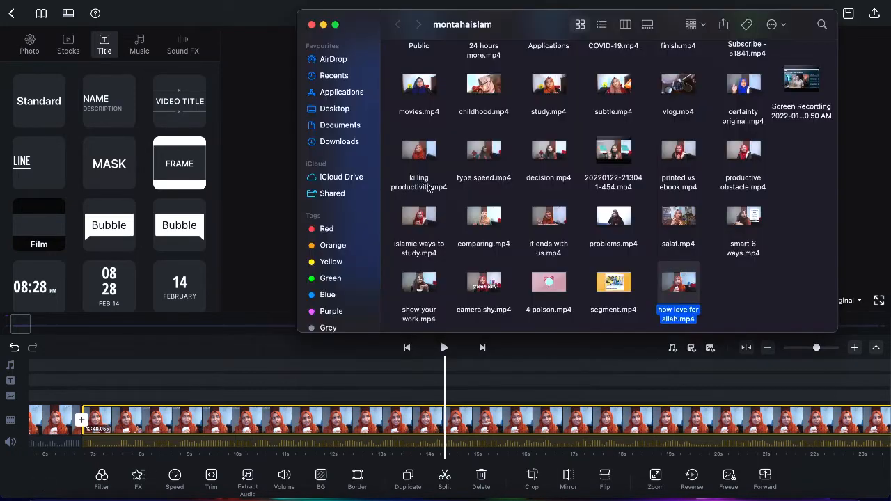
{"action": "left_click", "coordinate": [346, 132]}
{"action": "double_click", "coordinate": [527, 73]}
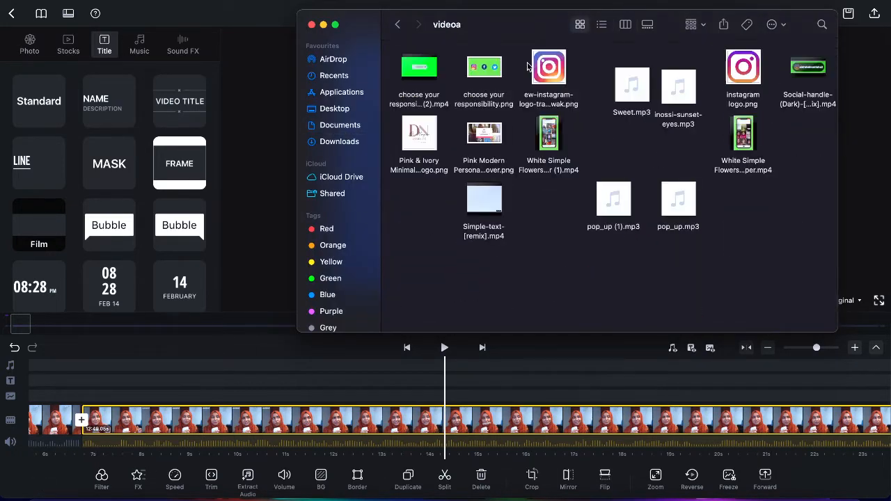
{"action": "left_click_drag", "start_coordinate": [428, 104], "coordinate": [443, 394]}
{"action": "left_click", "coordinate": [419, 396]}
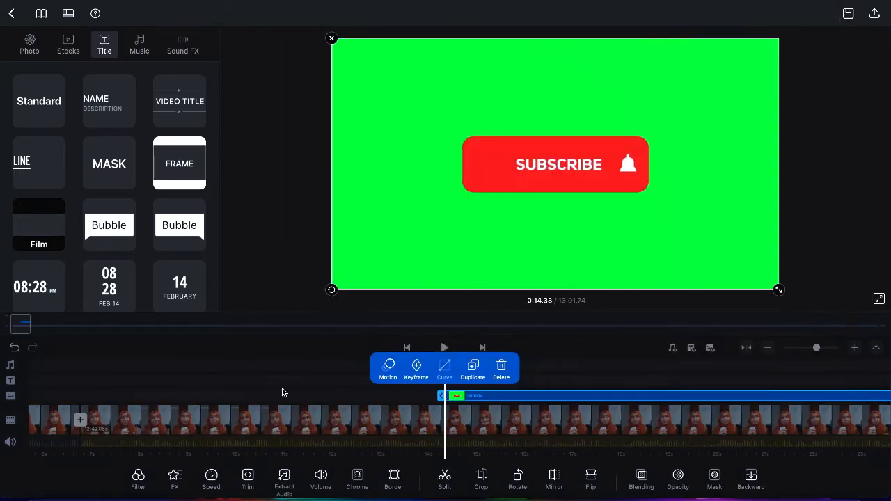
Step: Remove the subscribe overlay's green background with Chroma, picking the green and setting the intensity to 100%
{"action": "left_click", "coordinate": [55, 395]}
{"action": "scroll", "coordinate": [109, 387], "scroll_direction": "left", "scroll_amount": 3}
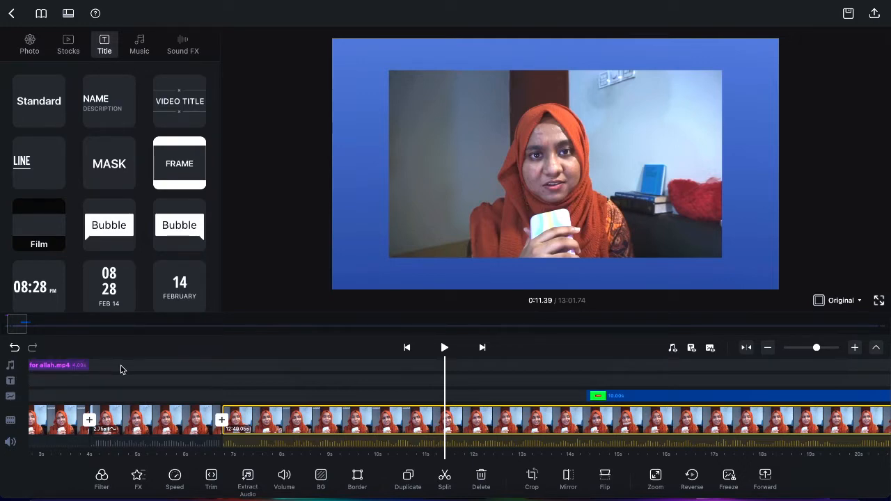
{"action": "scroll", "coordinate": [338, 389], "scroll_direction": "right", "scroll_amount": 5}
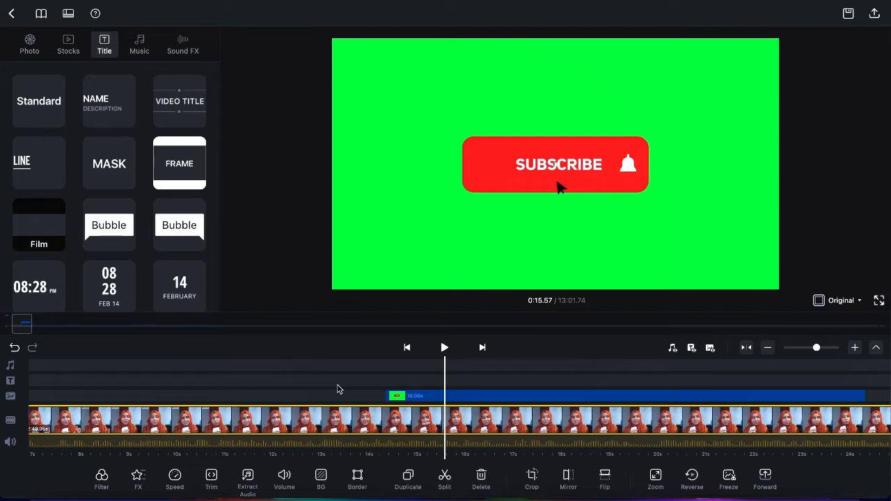
{"action": "left_click", "coordinate": [395, 204]}
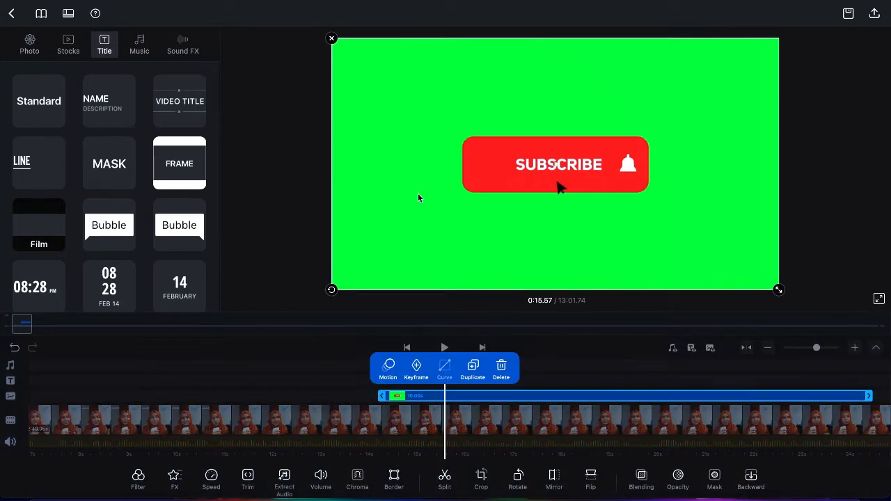
{"action": "left_click", "coordinate": [296, 210]}
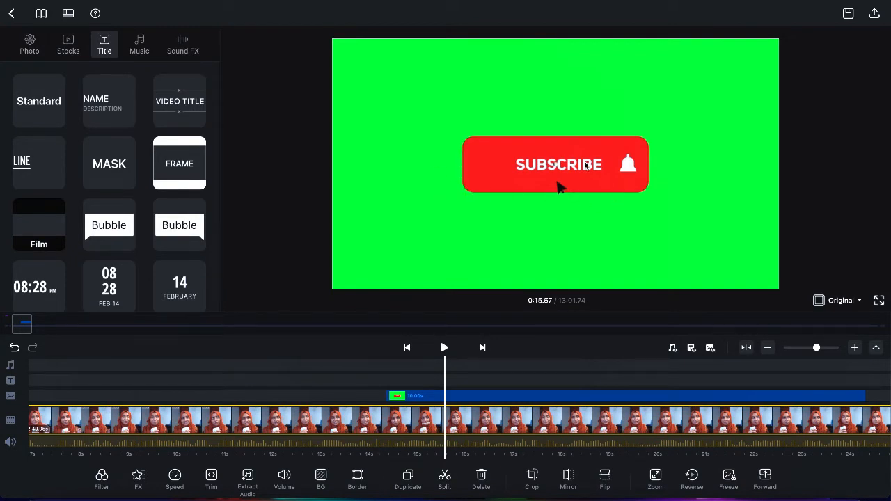
{"action": "left_click", "coordinate": [398, 116]}
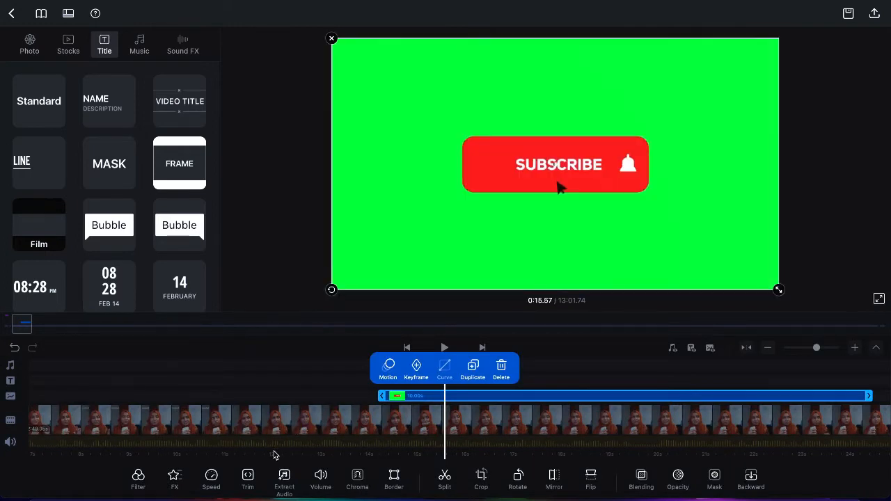
{"action": "left_click", "coordinate": [359, 480]}
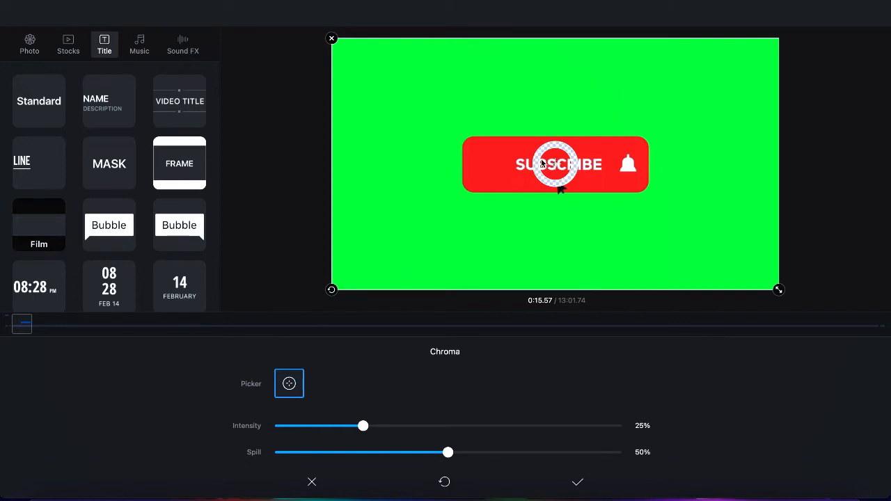
{"action": "left_click_drag", "start_coordinate": [553, 162], "coordinate": [419, 108]}
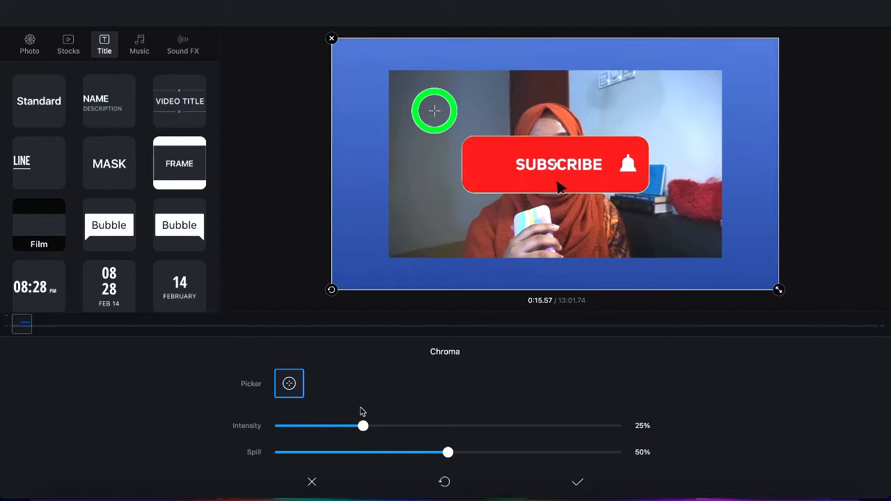
{"action": "left_click_drag", "start_coordinate": [363, 424], "coordinate": [738, 414]}
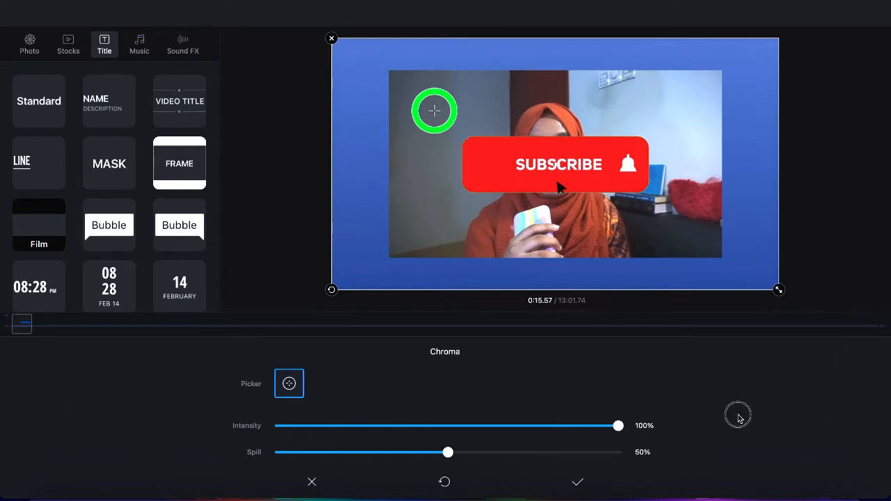
{"action": "left_click", "coordinate": [579, 482]}
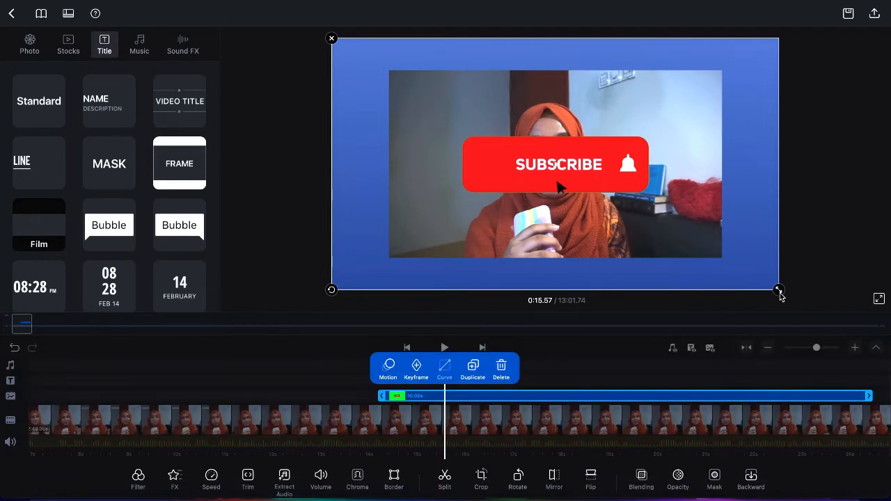
Step: Shrink the subscribe overlay to slightly over a third of the canvas width and center its button below the third segment's picture
{"action": "left_click_drag", "start_coordinate": [780, 296], "coordinate": [742, 267]}
{"action": "mouse_move", "coordinate": [685, 230]}
{"action": "left_mouse_down"}
{"action": "mouse_move", "coordinate": [662, 221]}
{"action": "mouse_move", "coordinate": [734, 258]}
{"action": "mouse_move", "coordinate": [676, 232]}
{"action": "left_mouse_up"}
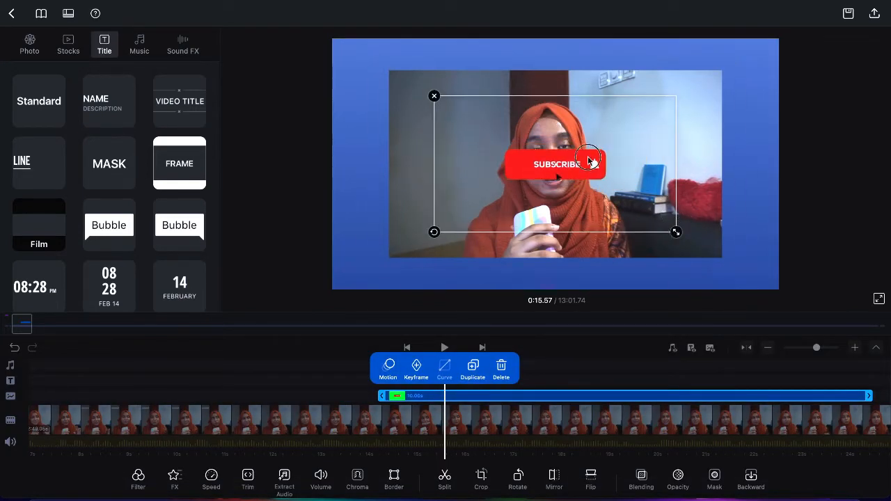
{"action": "left_click_drag", "start_coordinate": [589, 161], "coordinate": [557, 171]}
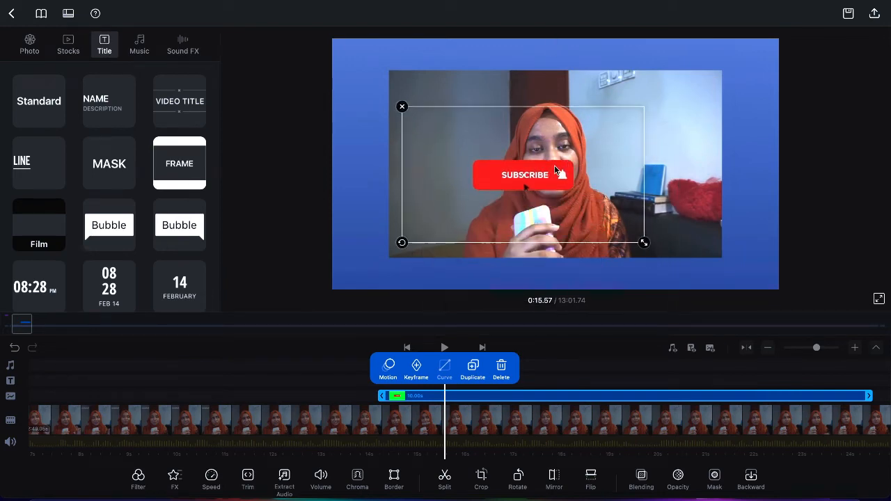
{"action": "left_click_drag", "start_coordinate": [641, 244], "coordinate": [608, 222]}
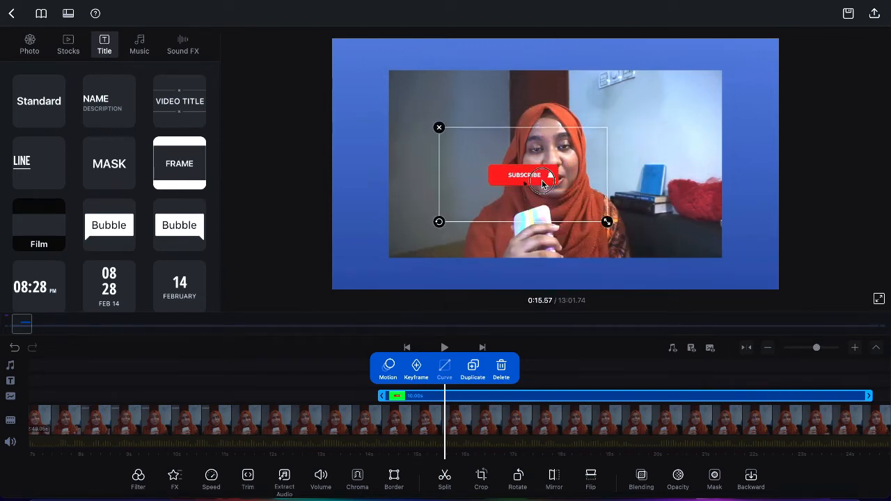
{"action": "left_click_drag", "start_coordinate": [550, 190], "coordinate": [587, 292]}
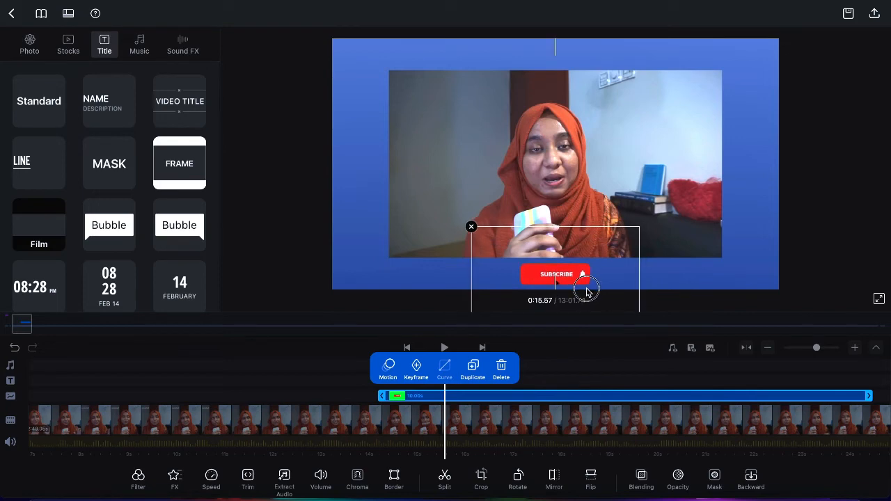
{"action": "left_click", "coordinate": [356, 378]}
Step: Play back the third segment from about 0:15 to check the subscribe overlay's animation
{"action": "scroll", "coordinate": [356, 378], "scroll_direction": "left", "scroll_amount": 3}
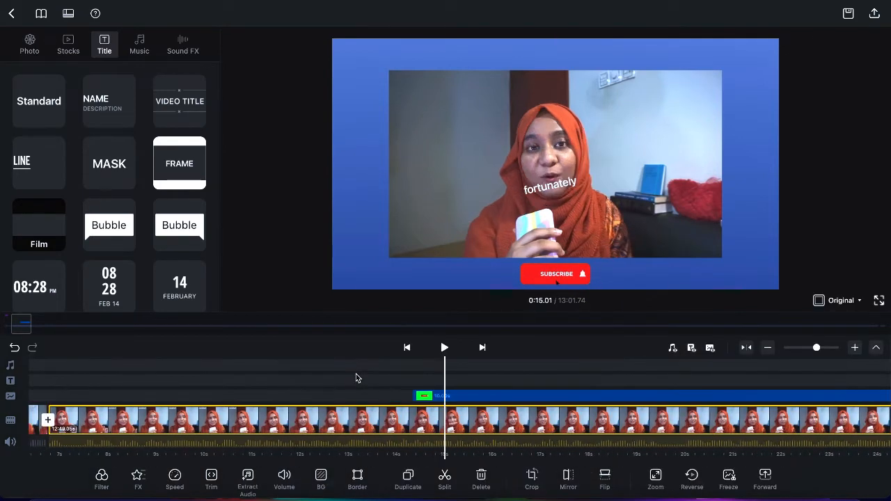
{"action": "key", "text": "space"}
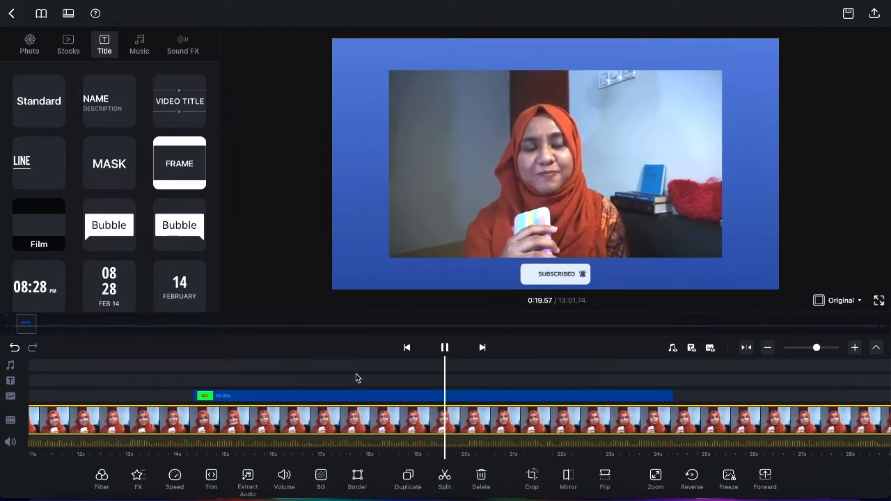
{"action": "left_click", "coordinate": [348, 396]}
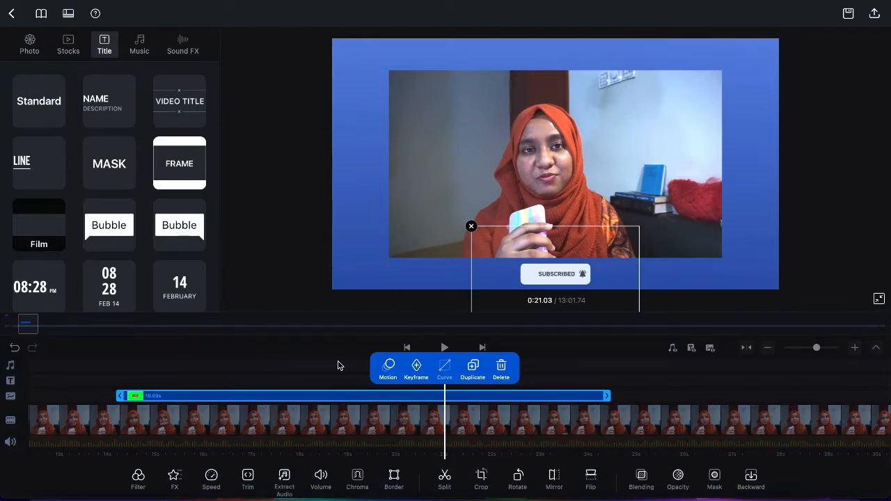
{"action": "left_click", "coordinate": [339, 364]}
{"action": "left_click", "coordinate": [338, 396]}
{"action": "left_click", "coordinate": [328, 418]}
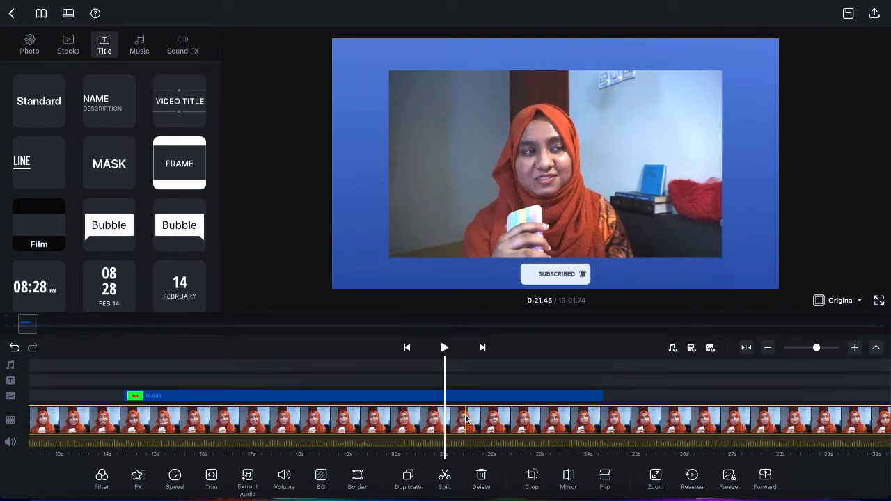
Step: Look over the Crop rotation and aspect-ratio options for the third segment without cropping it
{"action": "left_click", "coordinate": [532, 481]}
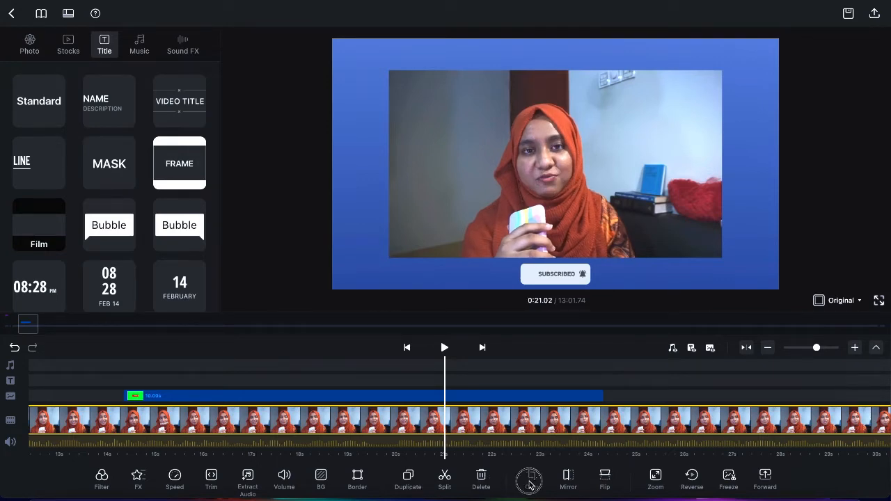
{"action": "left_click_drag", "start_coordinate": [669, 324], "coordinate": [699, 328]}
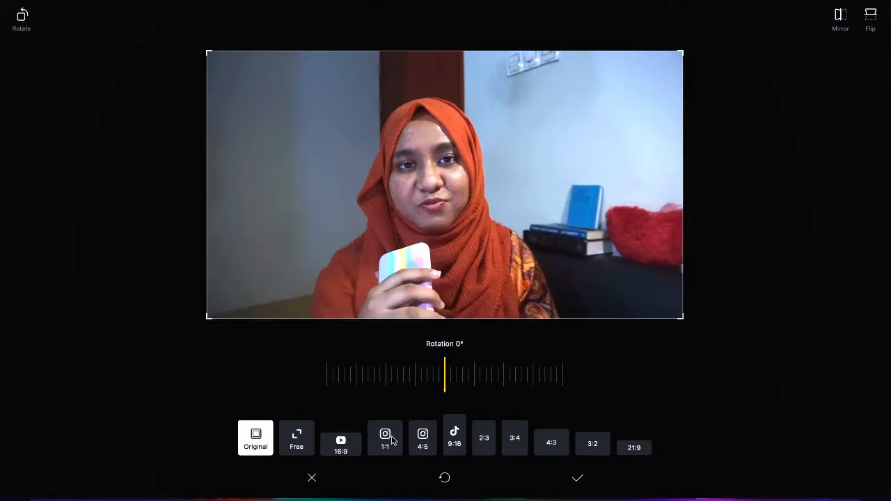
{"action": "left_click", "coordinate": [322, 480]}
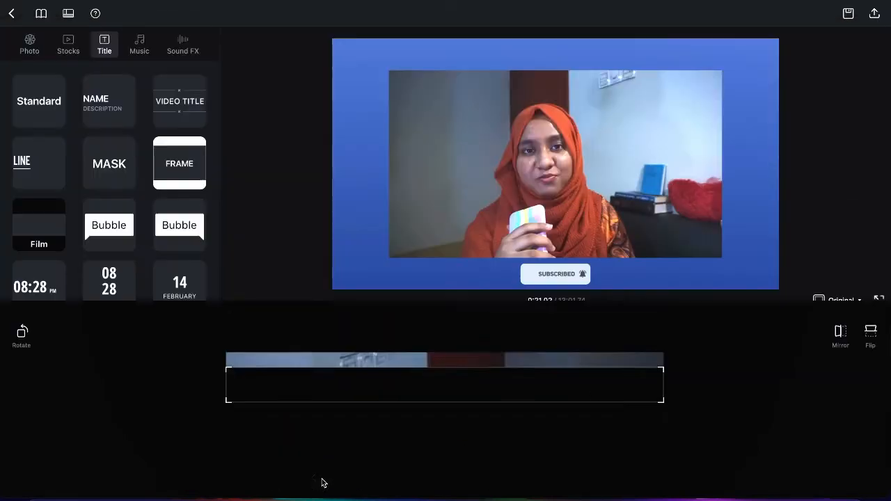
Step: Try Mirror and Flip on the third segment's picture, reverting each to the original orientation
{"action": "left_click", "coordinate": [568, 478]}
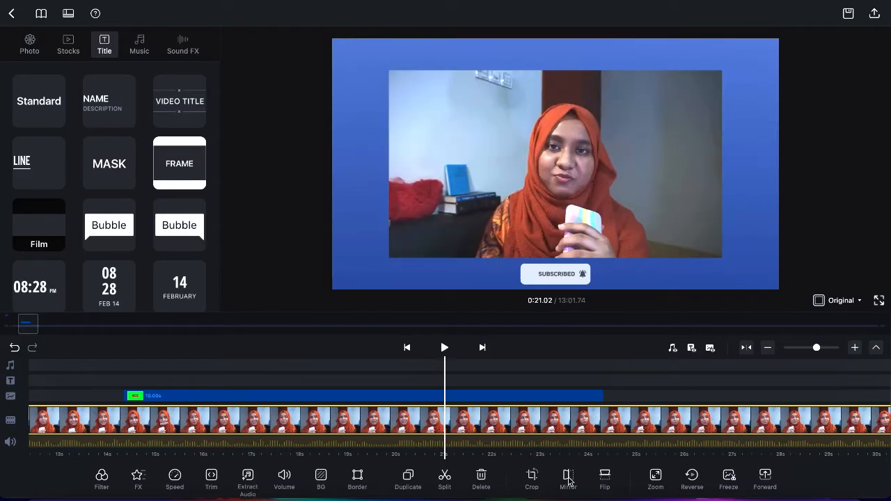
{"action": "left_click", "coordinate": [568, 479]}
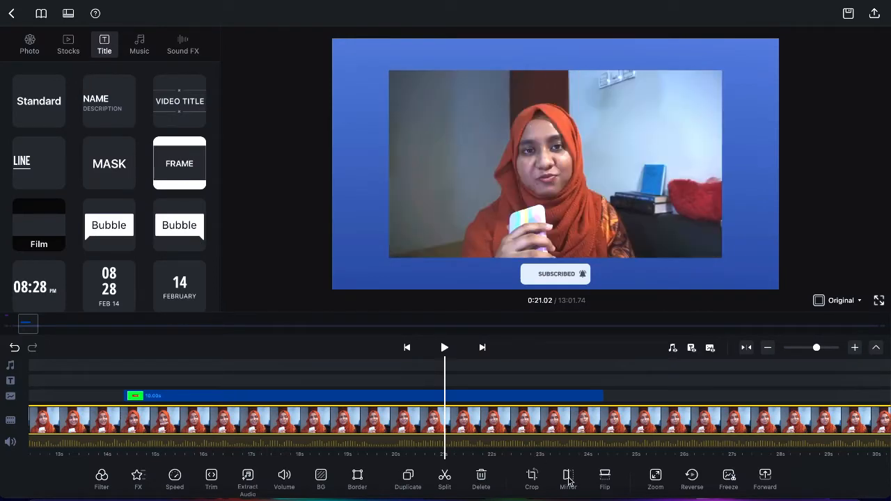
{"action": "left_click", "coordinate": [605, 479]}
{"action": "left_click", "coordinate": [605, 479]}
Step: Split the main clip at about 0:26.7 and 0:29.0 to isolate a short segment after the subscribe overlay
{"action": "scroll", "coordinate": [622, 400], "scroll_direction": "down", "scroll_amount": 5}
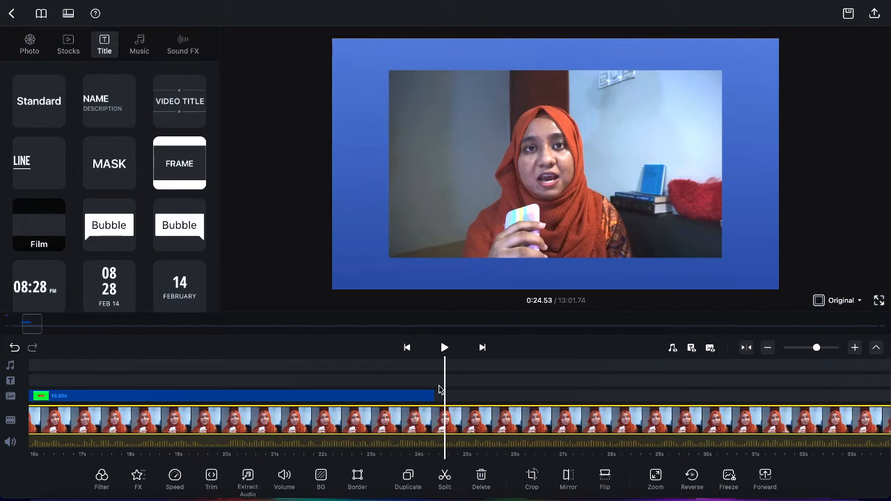
{"action": "key", "text": "space"}
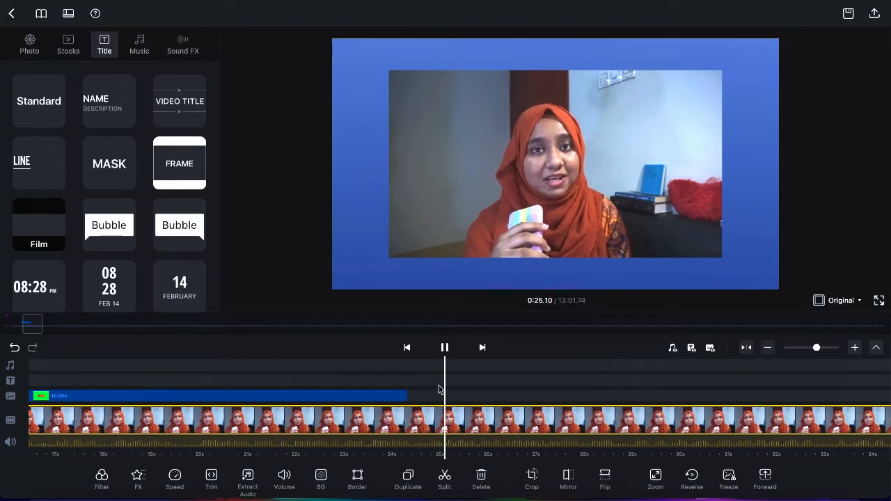
{"action": "key", "text": "space"}
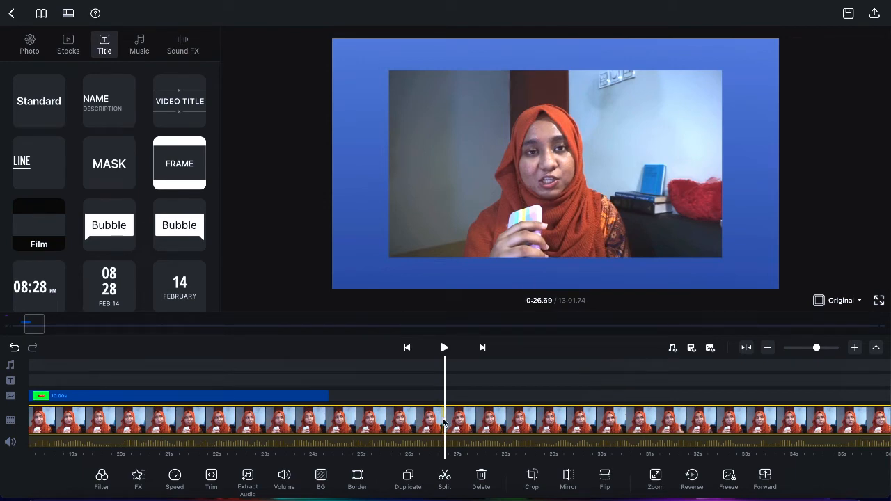
{"action": "left_click", "coordinate": [444, 480]}
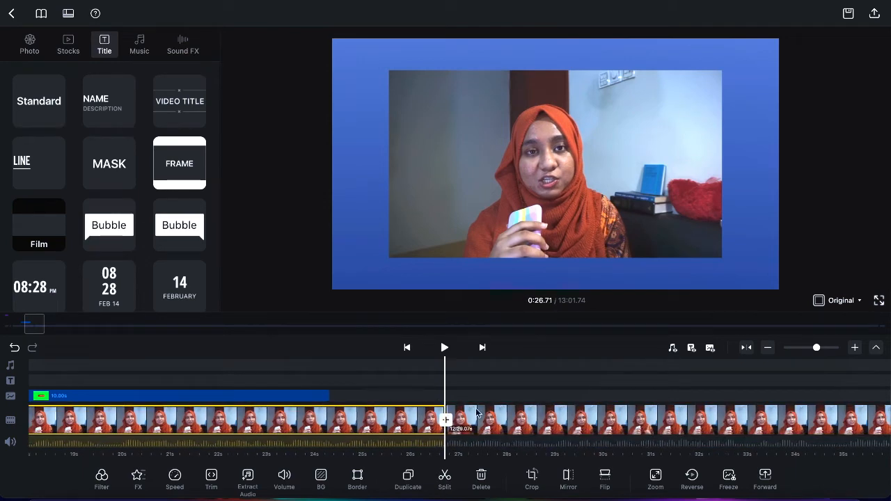
{"action": "scroll", "coordinate": [476, 390], "scroll_direction": "right", "scroll_amount": 2}
{"action": "scroll", "coordinate": [476, 392], "scroll_direction": "right", "scroll_amount": 2}
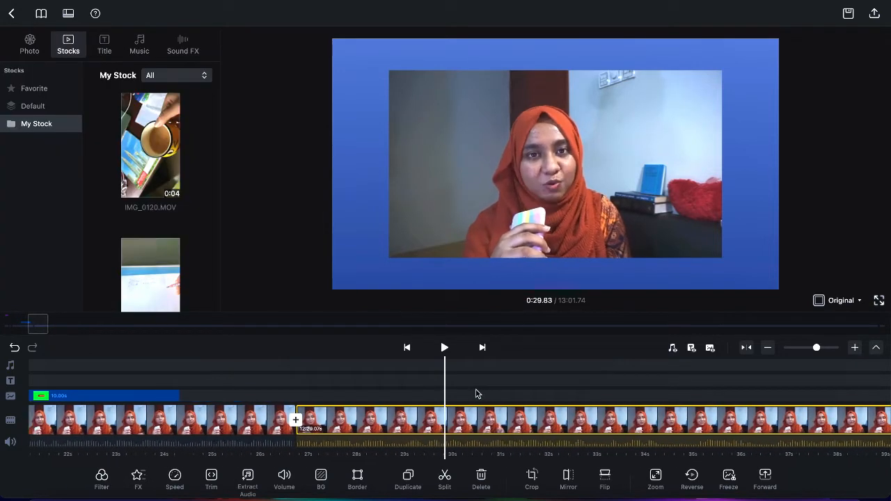
{"action": "left_click", "coordinate": [445, 475]}
{"action": "scroll", "coordinate": [438, 390], "scroll_direction": "left", "scroll_amount": 3}
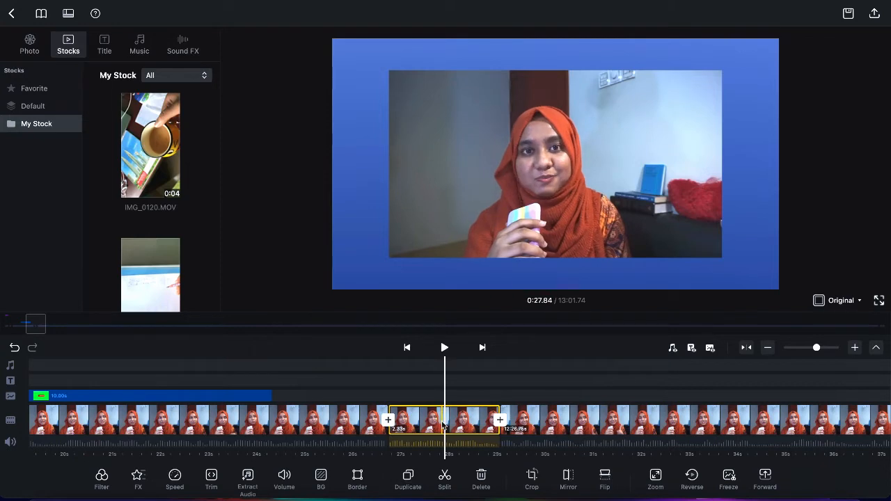
Step: Preview the Zoom motions Move Left, Move Down, Move Up and Zoom Out on the short segment and apply Zoom In
{"action": "left_click", "coordinate": [655, 477]}
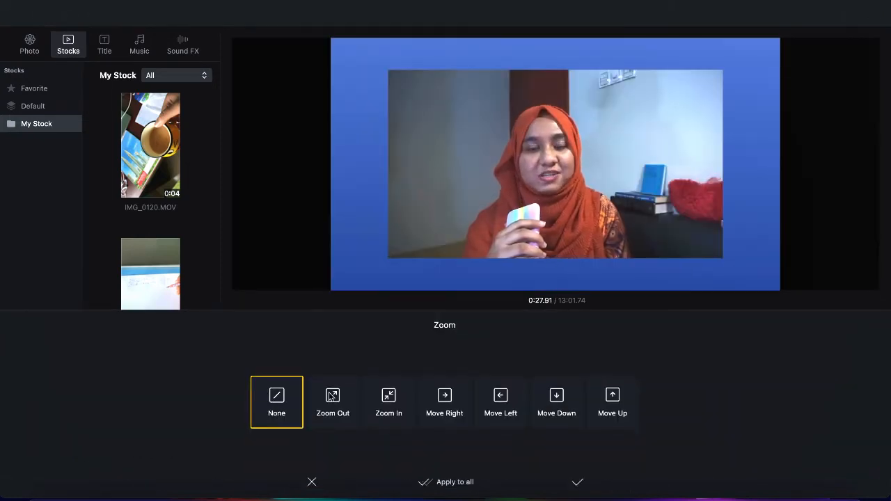
{"action": "left_click", "coordinate": [501, 414]}
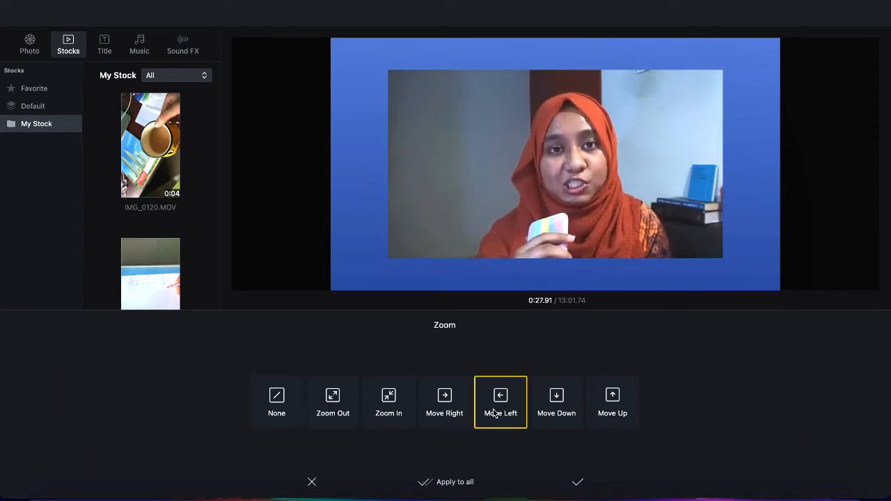
{"action": "left_click", "coordinate": [553, 404]}
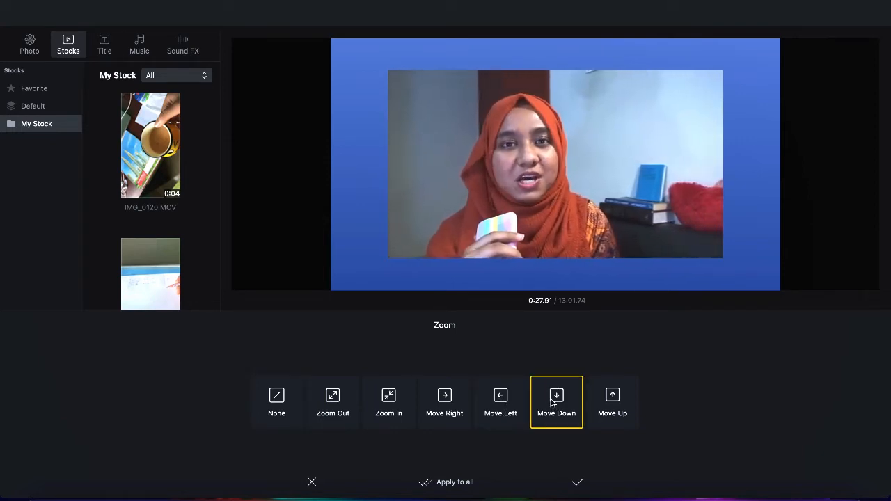
{"action": "left_click", "coordinate": [603, 414]}
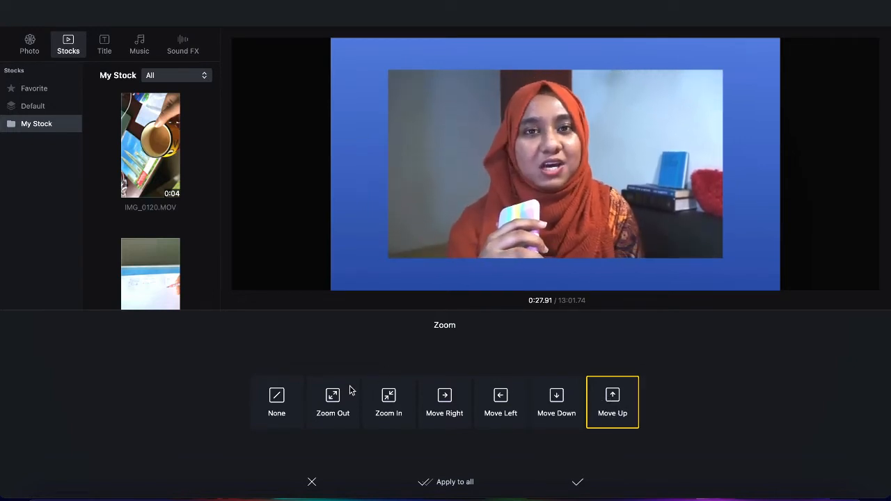
{"action": "left_click", "coordinate": [395, 406]}
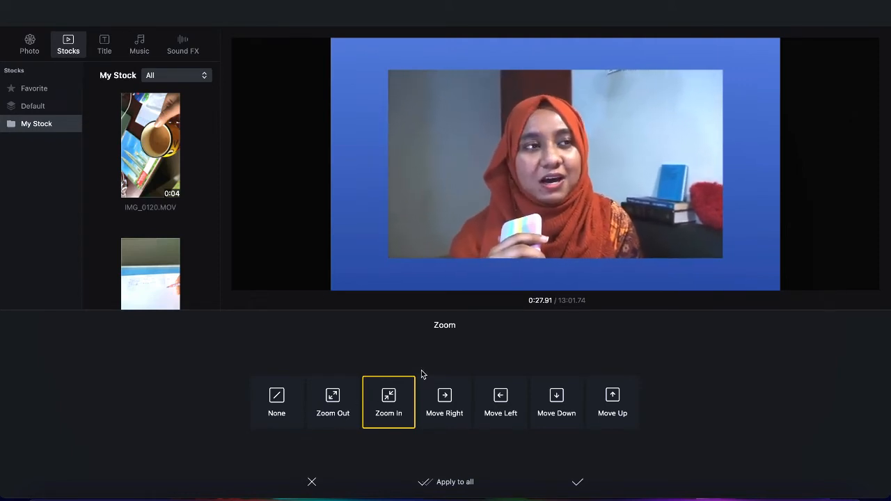
{"action": "left_click", "coordinate": [351, 403]}
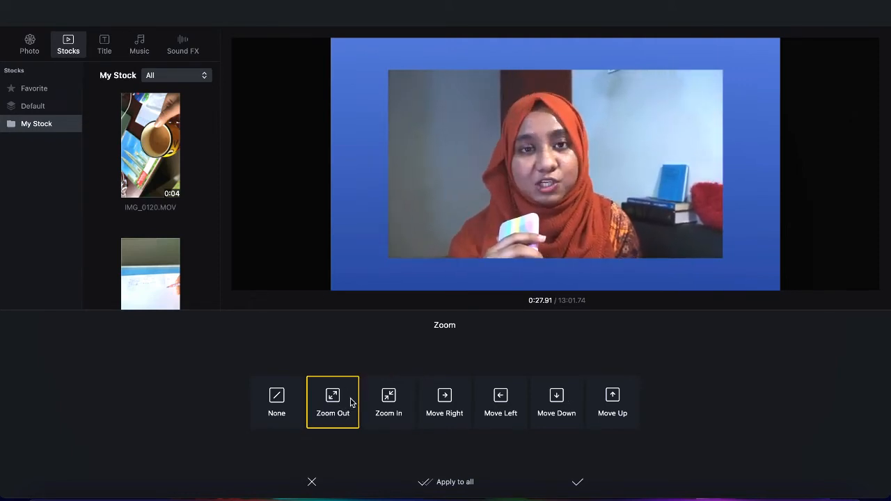
{"action": "left_click", "coordinate": [384, 404]}
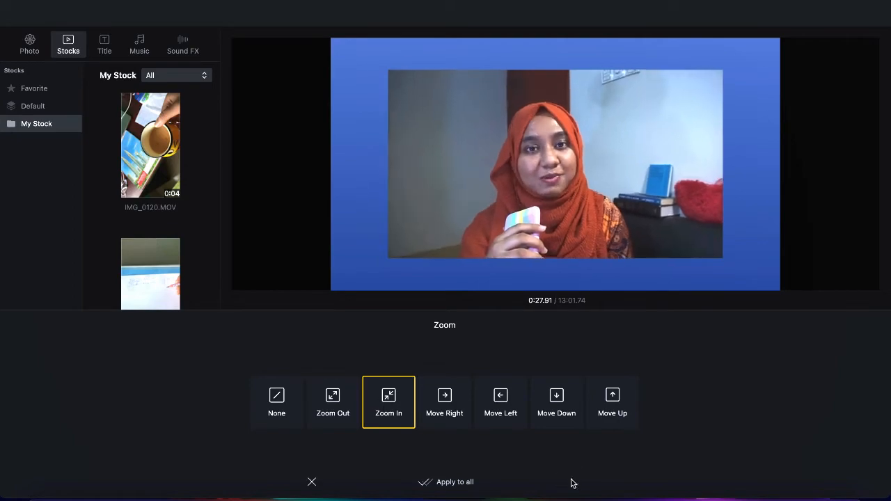
{"action": "left_click", "coordinate": [571, 482]}
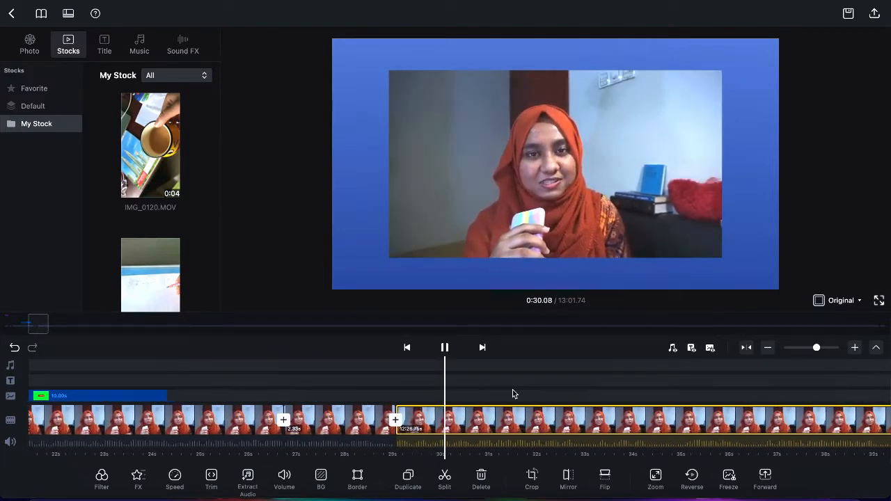
Step: Discard the current project and open the saved project Jul 29, 2022
{"action": "key", "text": "space"}
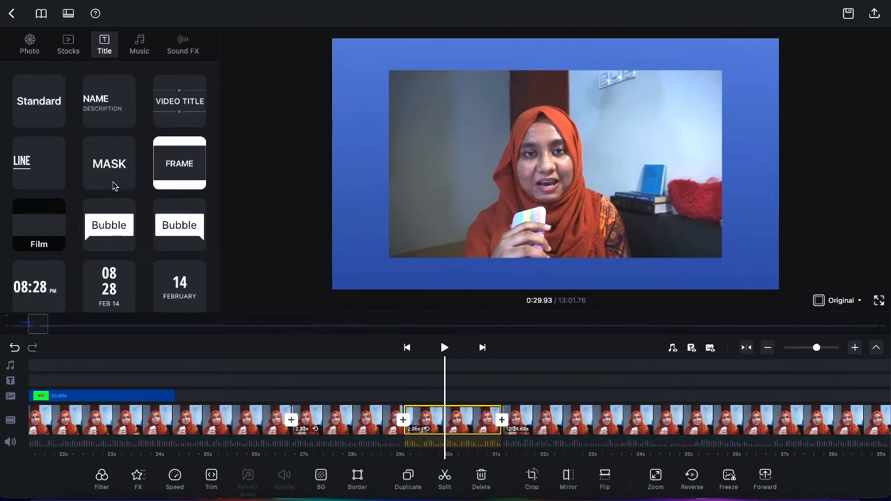
{"action": "left_click", "coordinate": [12, 13]}
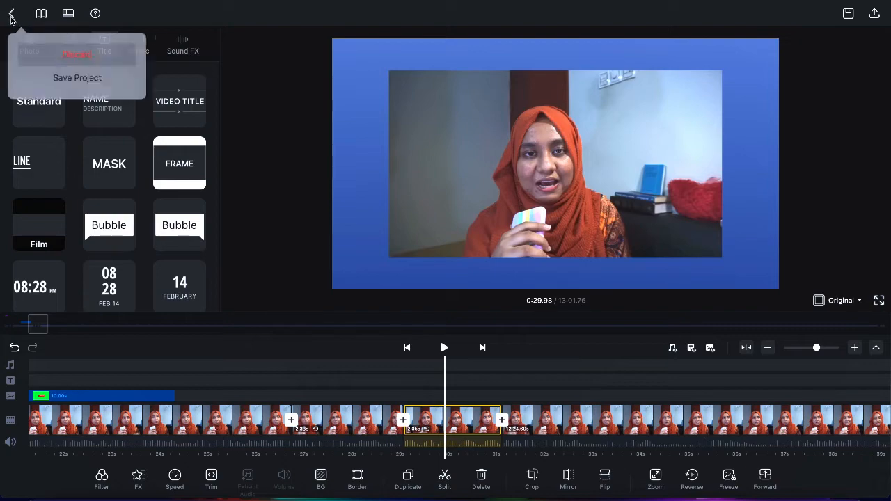
{"action": "left_click", "coordinate": [71, 62]}
{"action": "left_click", "coordinate": [424, 145]}
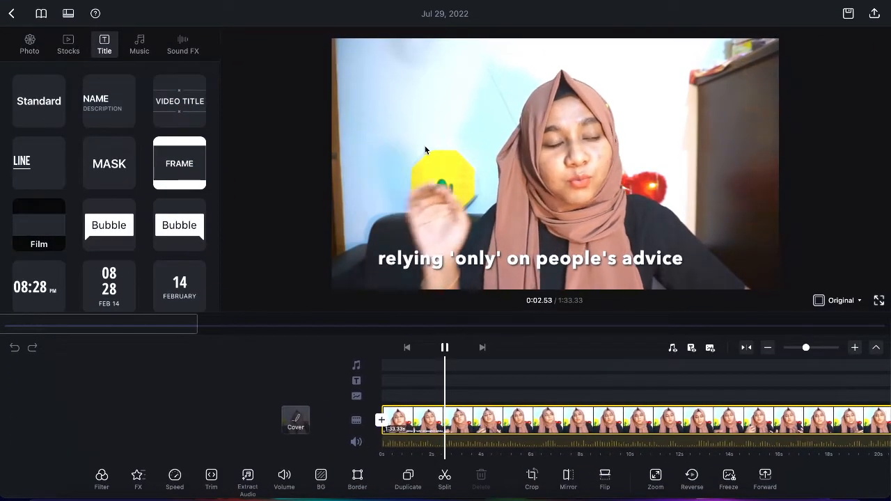
Step: Split the clip at about 0:02.9 and 0:06.9 and reverse the middle segment
{"action": "key", "text": "space"}
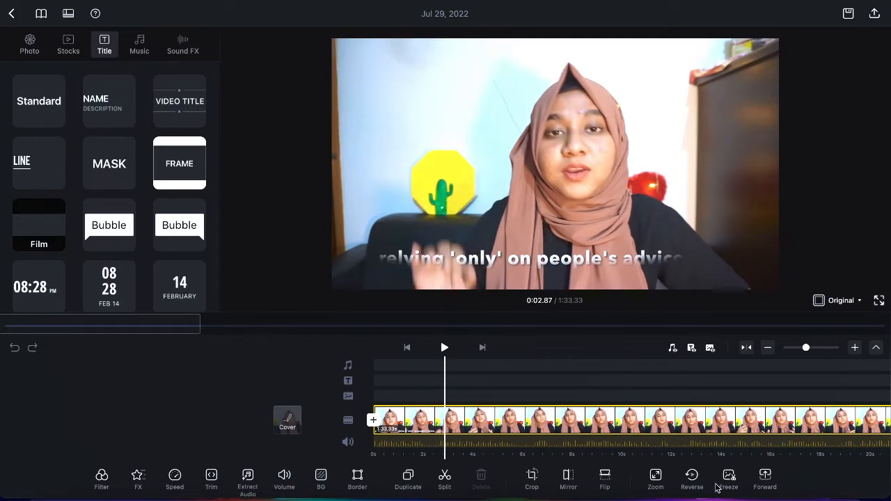
{"action": "left_click", "coordinate": [444, 476]}
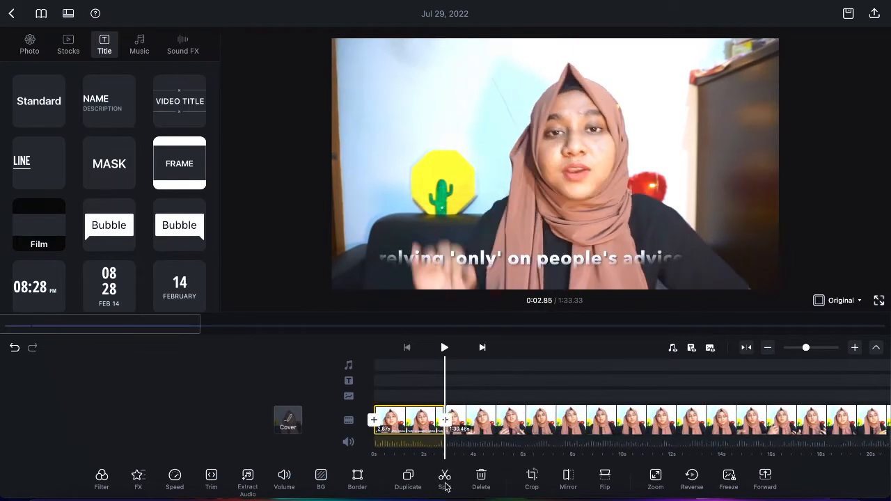
{"action": "scroll", "coordinate": [477, 383], "scroll_direction": "right", "scroll_amount": 5}
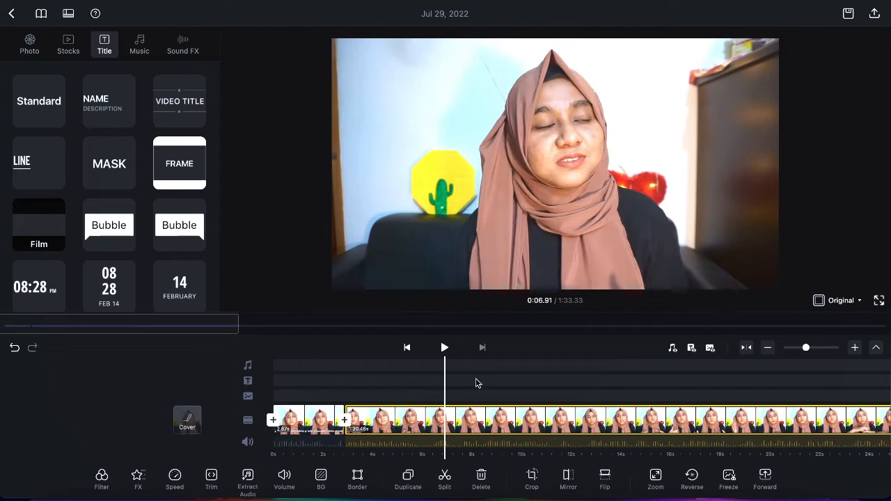
{"action": "left_click", "coordinate": [444, 476]}
{"action": "scroll", "coordinate": [437, 385], "scroll_direction": "left", "scroll_amount": 2}
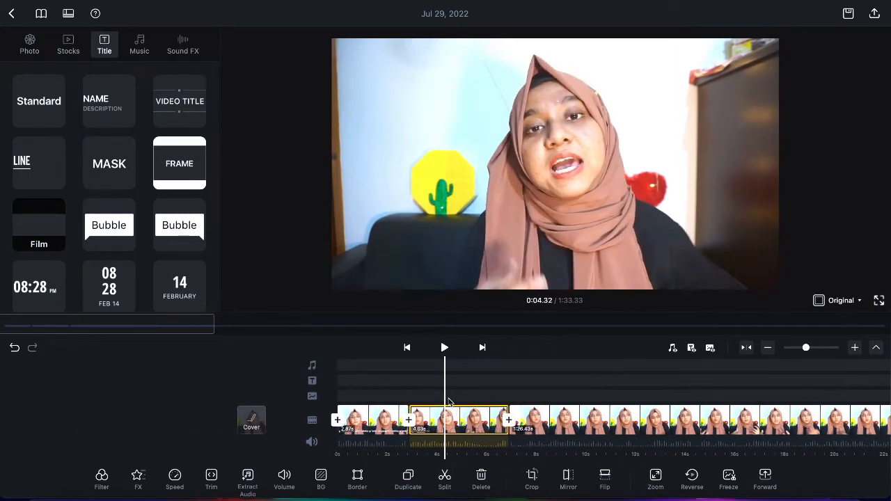
{"action": "left_click", "coordinate": [694, 479]}
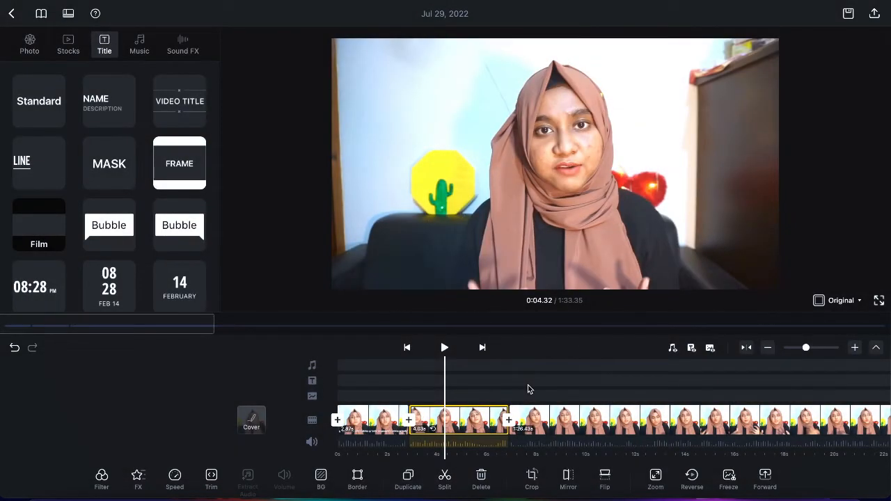
Step: Play back the reversed middle segment through to the start of the following clip to check the reverse effect
{"action": "key", "text": "space"}
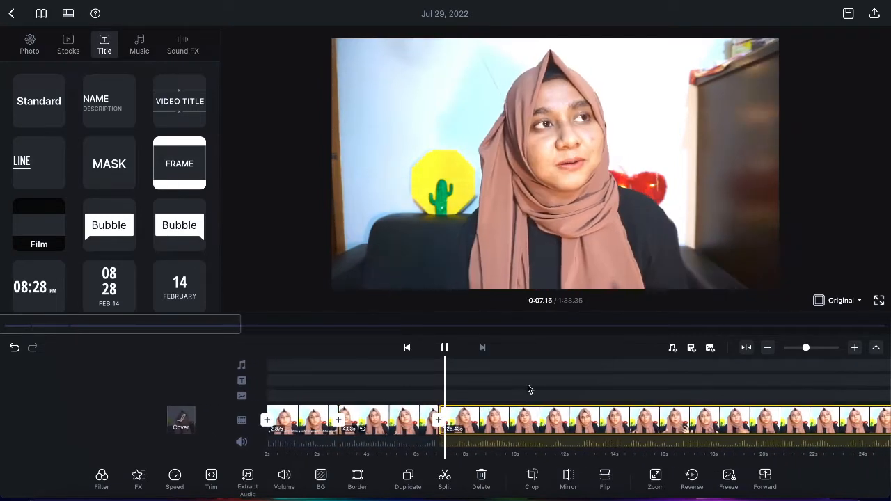
{"action": "key", "text": "space"}
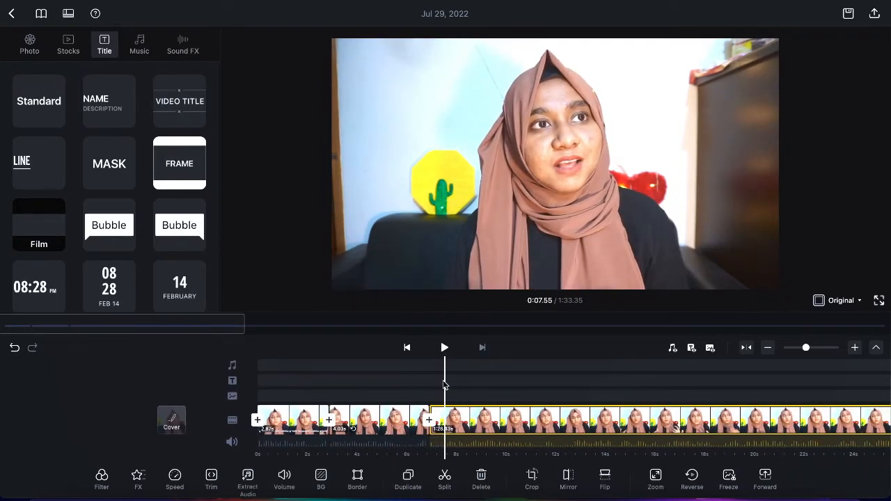
{"action": "scroll", "coordinate": [445, 385], "scroll_direction": "left", "scroll_amount": 3}
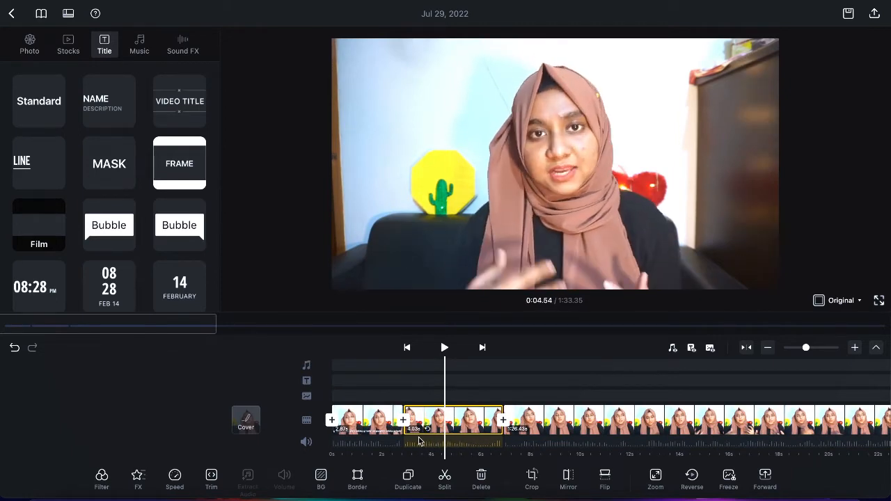
Step: Insert a 1.5-second freeze frame at about 0:04.2 within the reversed segment and play it back
{"action": "left_click", "coordinate": [444, 427]}
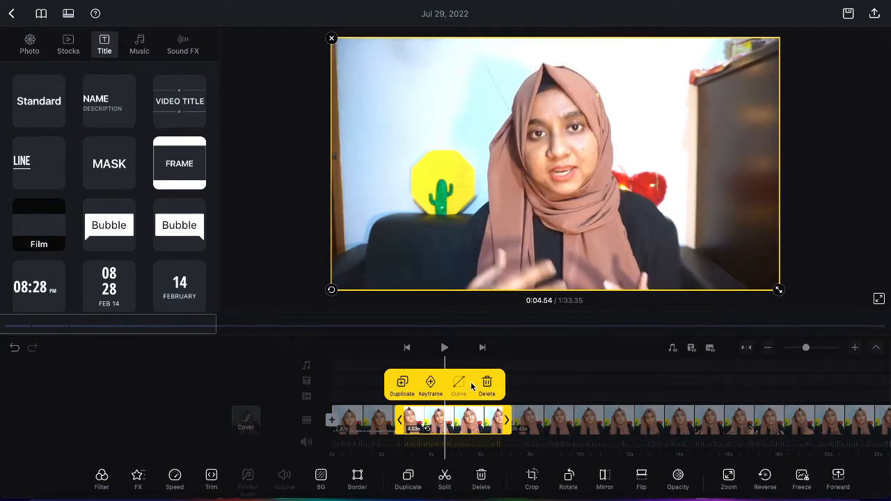
{"action": "left_click", "coordinate": [547, 393]}
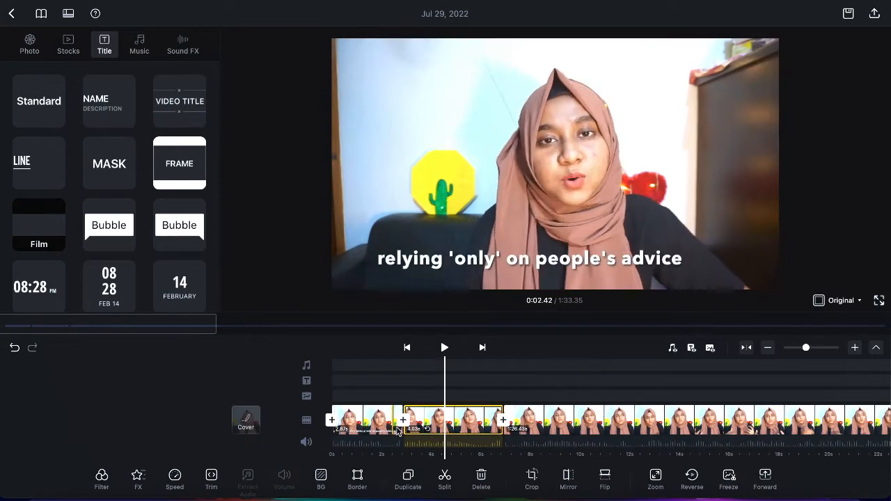
{"action": "left_click", "coordinate": [438, 424]}
{"action": "left_click", "coordinate": [540, 396]}
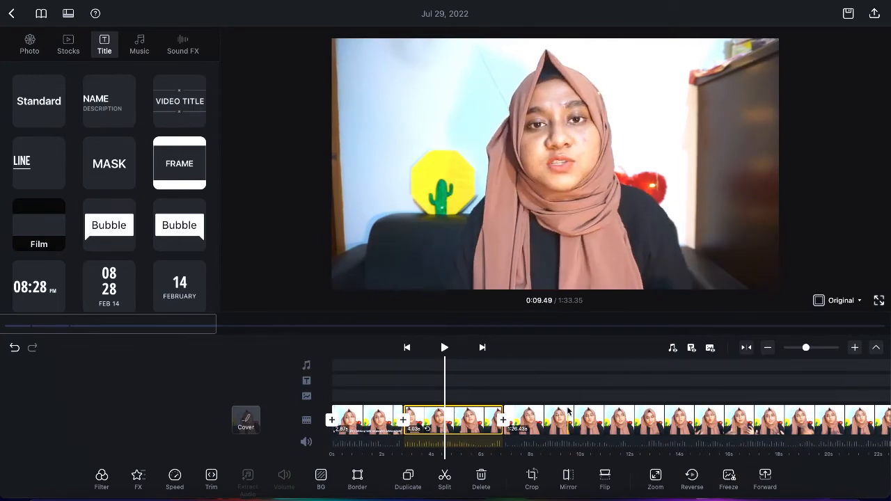
{"action": "scroll", "coordinate": [569, 412], "scroll_direction": "left", "scroll_amount": 2}
{"action": "scroll", "coordinate": [569, 411], "scroll_direction": "right", "scroll_amount": 2}
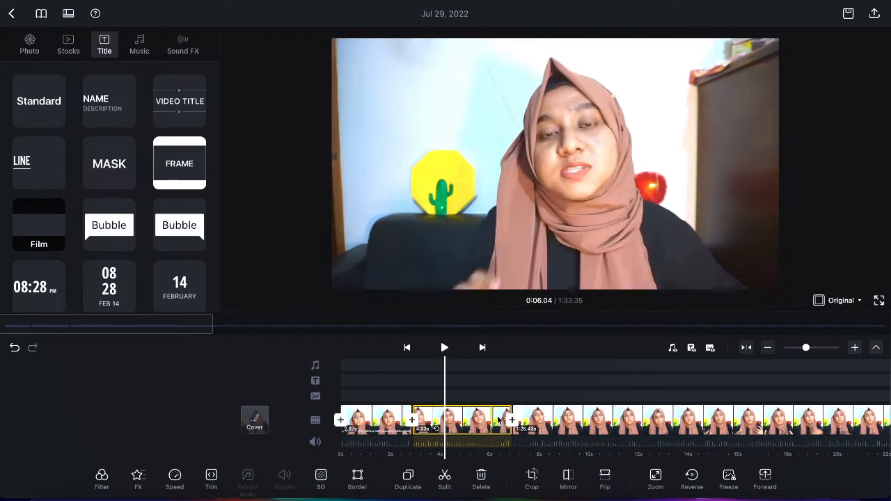
{"action": "left_click", "coordinate": [729, 479]}
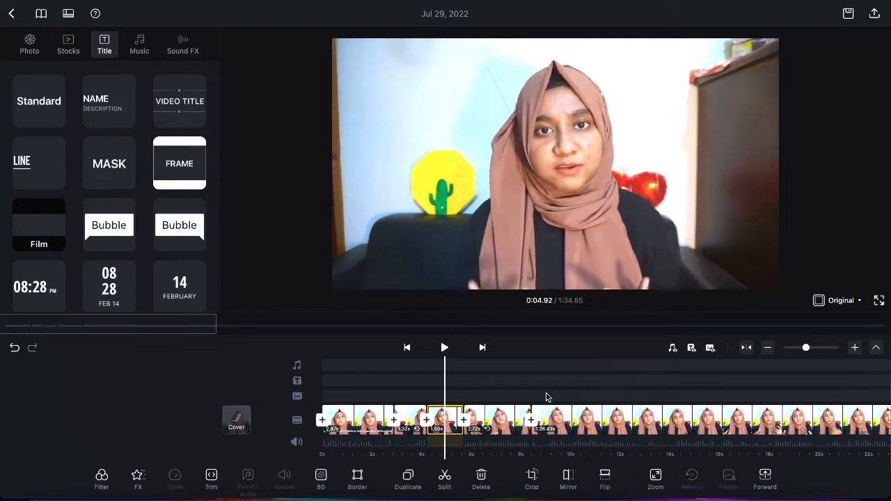
{"action": "key", "text": "space"}
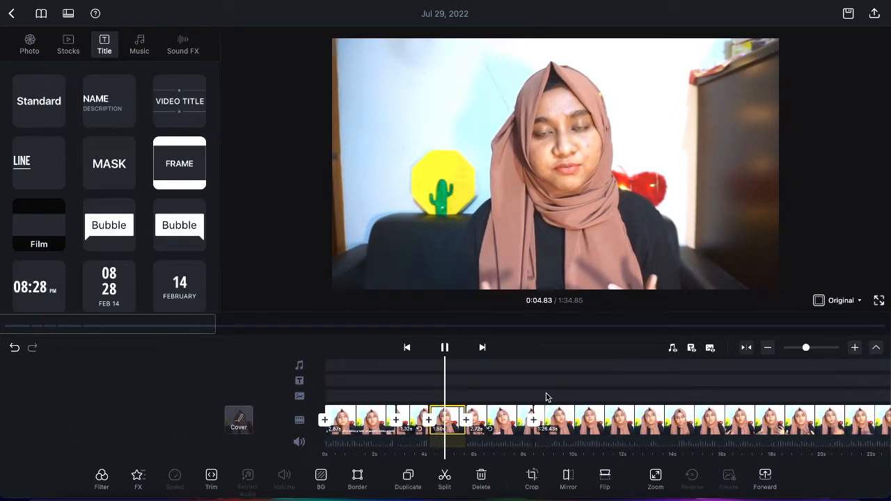
{"action": "key", "text": "space"}
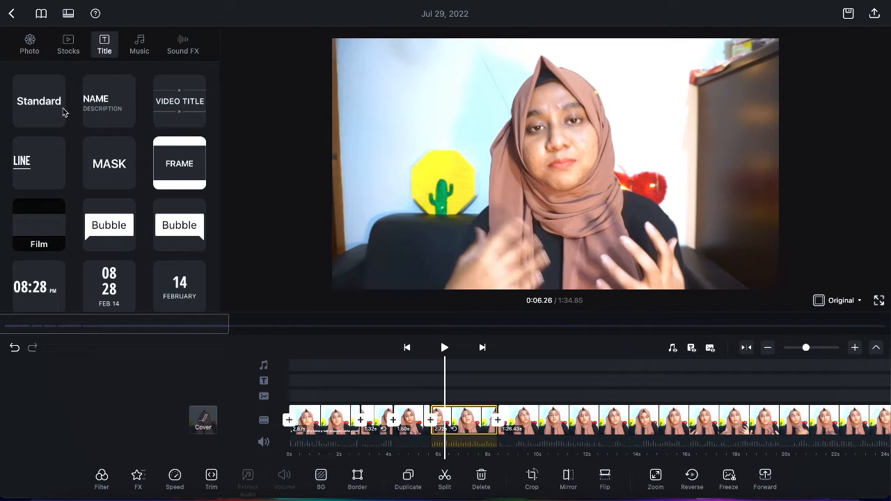
Step: Look through the remaining title templates and move the playhead to about 0:51.8 in the long last clip
{"action": "scroll", "coordinate": [70, 228], "scroll_direction": "down", "scroll_amount": 3}
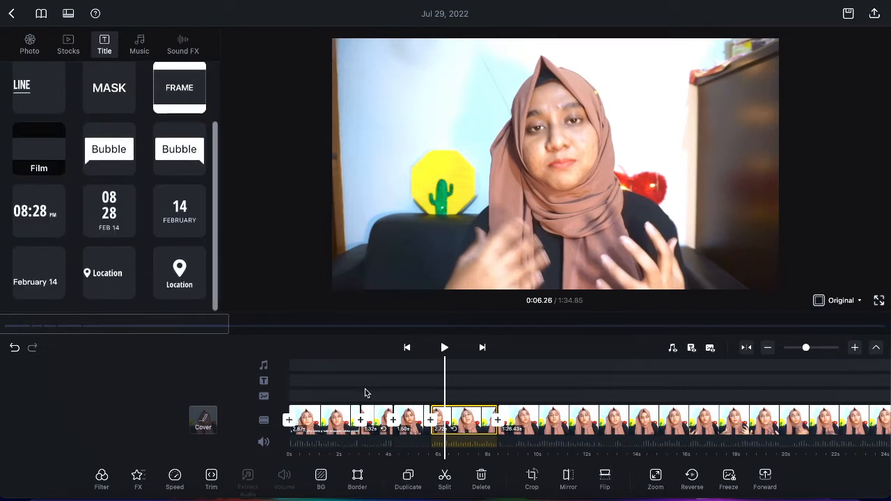
{"action": "scroll", "coordinate": [418, 394], "scroll_direction": "right", "scroll_amount": 10}
{"action": "scroll", "coordinate": [421, 396], "scroll_direction": "right", "scroll_amount": 1}
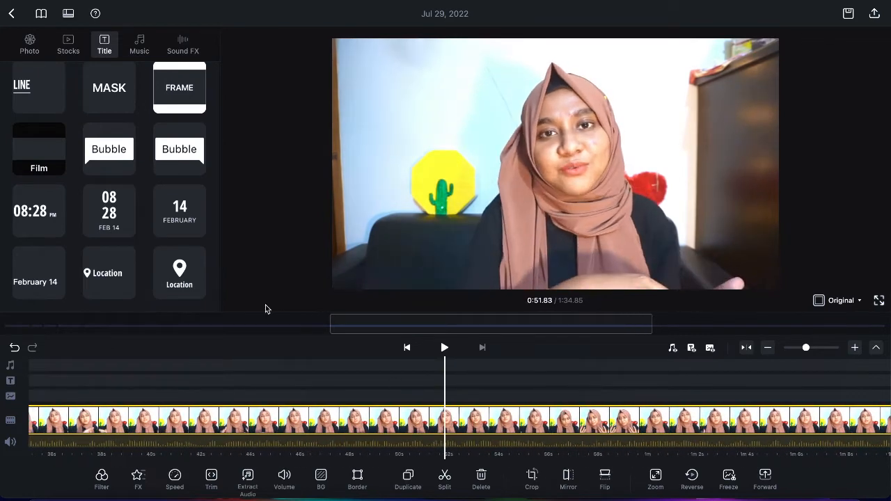
Step: Add a Standard title to the text track at 0:51.83 with the text "jojihiuyhbuyuiyhu"
{"action": "scroll", "coordinate": [130, 175], "scroll_direction": "up", "scroll_amount": 2}
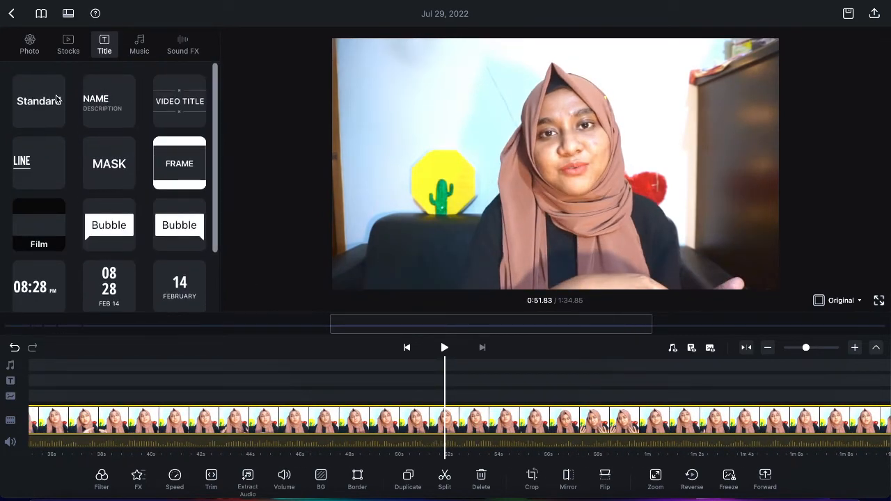
{"action": "left_click_drag", "start_coordinate": [46, 101], "coordinate": [449, 369]}
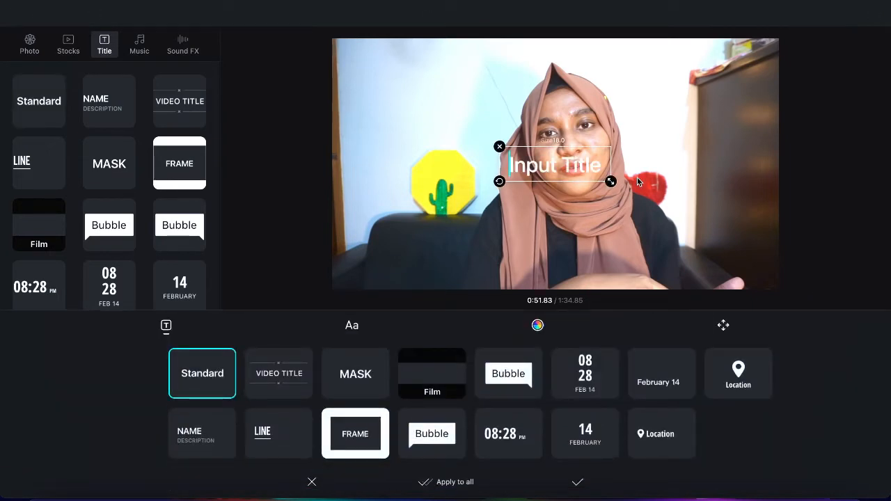
{"action": "type", "text": "pojihiuyhbuyui"}
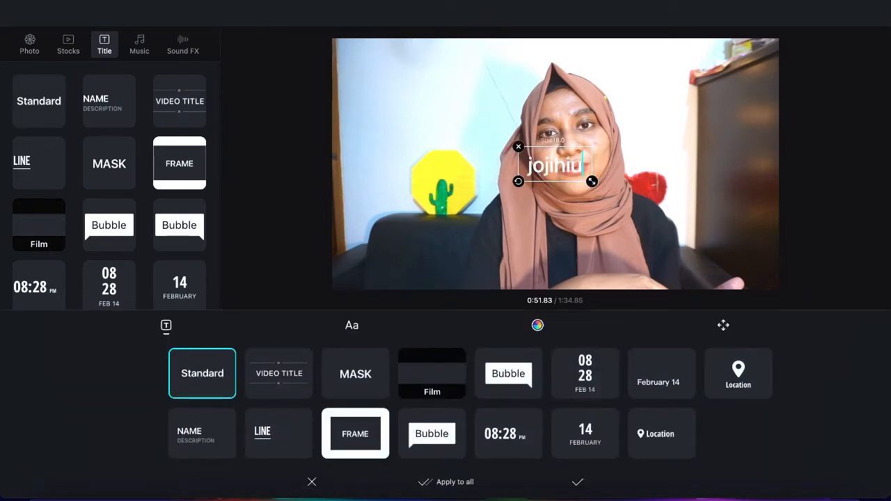
{"action": "type", "text": "yhbuyuiyh"}
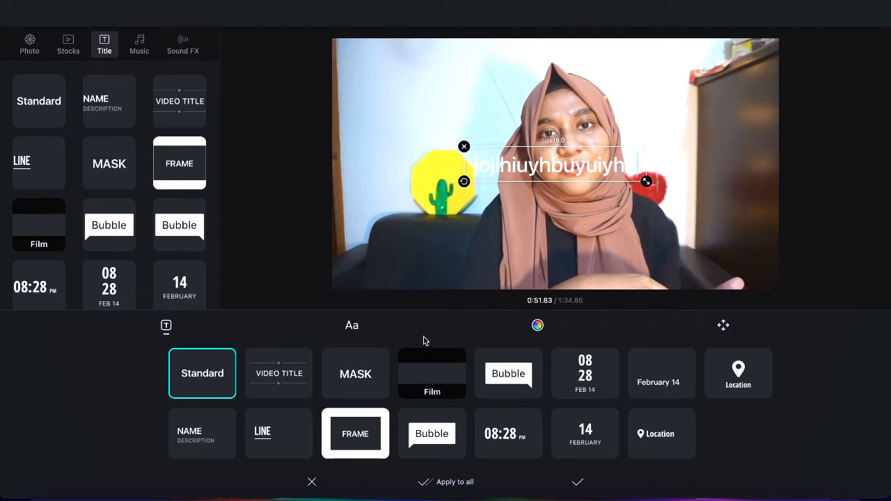
Step: Change the title to the Bubble style with its tail at the lower right, and place it tilted counterclockwise in the frame's upper left
{"action": "left_click", "coordinate": [277, 372]}
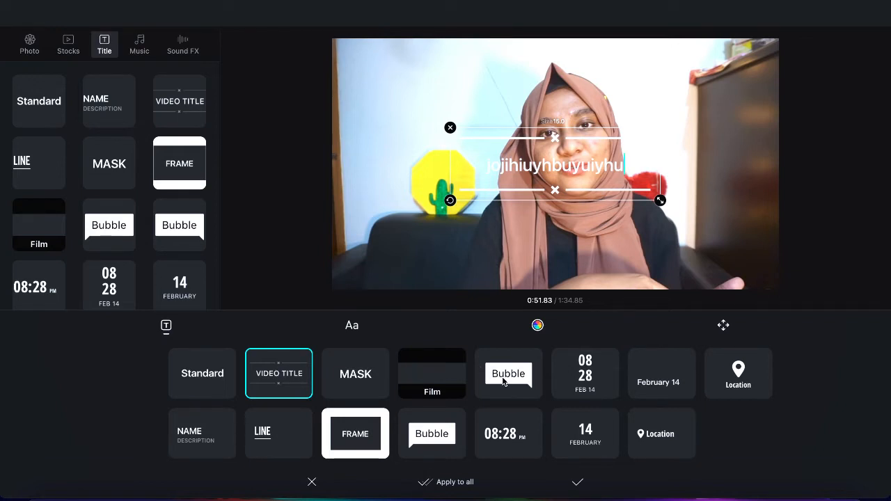
{"action": "left_click", "coordinate": [504, 382]}
{"action": "left_click_drag", "start_coordinate": [553, 160], "coordinate": [424, 115]}
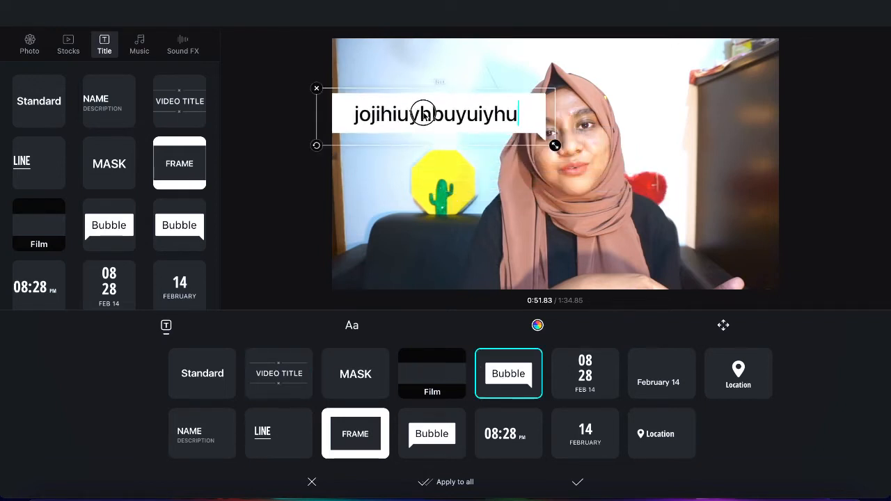
{"action": "left_click_drag", "start_coordinate": [314, 144], "coordinate": [329, 177]}
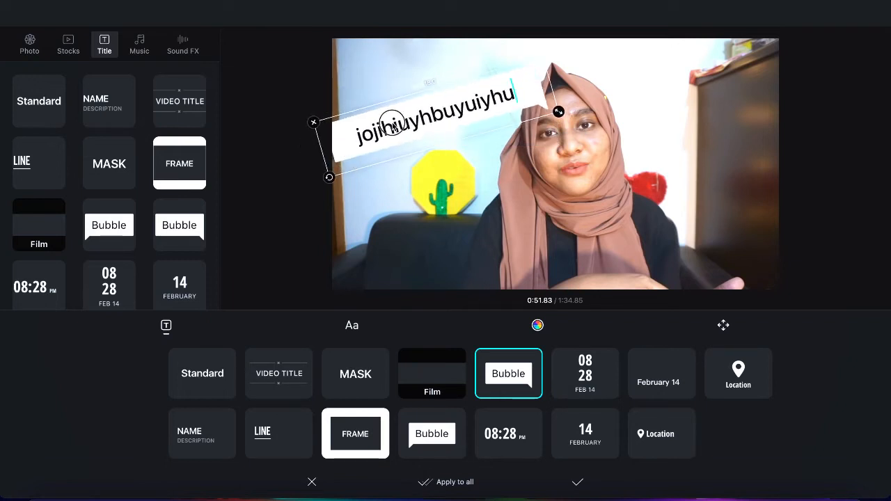
{"action": "left_click_drag", "start_coordinate": [392, 123], "coordinate": [398, 105]}
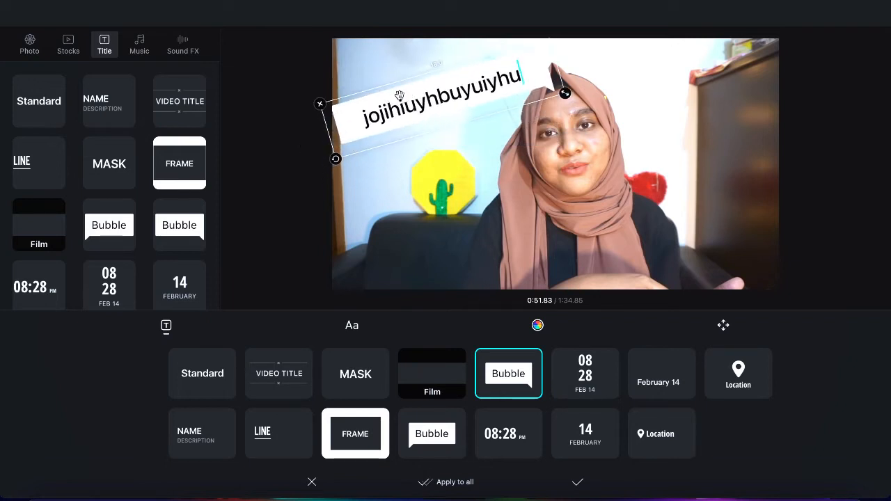
Step: Try the MARVEL and Book fonts on the title, ending with the HONGKON font
{"action": "left_click", "coordinate": [351, 327]}
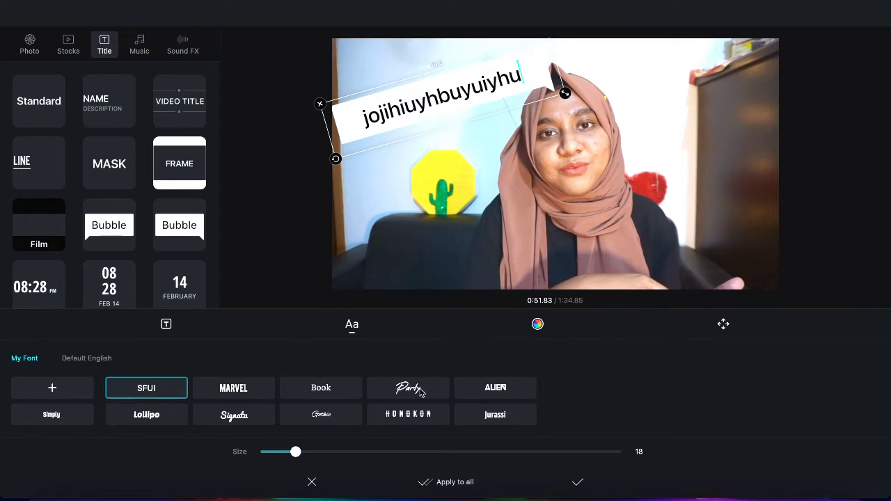
{"action": "left_click", "coordinate": [237, 387]}
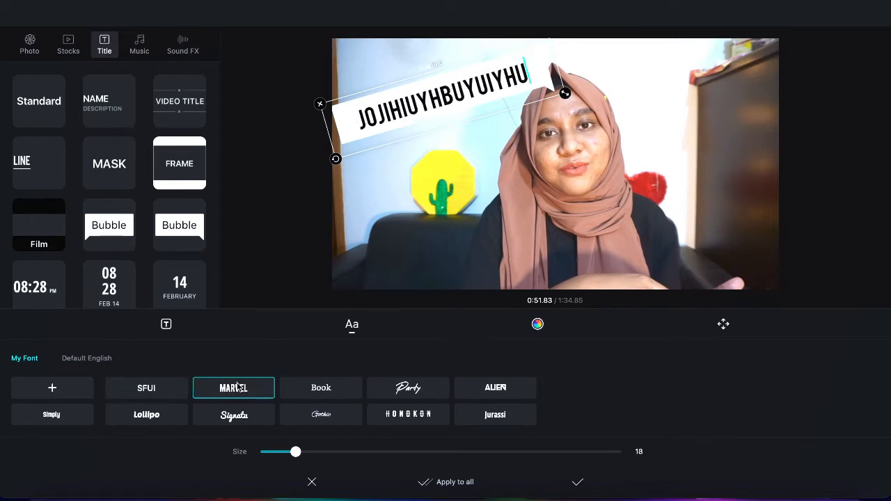
{"action": "left_click", "coordinate": [307, 388]}
{"action": "left_click", "coordinate": [391, 416]}
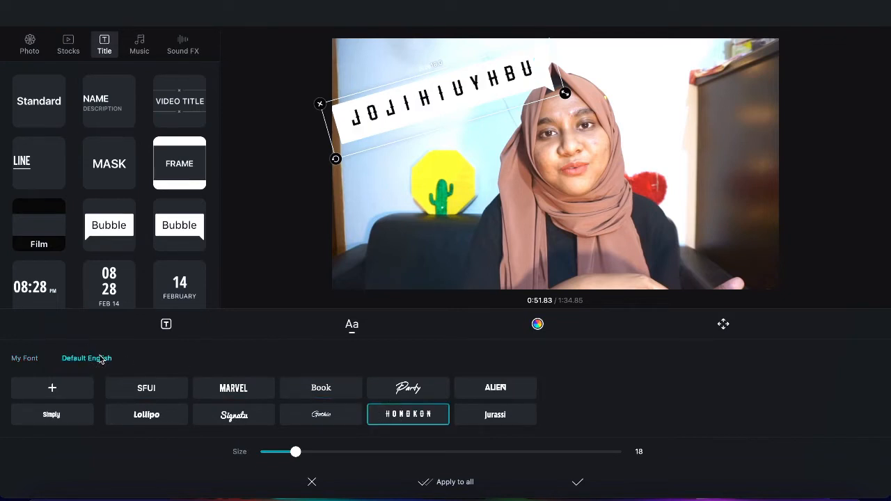
Step: View the imported fonts list, switch to Google Chrome to open a new tab, and return to VN
{"action": "left_click", "coordinate": [50, 389]}
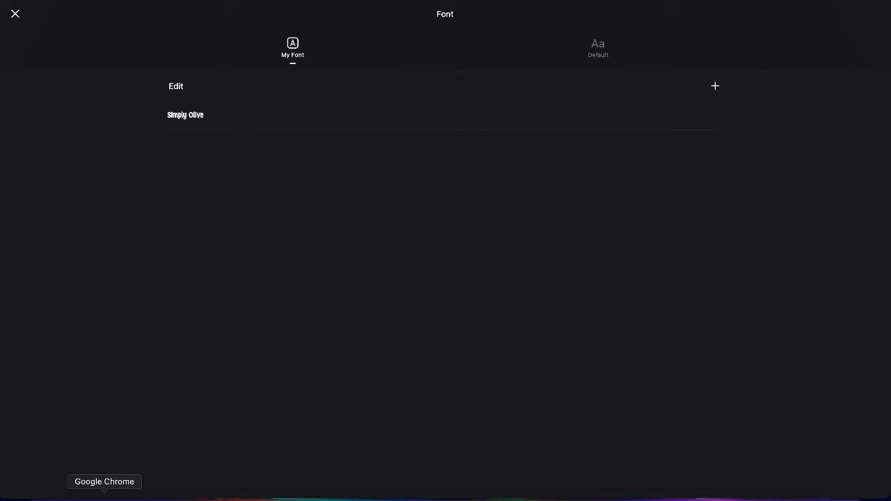
{"action": "left_click", "coordinate": [104, 496]}
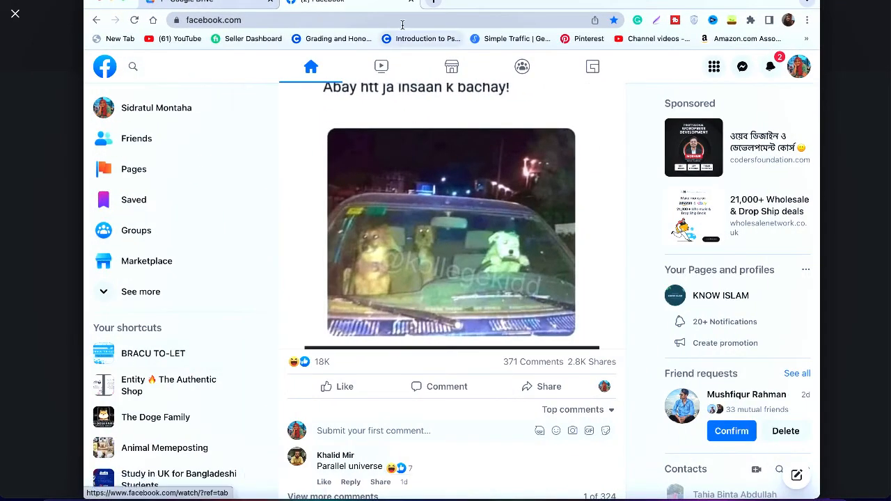
{"action": "key", "text": "super+t"}
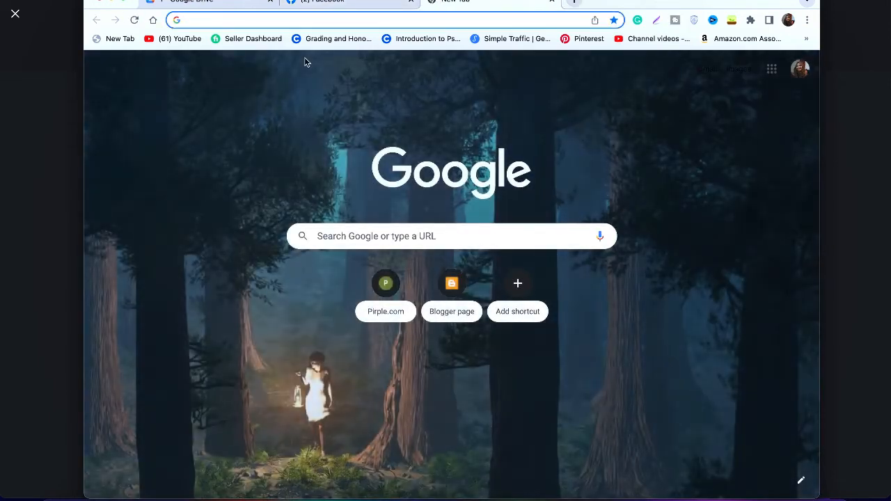
{"action": "left_click", "coordinate": [46, 129]}
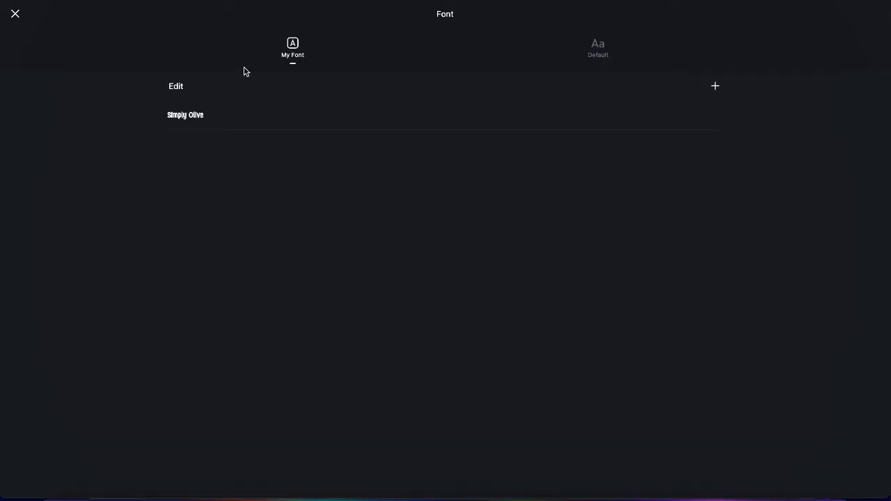
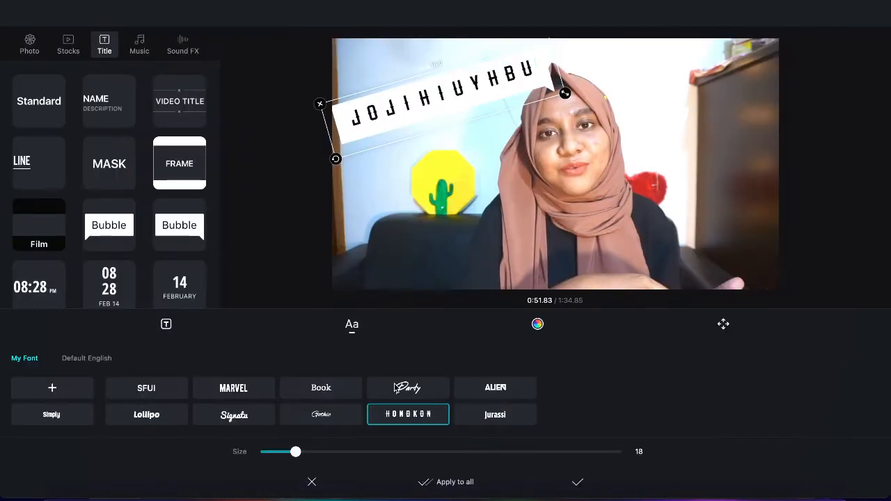
Step: Apply the imported Simply font to the title and color its text teal
{"action": "left_click", "coordinate": [44, 418]}
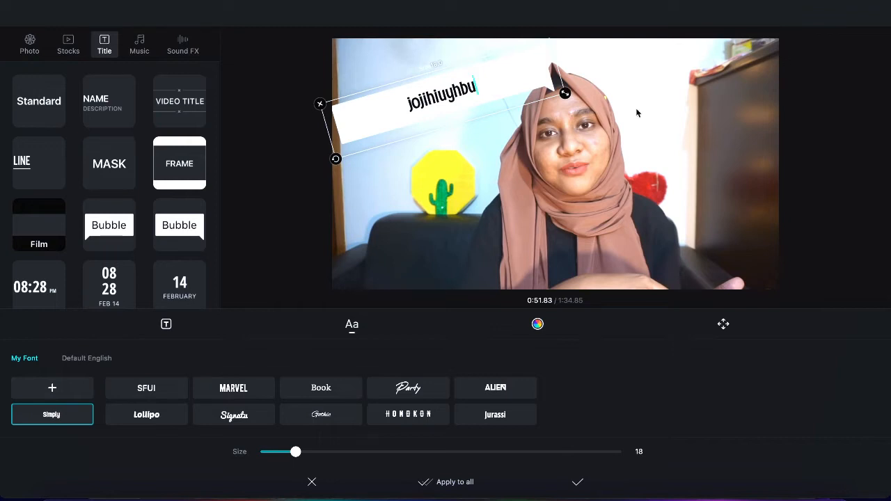
{"action": "left_click", "coordinate": [537, 324]}
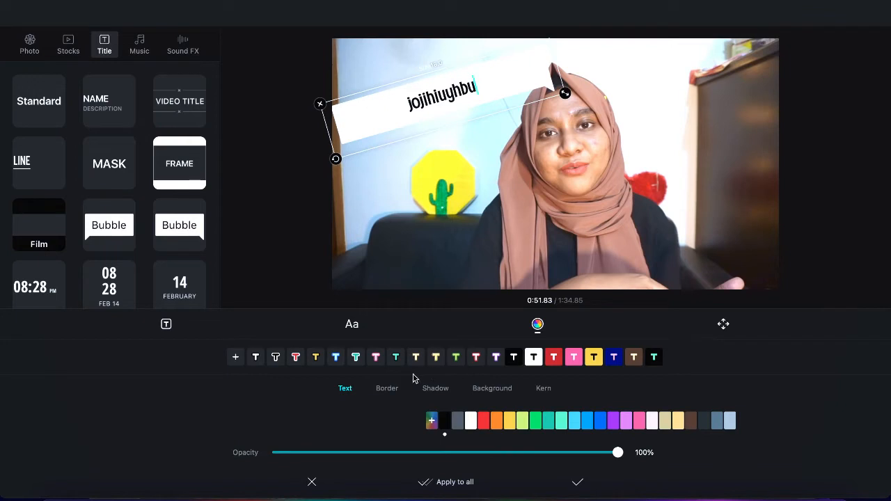
{"action": "left_click", "coordinate": [554, 419]}
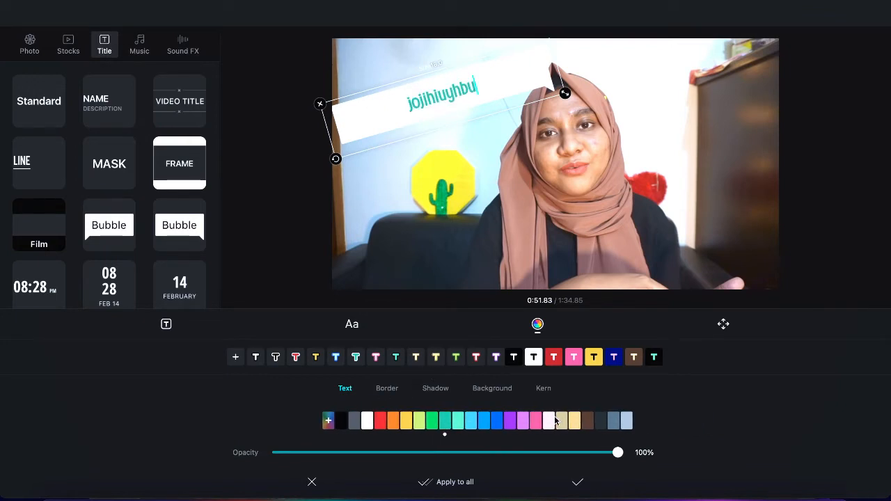
Step: Try the title's border opacity and increase its shadow opacity to give the text a dark shadow
{"action": "left_click", "coordinate": [381, 390]}
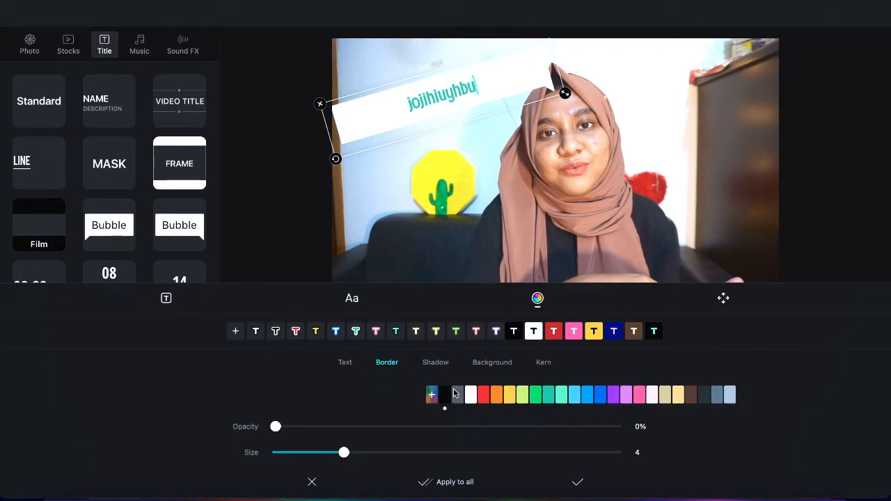
{"action": "left_click_drag", "start_coordinate": [279, 426], "coordinate": [299, 404]}
{"action": "left_click", "coordinate": [431, 364]}
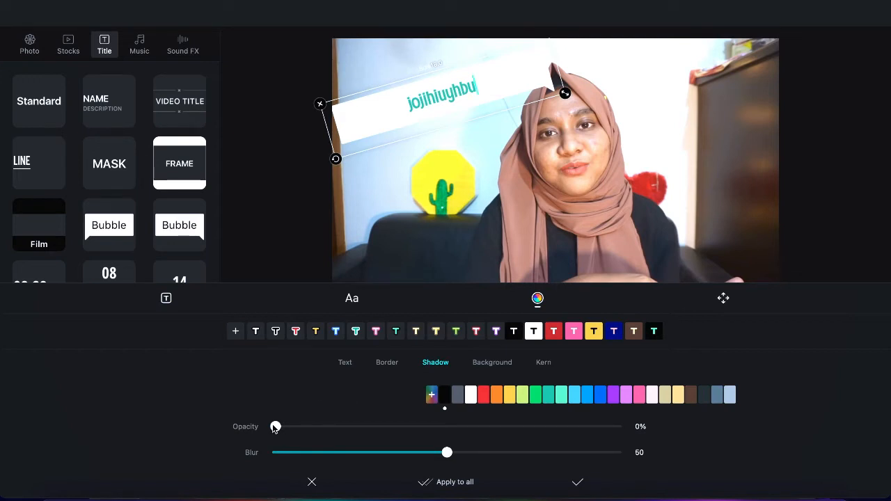
{"action": "left_click_drag", "start_coordinate": [275, 428], "coordinate": [531, 438]}
Step: Try a yellow title background, change it to pale pink, and reduce the title's kern to -10
{"action": "left_click", "coordinate": [488, 363]}
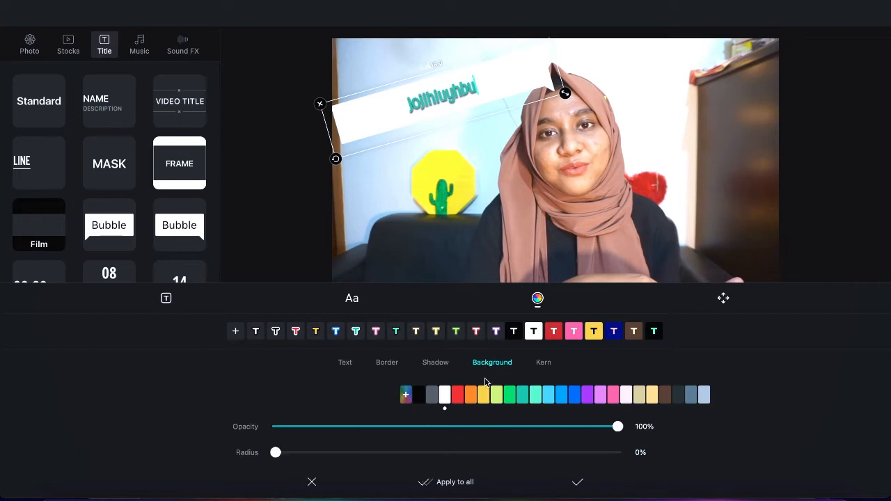
{"action": "left_click", "coordinate": [487, 396]}
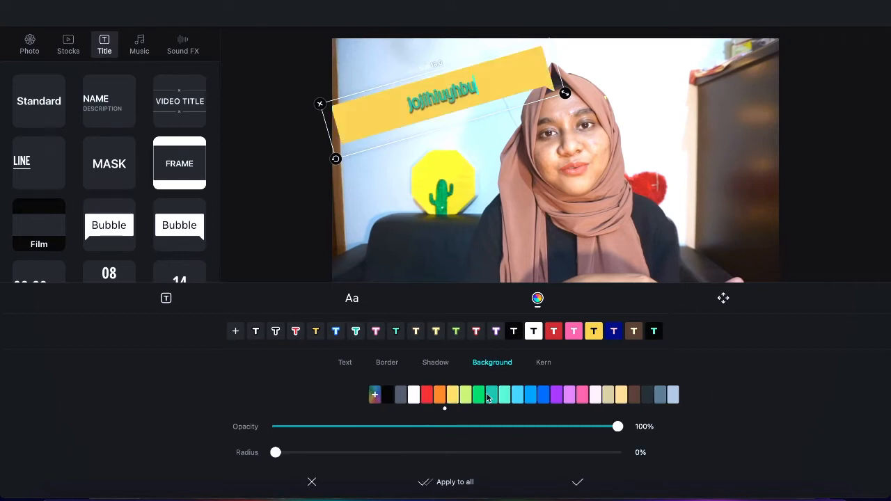
{"action": "left_click", "coordinate": [587, 395]}
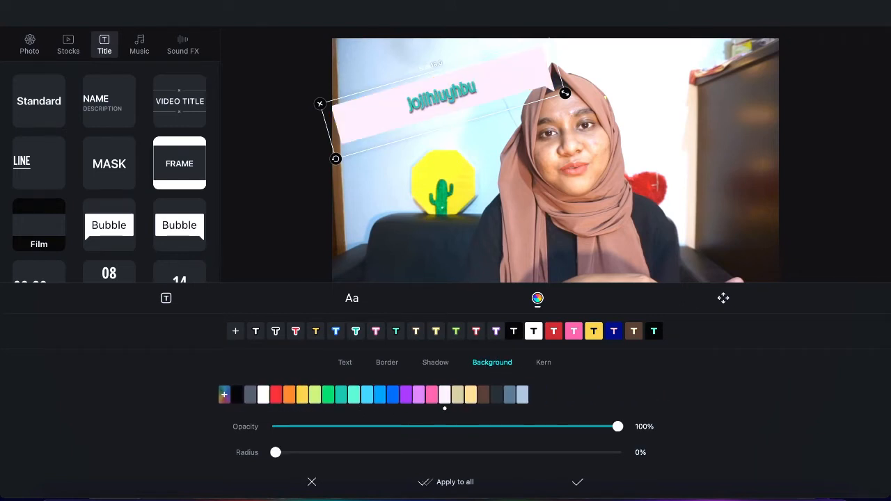
{"action": "left_click", "coordinate": [543, 363]}
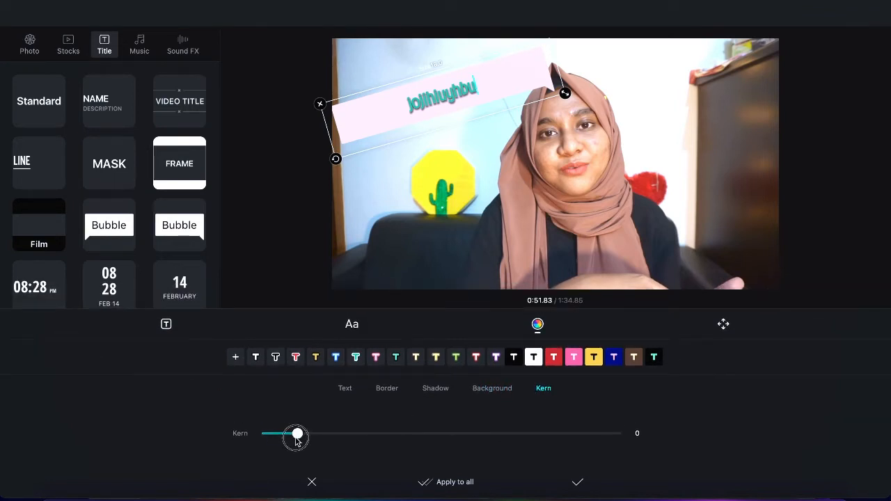
{"action": "left_click_drag", "start_coordinate": [296, 433], "coordinate": [218, 432]}
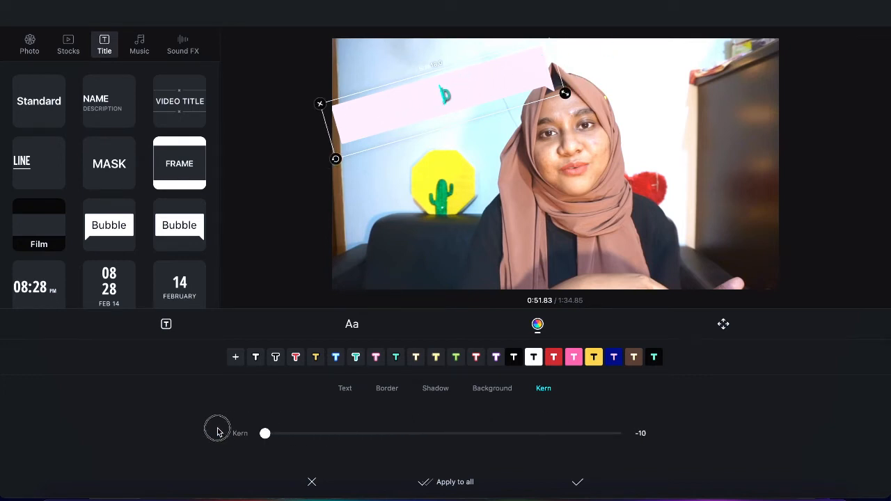
Step: Discard the title's style edits and delete the text clip from the timeline
{"action": "left_click", "coordinate": [313, 481]}
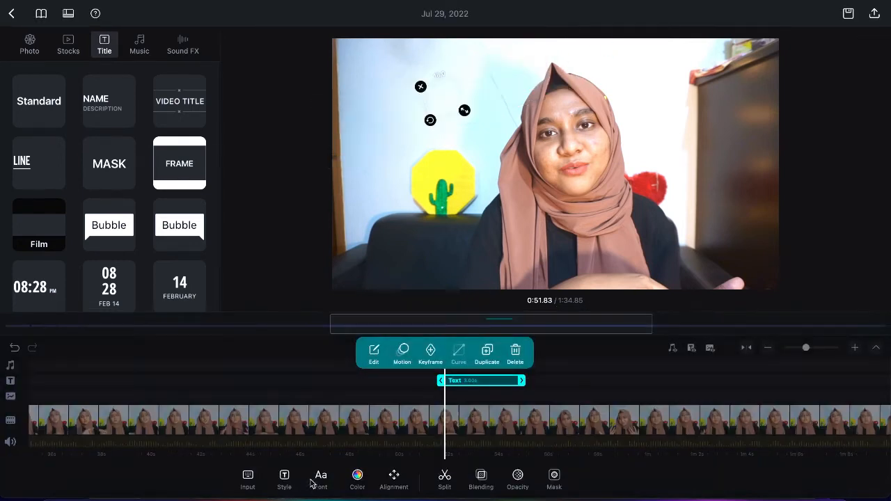
{"action": "left_click", "coordinate": [523, 354]}
Step: Show the Vlog category of the music library
{"action": "left_click", "coordinate": [146, 60]}
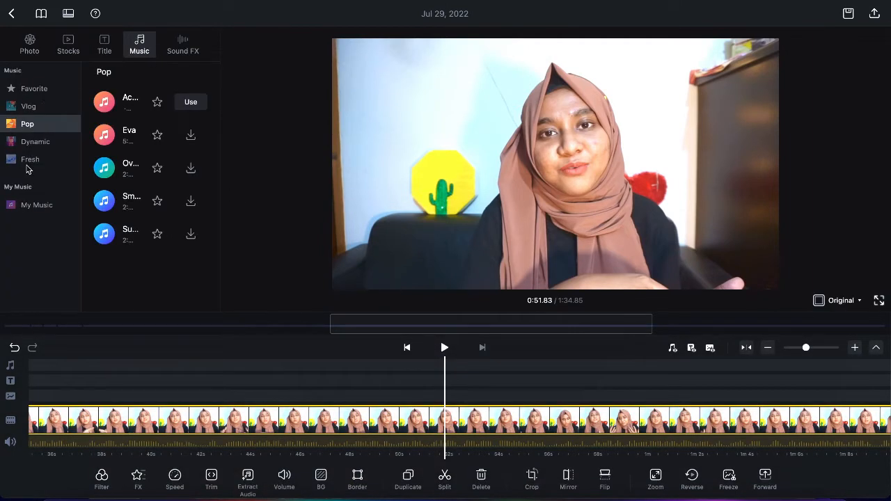
{"action": "left_click", "coordinate": [28, 108]}
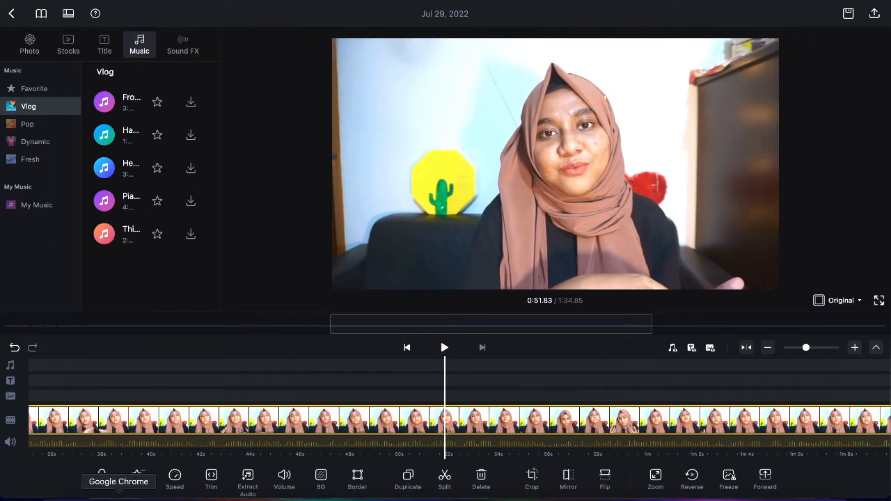
Step: Switch to Google Chrome, open zapsplat.com, look over its free sound effects home page, and return to VN
{"action": "left_click", "coordinate": [118, 495]}
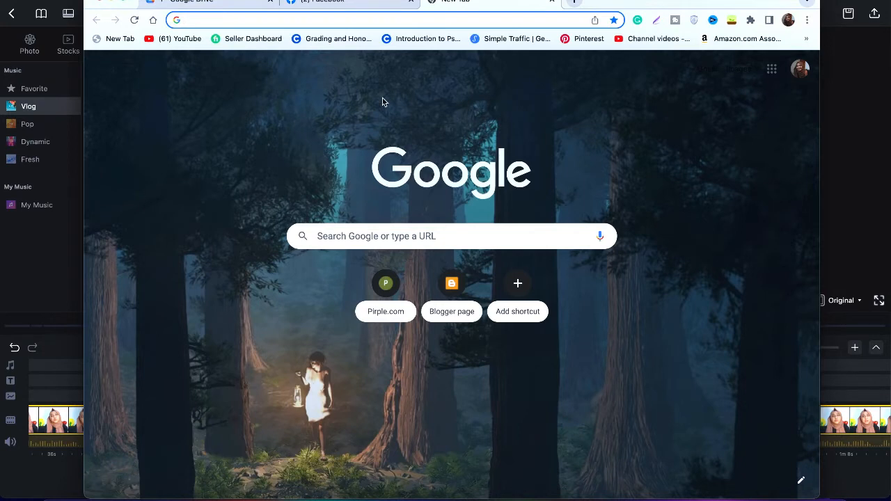
{"action": "type", "text": "zaps"}
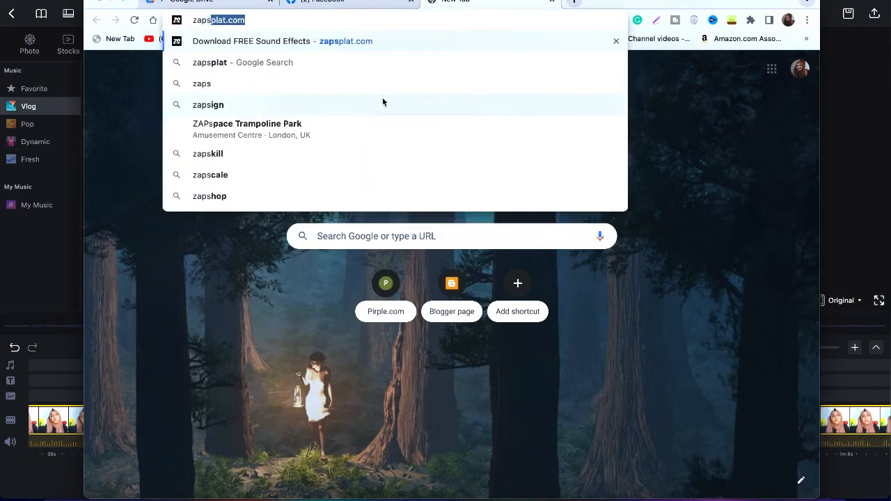
{"action": "key", "text": "Return"}
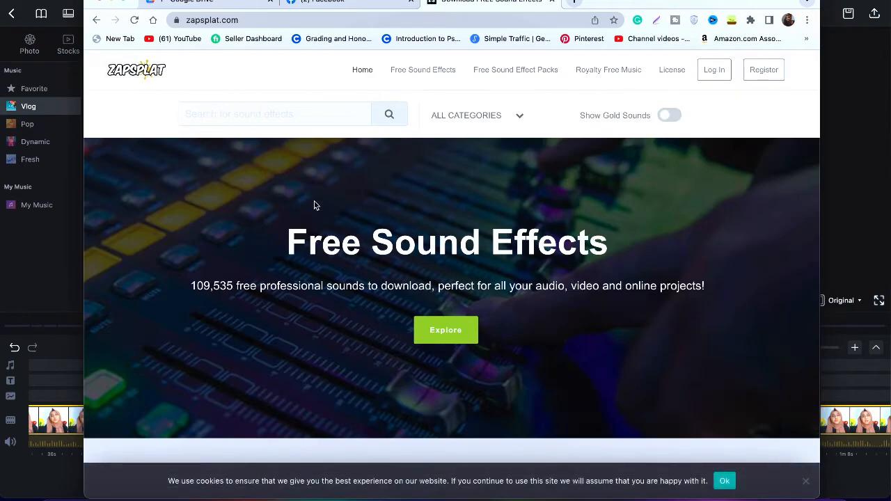
{"action": "scroll", "coordinate": [313, 201], "scroll_direction": "down", "scroll_amount": 5}
{"action": "scroll", "coordinate": [312, 203], "scroll_direction": "down", "scroll_amount": 6}
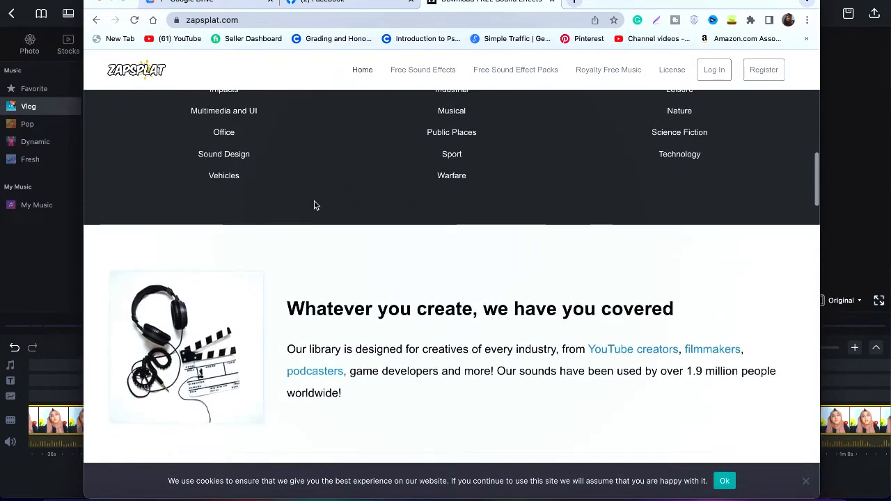
{"action": "scroll", "coordinate": [312, 203], "scroll_direction": "up", "scroll_amount": 15}
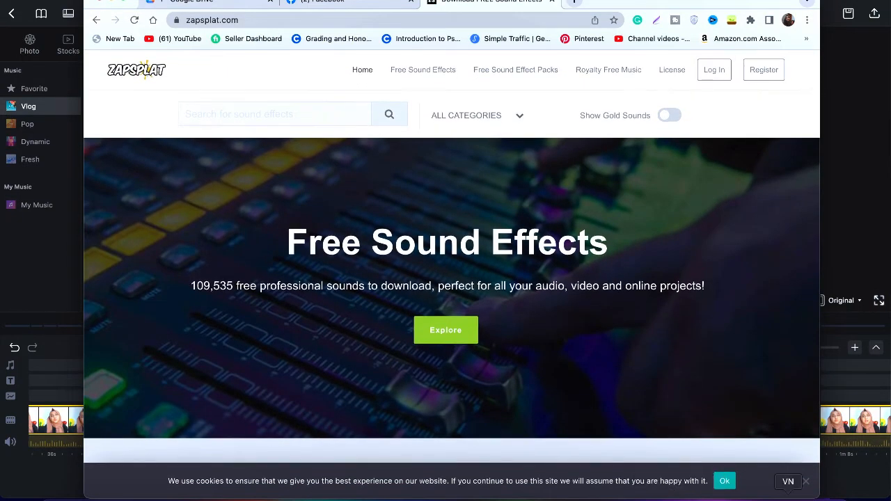
{"action": "left_click", "coordinate": [789, 496]}
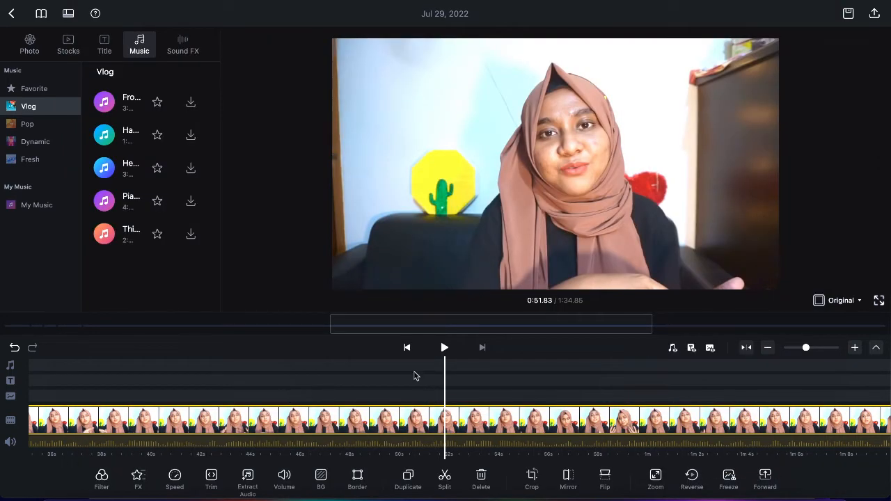
Step: Sample the first Vlog track and look through the Pop, Dynamic, Fresh and My Music collections
{"action": "left_click", "coordinate": [104, 103]}
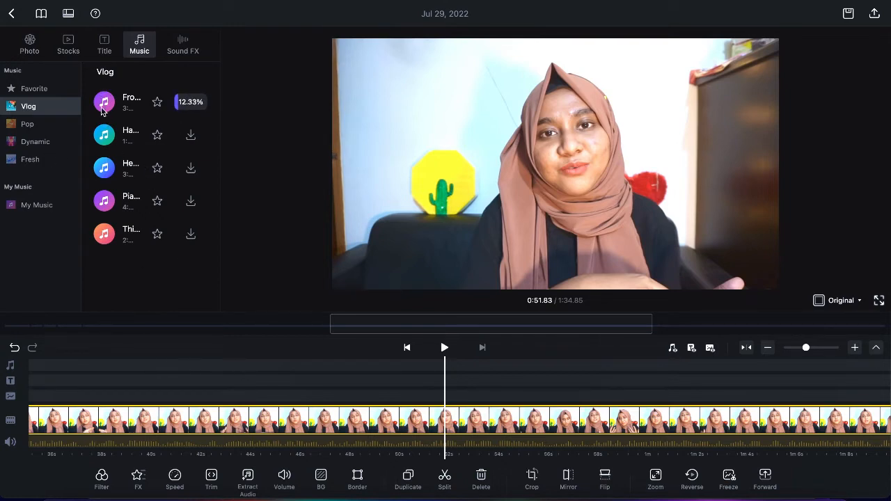
{"action": "left_click", "coordinate": [29, 126]}
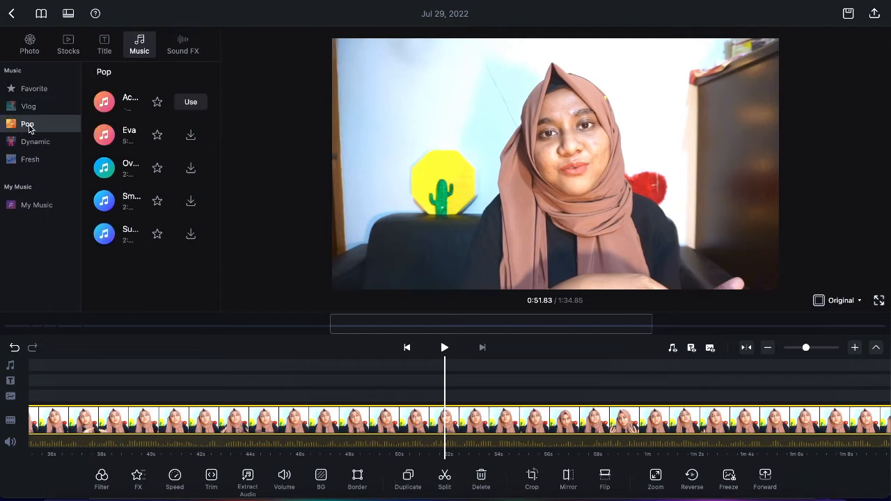
{"action": "left_click", "coordinate": [41, 142]}
{"action": "left_click", "coordinate": [40, 159]}
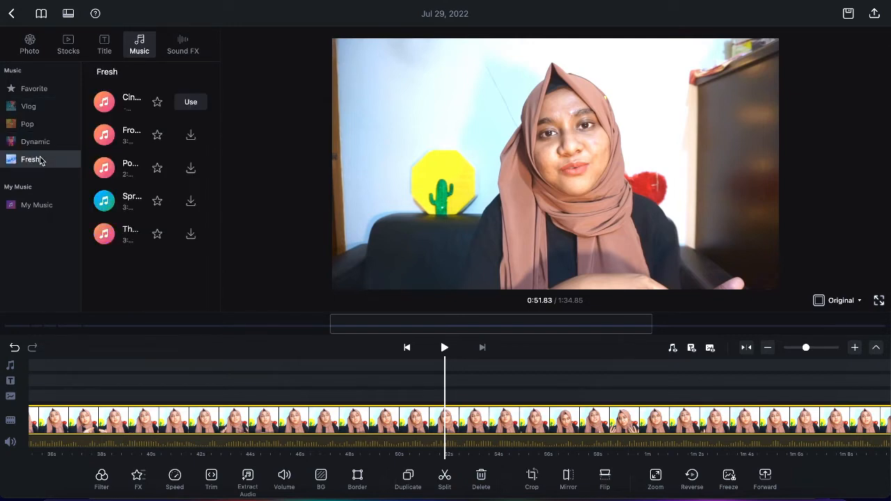
{"action": "left_click", "coordinate": [44, 203]}
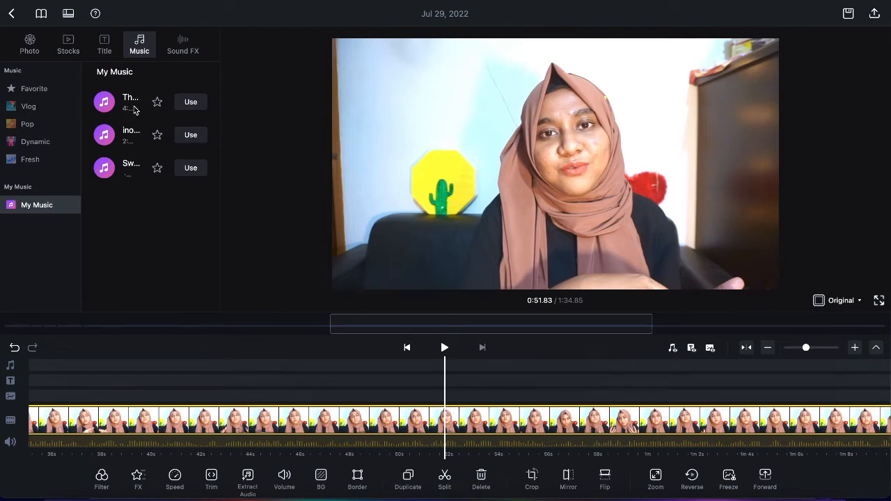
Step: Add the Abduction Swish sound effect from the Fast Swish category at the playhead and play it back
{"action": "left_click", "coordinate": [179, 46]}
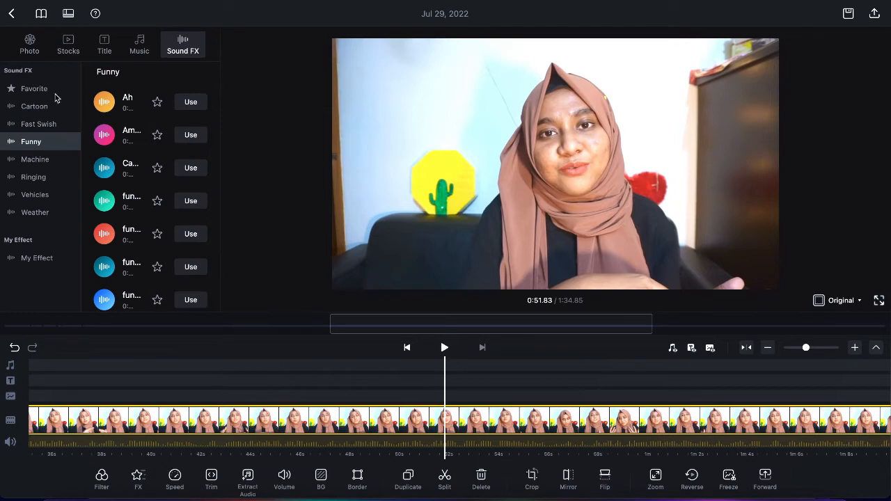
{"action": "left_click", "coordinate": [40, 126]}
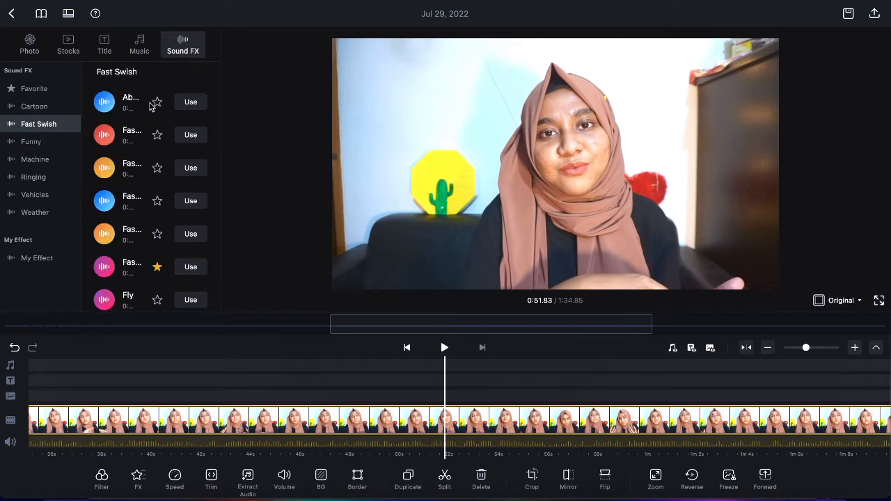
{"action": "left_click", "coordinate": [189, 103]}
{"action": "left_click", "coordinate": [452, 396]}
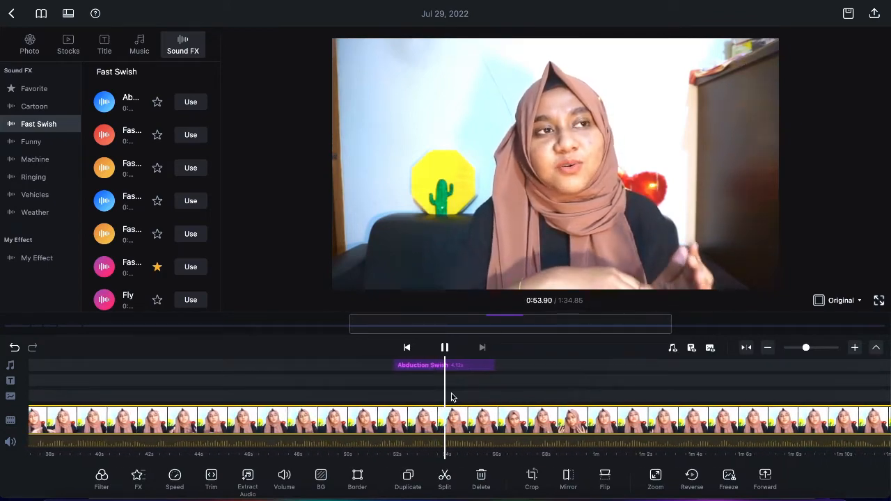
{"action": "key", "text": "space"}
{"action": "scroll", "coordinate": [451, 398], "scroll_direction": "left", "scroll_amount": 2}
{"action": "key", "text": "space"}
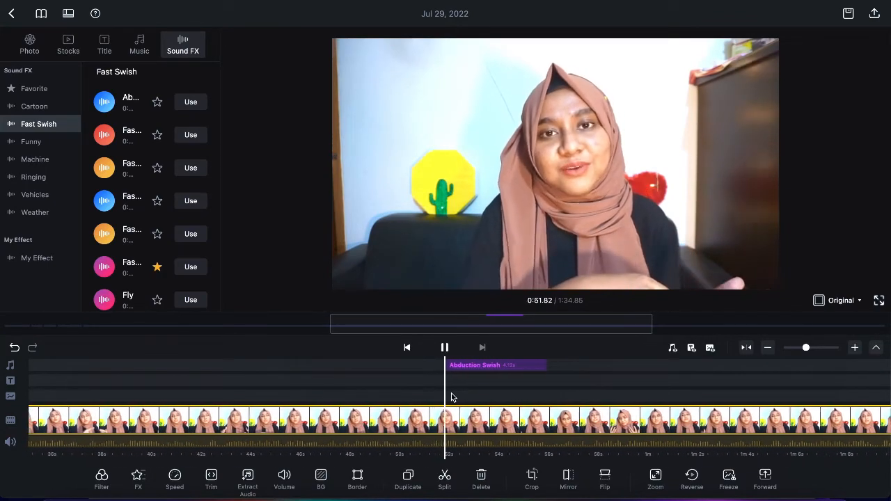
Step: Stop playback and delete the Abduction Swish clip from the audio track
{"action": "key", "text": "space"}
{"action": "left_click", "coordinate": [448, 367]}
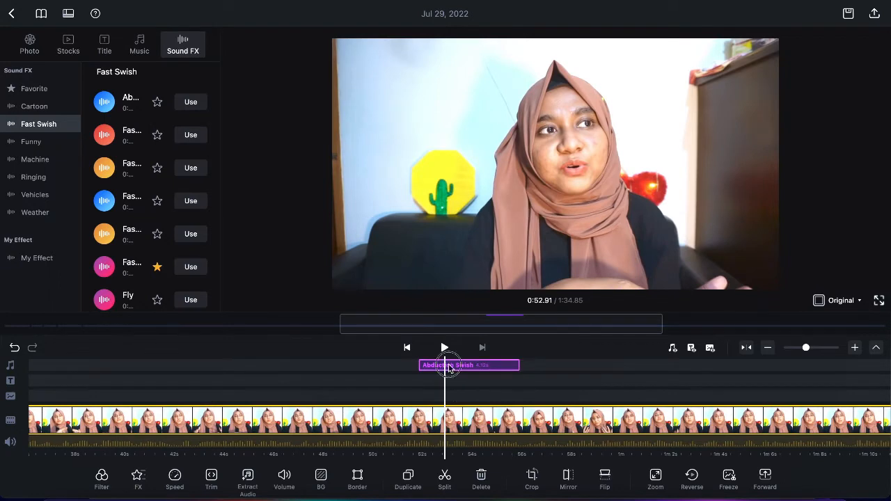
{"action": "key", "text": "Delete"}
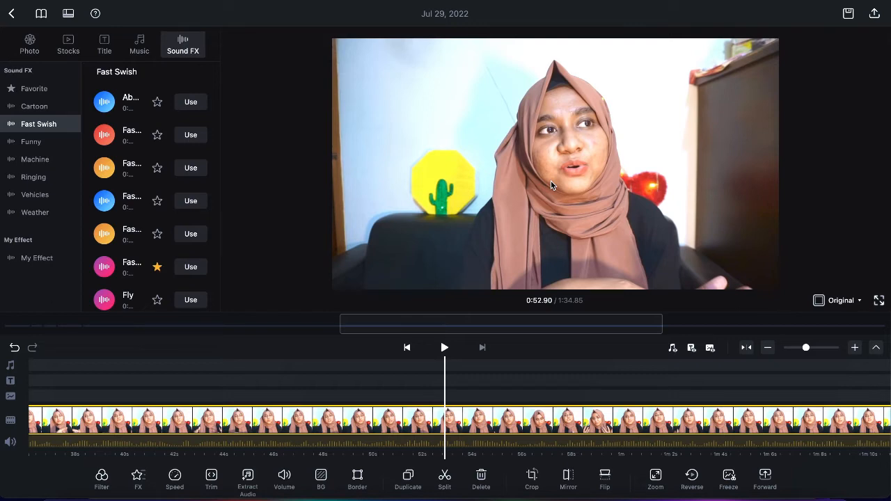
Step: Save the Jul 29, 2022 project to the projects list and reopen it
{"action": "left_click", "coordinate": [849, 13]}
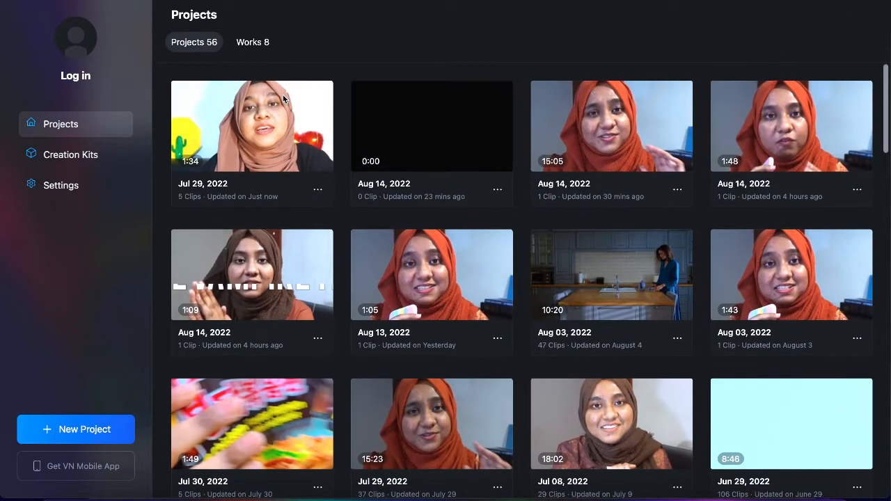
{"action": "left_click", "coordinate": [283, 96]}
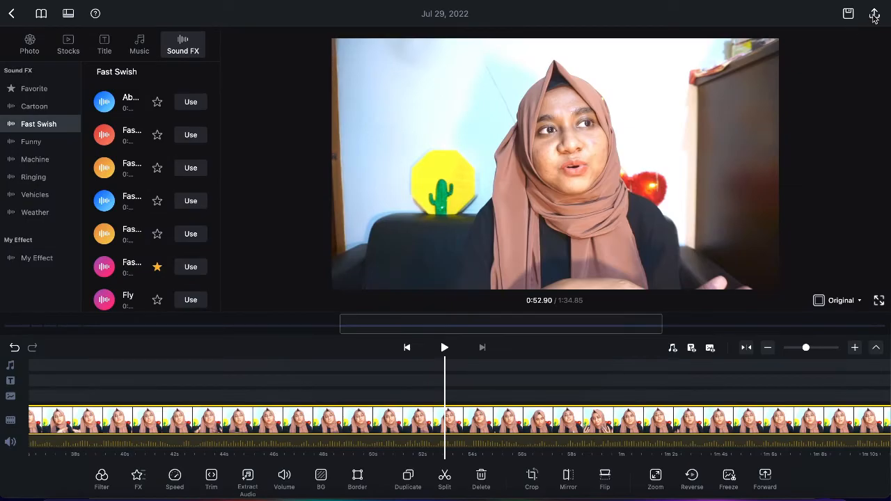
Step: Open the export settings, compare the Auto and Manual modes, and try a manual resolution of 4K
{"action": "left_click", "coordinate": [874, 15]}
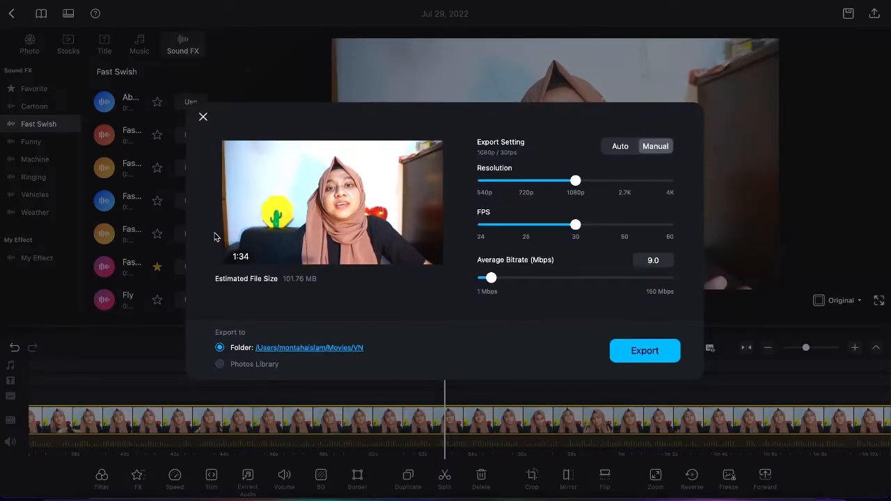
{"action": "left_click", "coordinate": [203, 116]}
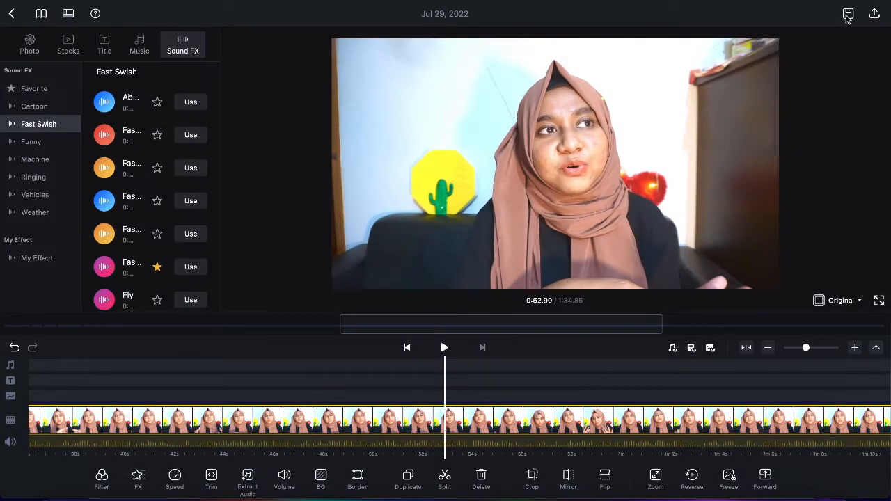
{"action": "left_click", "coordinate": [874, 15]}
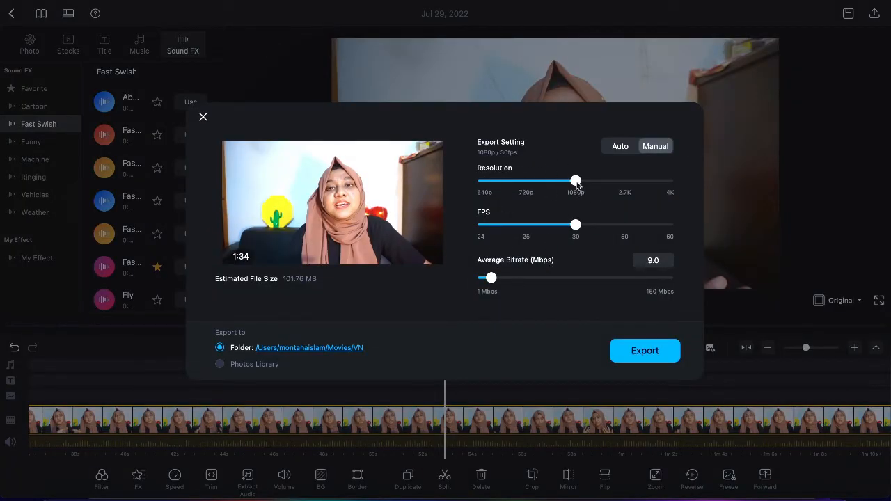
{"action": "left_click", "coordinate": [614, 149]}
{"action": "left_click", "coordinate": [644, 148]}
{"action": "left_click", "coordinate": [670, 185]}
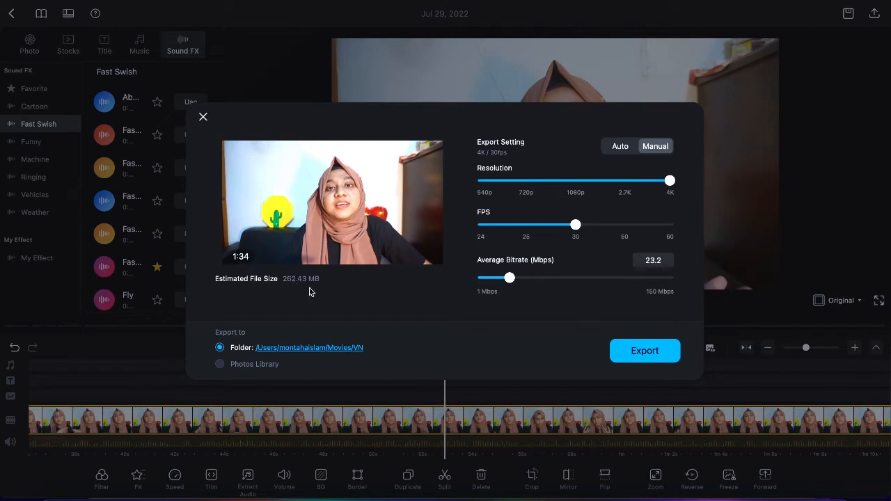
Step: Try export frame rates of 60 and 25 fps and a 720p resolution, and close the export settings without exporting
{"action": "left_click", "coordinate": [666, 227]}
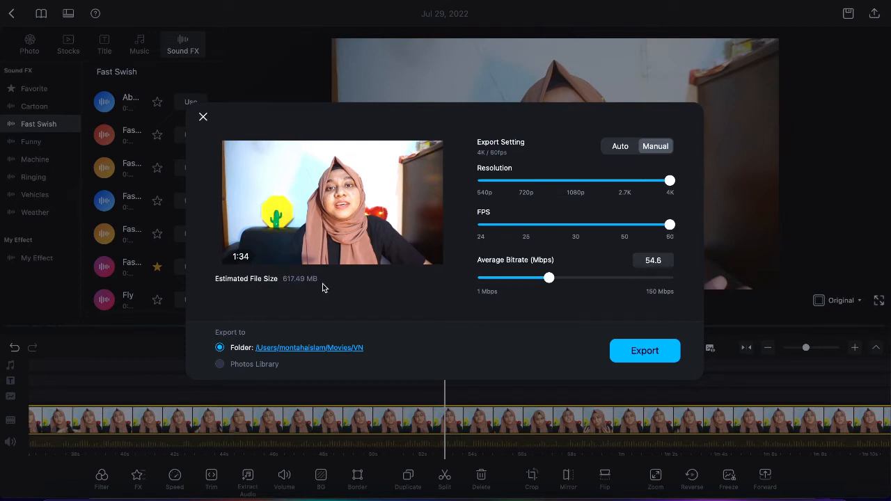
{"action": "left_click", "coordinate": [531, 225]}
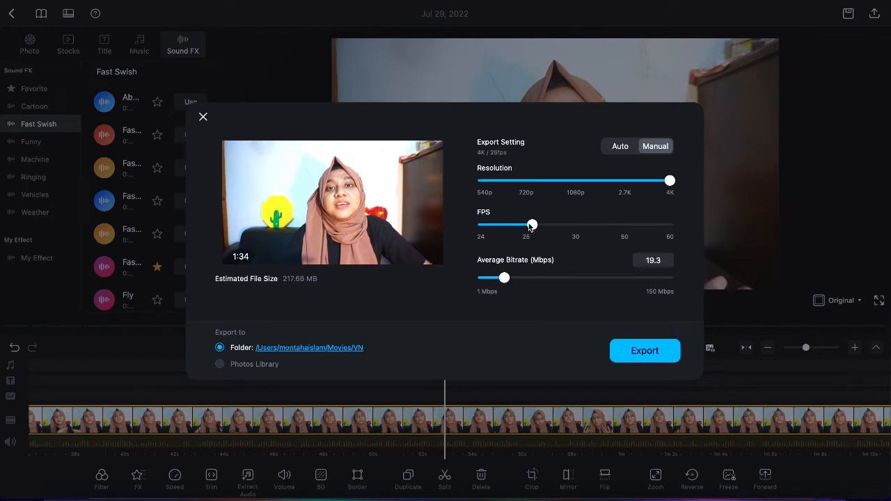
{"action": "left_click", "coordinate": [532, 182]}
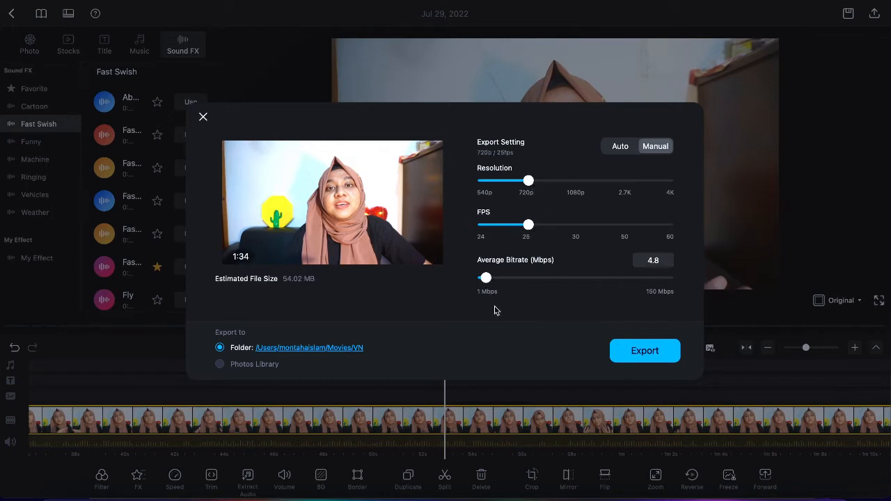
{"action": "left_click", "coordinate": [203, 117]}
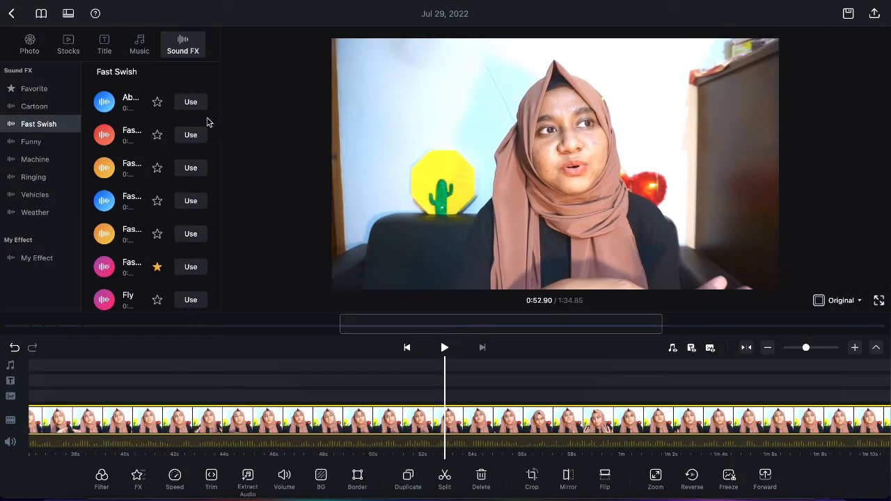
Step: Return to the projects list and look through the saved projects down to the oldest ones
{"action": "left_click", "coordinate": [11, 14]}
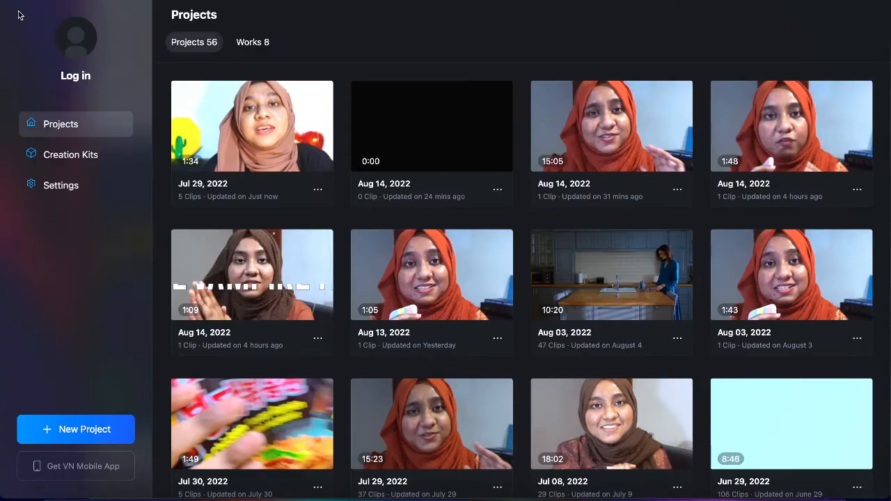
{"action": "scroll", "coordinate": [396, 233], "scroll_direction": "down", "scroll_amount": 15}
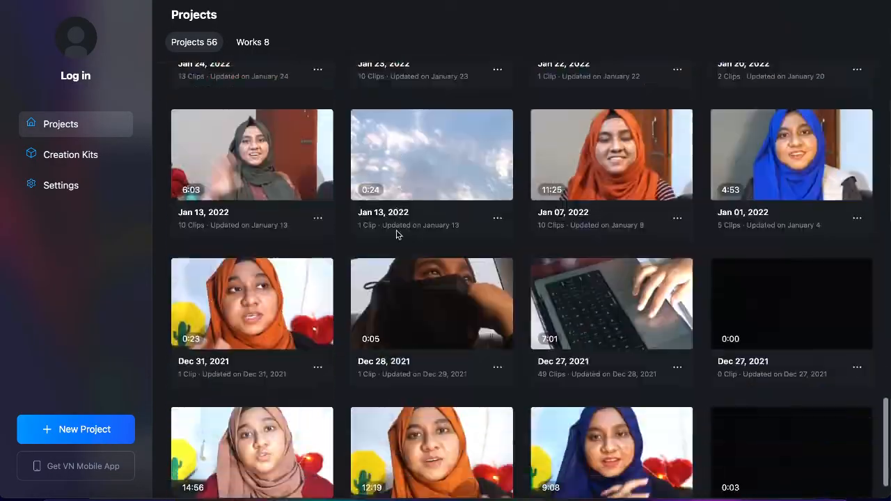
{"action": "scroll", "coordinate": [396, 234], "scroll_direction": "up", "scroll_amount": 10}
{"action": "scroll", "coordinate": [396, 234], "scroll_direction": "up", "scroll_amount": 3}
{"action": "scroll", "coordinate": [396, 234], "scroll_direction": "down", "scroll_amount": 12}
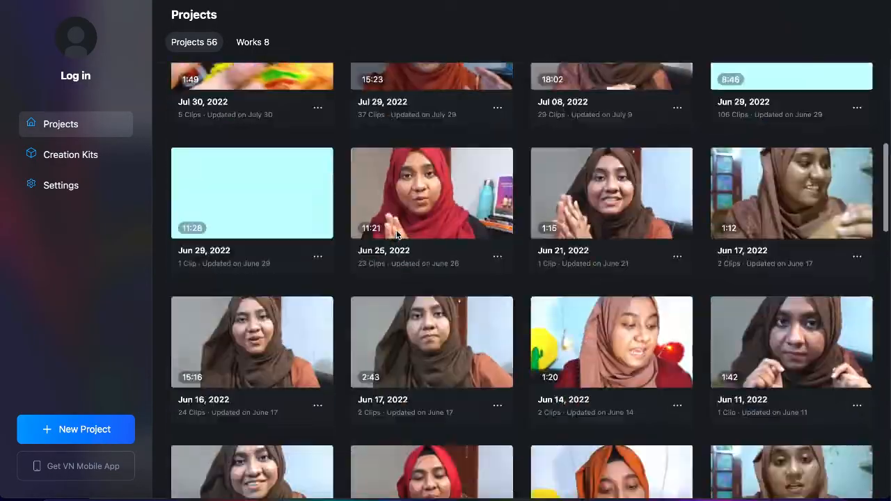
{"action": "scroll", "coordinate": [396, 234], "scroll_direction": "down", "scroll_amount": 2}
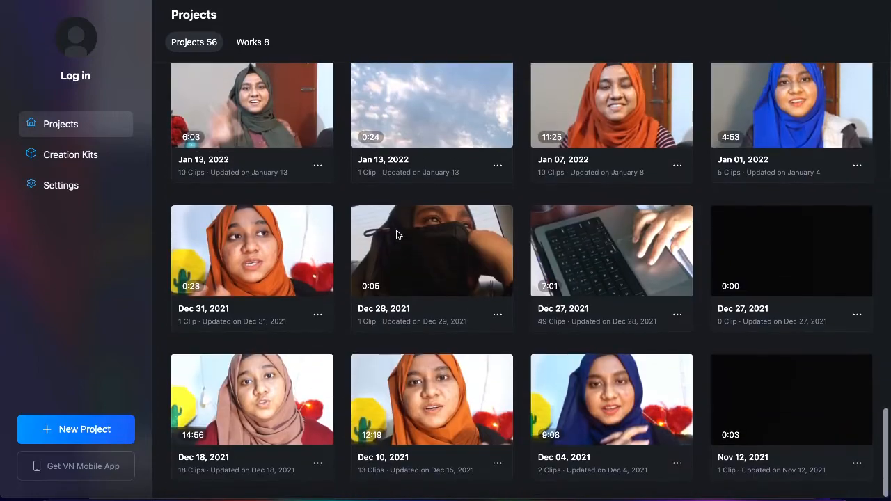
{"action": "scroll", "coordinate": [396, 234], "scroll_direction": "up", "scroll_amount": 15}
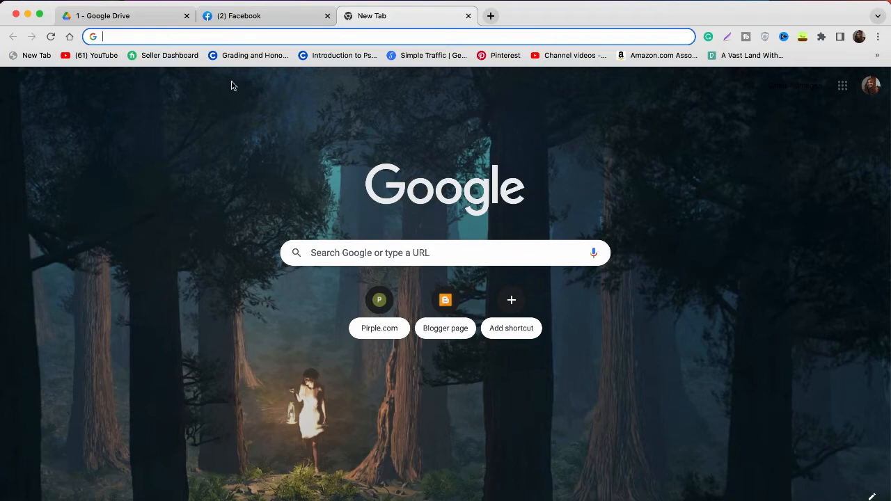
Step: Switch to Google Chrome, open the suggested veed.io editor project, and go to the VEED dashboard
{"action": "type", "text": "veed"}
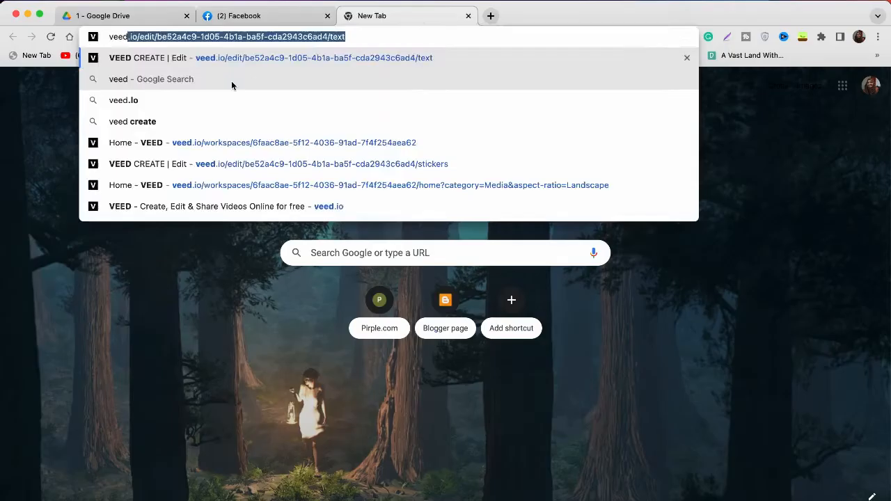
{"action": "key", "text": "Return"}
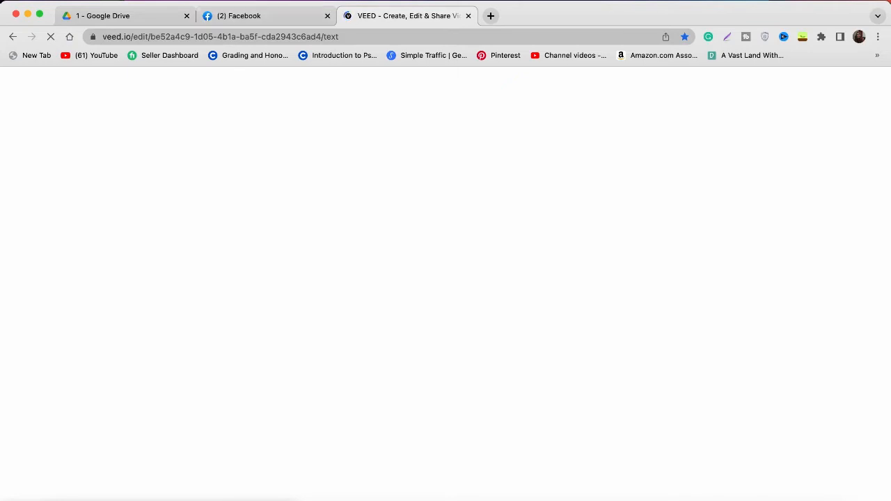
{"action": "left_click", "coordinate": [678, 1]}
{"action": "left_click", "coordinate": [677, 0]}
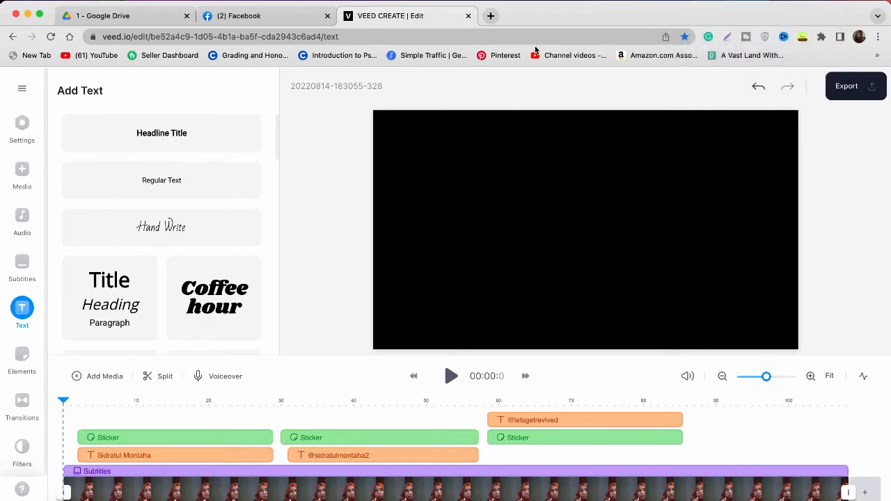
{"action": "left_click", "coordinate": [22, 88]}
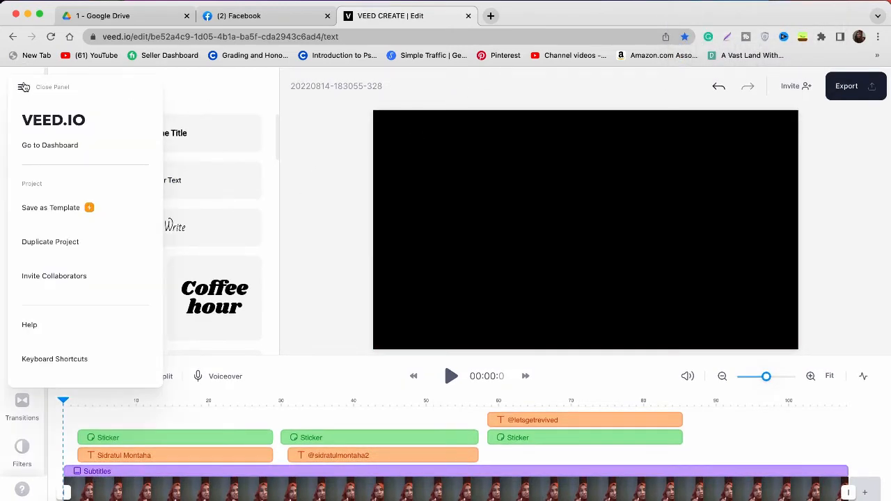
{"action": "left_click", "coordinate": [48, 143]}
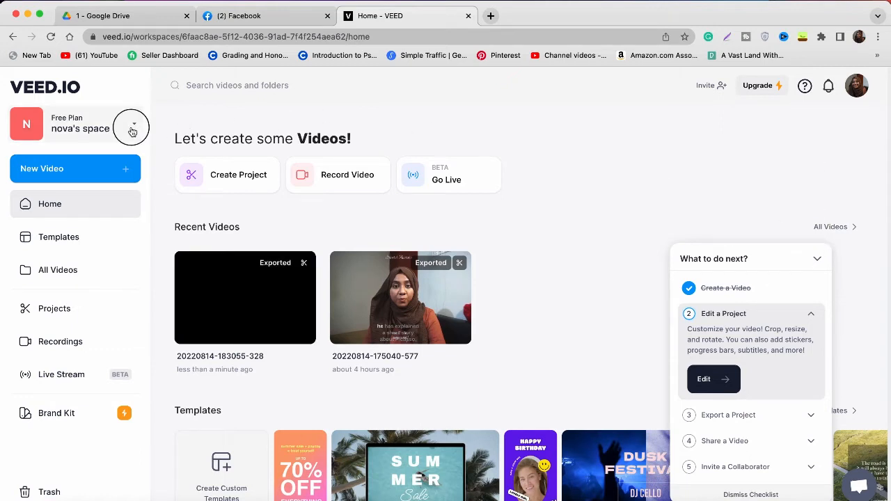
Step: Check the workspace's available subtitle time and look over the Basic, Pro and Business upgrade plans
{"action": "left_click", "coordinate": [132, 131]}
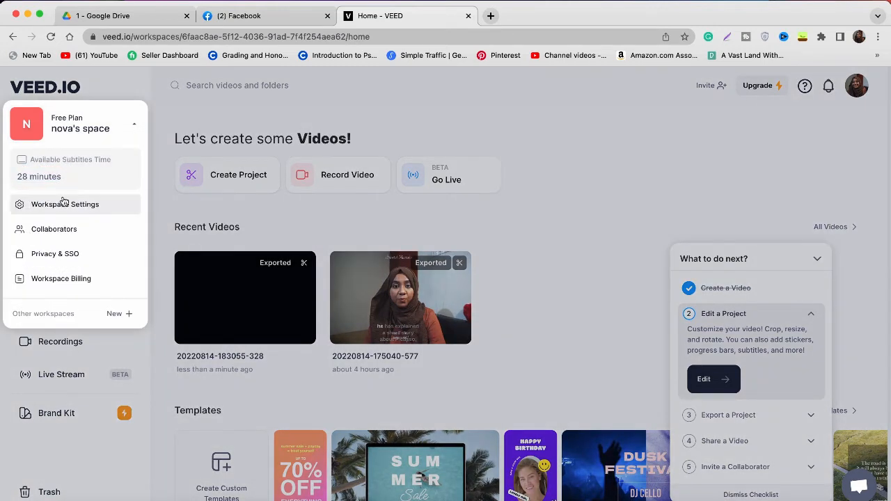
{"action": "left_click", "coordinate": [129, 131]}
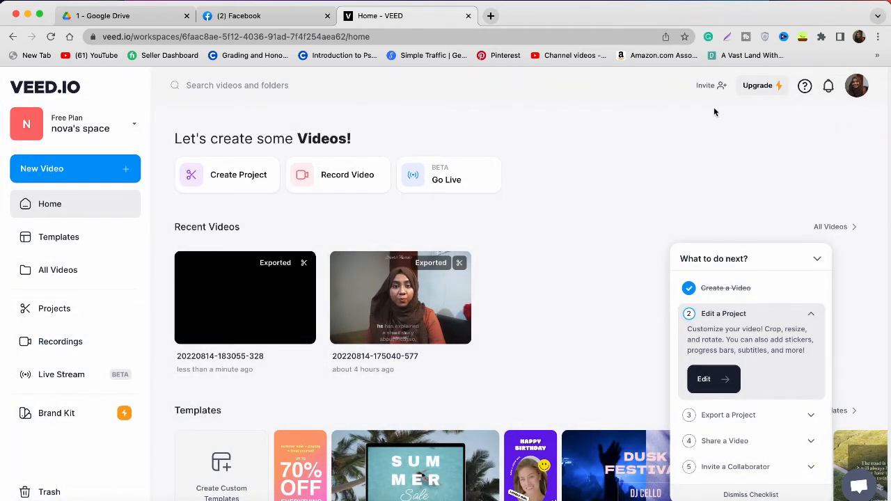
{"action": "left_click", "coordinate": [760, 85]}
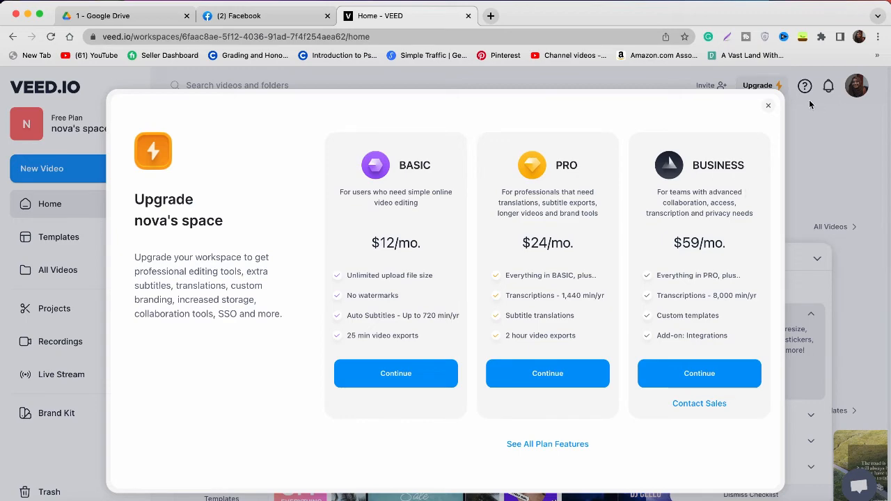
{"action": "left_click", "coordinate": [768, 105]}
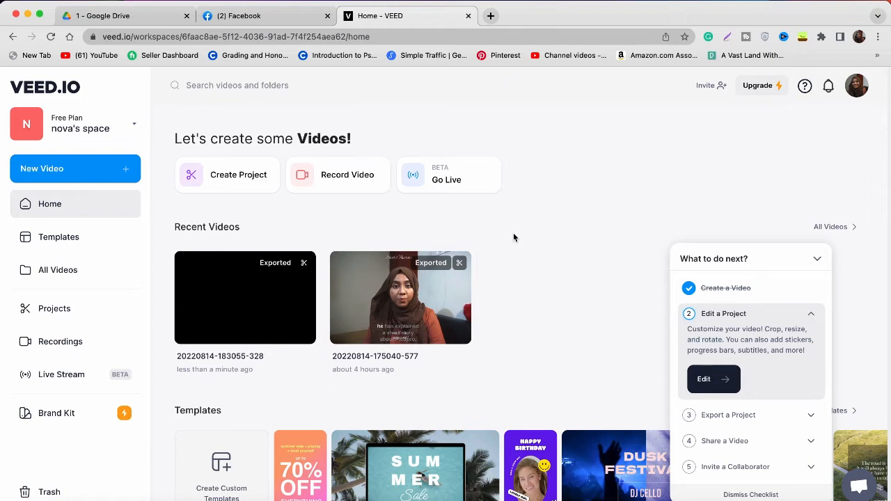
Step: Collapse the "What to do next?" checklist and look over the dashboard's recent videos and templates
{"action": "left_click", "coordinate": [817, 258]}
{"action": "scroll", "coordinate": [533, 339], "scroll_direction": "down", "scroll_amount": 1}
{"action": "scroll", "coordinate": [534, 339], "scroll_direction": "up", "scroll_amount": 1}
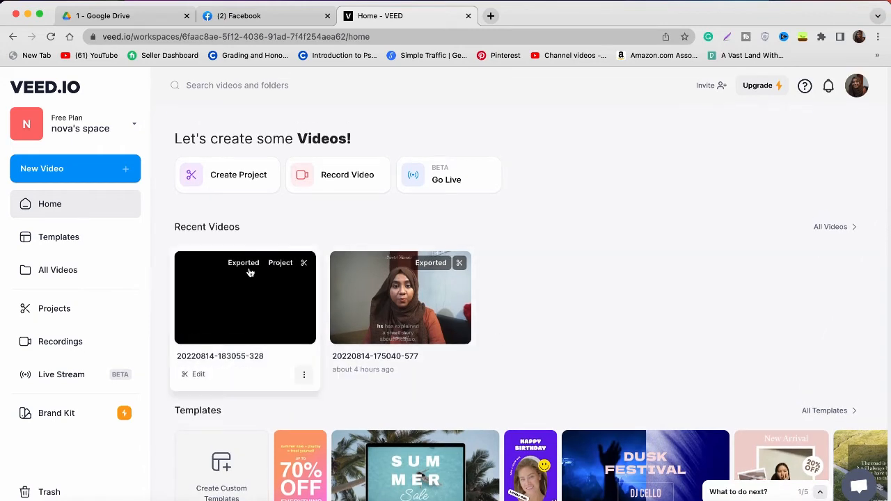
Step: Look through the VEED template gallery and the workspace's saved videos and folders
{"action": "left_click", "coordinate": [62, 238]}
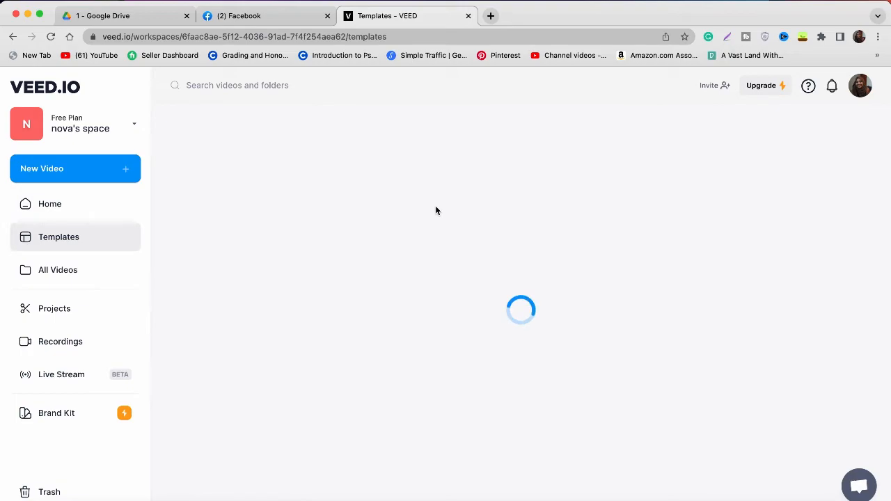
{"action": "scroll", "coordinate": [436, 211], "scroll_direction": "down", "scroll_amount": 8}
{"action": "scroll", "coordinate": [436, 211], "scroll_direction": "down", "scroll_amount": 4}
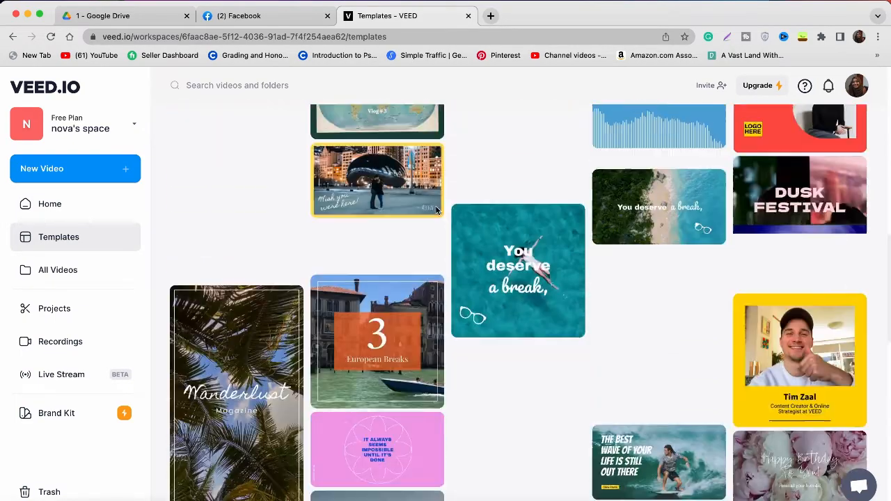
{"action": "scroll", "coordinate": [436, 211], "scroll_direction": "up", "scroll_amount": 2}
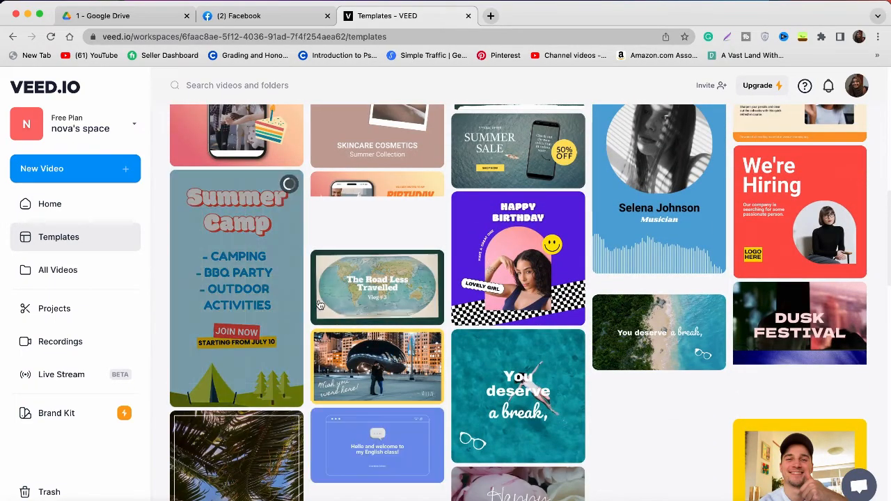
{"action": "scroll", "coordinate": [403, 277], "scroll_direction": "down", "scroll_amount": 5}
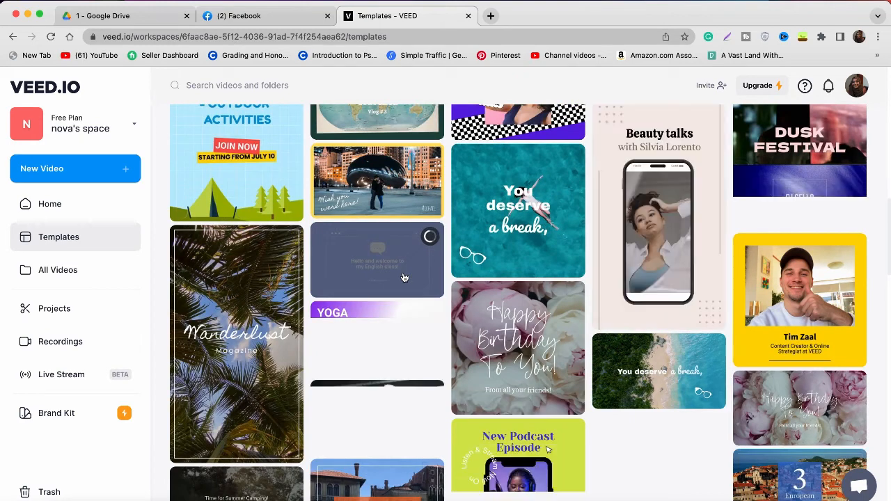
{"action": "scroll", "coordinate": [404, 278], "scroll_direction": "down", "scroll_amount": 3}
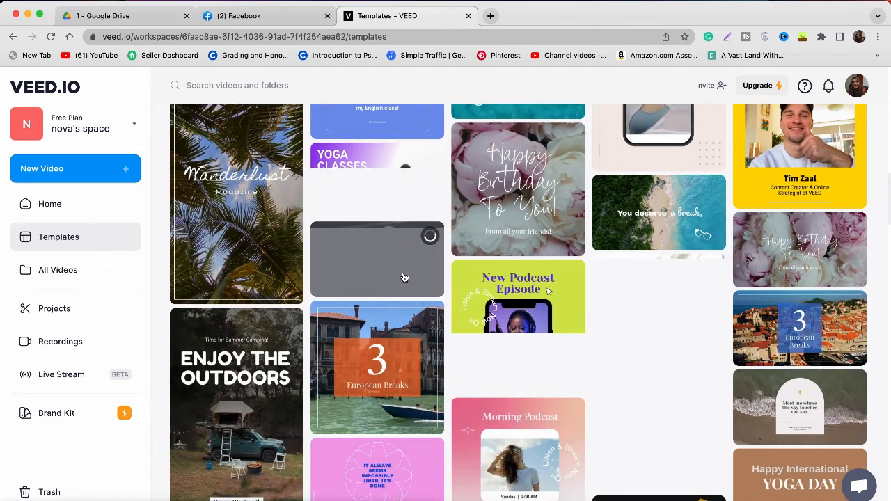
{"action": "scroll", "coordinate": [404, 278], "scroll_direction": "down", "scroll_amount": 3}
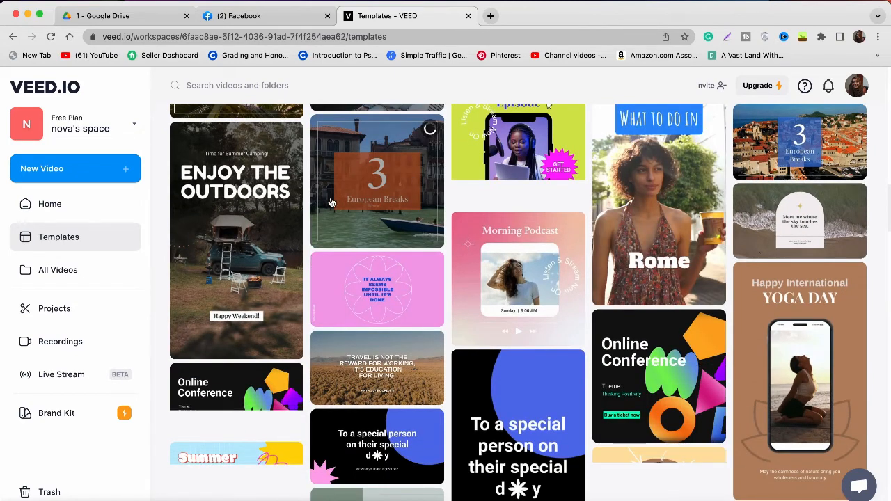
{"action": "left_click", "coordinate": [66, 273]}
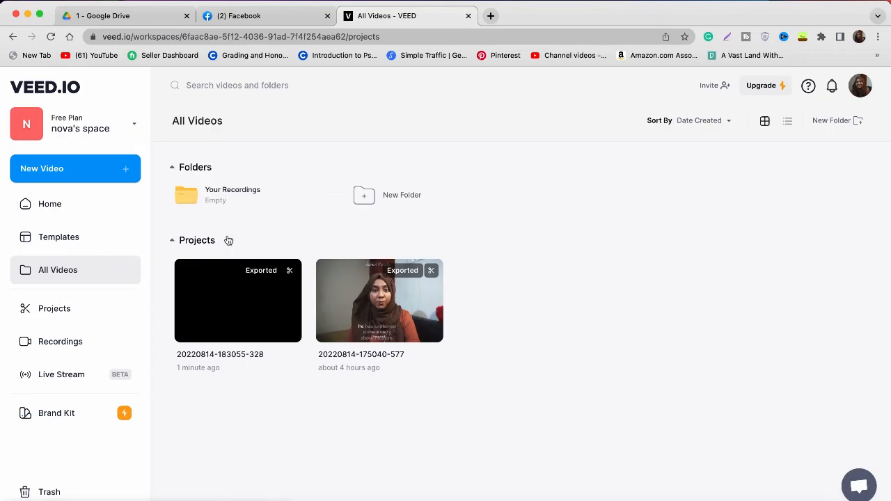
Step: Return to the dashboard home and create a new video project
{"action": "left_click", "coordinate": [104, 202]}
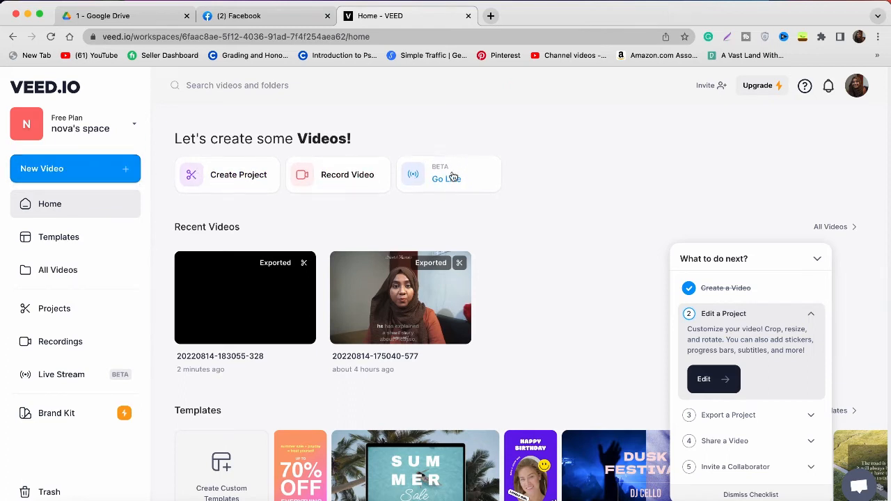
{"action": "left_click", "coordinate": [97, 169]}
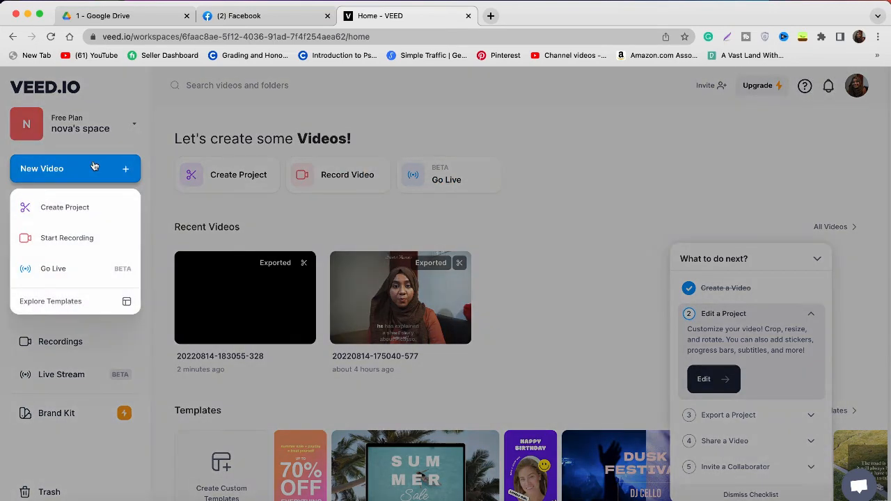
{"action": "left_click", "coordinate": [59, 207]}
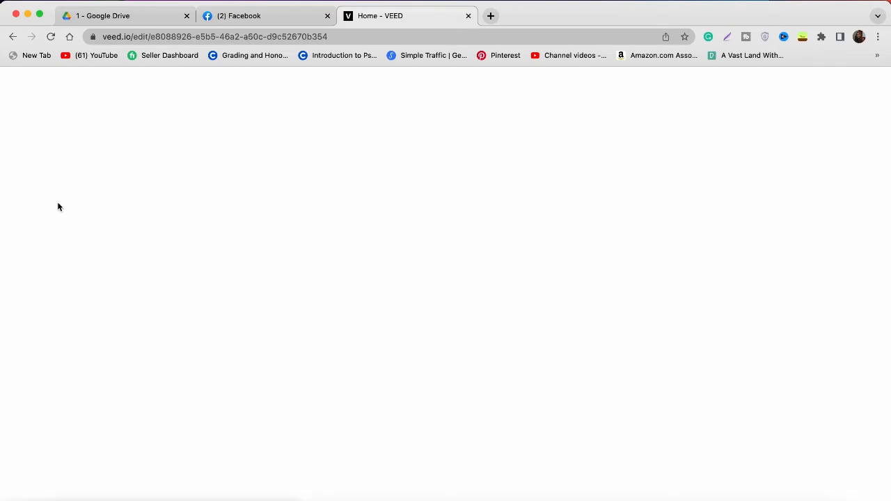
{"action": "key", "text": "super+space"}
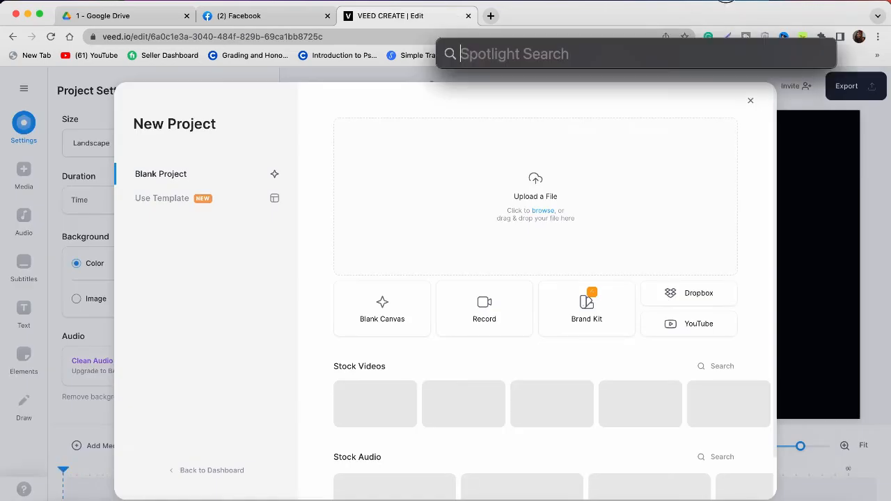
{"action": "type", "text": "mon"}
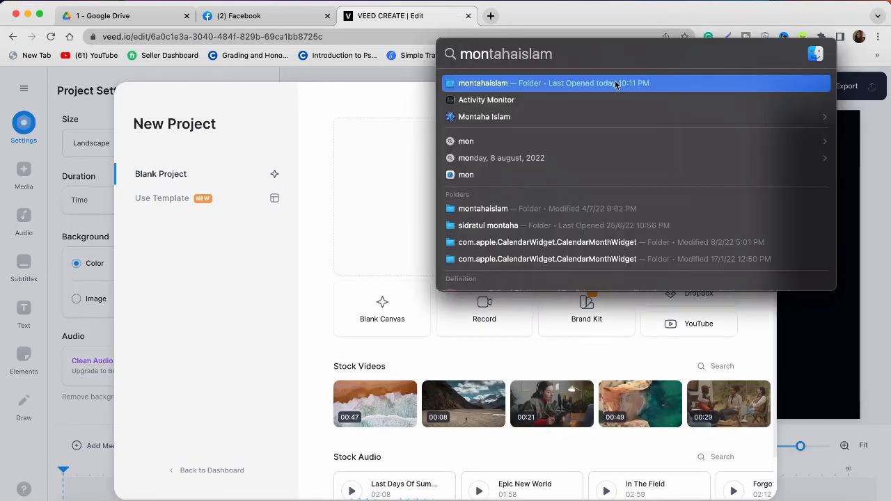
{"action": "left_click", "coordinate": [577, 83]}
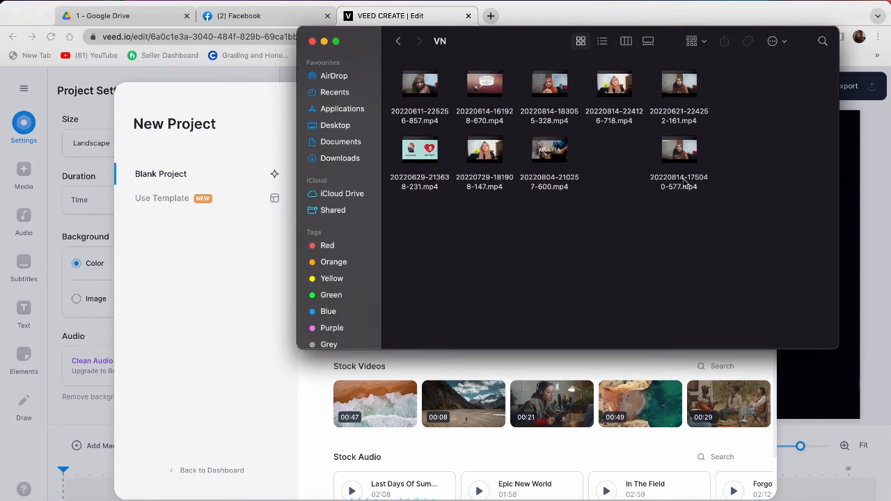
{"action": "left_click_drag", "start_coordinate": [624, 120], "coordinate": [526, 202]}
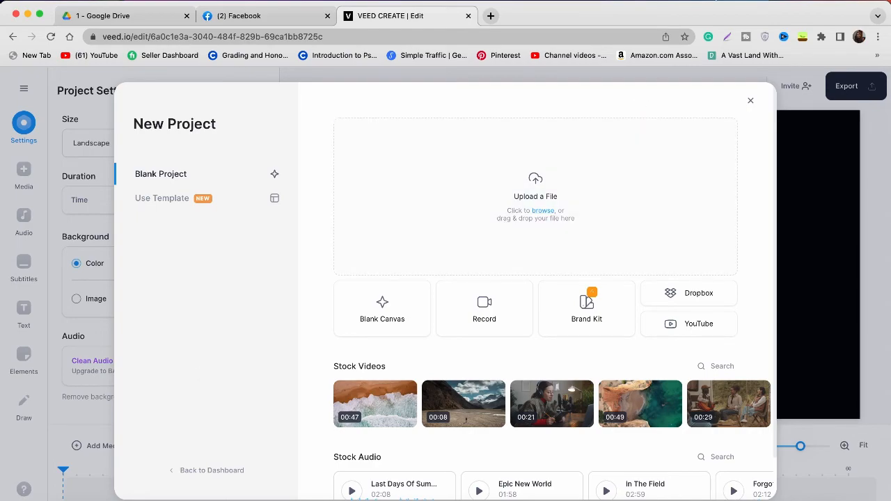
{"action": "key", "text": "ctrl+Up"}
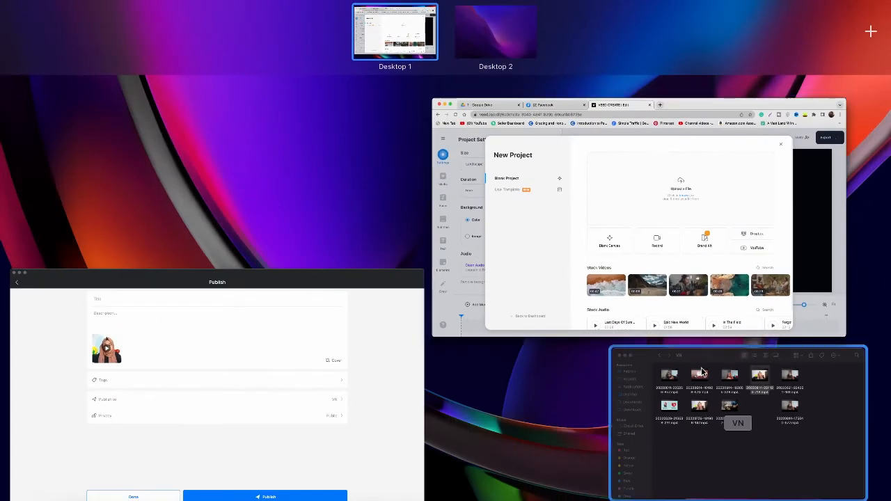
{"action": "left_click", "coordinate": [737, 423]}
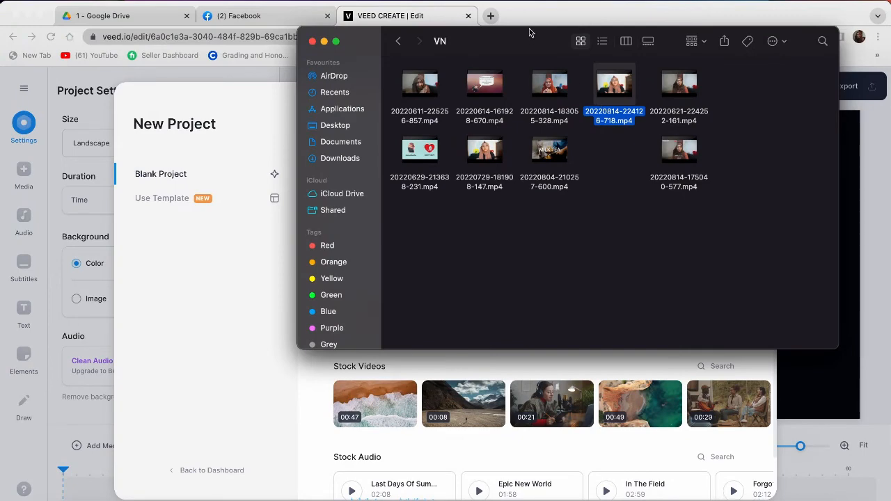
{"action": "left_click_drag", "start_coordinate": [520, 33], "coordinate": [237, 223]}
{"action": "left_click_drag", "start_coordinate": [330, 315], "coordinate": [556, 182]}
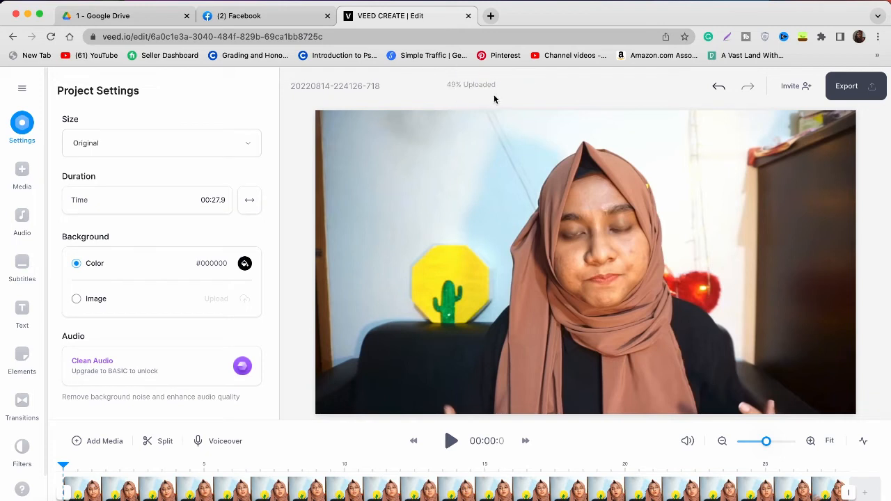
Step: Preview the uploaded video with the system volume lowered and pause it at about 00:08:6
{"action": "left_click", "coordinate": [449, 445]}
{"action": "key", "text": "XF86AudioLowerVolume"}
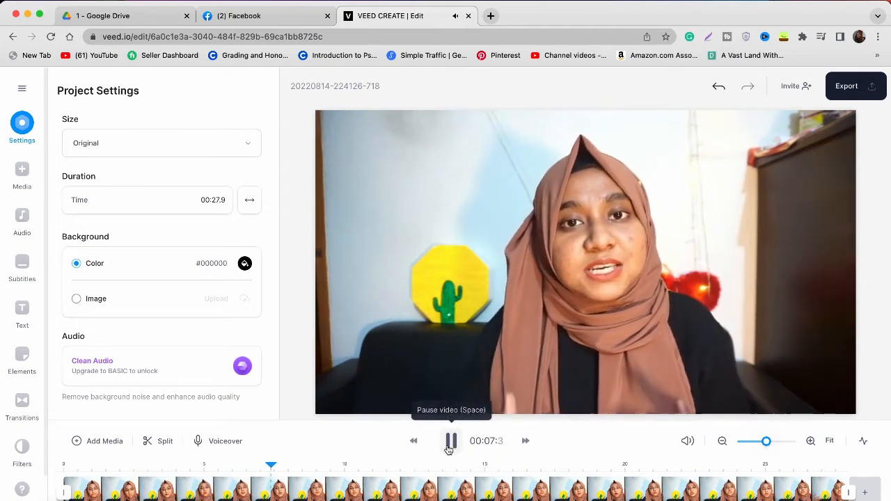
{"action": "left_click", "coordinate": [450, 441]}
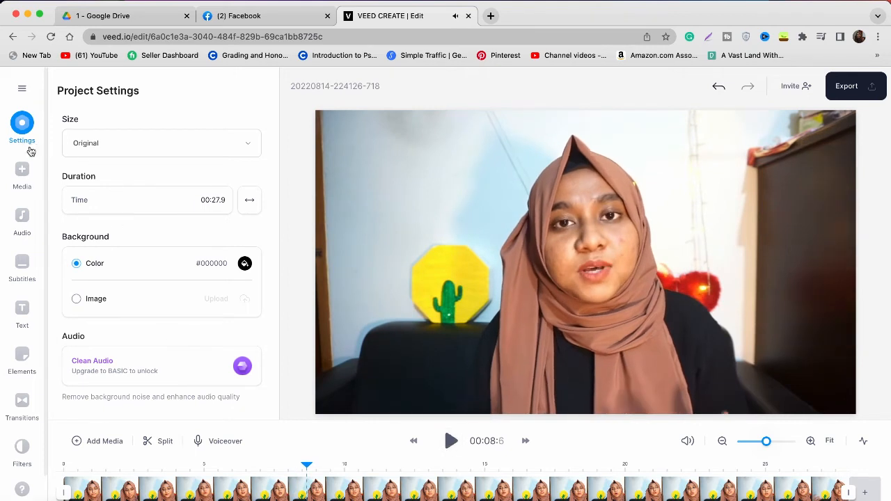
Step: Look over the editor's main menu and its tool categories from Settings to Draw
{"action": "left_click", "coordinate": [22, 92]}
{"action": "left_click", "coordinate": [22, 92]}
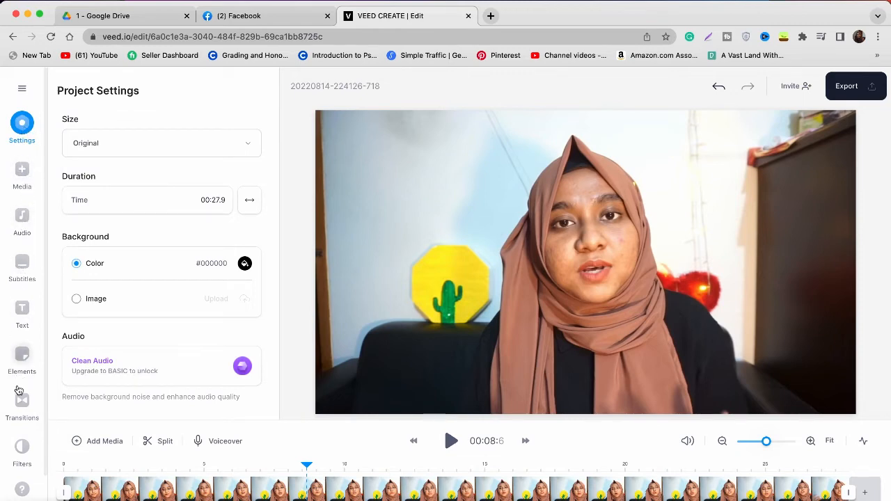
{"action": "scroll", "coordinate": [23, 446], "scroll_direction": "down", "scroll_amount": 1}
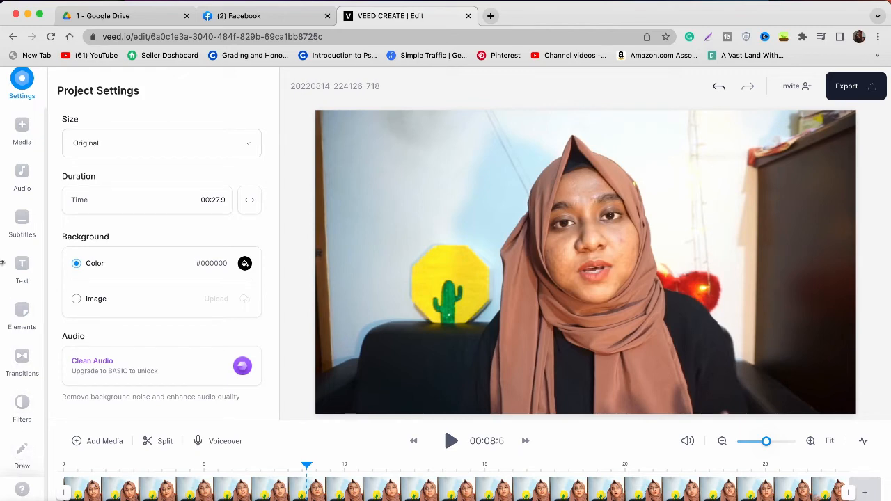
{"action": "scroll", "coordinate": [17, 203], "scroll_direction": "up", "scroll_amount": 1}
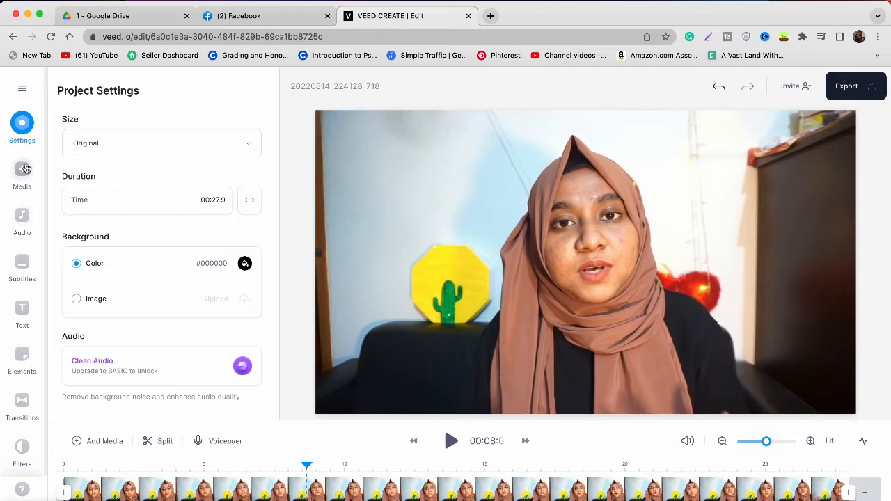
Step: Add the 00:47 beach waves stock video from the media library and look through the other stock videos and audio
{"action": "left_click", "coordinate": [21, 170]}
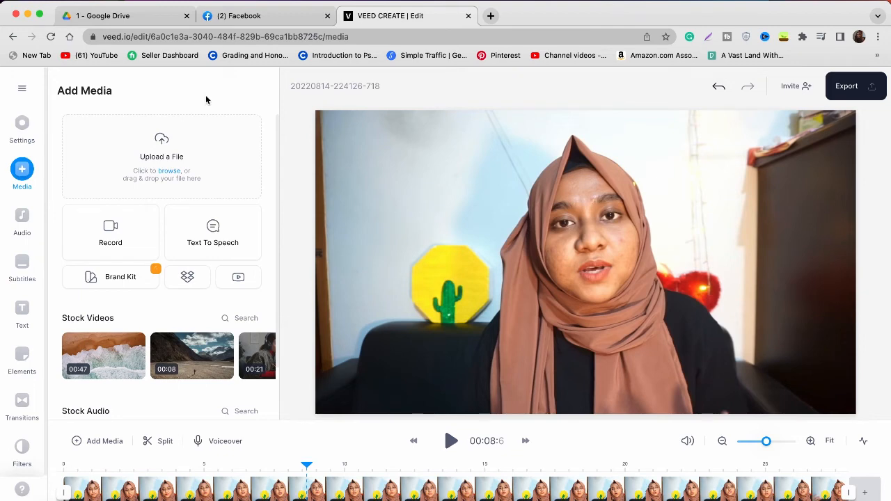
{"action": "left_click", "coordinate": [117, 355]}
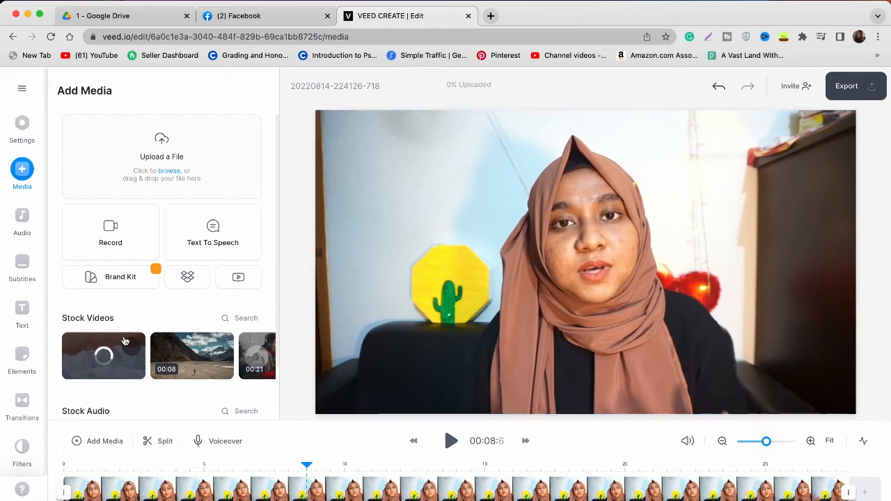
{"action": "scroll", "coordinate": [168, 356], "scroll_direction": "right", "scroll_amount": 10}
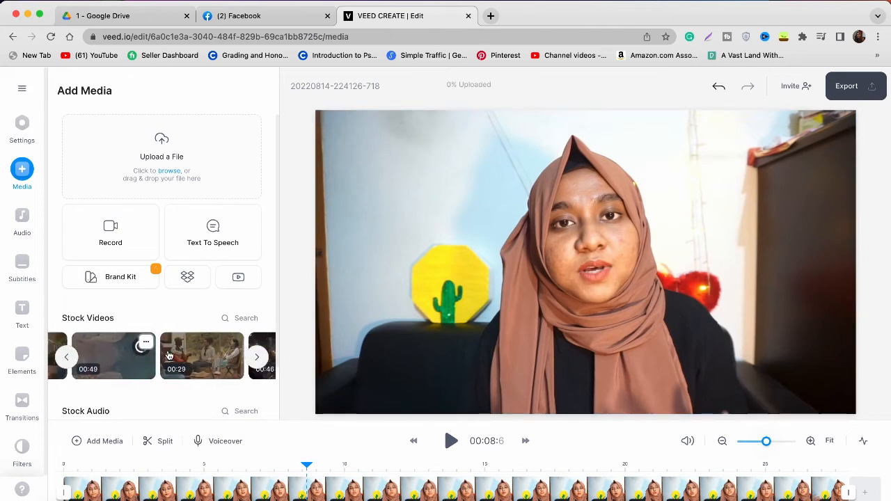
{"action": "scroll", "coordinate": [168, 354], "scroll_direction": "right", "scroll_amount": 10}
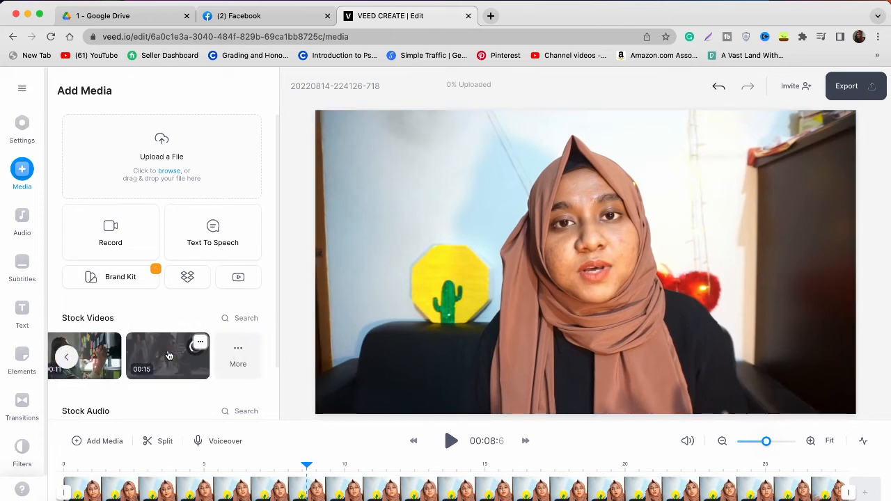
{"action": "scroll", "coordinate": [167, 341], "scroll_direction": "down", "scroll_amount": 2}
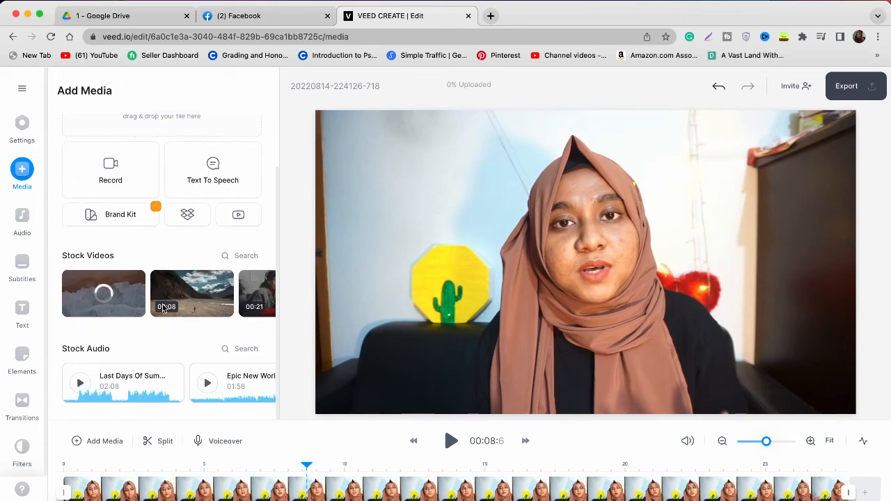
{"action": "scroll", "coordinate": [163, 309], "scroll_direction": "up", "scroll_amount": 2}
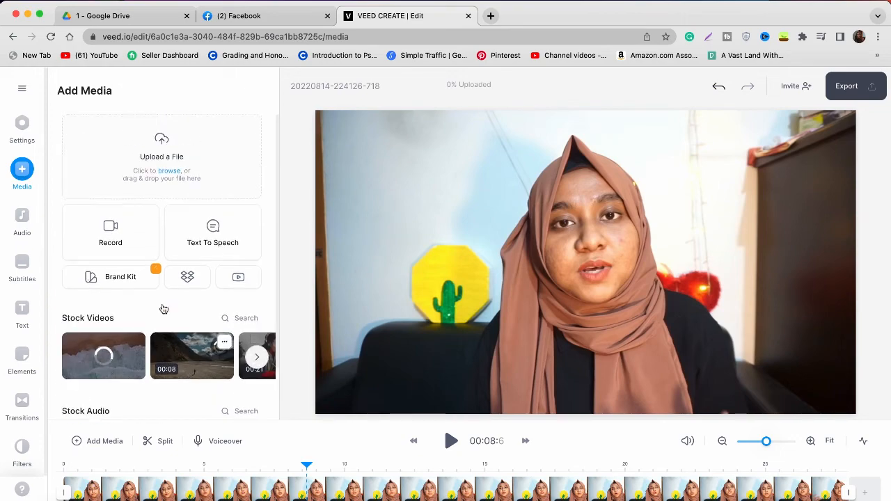
Step: Look over the free photos on unsplash.com in a new browser tab and return to the VEED project
{"action": "left_click", "coordinate": [490, 15]}
{"action": "type", "text": "uns"}
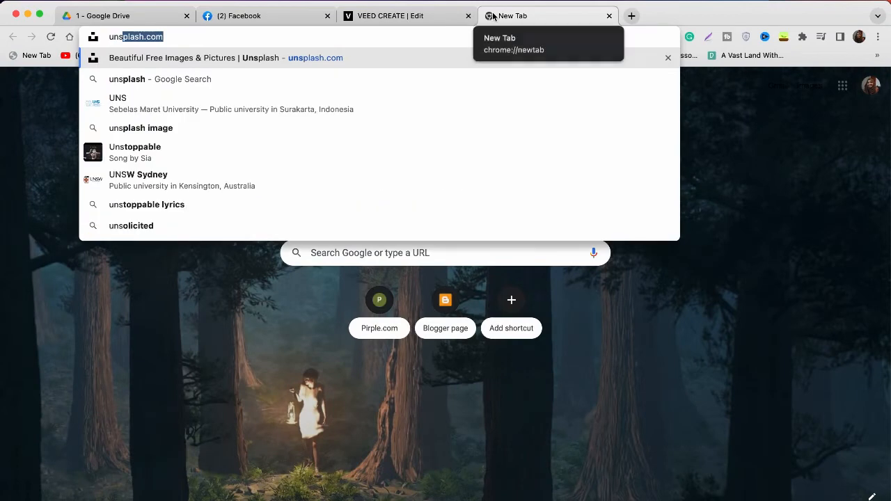
{"action": "key", "text": "Return"}
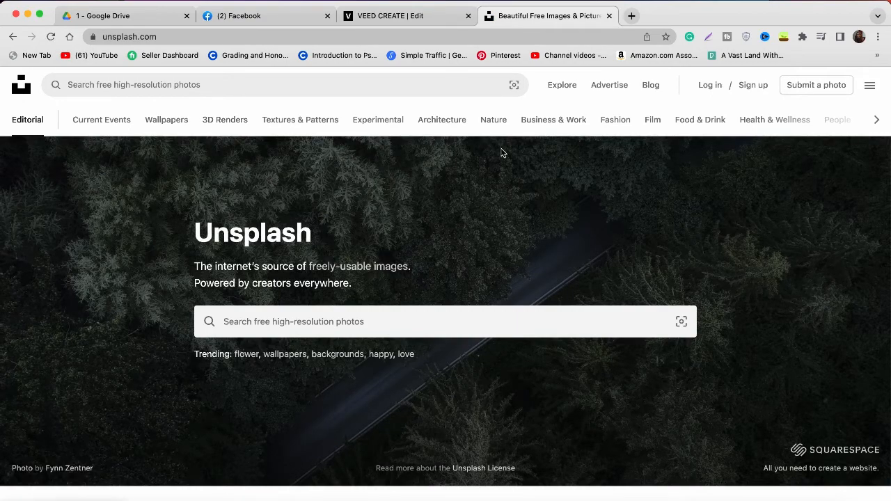
{"action": "scroll", "coordinate": [208, 243], "scroll_direction": "down", "scroll_amount": 10}
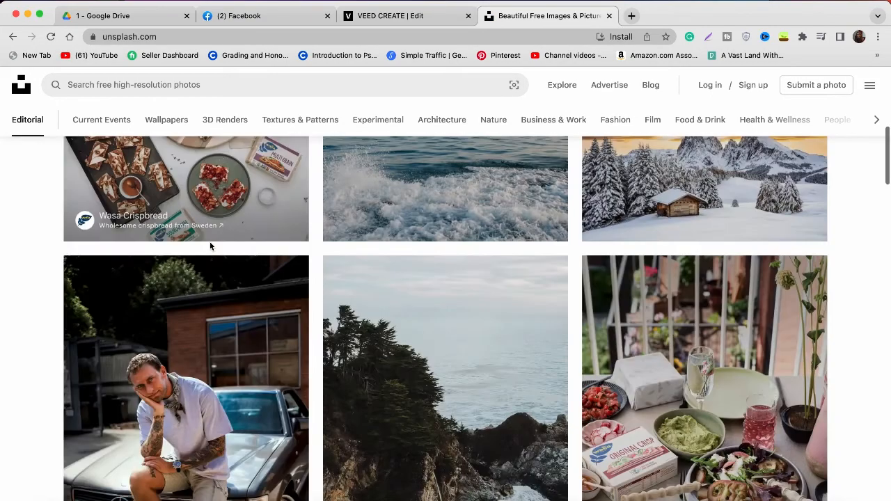
{"action": "scroll", "coordinate": [185, 198], "scroll_direction": "up", "scroll_amount": 3}
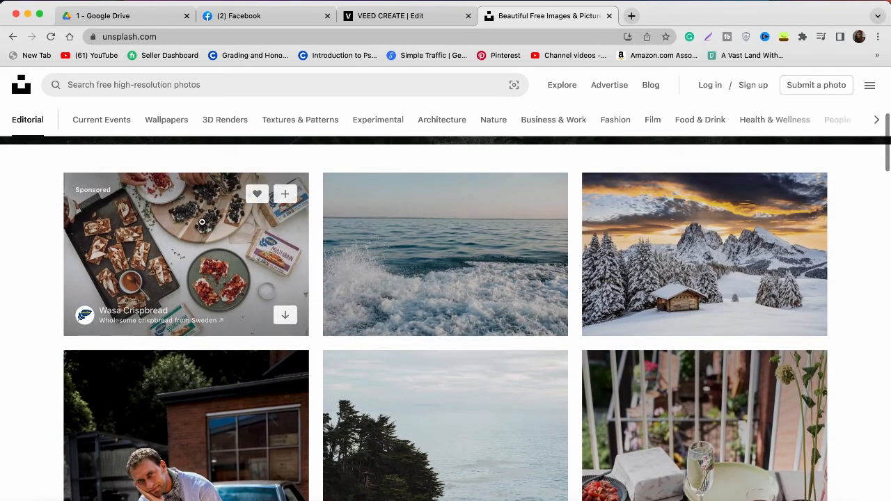
{"action": "left_click", "coordinate": [359, 16]}
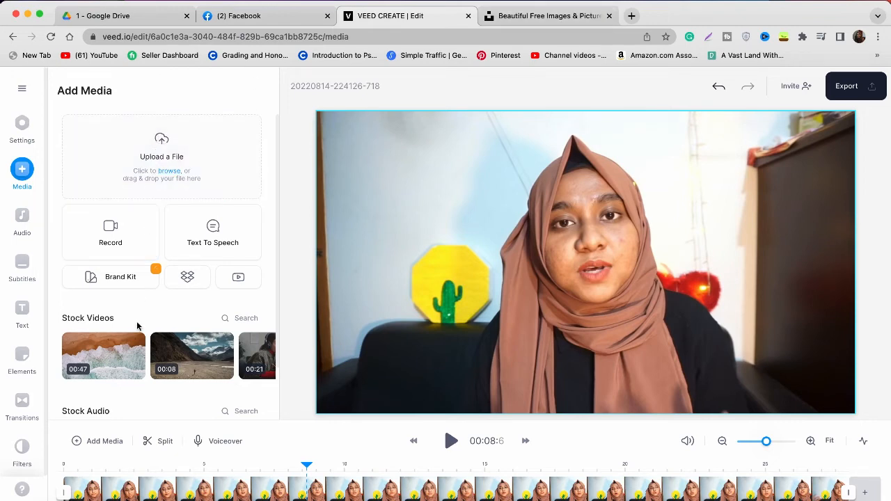
Step: Add the 00:47 beach waves stock video again and open the Text to Speech tool
{"action": "left_click", "coordinate": [102, 356]}
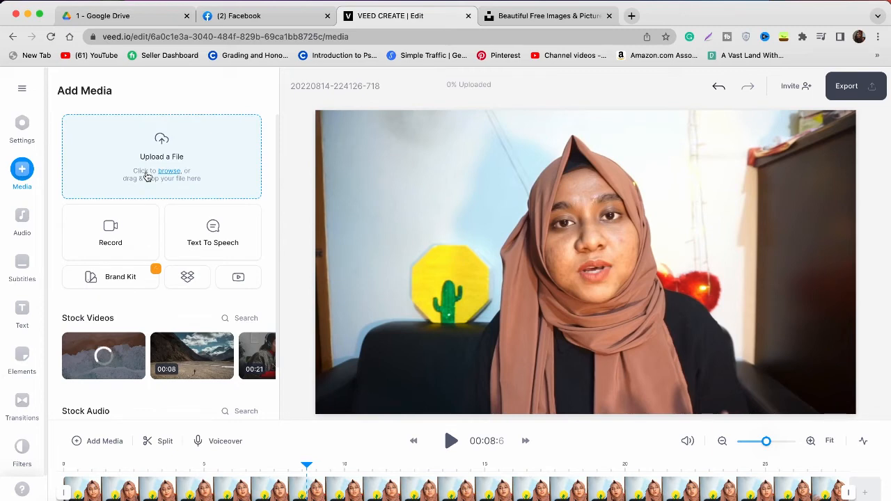
{"action": "left_click", "coordinate": [214, 239]}
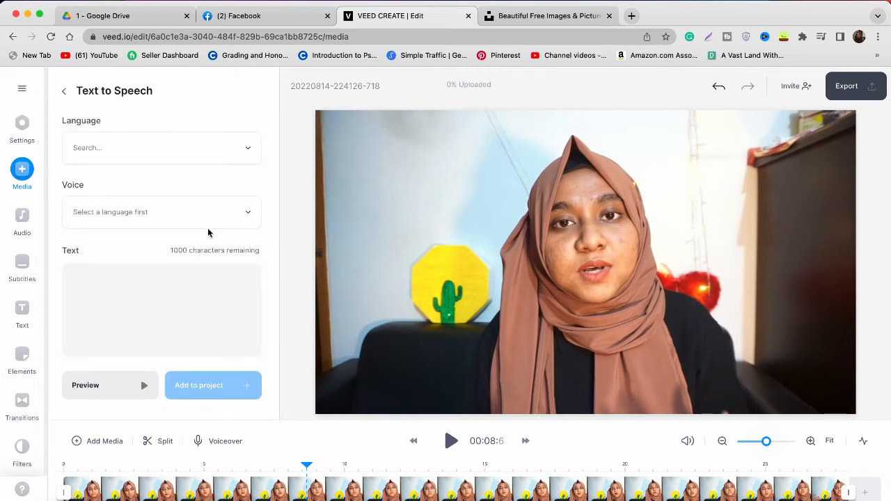
Step: Generate a text-to-speech clip saying "hello" in English (US) with the Jenny (Female) voice and add it to the project
{"action": "left_click", "coordinate": [140, 148]}
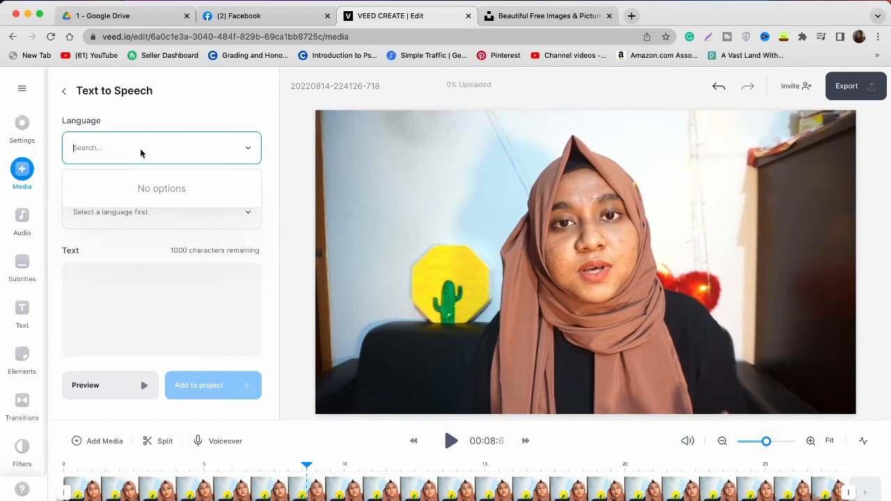
{"action": "left_click", "coordinate": [108, 294]}
{"action": "type", "text": "hello"}
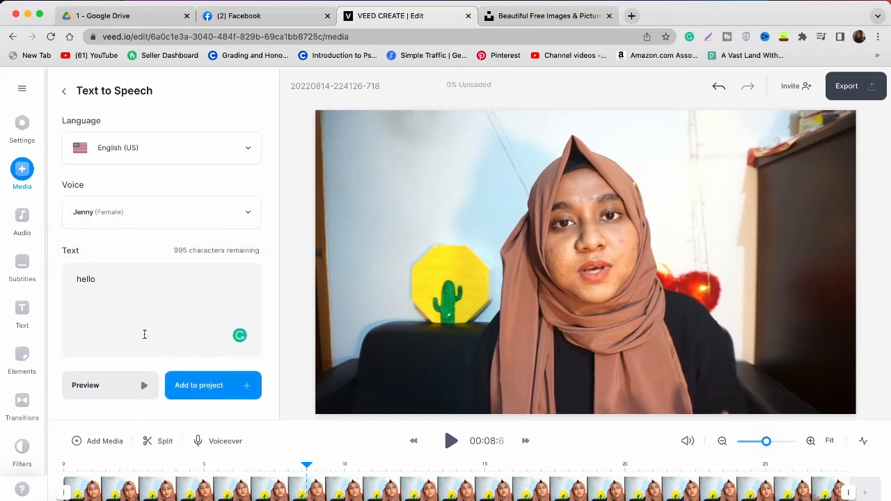
{"action": "left_click", "coordinate": [203, 385]}
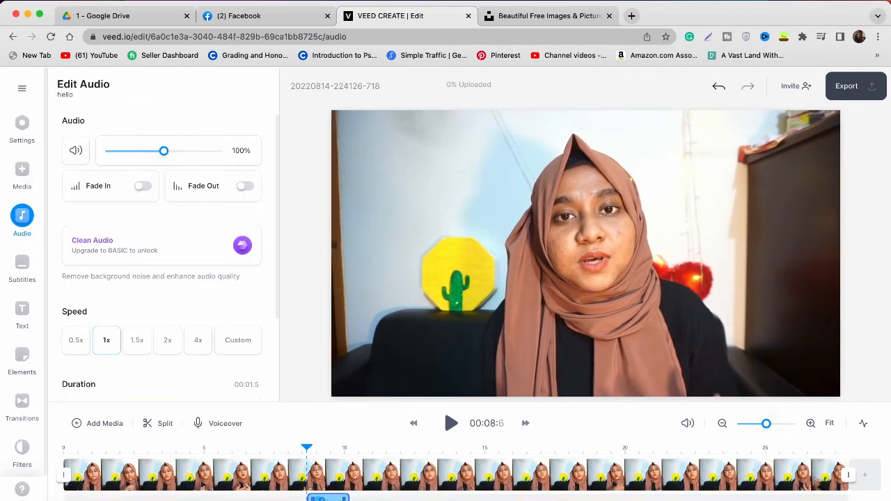
Step: Play back the "hello" speech clip, trim its end to a duration of 00:01.4 and look over its audio settings
{"action": "key", "text": "space"}
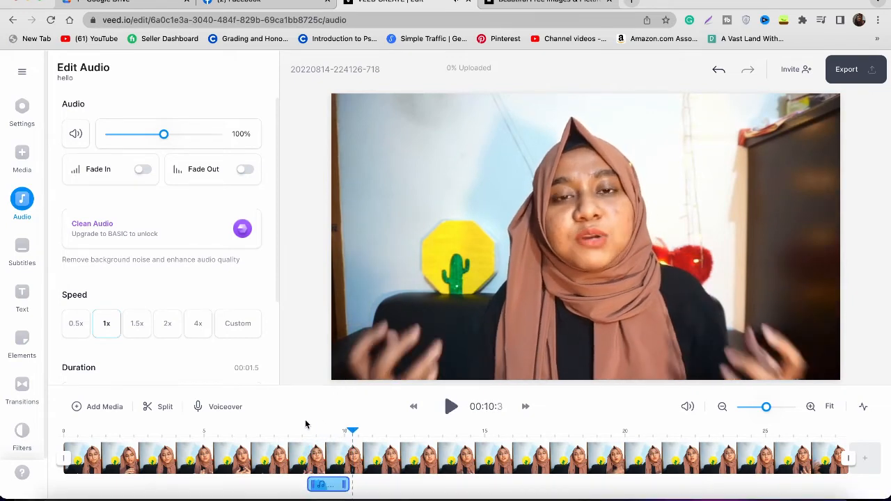
{"action": "left_click", "coordinate": [292, 432]}
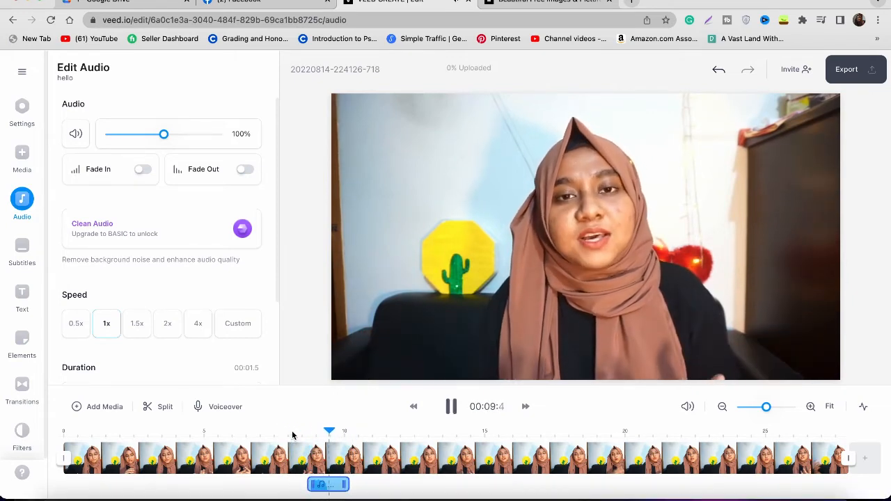
{"action": "key", "text": "space"}
{"action": "scroll", "coordinate": [149, 280], "scroll_direction": "down", "scroll_amount": 3}
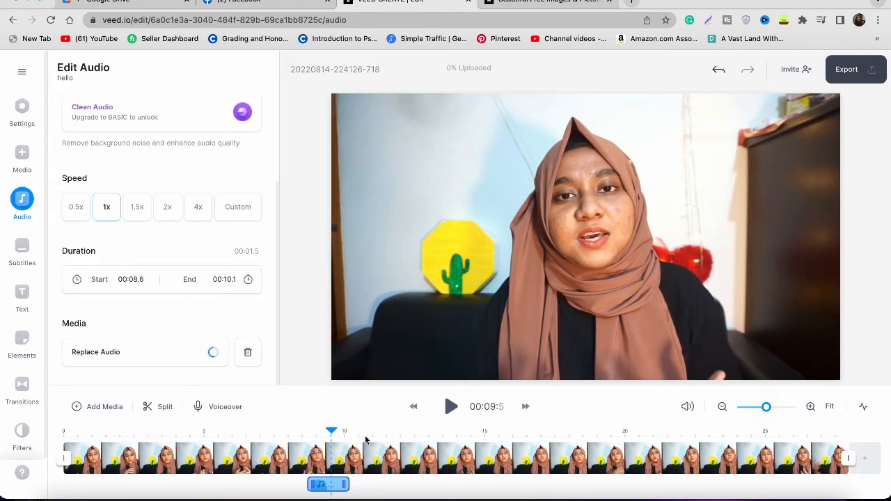
{"action": "left_click_drag", "start_coordinate": [345, 483], "coordinate": [475, 490]}
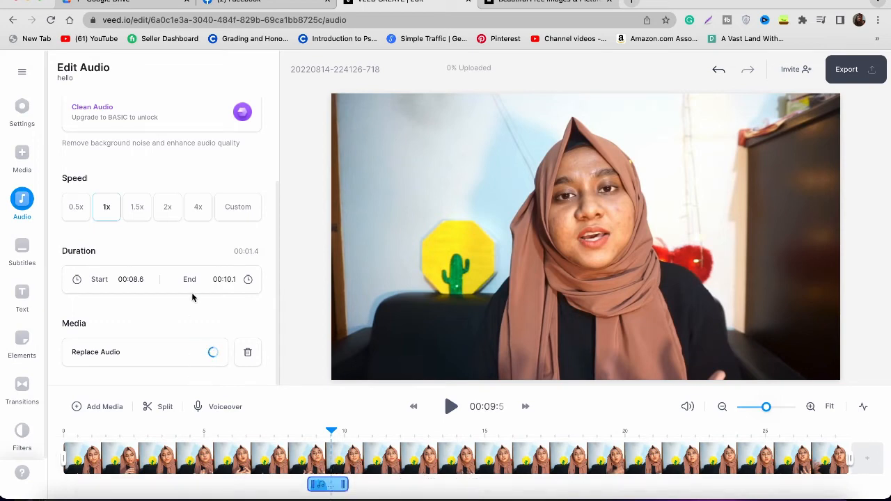
{"action": "scroll", "coordinate": [157, 307], "scroll_direction": "up", "scroll_amount": 2}
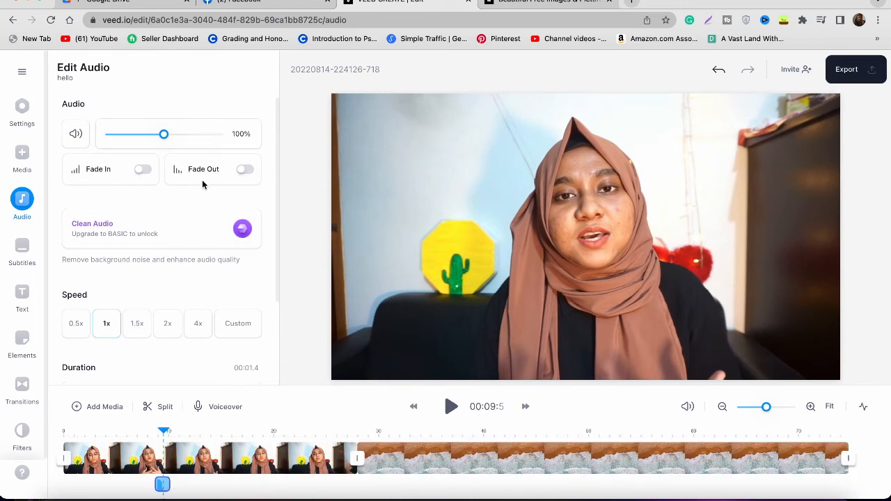
Step: Play the timeline across the cut from the talking-head video into the beach waves clip
{"action": "left_click", "coordinate": [392, 460]}
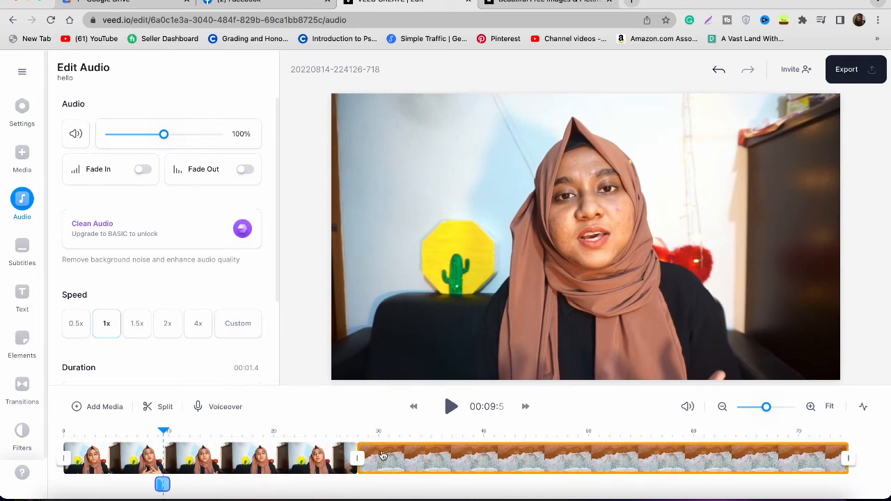
{"action": "left_click", "coordinate": [339, 429]}
{"action": "key", "text": "space"}
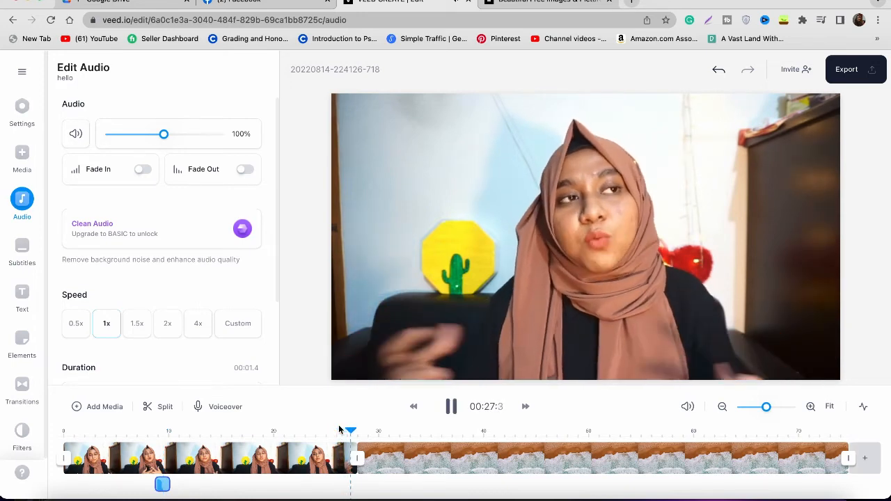
{"action": "key", "text": "space"}
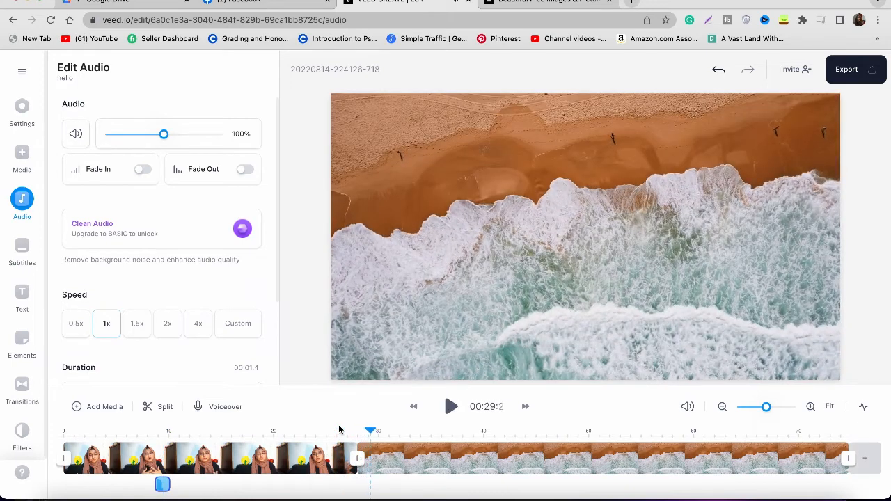
Step: Delete the beach waves clip and place the playhead at about 00:15.9 in the remaining video
{"action": "left_click", "coordinate": [423, 466]}
{"action": "key", "text": "Delete"}
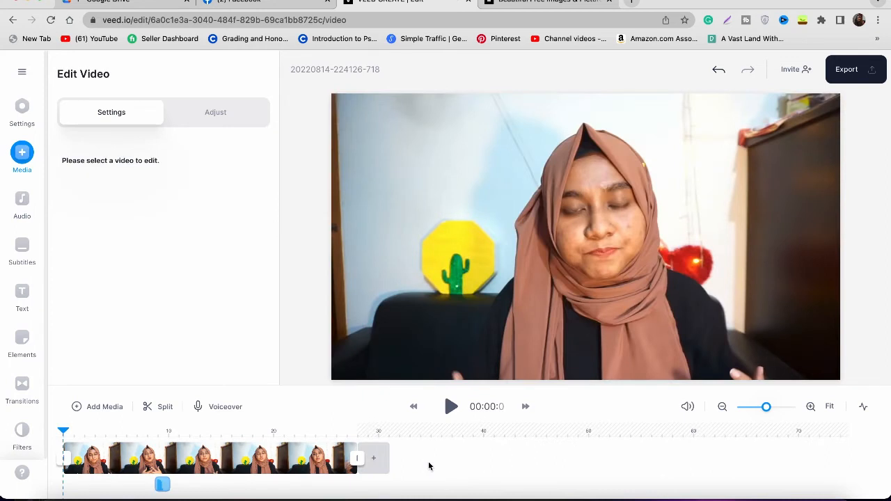
{"action": "key", "text": "super+z"}
{"action": "key", "text": "Delete"}
{"action": "left_click", "coordinate": [232, 428]}
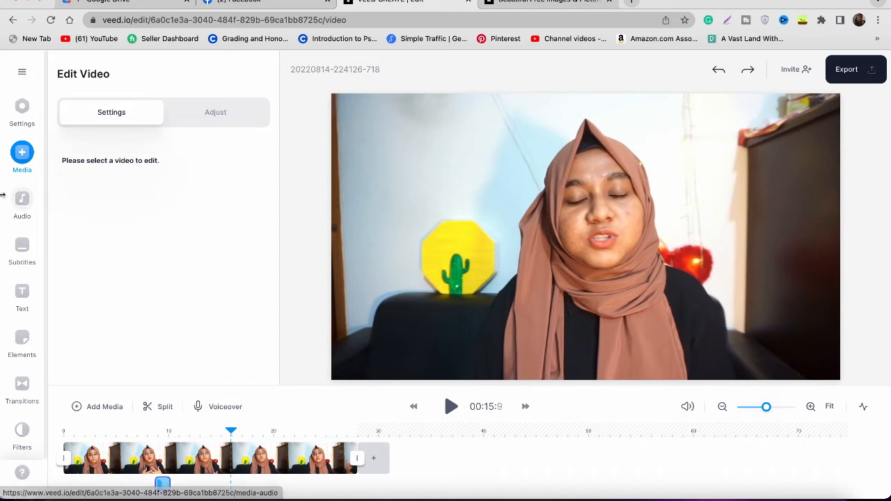
Step: Look over the stock audio tracks in the media library and compare them with the options for adding audio
{"action": "left_click", "coordinate": [15, 165]}
{"action": "scroll", "coordinate": [212, 221], "scroll_direction": "down", "scroll_amount": 2}
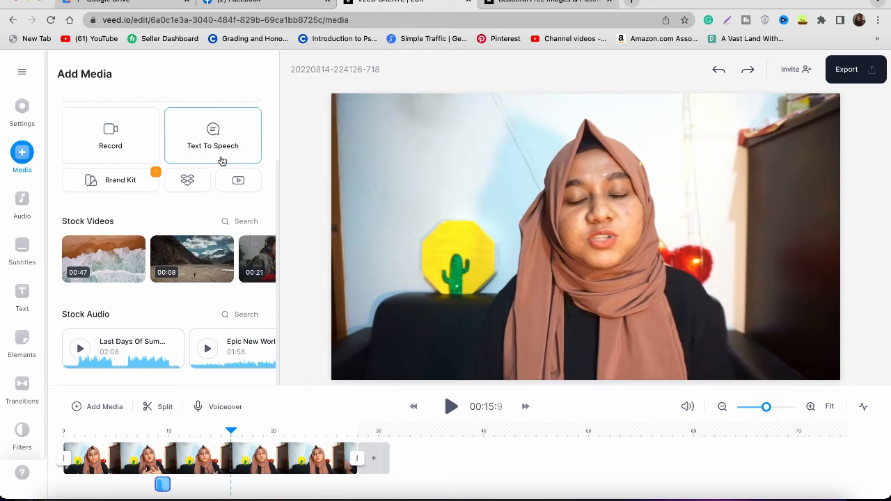
{"action": "scroll", "coordinate": [165, 356], "scroll_direction": "right", "scroll_amount": 3}
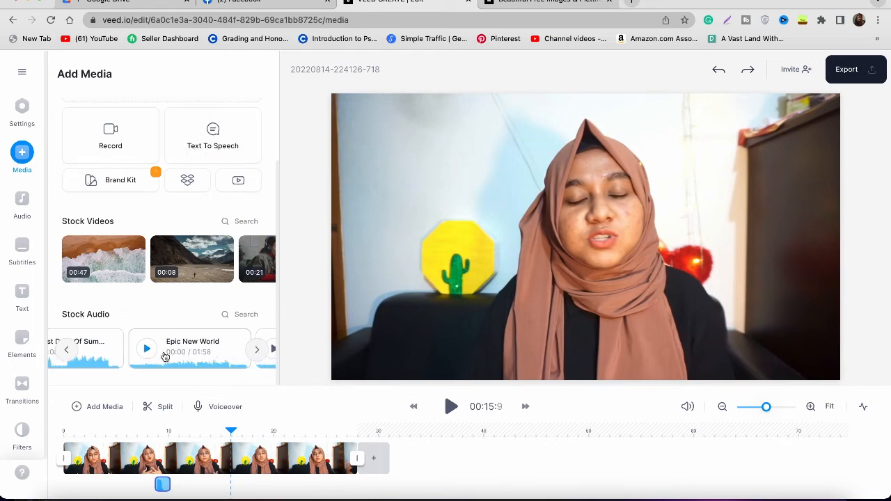
{"action": "scroll", "coordinate": [165, 357], "scroll_direction": "right", "scroll_amount": 3}
{"action": "scroll", "coordinate": [165, 357], "scroll_direction": "left", "scroll_amount": 5}
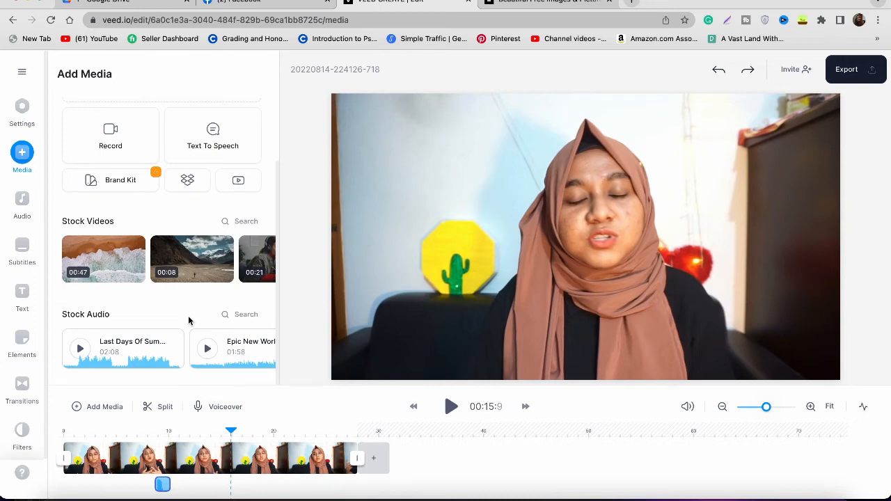
{"action": "left_click", "coordinate": [25, 206]}
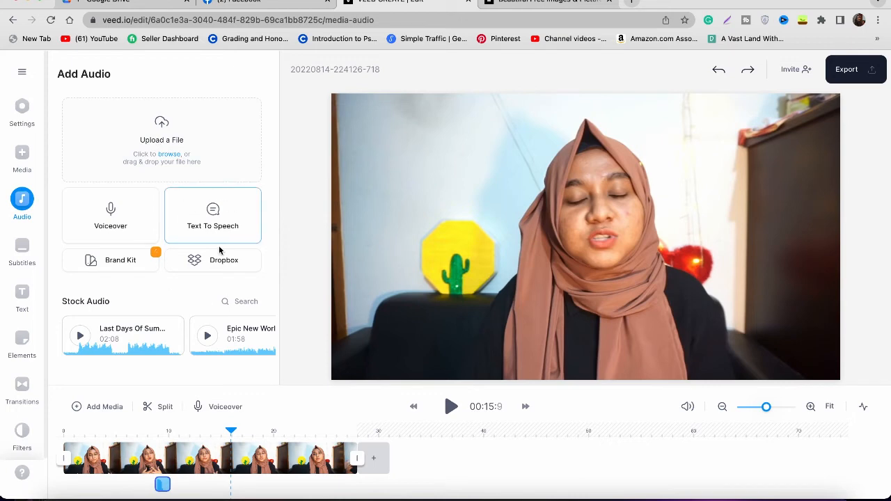
{"action": "left_click", "coordinate": [34, 153]}
{"action": "left_click", "coordinate": [26, 203]}
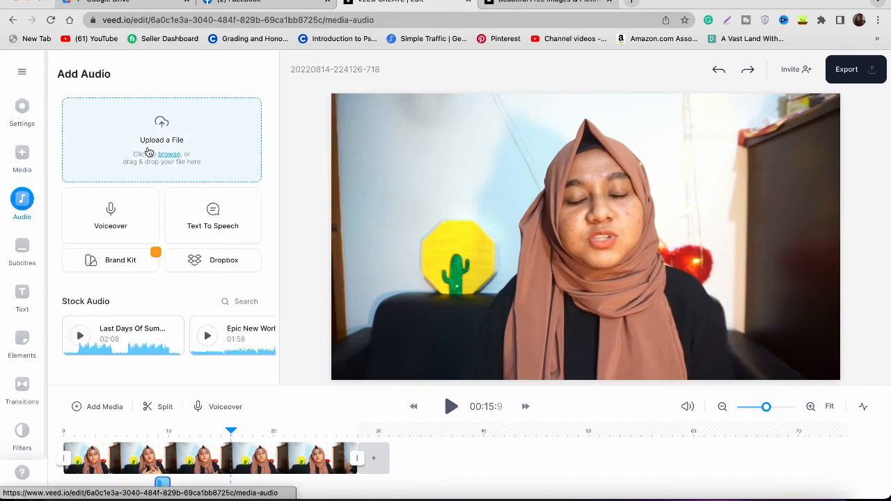
Step: Open the subtitle options, play the video's opening seconds and return the playhead to the start
{"action": "left_click", "coordinate": [23, 250]}
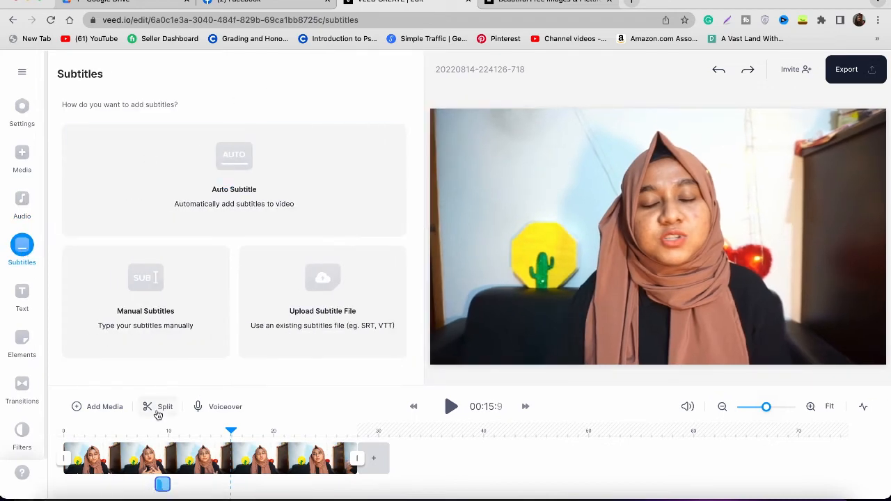
{"action": "left_click", "coordinate": [67, 428]}
{"action": "key", "text": "space"}
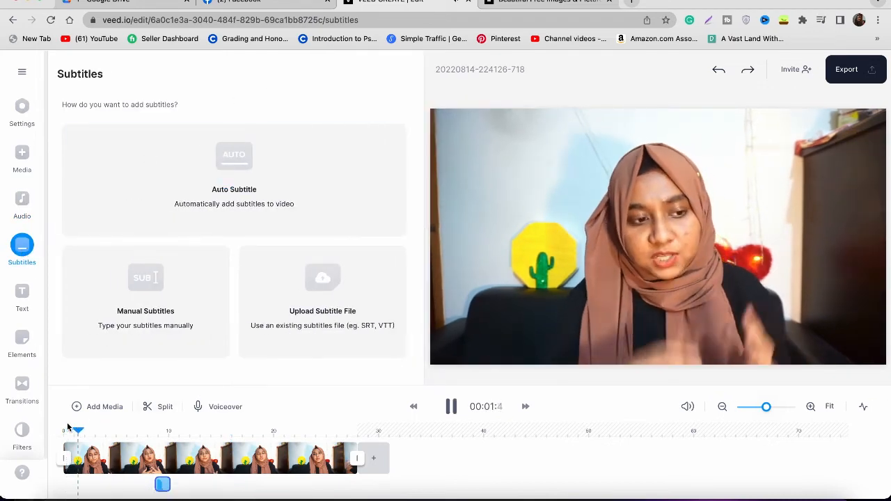
{"action": "key", "text": "space"}
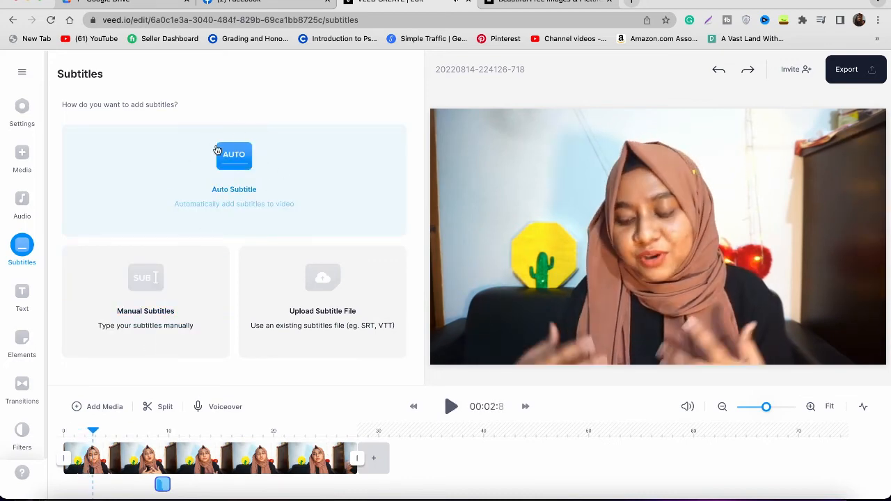
{"action": "left_click", "coordinate": [62, 433]}
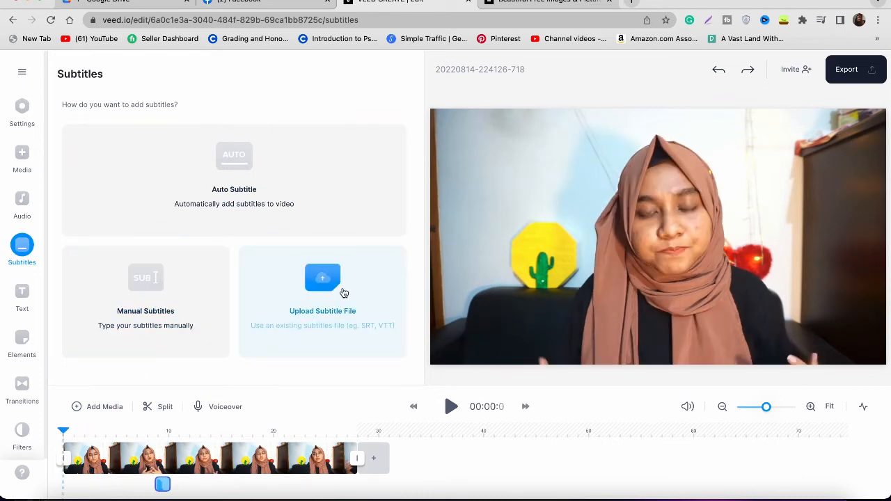
{"action": "left_click", "coordinate": [250, 186]}
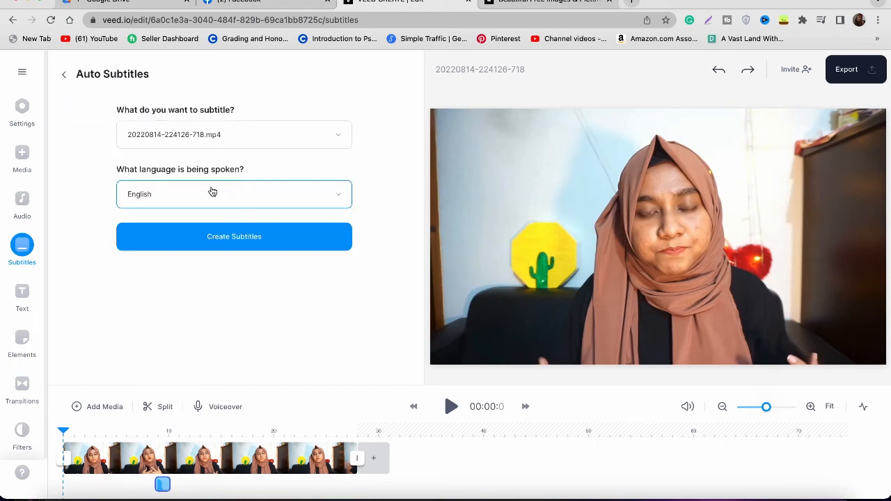
{"action": "left_click", "coordinate": [212, 136]}
{"action": "left_click", "coordinate": [282, 85]}
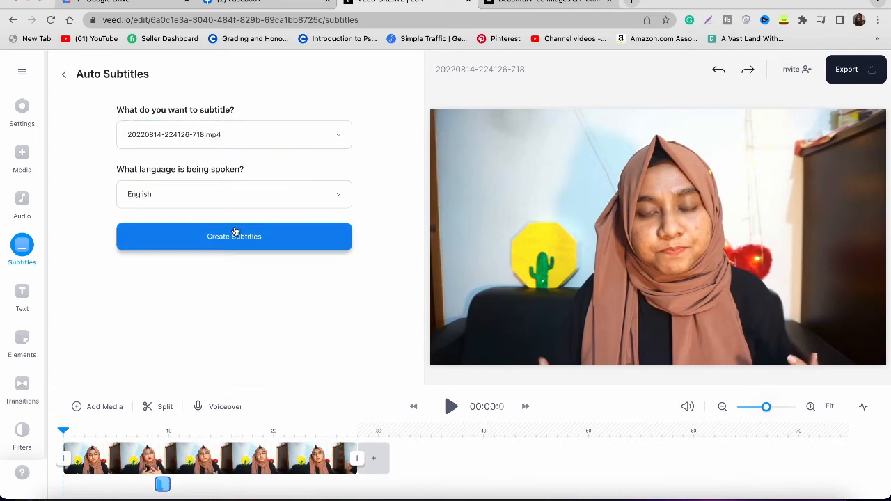
{"action": "left_click", "coordinate": [214, 239]}
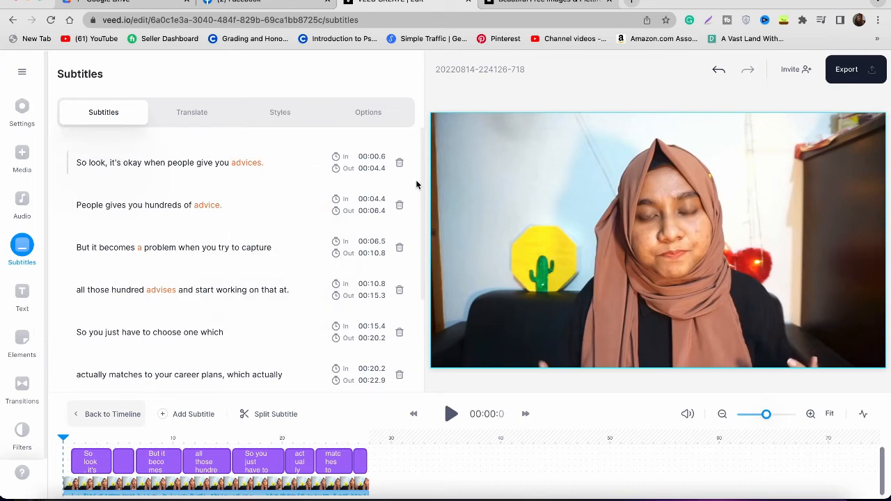
Step: Play the opening seconds of the subtitled video and look through the generated subtitle lines
{"action": "mouse_move", "coordinate": [372, 193]}
{"action": "key", "text": "space"}
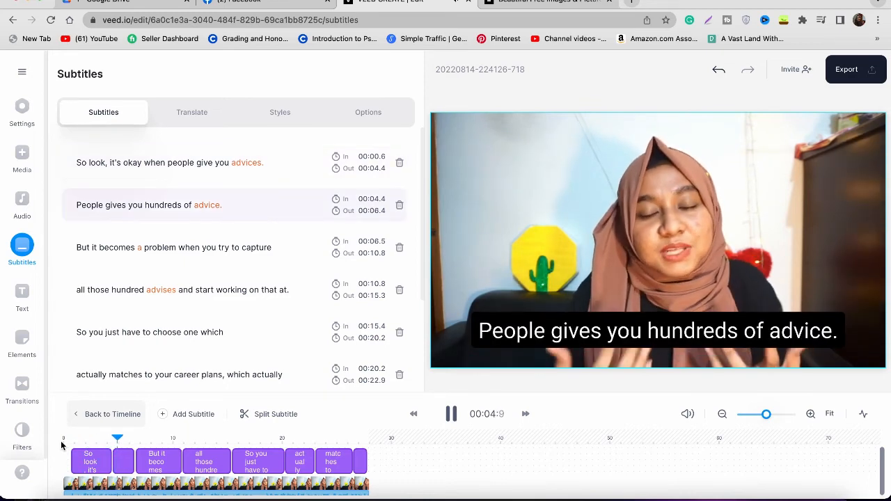
{"action": "key", "text": "space"}
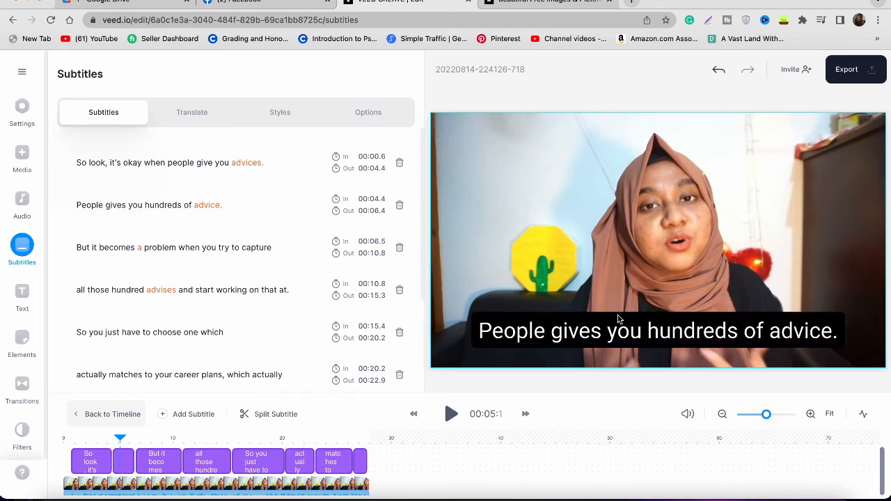
{"action": "mouse_move", "coordinate": [178, 230]}
{"action": "scroll", "coordinate": [174, 245], "scroll_direction": "down", "scroll_amount": 2}
{"action": "scroll", "coordinate": [174, 245], "scroll_direction": "up", "scroll_amount": 2}
Step: Try correcting "advises" to "advices" in the fourth subtitle line and restore the original spelling
{"action": "mouse_move", "coordinate": [161, 291]}
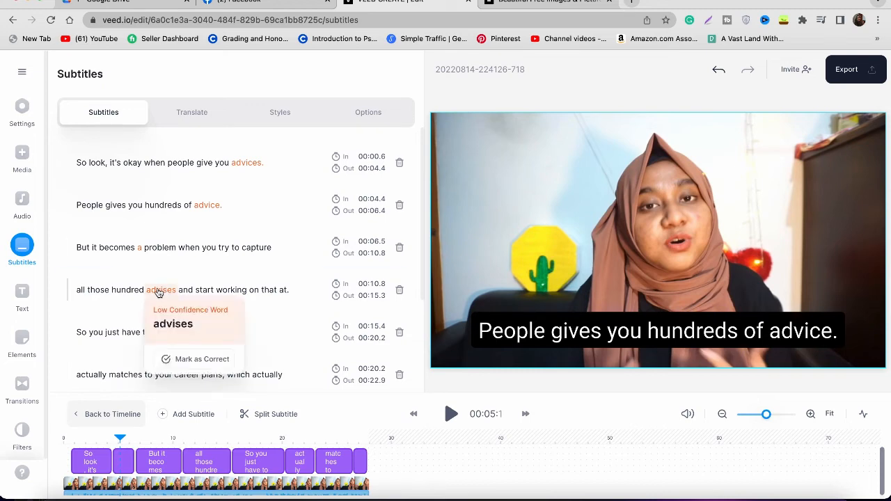
{"action": "left_click", "coordinate": [165, 292]}
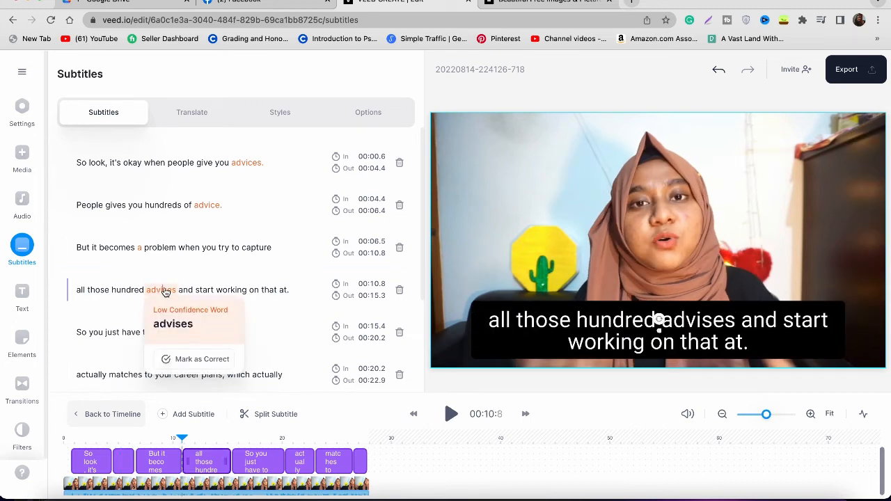
{"action": "key", "text": "Right"}
{"action": "key", "text": "BackSpace"}
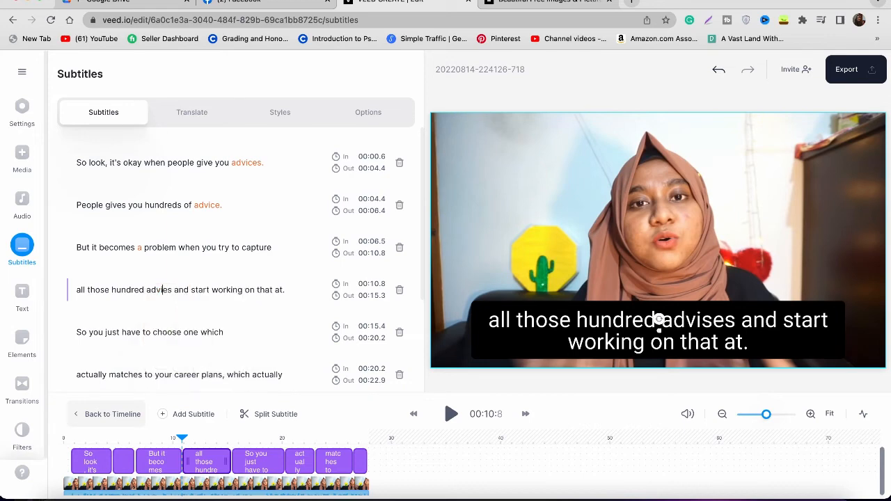
{"action": "type", "text": "c"}
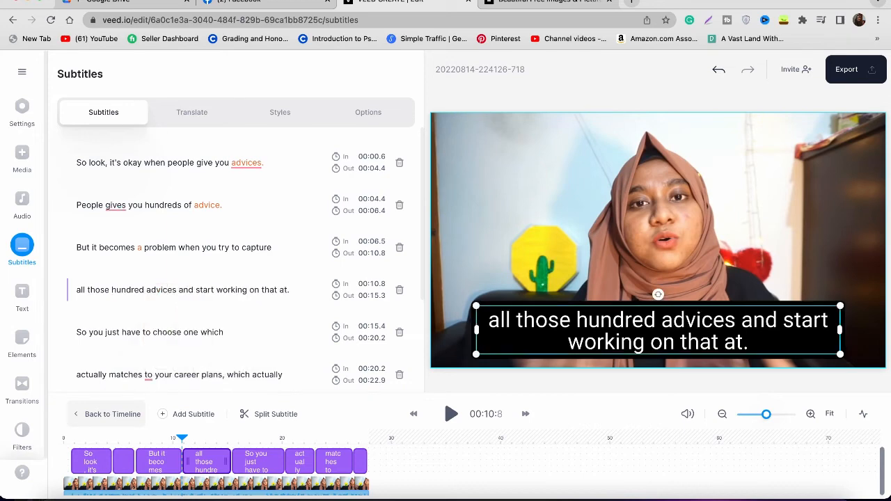
{"action": "key", "text": "BackSpace"}
{"action": "type", "text": "s"}
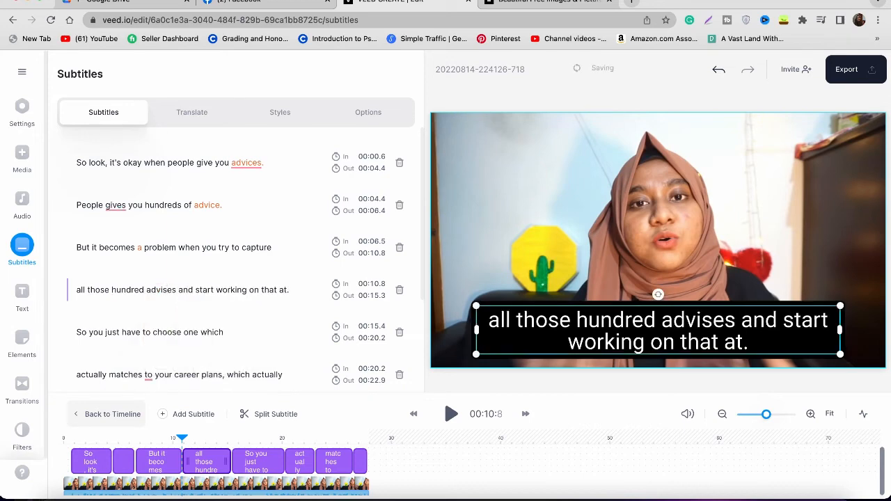
Step: Try adding a subtitle line before "But it becomes a problem when you try to capture" and undo it
{"action": "scroll", "coordinate": [234, 251], "scroll_direction": "down", "scroll_amount": 2}
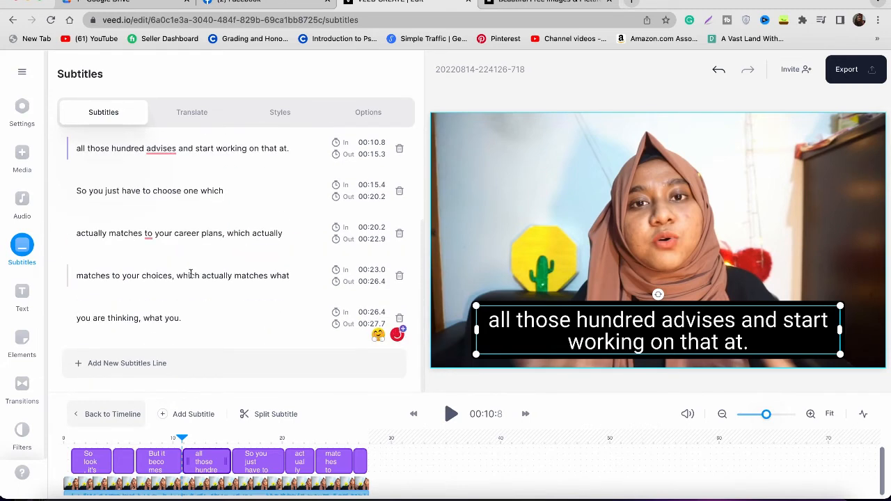
{"action": "scroll", "coordinate": [190, 273], "scroll_direction": "up", "scroll_amount": 2}
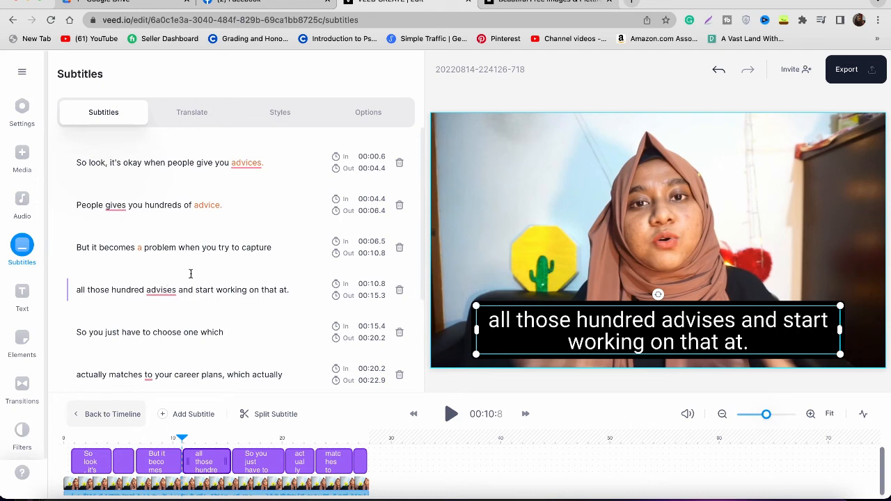
{"action": "left_click", "coordinate": [145, 247]}
{"action": "left_click_drag", "start_coordinate": [143, 247], "coordinate": [182, 250]}
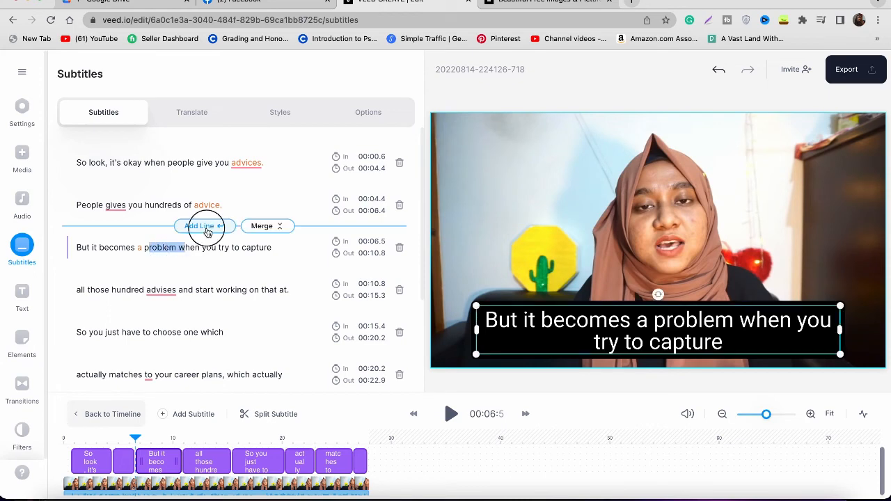
{"action": "left_click", "coordinate": [206, 232]}
{"action": "key", "text": "super+z"}
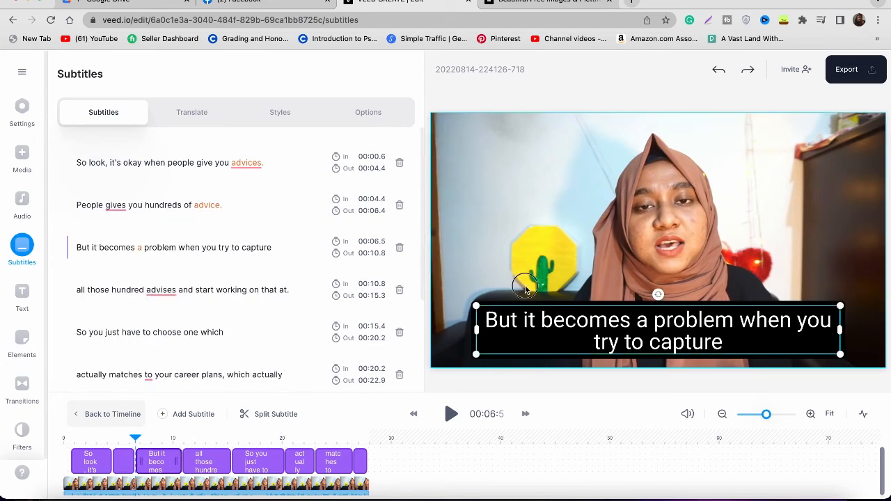
Step: Shrink the subtitle box on the video and narrow it so the text wraps onto three lines at the lower centre
{"action": "left_click", "coordinate": [499, 296]}
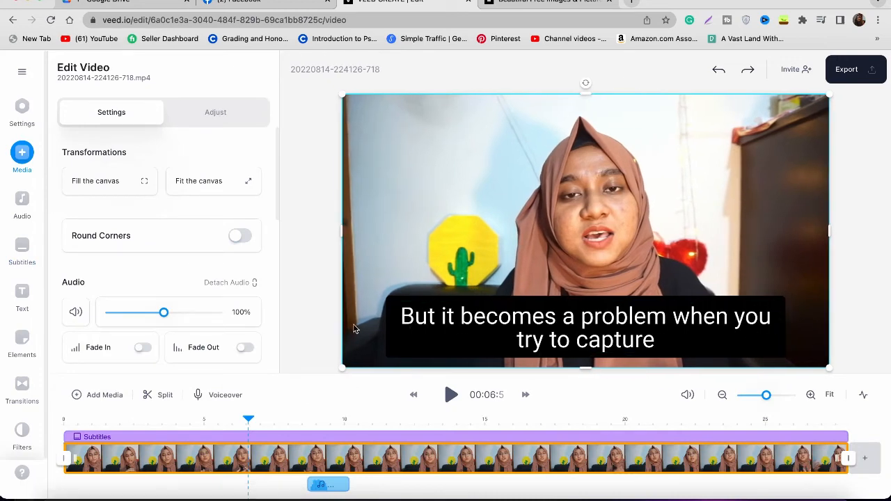
{"action": "left_click", "coordinate": [438, 334]}
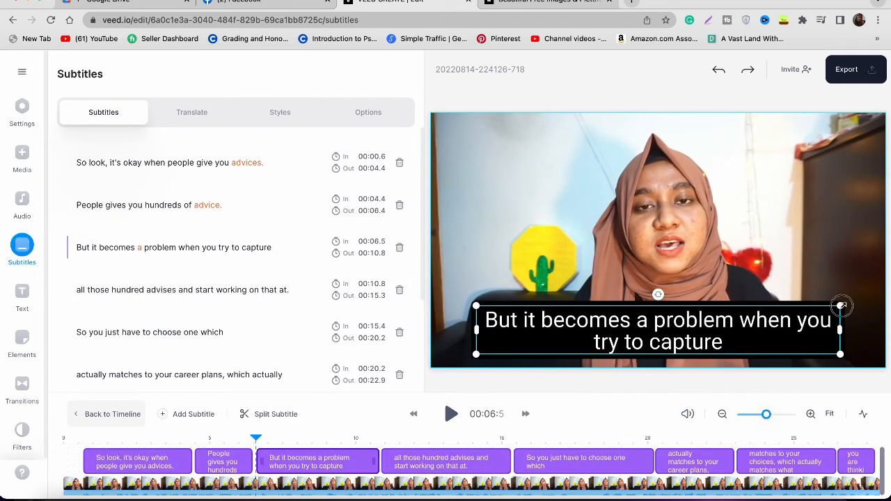
{"action": "left_click_drag", "start_coordinate": [842, 305], "coordinate": [731, 346]}
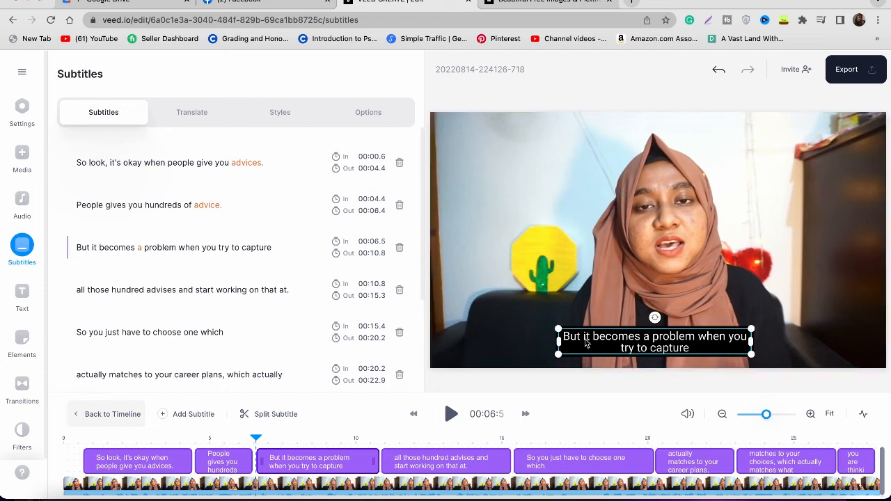
{"action": "left_click_drag", "start_coordinate": [751, 341], "coordinate": [672, 350]}
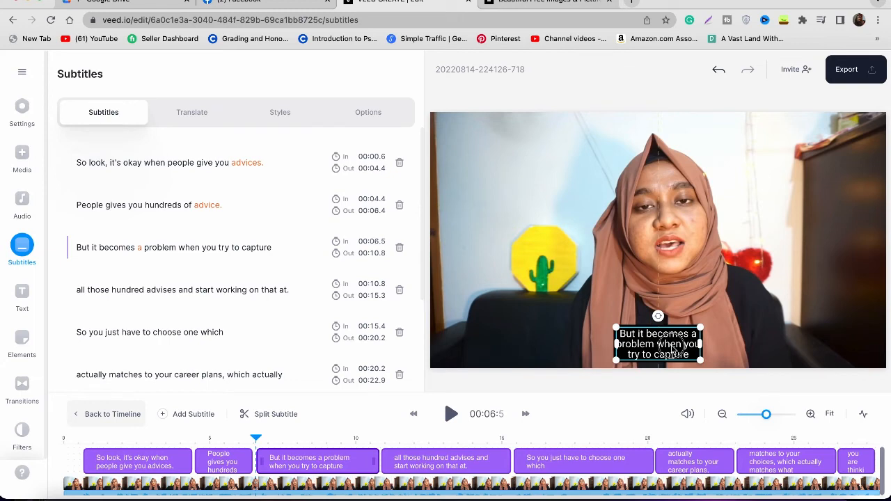
Step: Play the video from about 9 seconds to check the resized subtitles, and pause at about 16 seconds
{"action": "left_click", "coordinate": [670, 231]}
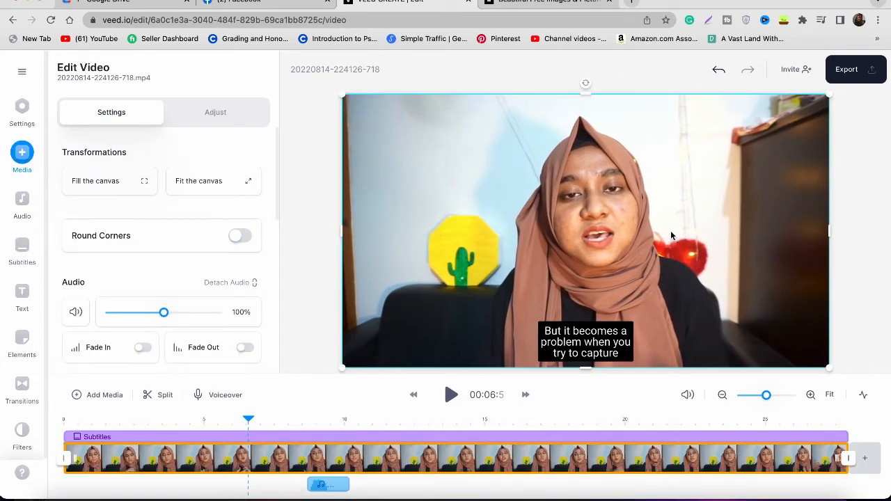
{"action": "left_click", "coordinate": [569, 336]}
{"action": "left_click", "coordinate": [336, 437]}
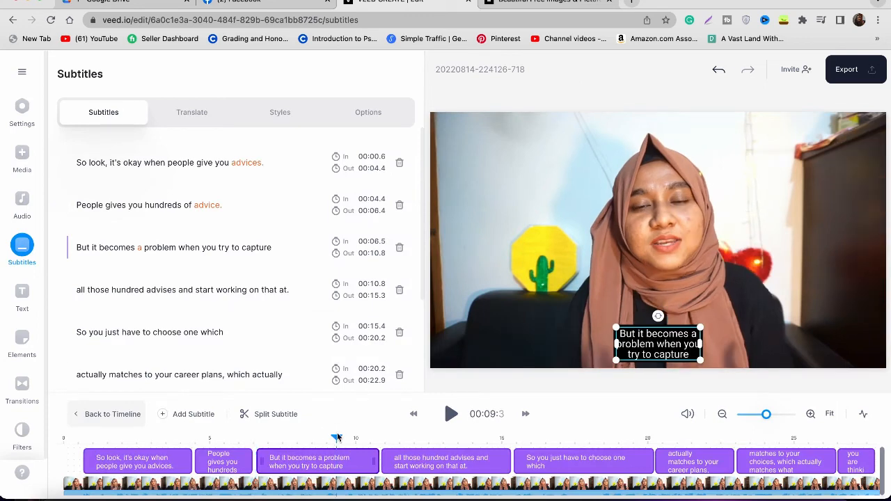
{"action": "key", "text": "space"}
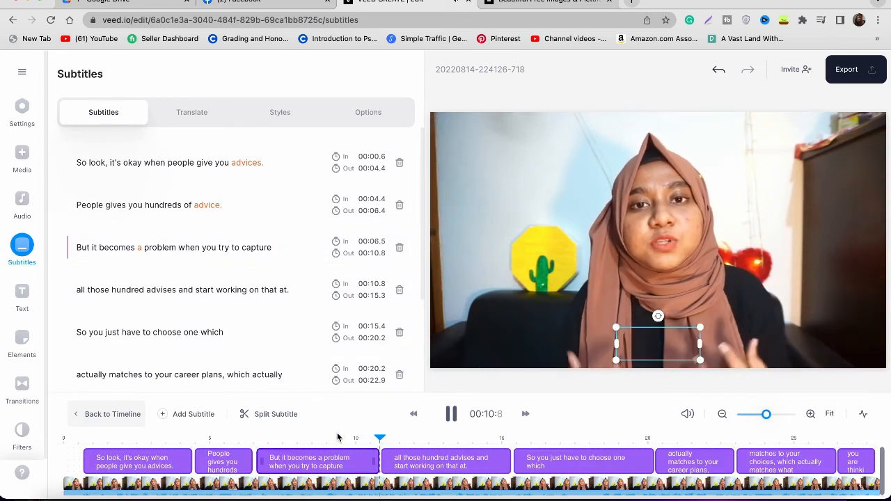
{"action": "left_click", "coordinate": [600, 222]}
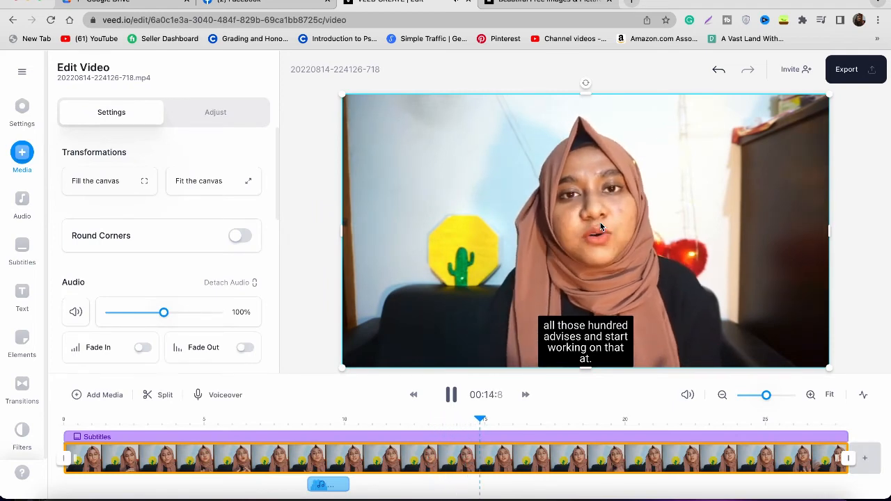
{"action": "key", "text": "space"}
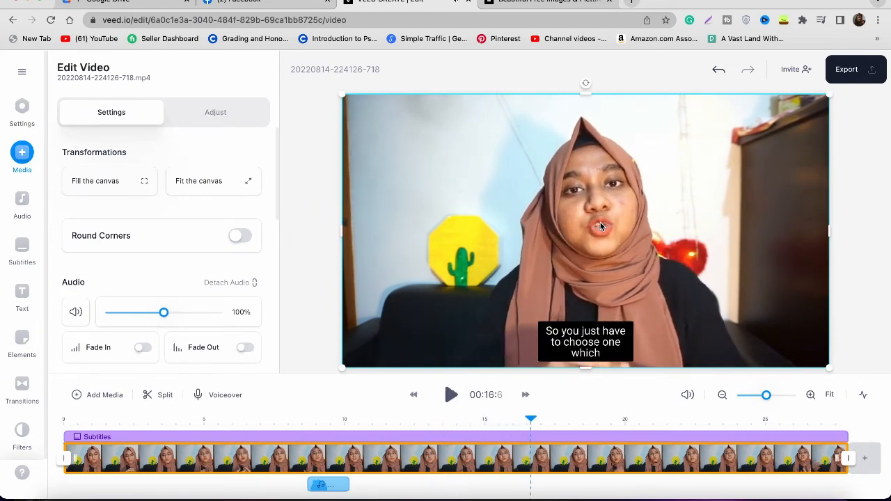
Step: Look through the subtitle lines again and open the subtitle translation options
{"action": "left_click", "coordinate": [390, 438]}
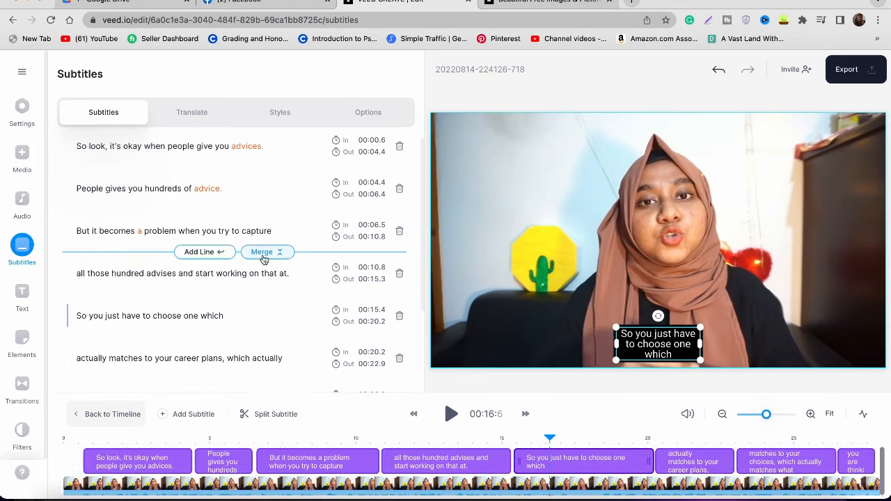
{"action": "scroll", "coordinate": [261, 254], "scroll_direction": "down", "scroll_amount": 4}
{"action": "scroll", "coordinate": [198, 153], "scroll_direction": "up", "scroll_amount": 5}
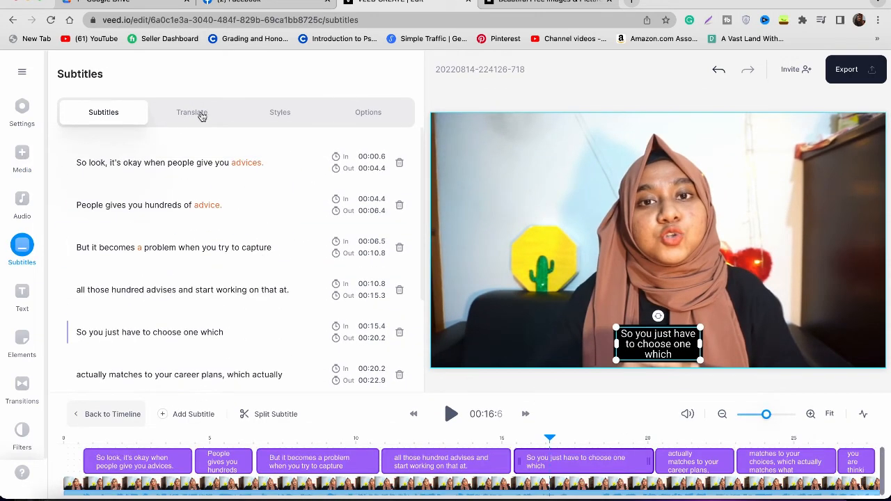
{"action": "left_click", "coordinate": [202, 116]}
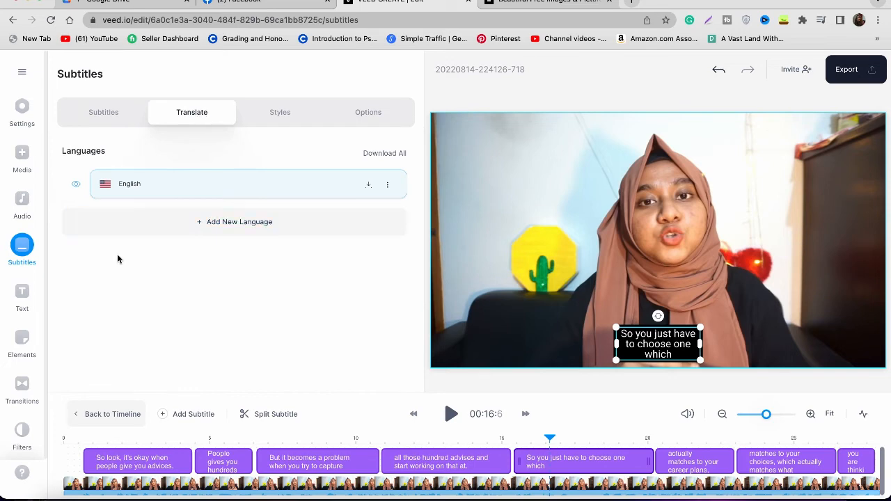
Step: Apply the white bold subtitle style with the Karaoke animation from the style presets
{"action": "left_click", "coordinate": [281, 113]}
{"action": "scroll", "coordinate": [230, 167], "scroll_direction": "right", "scroll_amount": 3}
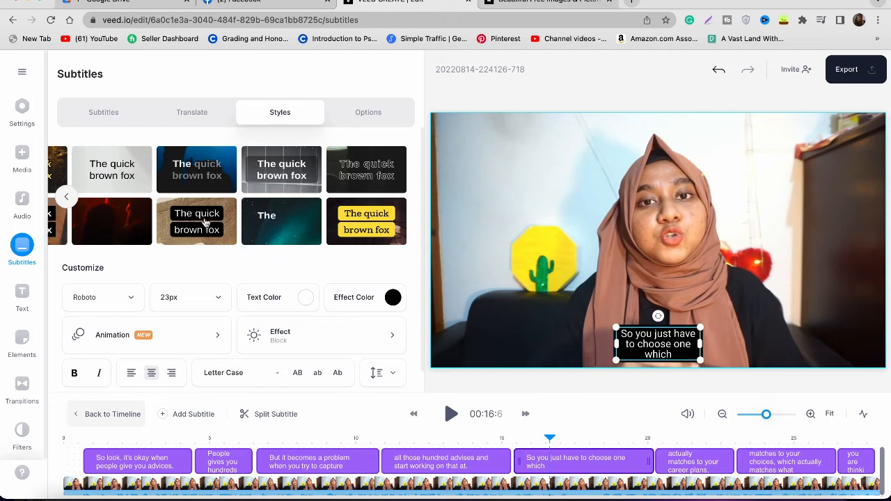
{"action": "left_click", "coordinate": [195, 174]}
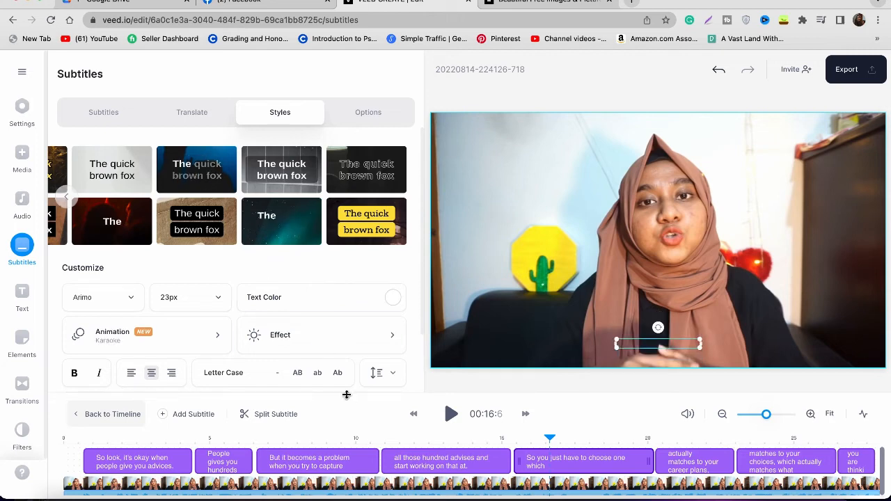
Step: Preview the Karaoke-animated subtitles, including the video's opening seconds, and pause playback
{"action": "key", "text": "space"}
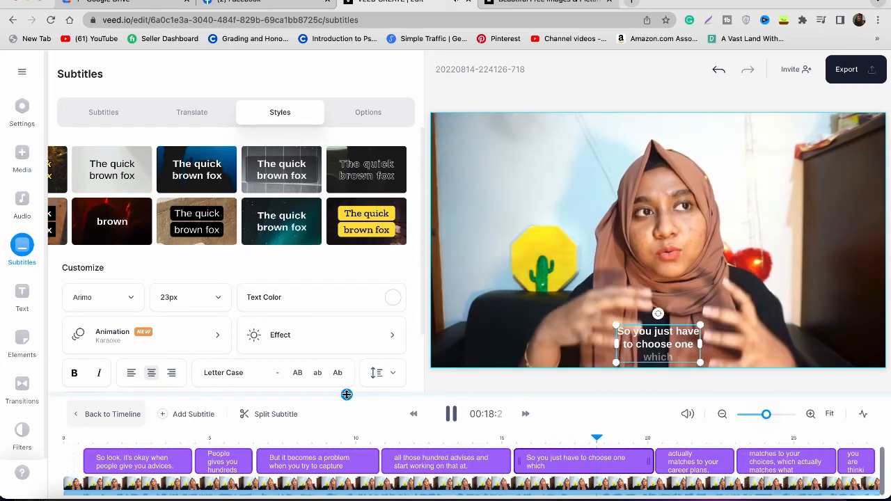
{"action": "left_click", "coordinate": [477, 344]}
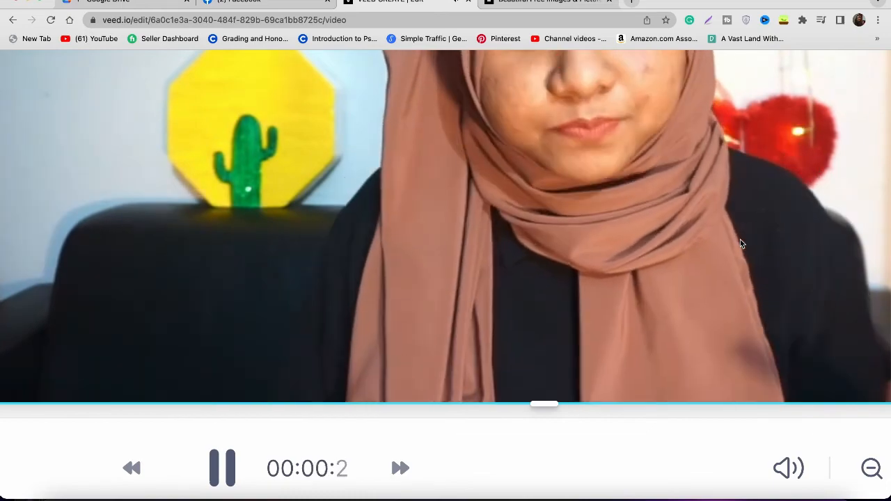
{"action": "scroll", "coordinate": [740, 240], "scroll_direction": "down", "scroll_amount": 5}
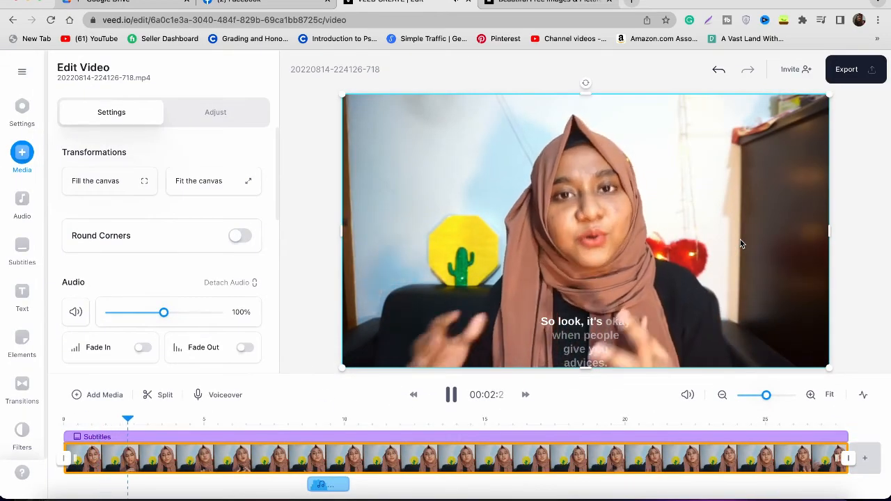
{"action": "key", "text": "space"}
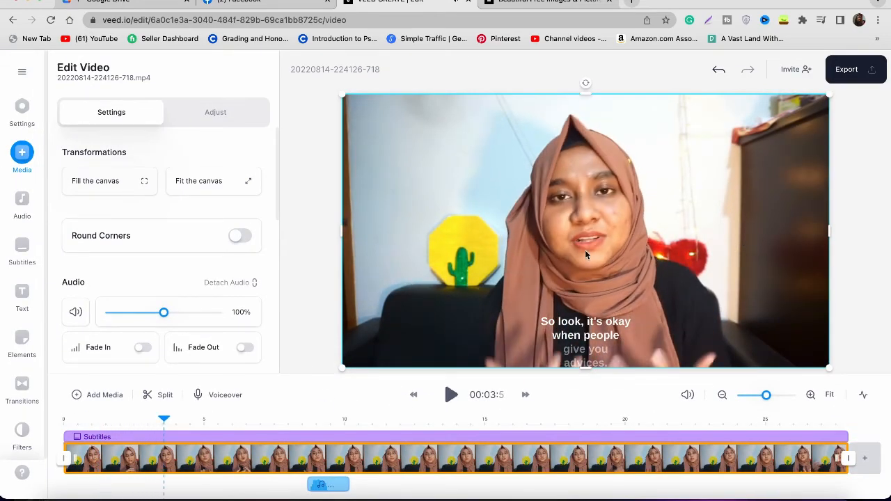
Step: Apply the yellow italic subtitle style with the black outline effect and preview it on the video
{"action": "left_click", "coordinate": [585, 334]}
{"action": "left_click", "coordinate": [279, 113]}
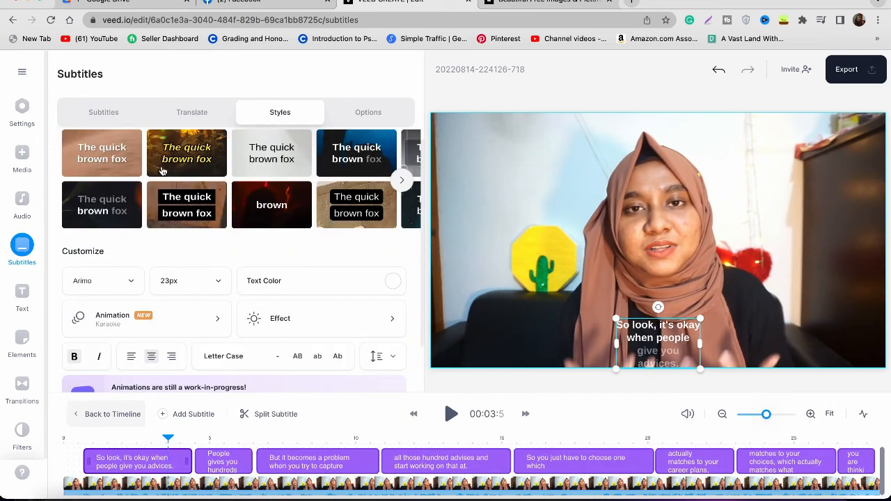
{"action": "left_click", "coordinate": [182, 157]}
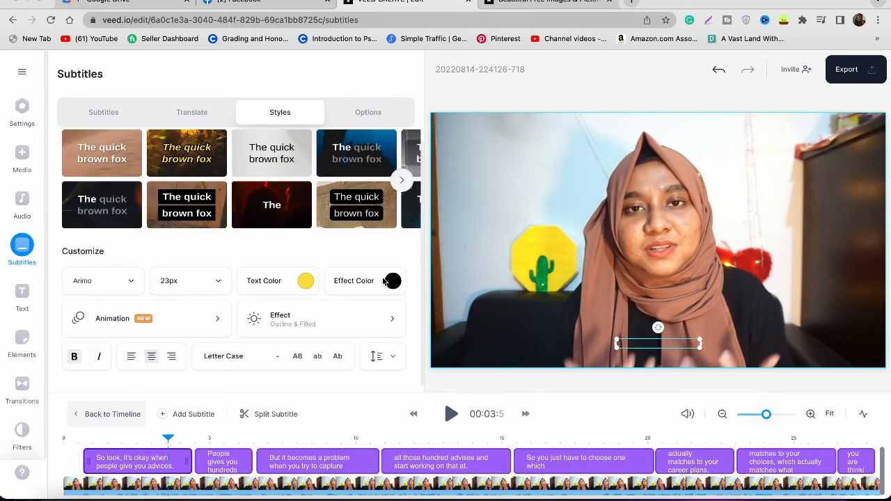
{"action": "key", "text": "space"}
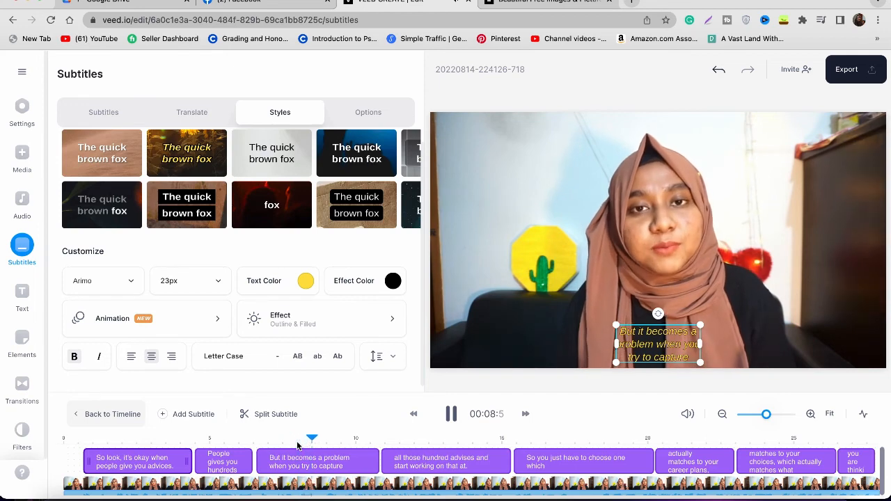
{"action": "key", "text": "space"}
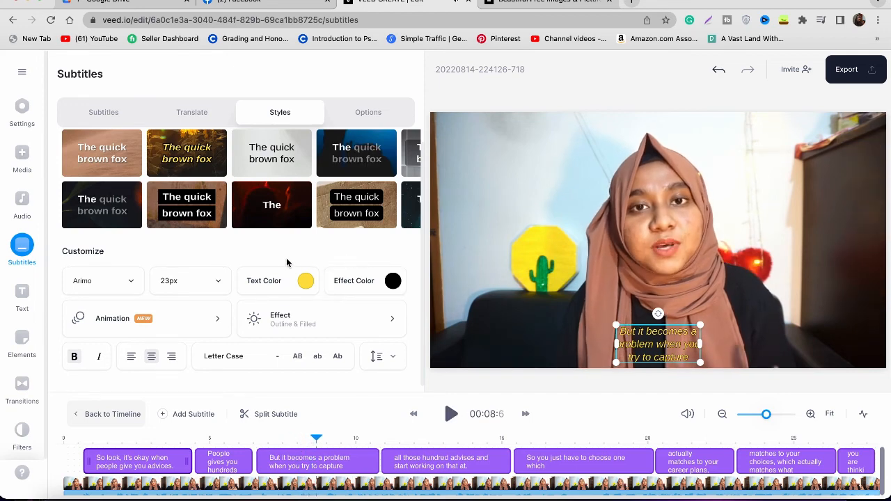
Step: Browse the available fonts and font sizes for the subtitles without choosing new ones
{"action": "left_click", "coordinate": [129, 281]}
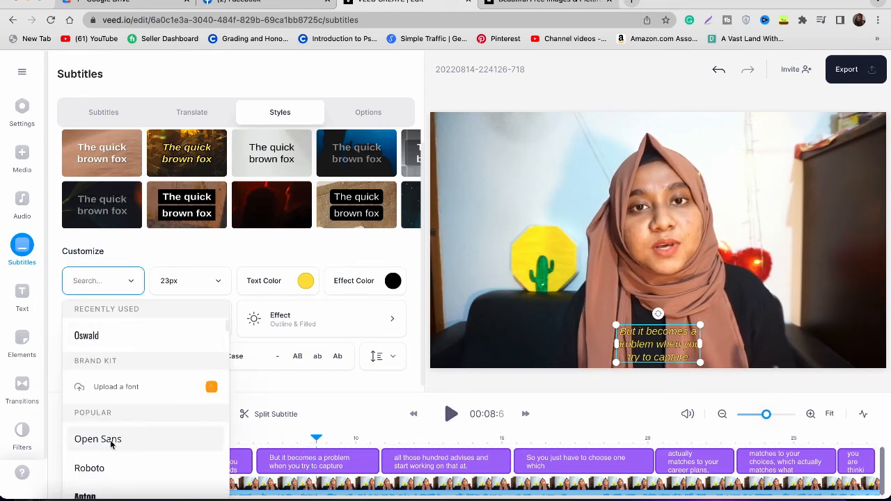
{"action": "scroll", "coordinate": [111, 439], "scroll_direction": "down", "scroll_amount": 5}
{"action": "scroll", "coordinate": [112, 439], "scroll_direction": "up", "scroll_amount": 8}
{"action": "left_click", "coordinate": [203, 255]}
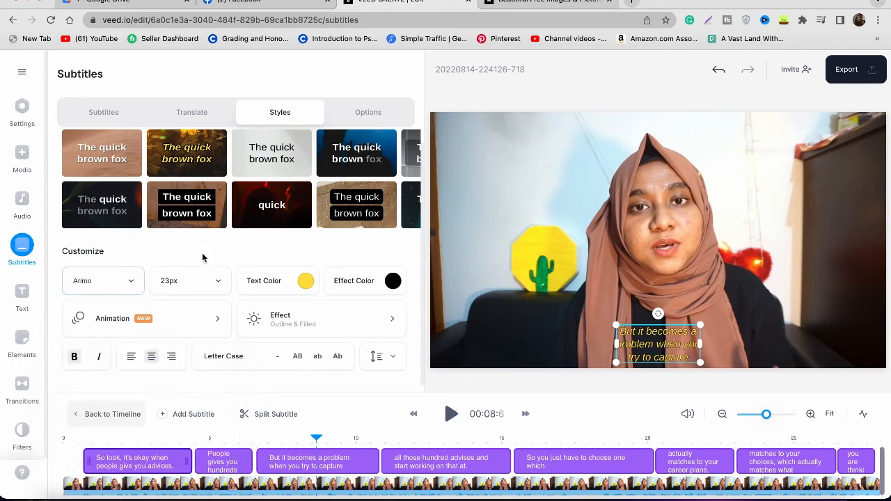
{"action": "left_click", "coordinate": [219, 281]}
{"action": "scroll", "coordinate": [188, 404], "scroll_direction": "down", "scroll_amount": 2}
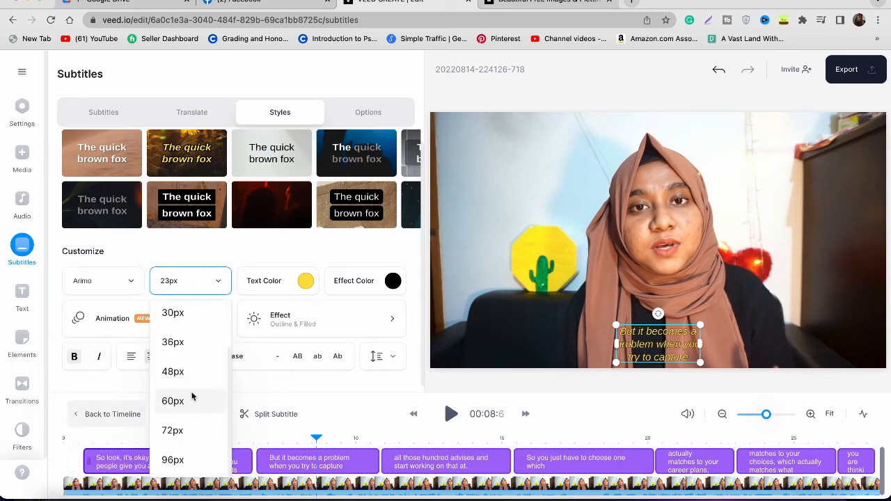
{"action": "left_click", "coordinate": [203, 275]}
Step: Set the subtitle text color to a deeper yellow and the effect color to muted red #b54444
{"action": "left_click", "coordinate": [279, 284]}
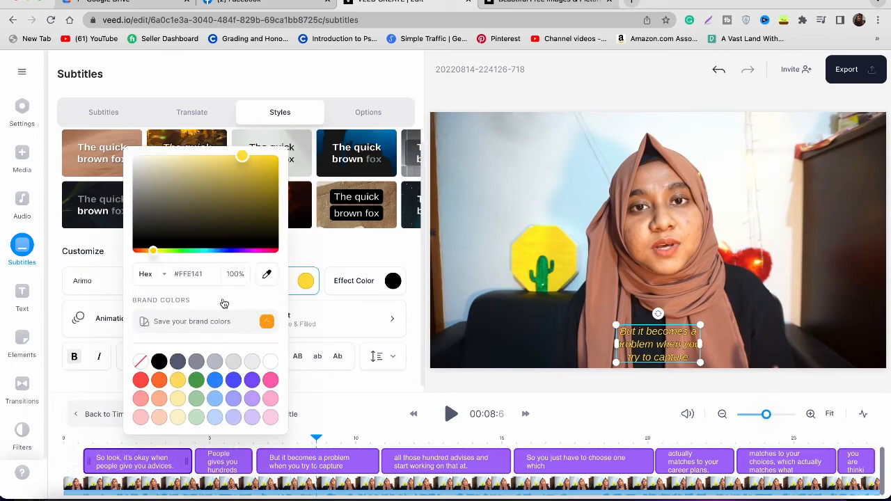
{"action": "left_click_drag", "start_coordinate": [198, 205], "coordinate": [259, 129]}
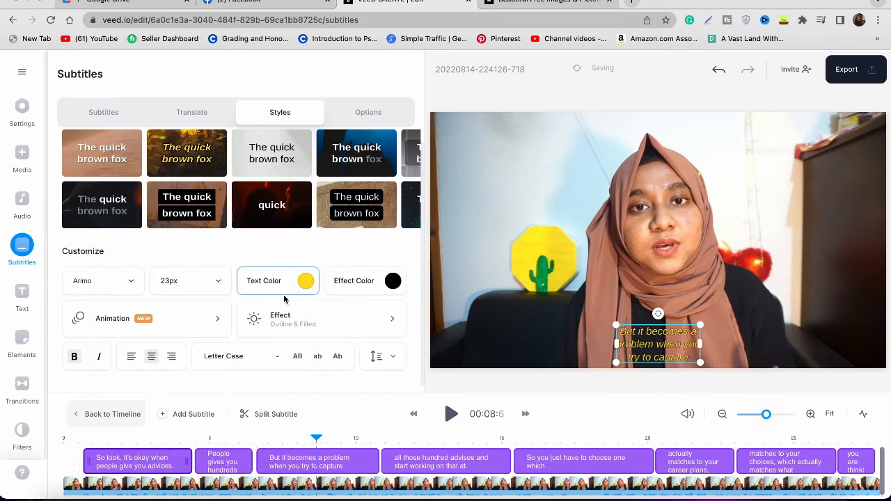
{"action": "left_click", "coordinate": [356, 287]}
{"action": "left_click_drag", "start_coordinate": [339, 196], "coordinate": [311, 181]}
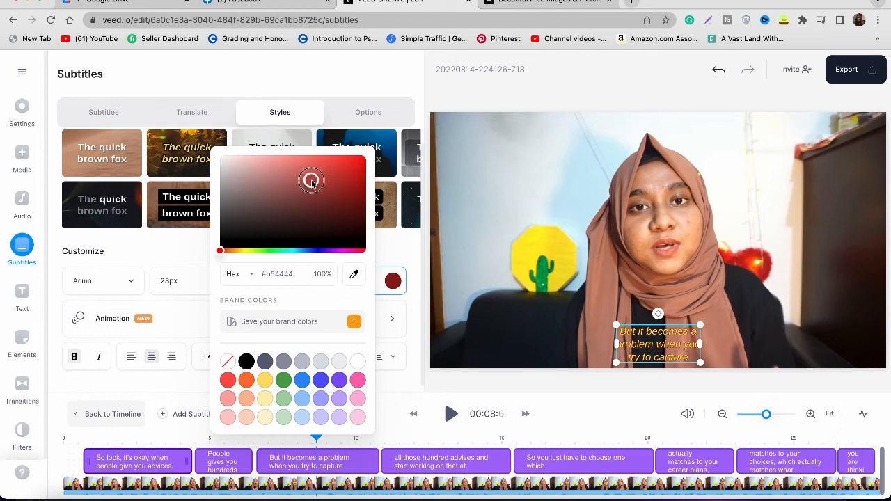
{"action": "left_click", "coordinate": [388, 261]}
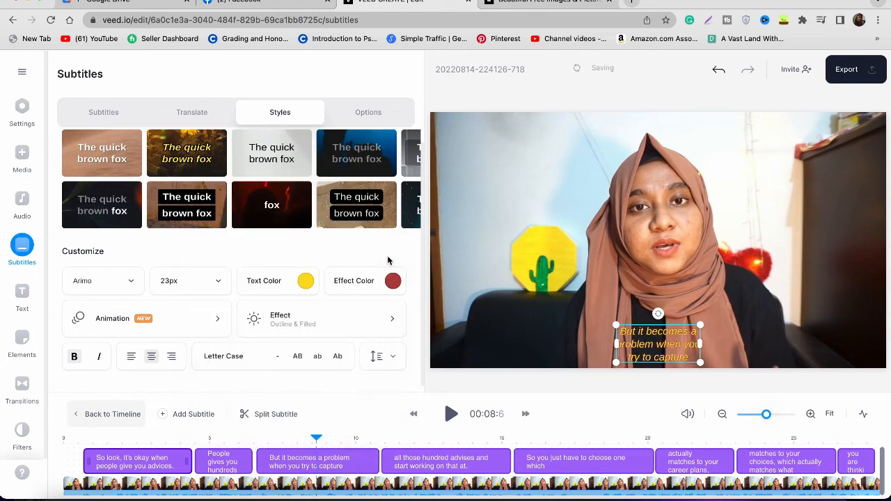
Step: Apply the Impact animation to the subtitles
{"action": "left_click", "coordinate": [197, 325]}
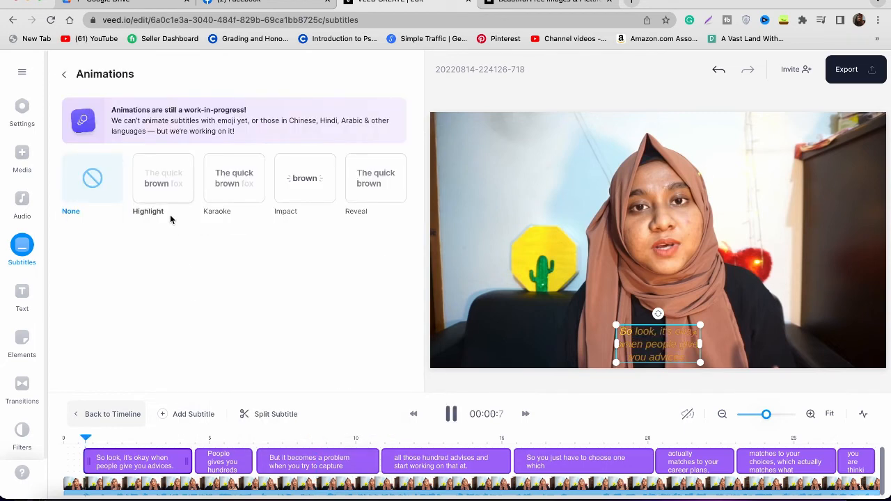
{"action": "left_click", "coordinate": [299, 180]}
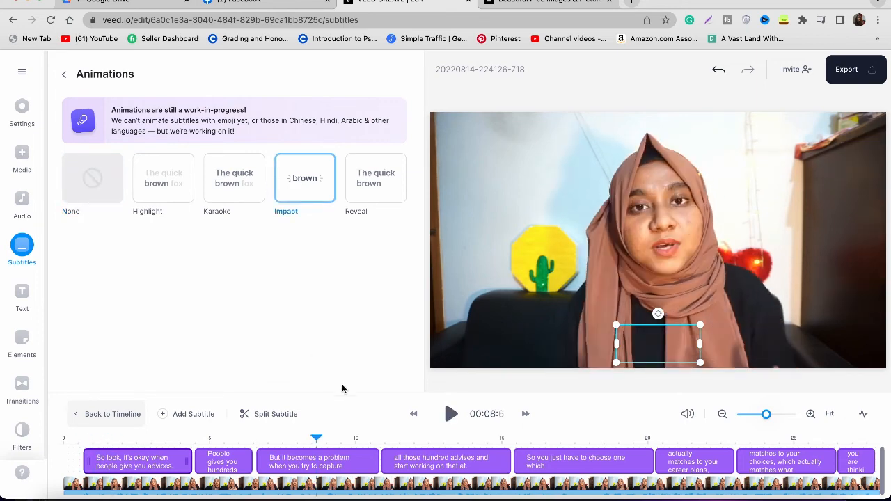
Step: Play the video with the Impact subtitle animation and make the subtitles bold
{"action": "left_click", "coordinate": [369, 436]}
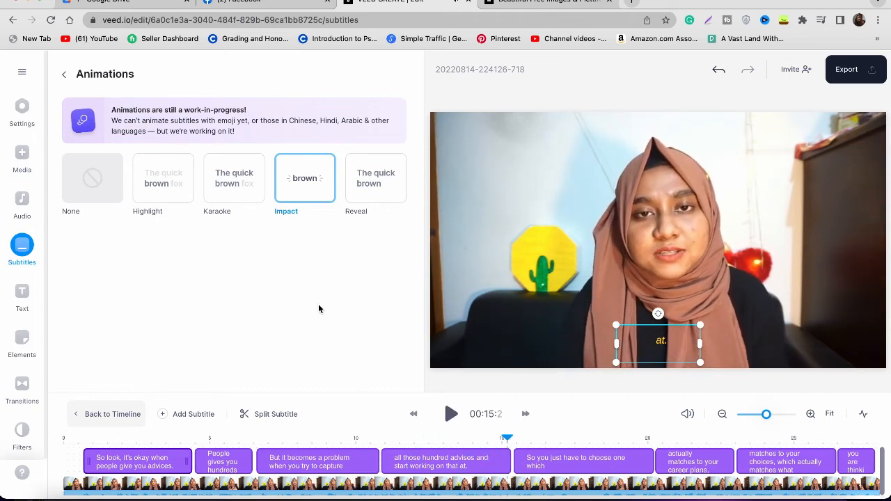
{"action": "left_click", "coordinate": [64, 74]}
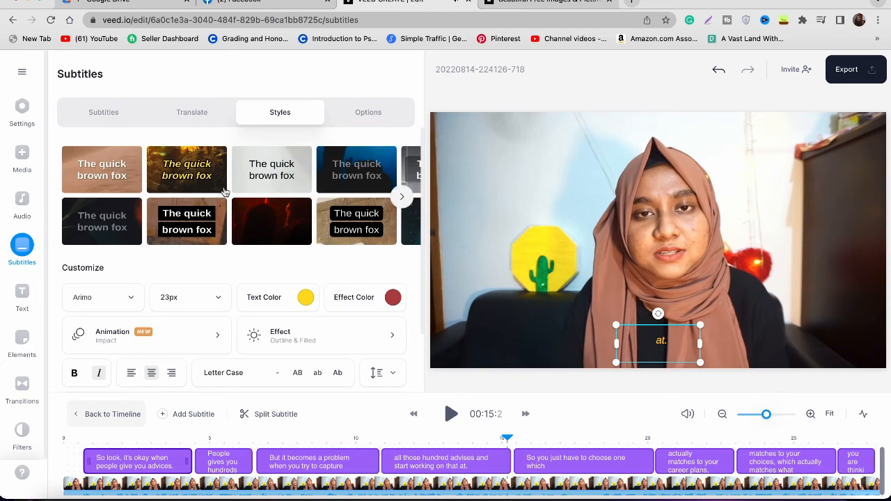
{"action": "scroll", "coordinate": [296, 258], "scroll_direction": "down", "scroll_amount": 2}
{"action": "left_click", "coordinate": [75, 301]}
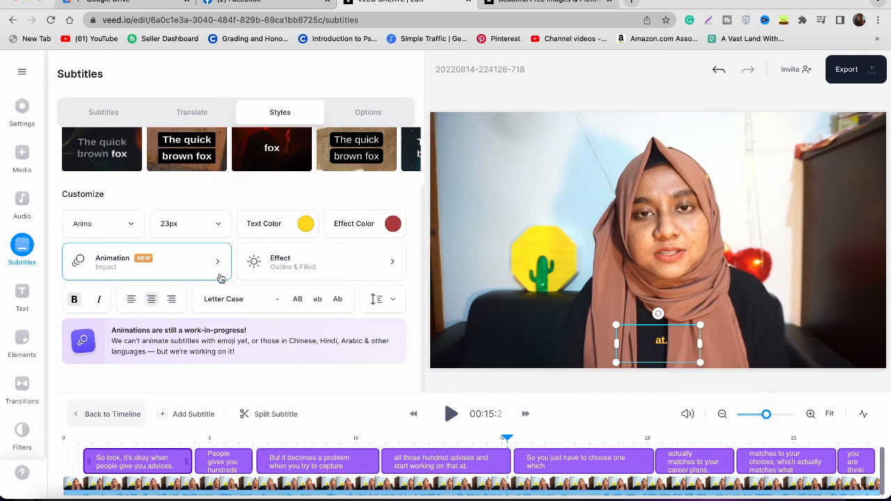
Step: Review the subtitle delay, download and deletion options and briefly play the video from about 18.6 seconds
{"action": "left_click", "coordinate": [360, 122]}
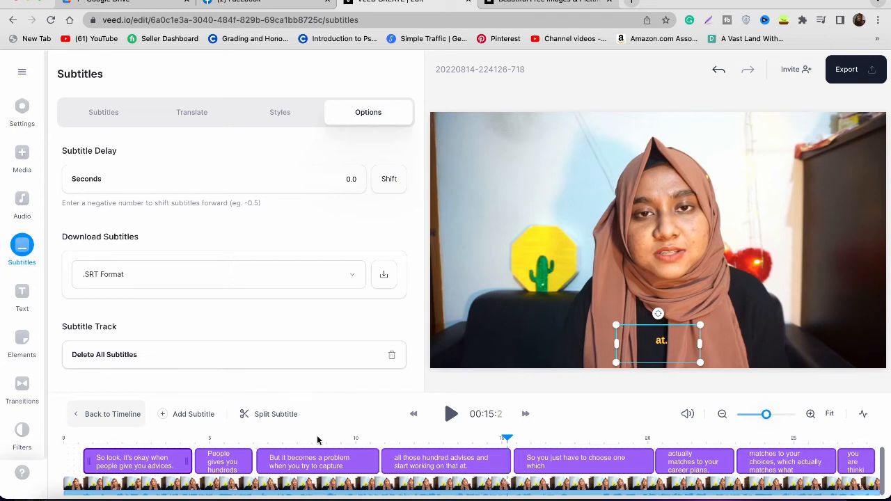
{"action": "left_click", "coordinate": [608, 441]}
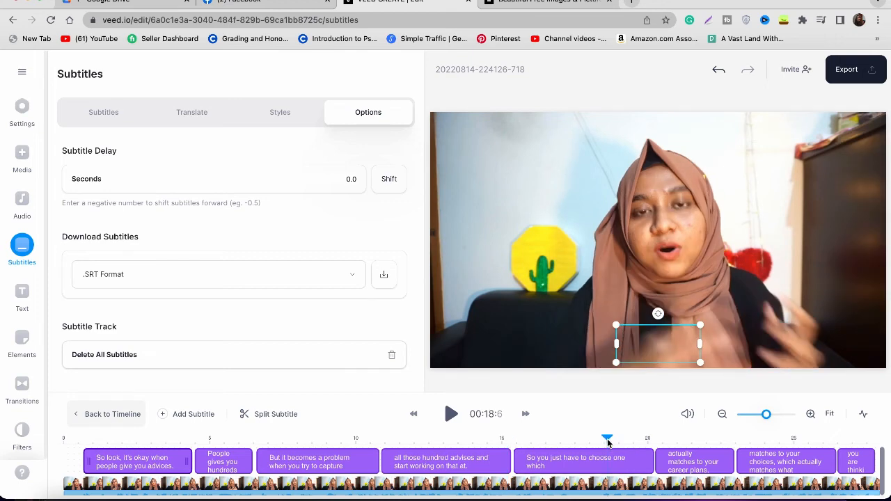
{"action": "key", "text": "space"}
{"action": "key", "text": "space"}
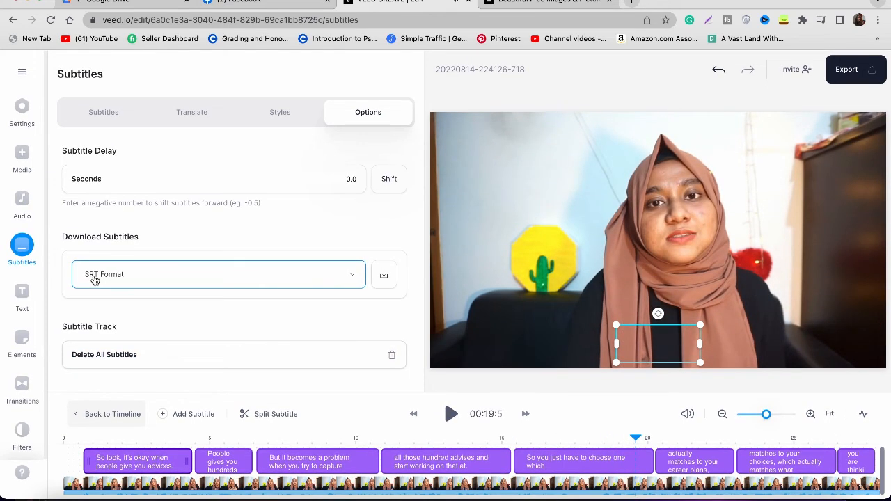
Step: Browse the text templates and add the pink Donate Now banner to the video at 19.5 seconds
{"action": "left_click", "coordinate": [22, 294]}
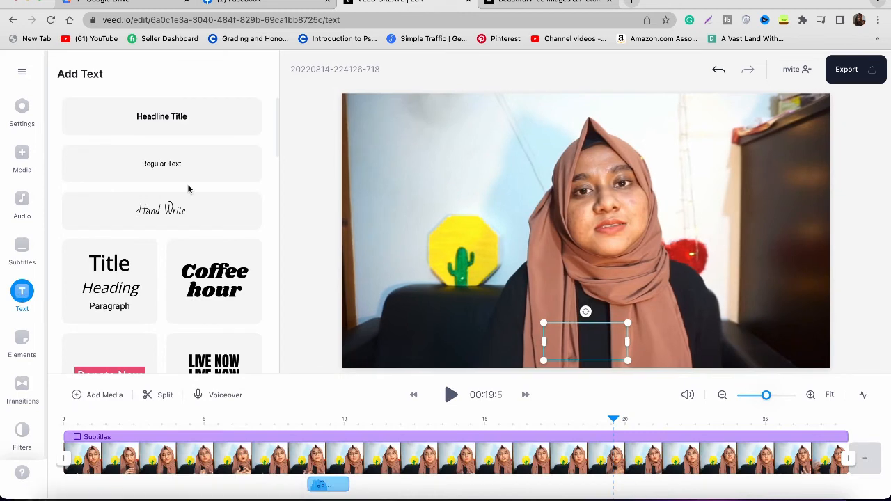
{"action": "scroll", "coordinate": [194, 307], "scroll_direction": "down", "scroll_amount": 8}
{"action": "scroll", "coordinate": [194, 307], "scroll_direction": "up", "scroll_amount": 8}
{"action": "scroll", "coordinate": [193, 305], "scroll_direction": "down", "scroll_amount": 5}
{"action": "scroll", "coordinate": [194, 307], "scroll_direction": "up", "scroll_amount": 3}
{"action": "left_click", "coordinate": [101, 212]}
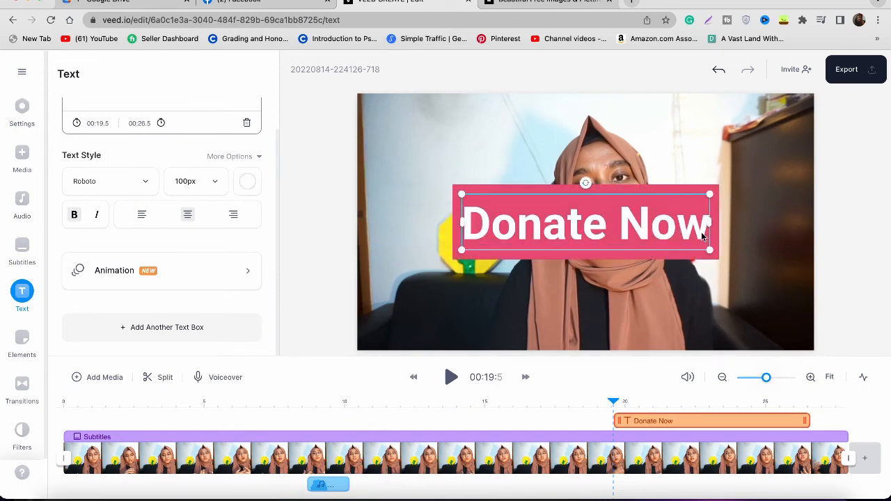
Step: Replace the banner's wording with "hello"
{"action": "scroll", "coordinate": [163, 193], "scroll_direction": "up", "scroll_amount": 1}
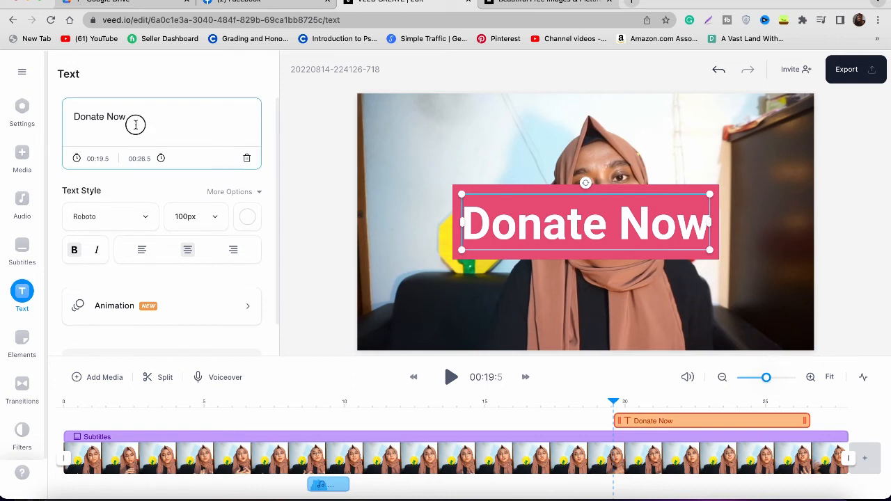
{"action": "key", "text": "BackSpace"}
{"action": "key", "text": "BackSpace"}
{"action": "key", "text": "BackSpace"}
{"action": "key", "text": "BackSpace"}
{"action": "key", "text": "BackSpace"}
{"action": "key", "text": "BackSpace"}
{"action": "key", "text": "BackSpace"}
{"action": "key", "text": "BackSpace"}
{"action": "key", "text": "BackSpace"}
{"action": "key", "text": "BackSpace"}
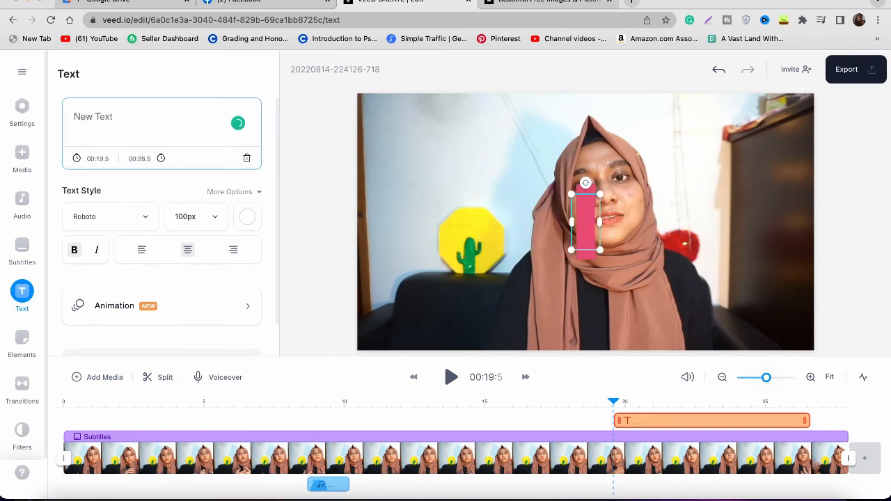
{"action": "type", "text": "hello"}
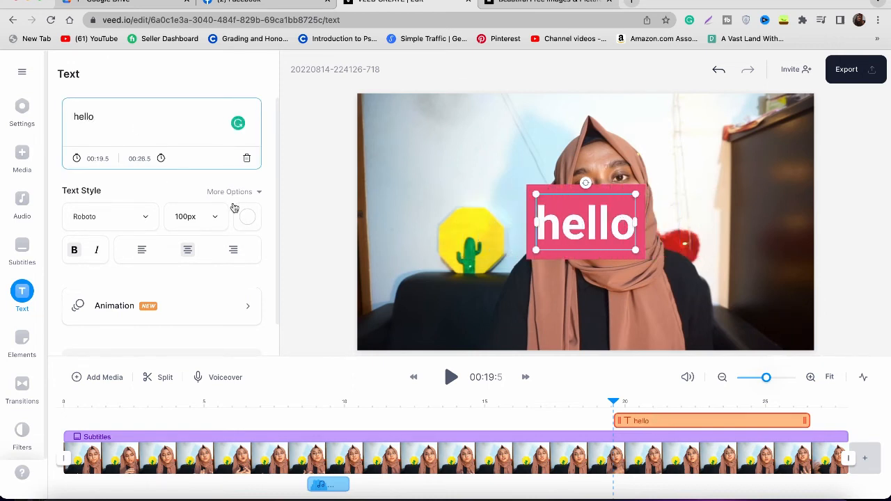
Step: Move the pink "hello" banner beside the speaker, above the yellow cactus decoration
{"action": "left_click", "coordinate": [494, 284]}
{"action": "left_click", "coordinate": [573, 244]}
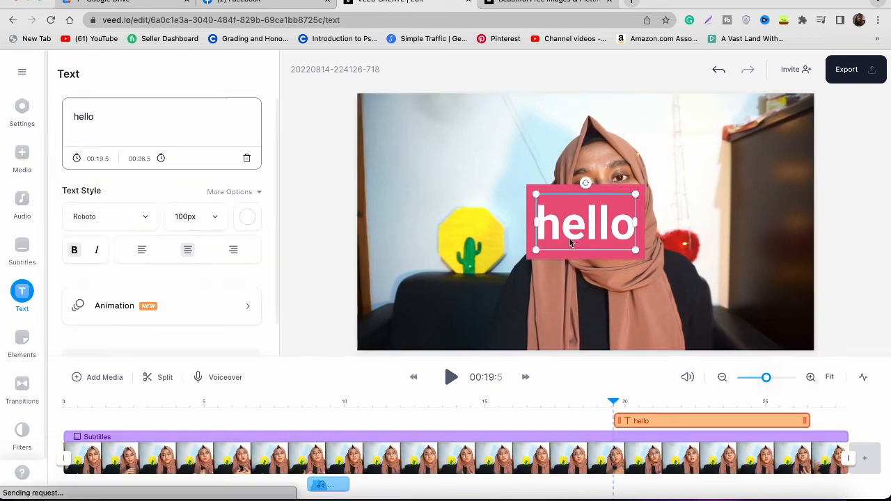
{"action": "left_click", "coordinate": [571, 258]}
{"action": "mouse_move", "coordinate": [572, 258]}
{"action": "left_mouse_down"}
{"action": "mouse_move", "coordinate": [523, 256]}
{"action": "mouse_move", "coordinate": [573, 258]}
{"action": "left_mouse_up"}
{"action": "left_click", "coordinate": [585, 205]}
{"action": "left_click_drag", "start_coordinate": [585, 205], "coordinate": [453, 190]}
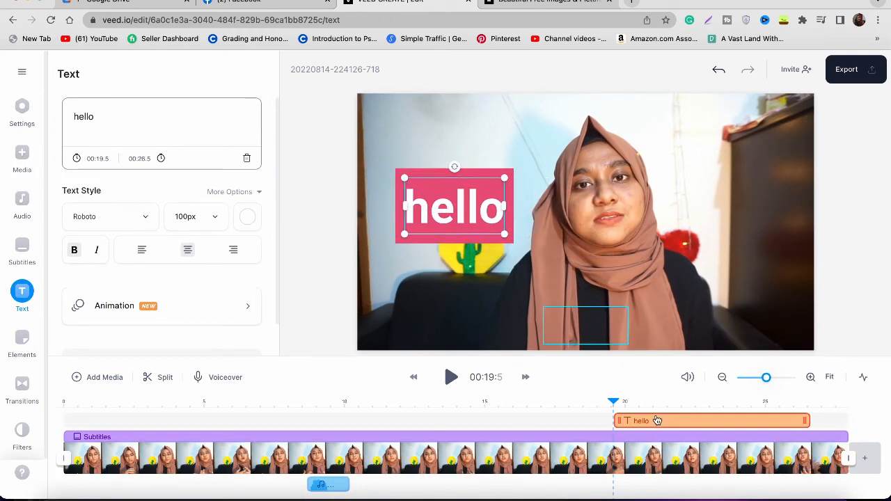
Step: Place the "hello" text clip at the start of the timeline, shorten it to end at 1.3 seconds, and preview it
{"action": "left_click_drag", "start_coordinate": [658, 421], "coordinate": [104, 423]}
{"action": "left_click_drag", "start_coordinate": [256, 418], "coordinate": [100, 421]}
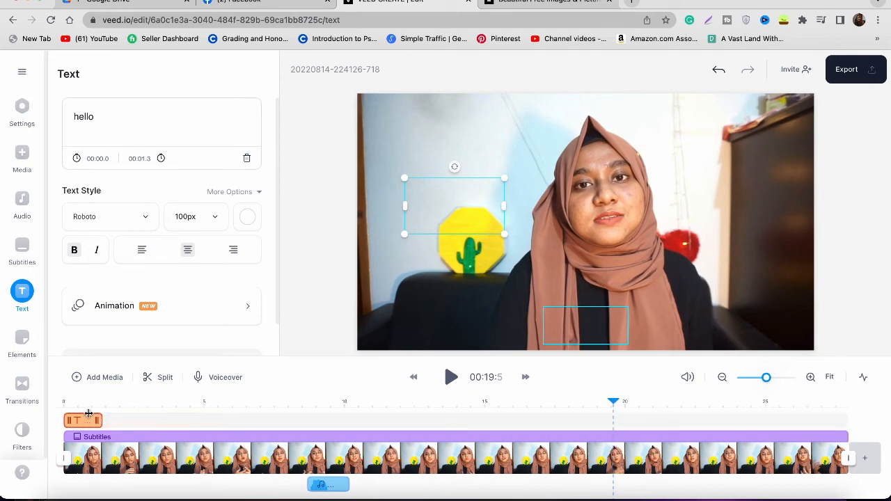
{"action": "left_click", "coordinate": [63, 401]}
{"action": "key", "text": "space"}
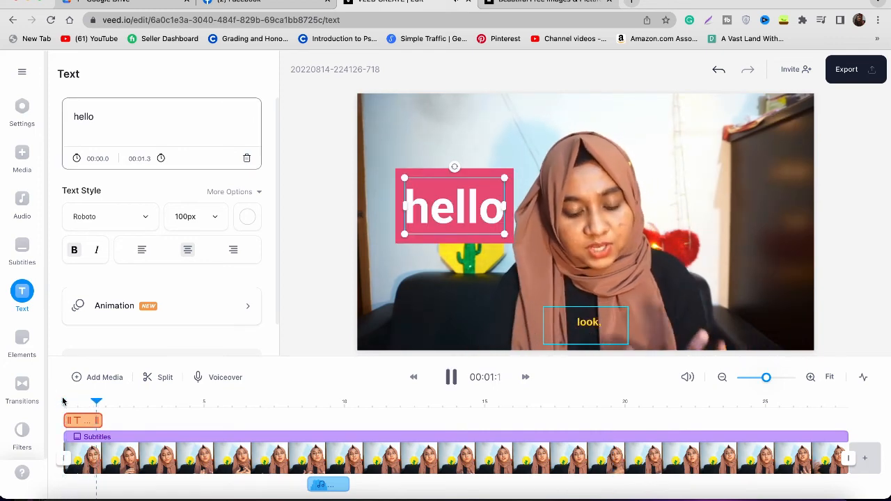
{"action": "key", "text": "space"}
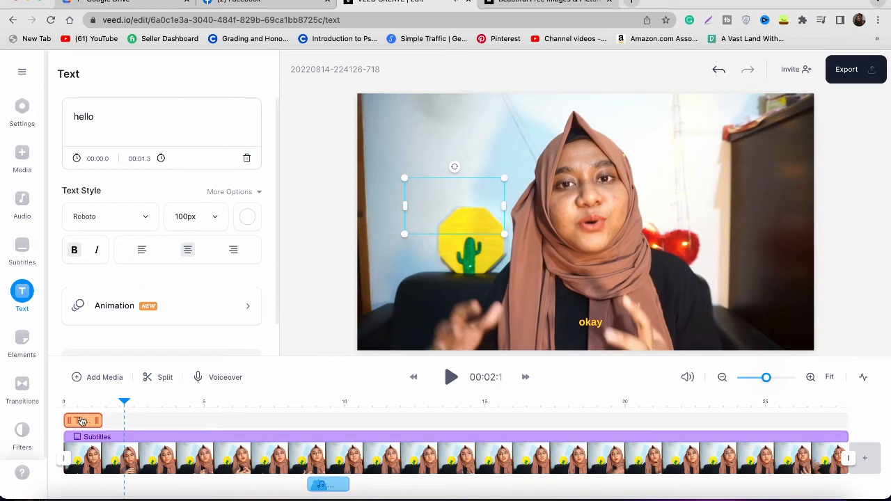
Step: Add the laughing-with-tears emoji to the video and enlarge it to cover the speaker's face
{"action": "left_click", "coordinate": [22, 339]}
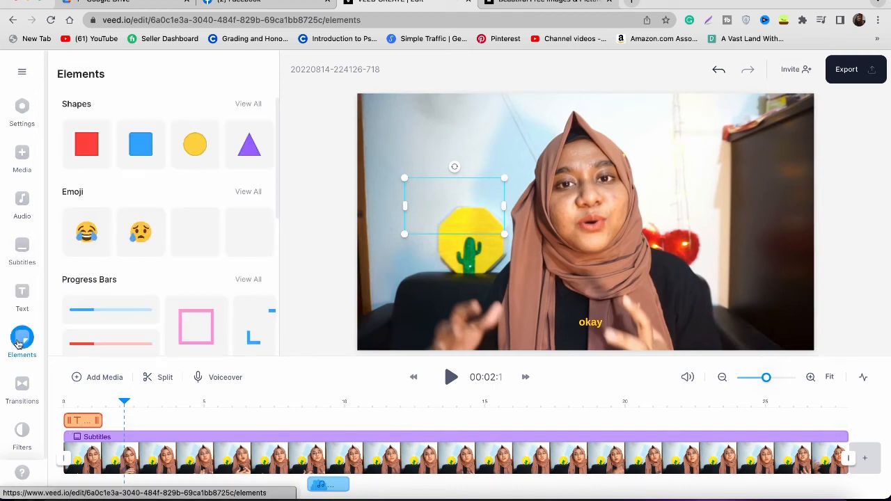
{"action": "left_click", "coordinate": [88, 234]}
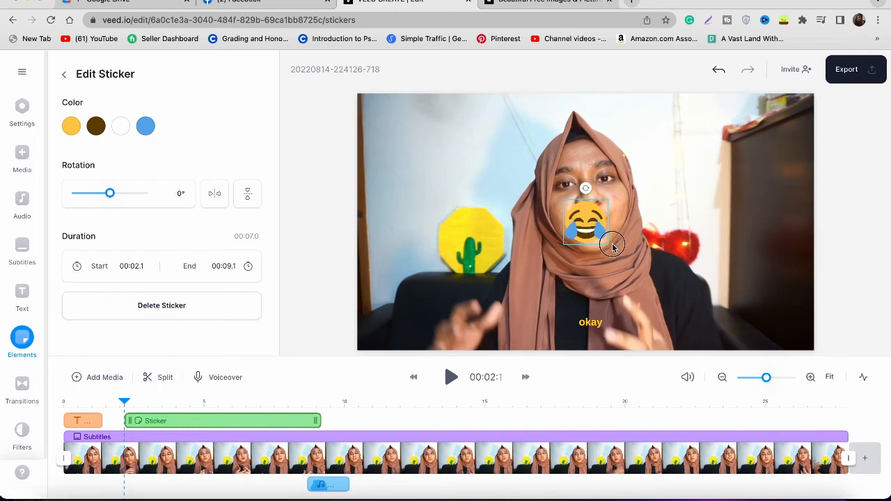
{"action": "left_click_drag", "start_coordinate": [610, 247], "coordinate": [582, 201]}
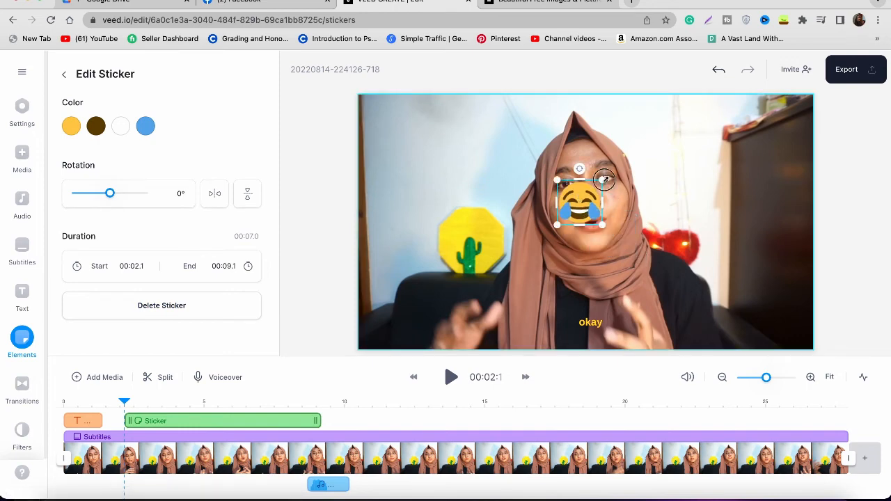
{"action": "left_click_drag", "start_coordinate": [602, 180], "coordinate": [596, 206]}
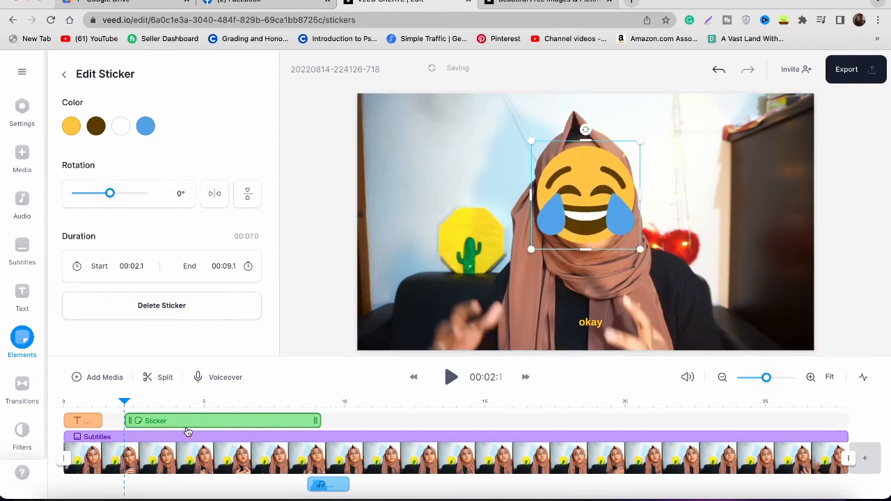
Step: Preview the emoji sticker at the start of the video and reposition its clip to begin at 3.7 seconds
{"action": "left_click_drag", "start_coordinate": [177, 423], "coordinate": [116, 412]}
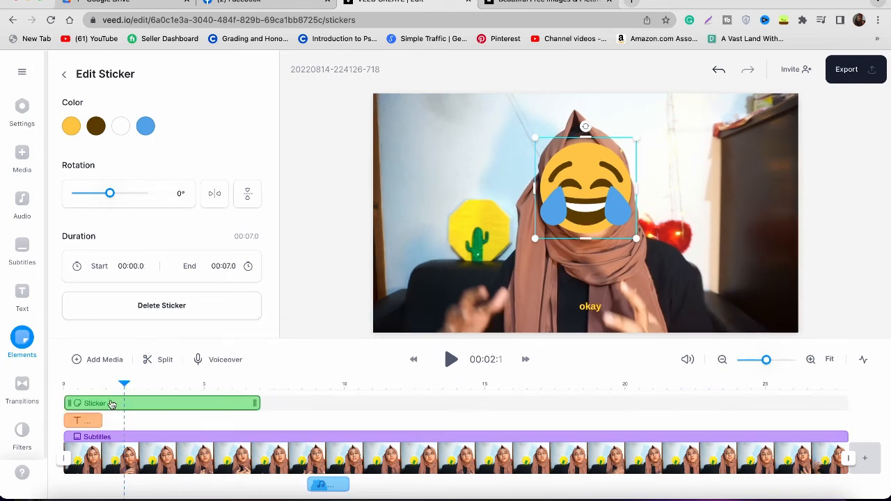
{"action": "left_click", "coordinate": [66, 385]}
{"action": "key", "text": "space"}
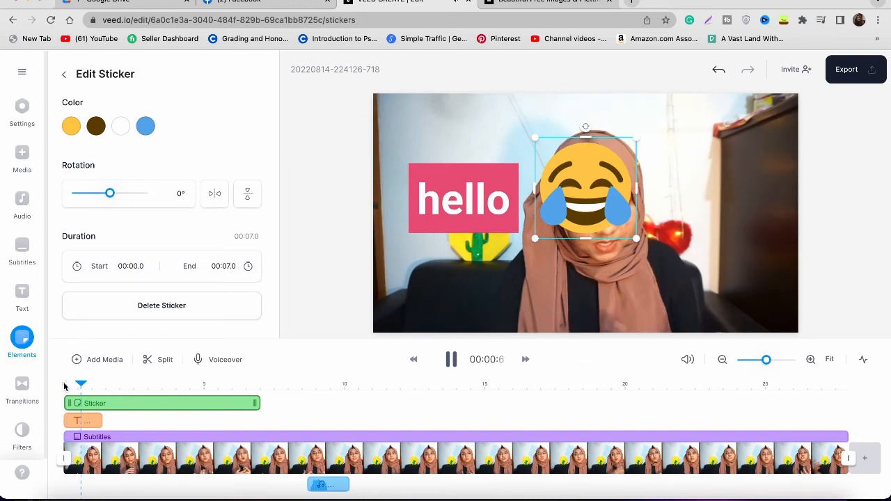
{"action": "key", "text": "space"}
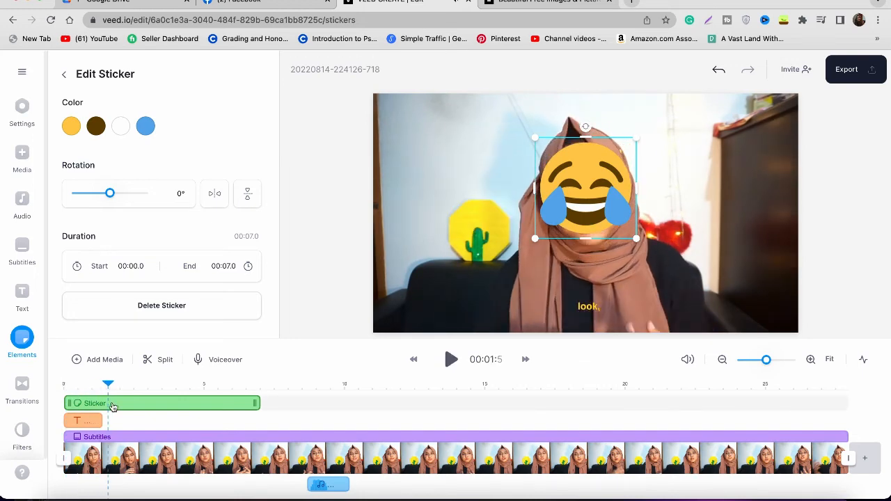
{"action": "left_click_drag", "start_coordinate": [113, 406], "coordinate": [219, 424]}
{"action": "left_click", "coordinate": [170, 403]}
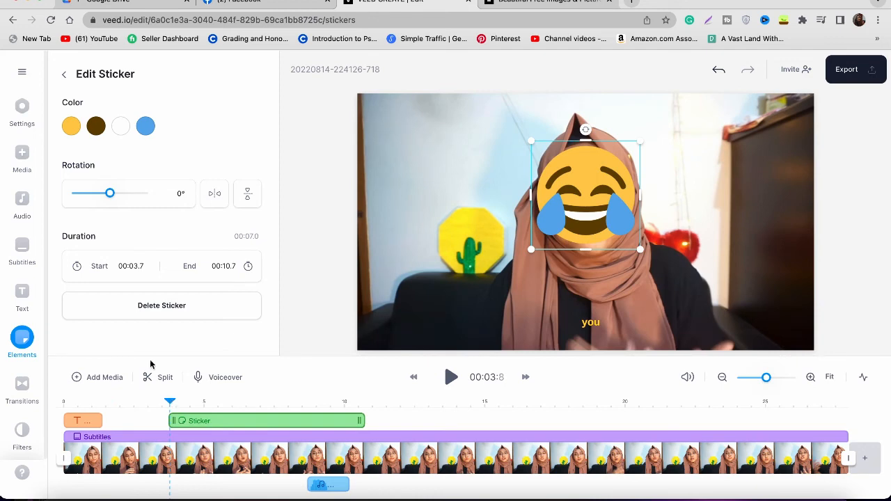
Step: Add the multicolored squiggle 3D sticker at 3.8 seconds and place it beside the speaker, over the cactus decoration
{"action": "left_click", "coordinate": [24, 341]}
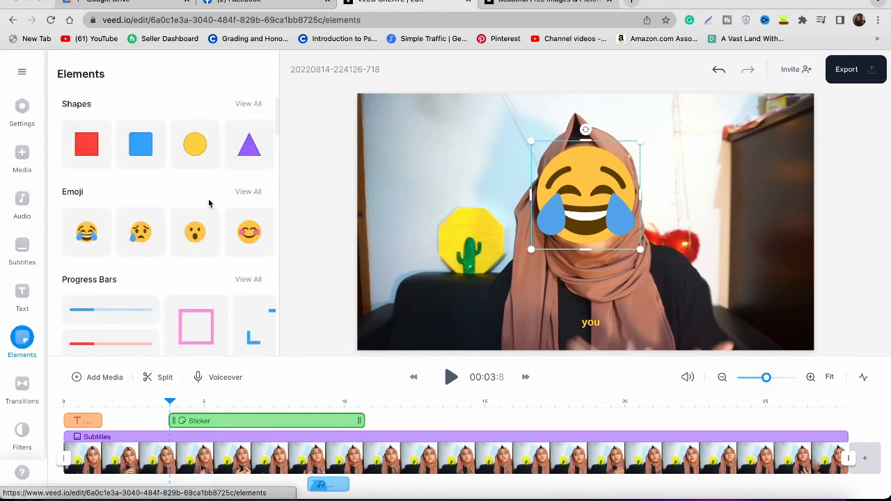
{"action": "scroll", "coordinate": [209, 202], "scroll_direction": "down", "scroll_amount": 5}
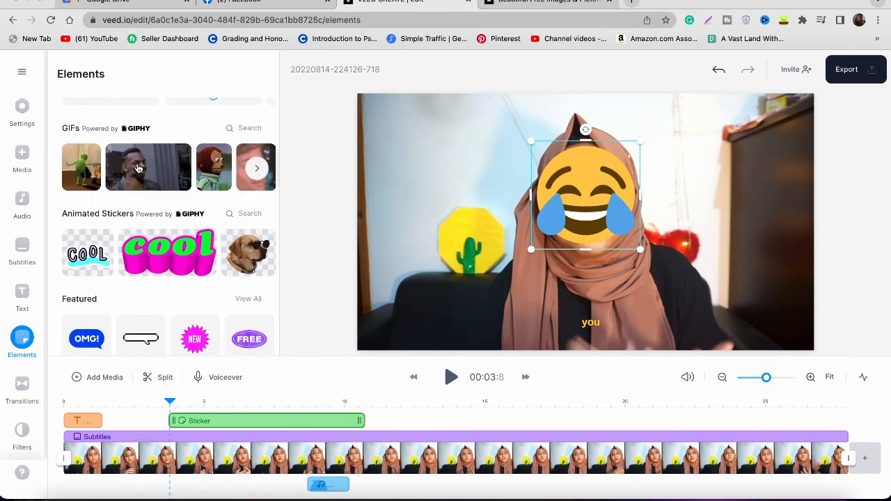
{"action": "scroll", "coordinate": [138, 168], "scroll_direction": "down", "scroll_amount": 10}
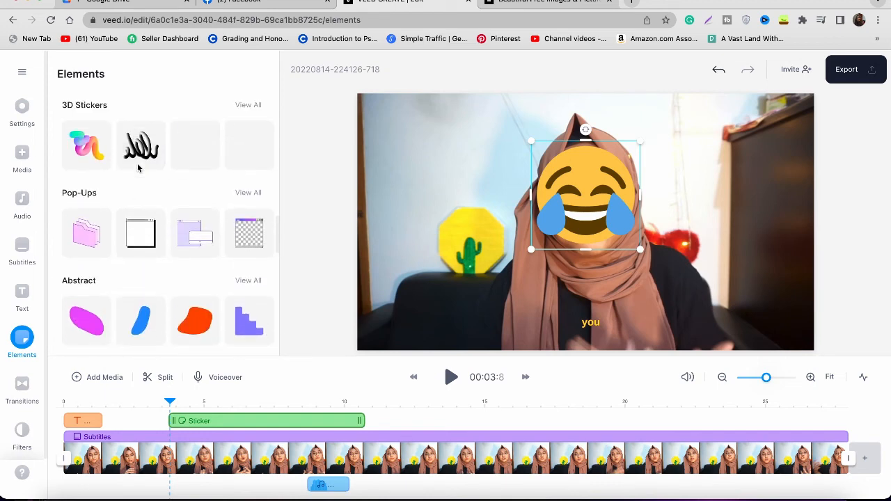
{"action": "left_click", "coordinate": [94, 148]}
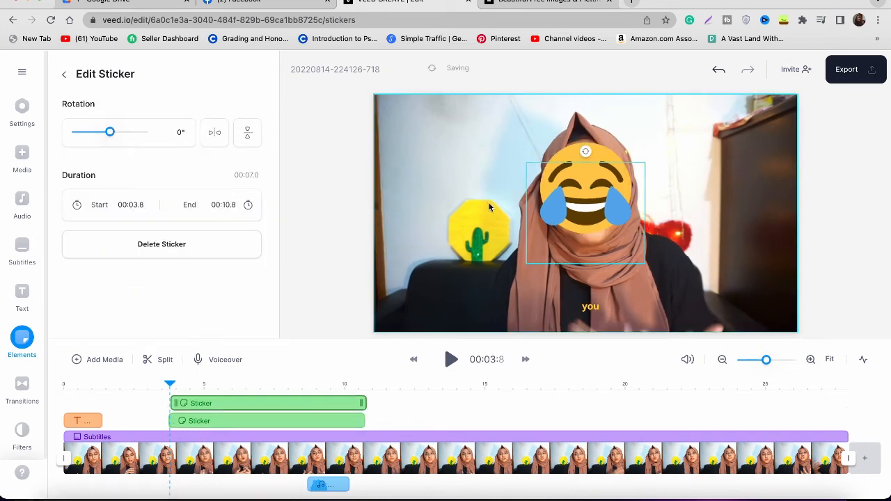
{"action": "left_click", "coordinate": [480, 243]}
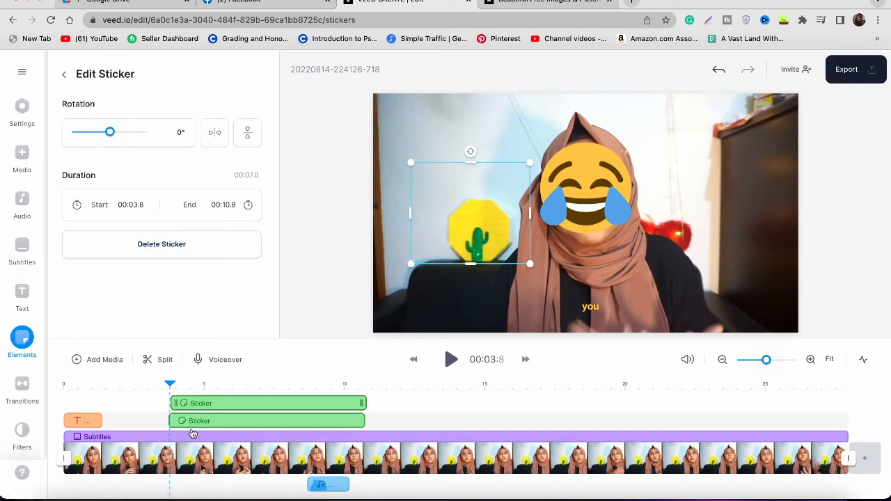
Step: Browse the remaining element categories, including Brand Logos, Discount and Podcast
{"action": "left_click", "coordinate": [21, 338]}
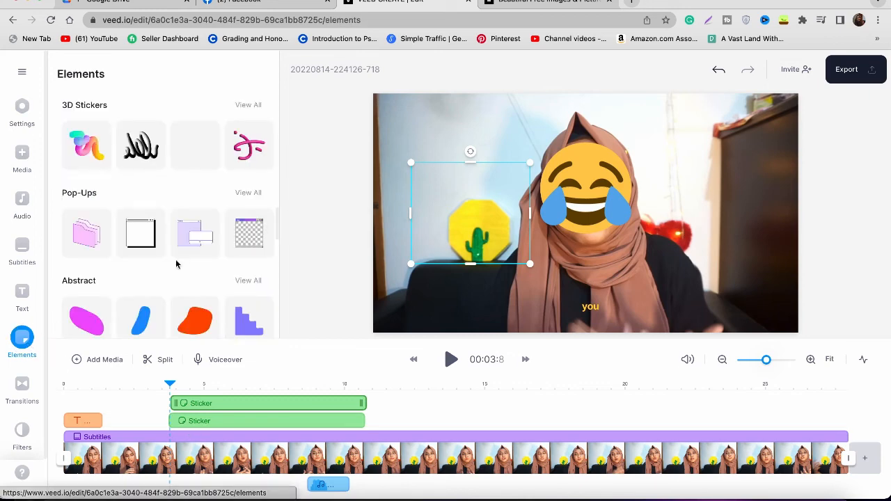
{"action": "scroll", "coordinate": [175, 259], "scroll_direction": "down", "scroll_amount": 5}
{"action": "scroll", "coordinate": [176, 263], "scroll_direction": "down", "scroll_amount": 4}
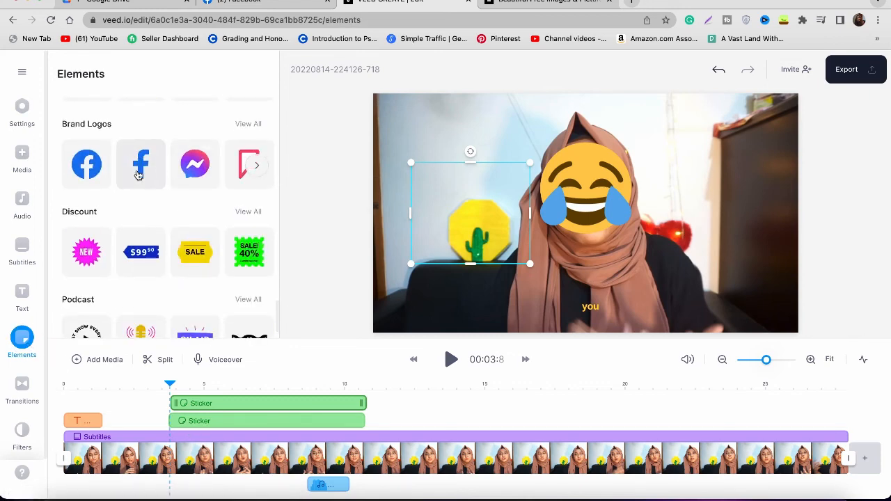
{"action": "scroll", "coordinate": [146, 192], "scroll_direction": "down", "scroll_amount": 2}
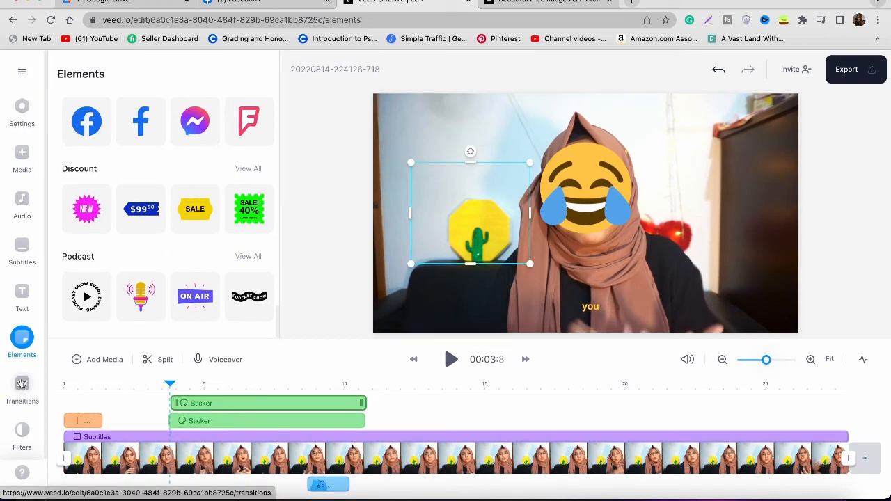
Step: Try to apply the Fade to White transition to the main video clip and select that clip
{"action": "left_click", "coordinate": [21, 394]}
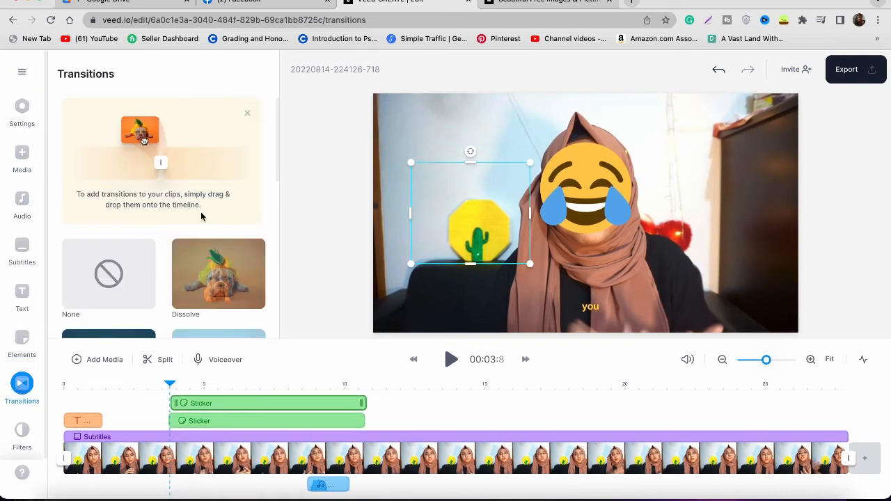
{"action": "scroll", "coordinate": [202, 218], "scroll_direction": "down", "scroll_amount": 3}
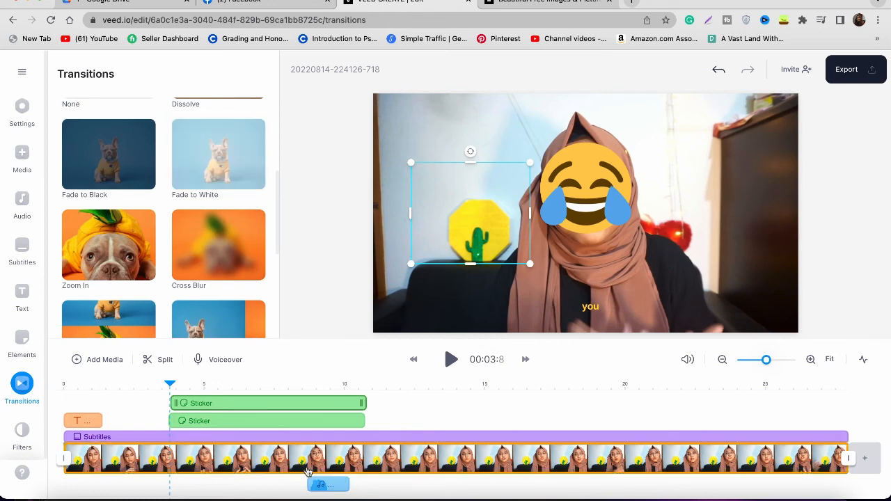
{"action": "left_click_drag", "start_coordinate": [217, 153], "coordinate": [187, 491]}
{"action": "left_click", "coordinate": [236, 461]}
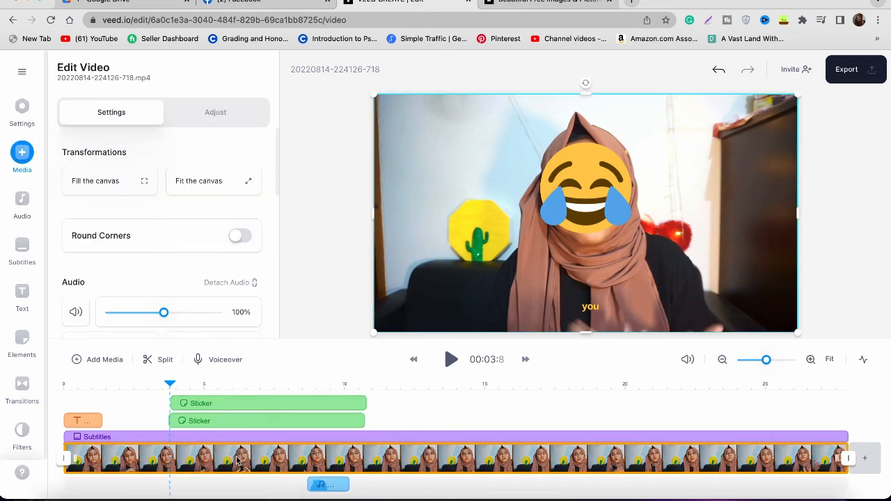
Step: Split the main video clip and its subtitles at 12.3 seconds
{"action": "left_click", "coordinate": [414, 410]}
{"action": "left_click", "coordinate": [411, 390]}
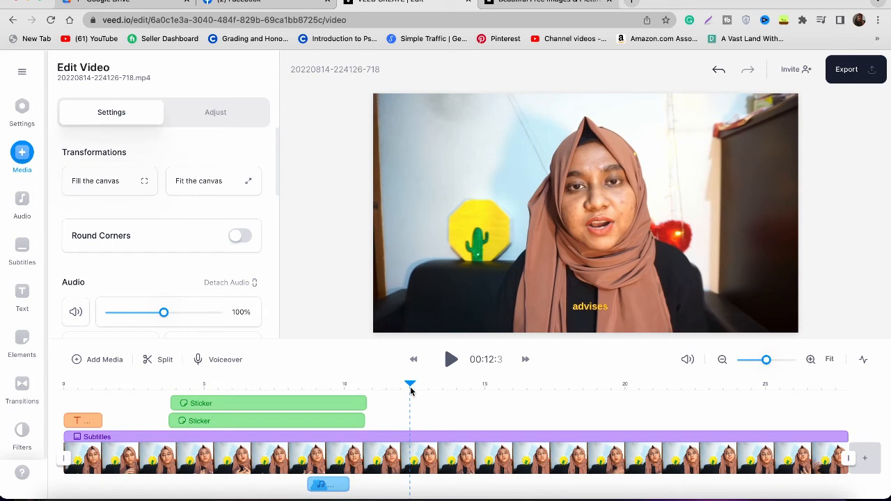
{"action": "scroll", "coordinate": [185, 266], "scroll_direction": "down", "scroll_amount": 5}
{"action": "left_click", "coordinate": [160, 359]}
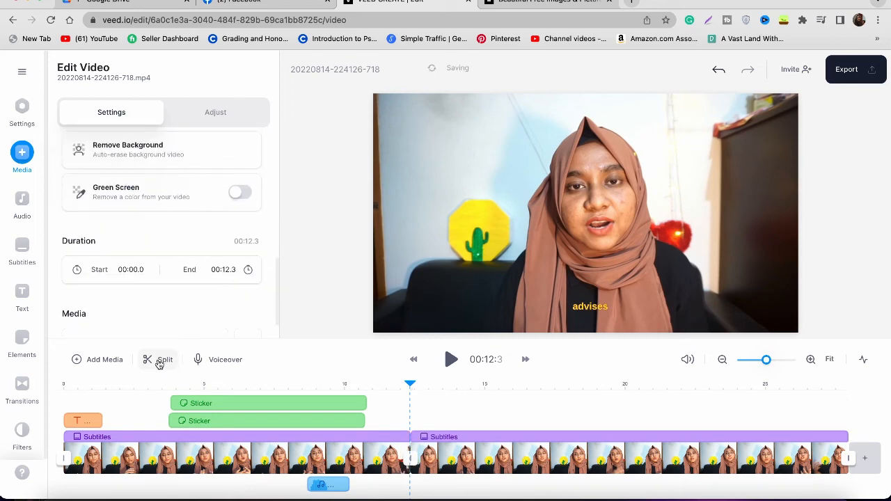
Step: Apply the Cross Blur transition at the cut between the two main video clips and preview the playback
{"action": "left_click", "coordinate": [411, 458]}
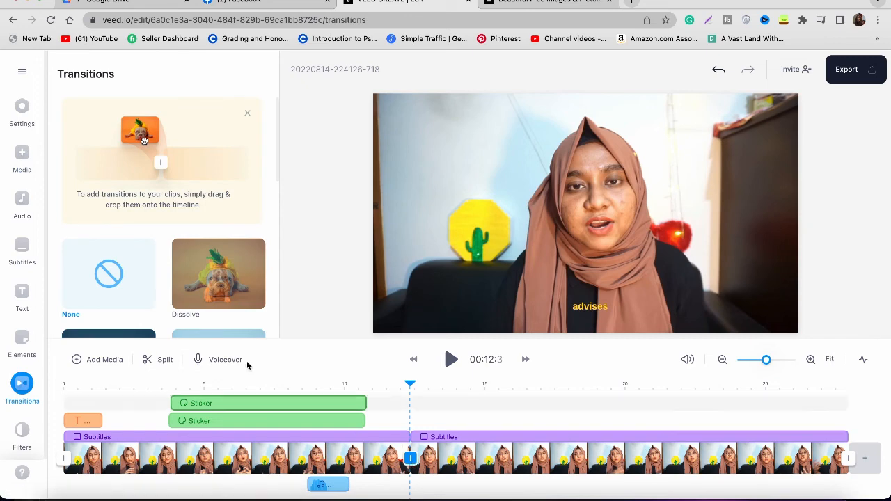
{"action": "scroll", "coordinate": [194, 266], "scroll_direction": "down", "scroll_amount": 2}
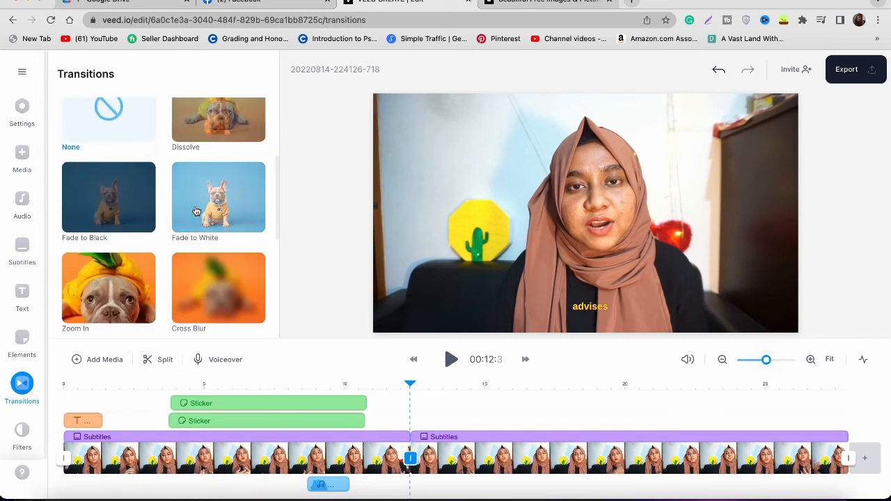
{"action": "left_click", "coordinate": [216, 275]}
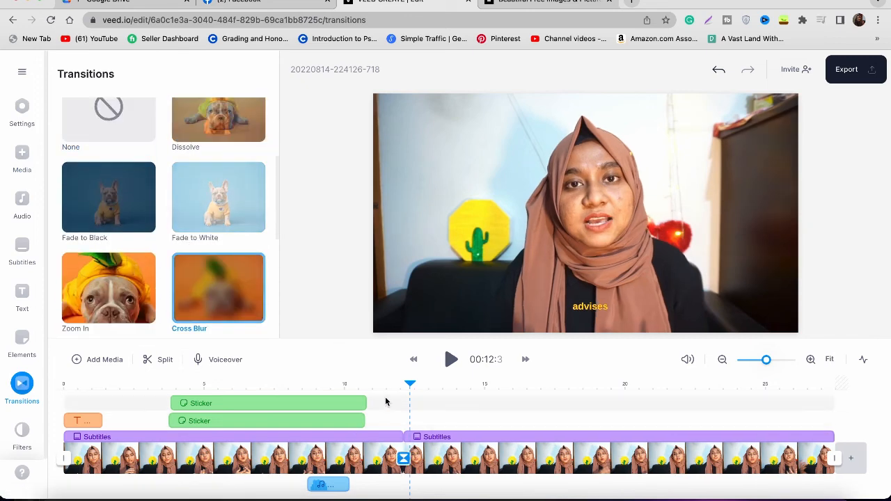
{"action": "left_click", "coordinate": [381, 385]}
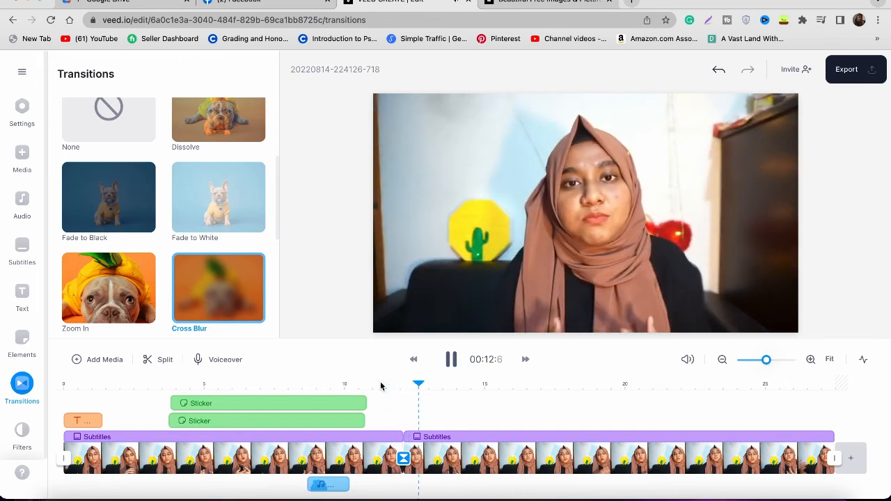
{"action": "key", "text": "space"}
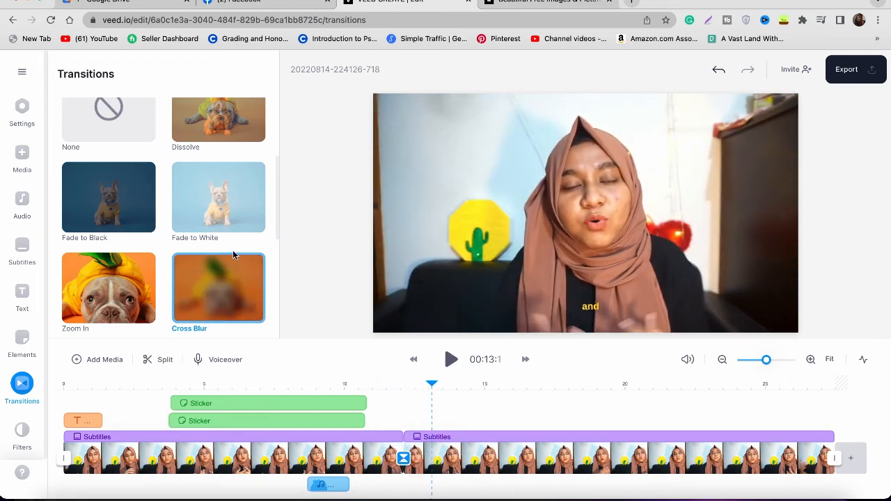
{"action": "scroll", "coordinate": [233, 252], "scroll_direction": "down", "scroll_amount": 3}
{"action": "scroll", "coordinate": [232, 252], "scroll_direction": "up", "scroll_amount": 6}
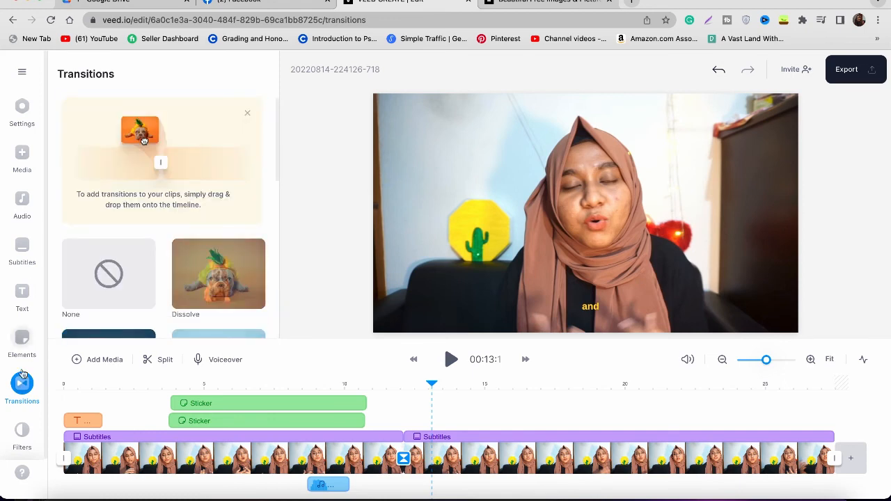
Step: Apply the Esin color grading filter to the video and browse the remaining color grading filters
{"action": "left_click", "coordinate": [22, 432]}
{"action": "scroll", "coordinate": [177, 226], "scroll_direction": "down", "scroll_amount": 2}
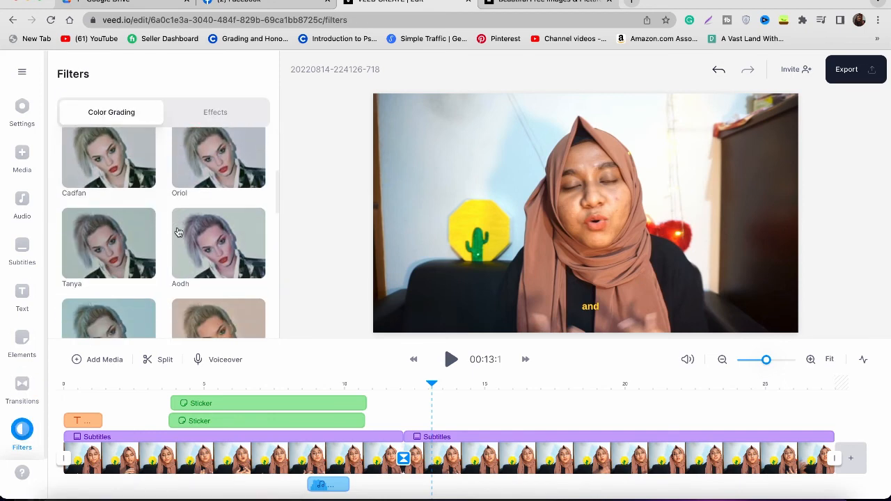
{"action": "scroll", "coordinate": [185, 213], "scroll_direction": "up", "scroll_amount": 2}
{"action": "left_click", "coordinate": [227, 172]}
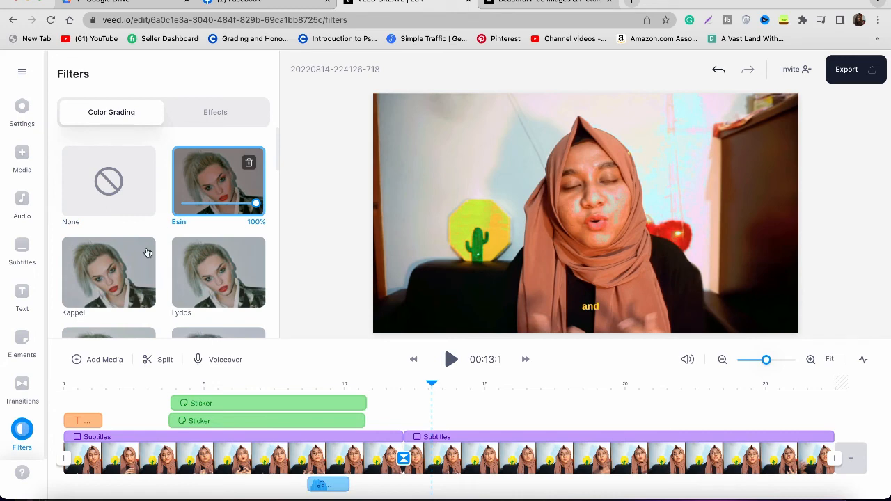
{"action": "scroll", "coordinate": [148, 253], "scroll_direction": "down", "scroll_amount": 8}
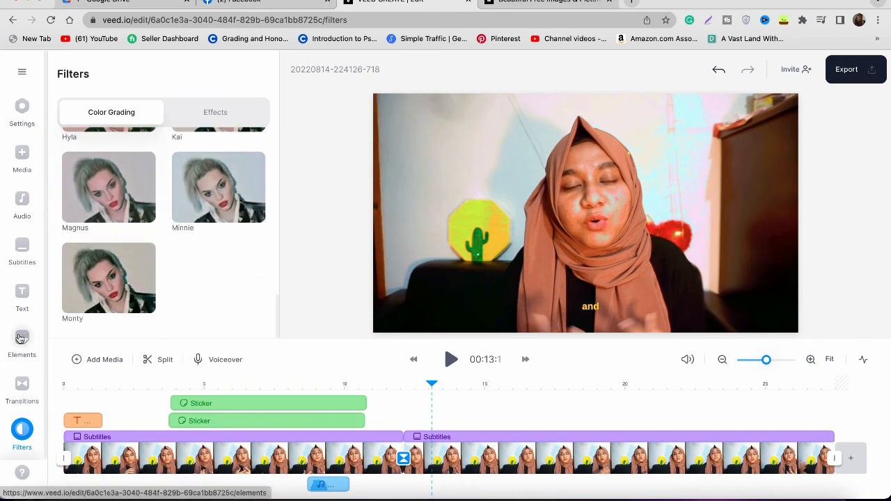
Step: Draw a zigzag across the speaker at 13.1 seconds using the Sliced brush stroke
{"action": "scroll", "coordinate": [22, 348], "scroll_direction": "down", "scroll_amount": 2}
{"action": "left_click", "coordinate": [21, 432]}
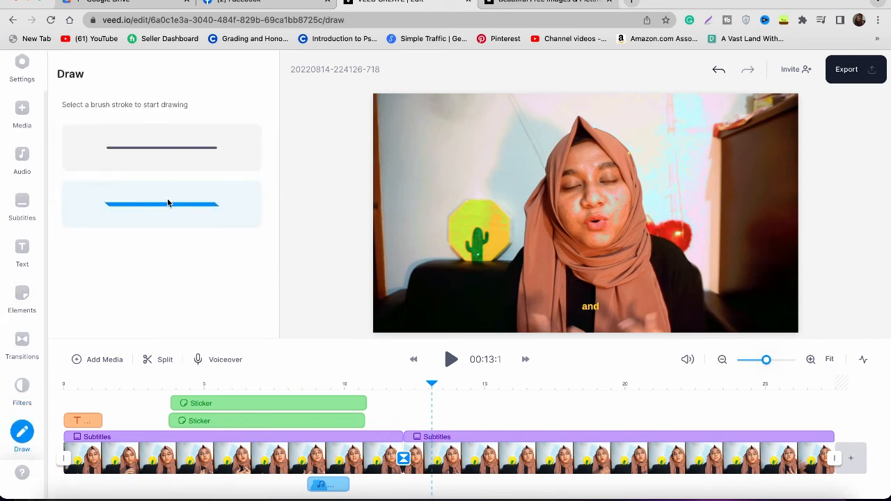
{"action": "left_click", "coordinate": [169, 204]}
{"action": "mouse_move", "coordinate": [471, 132]}
{"action": "left_mouse_down"}
{"action": "mouse_move", "coordinate": [511, 131]}
{"action": "mouse_move", "coordinate": [447, 208]}
{"action": "mouse_move", "coordinate": [582, 176]}
{"action": "mouse_move", "coordinate": [562, 245]}
{"action": "mouse_move", "coordinate": [698, 245]}
{"action": "left_mouse_up"}
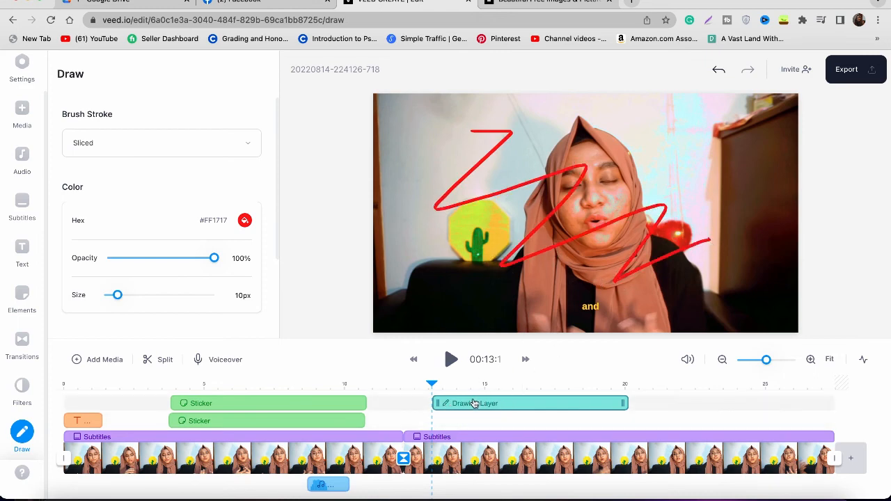
Step: Extend the drawing layer to the end of the video and preview it from 15.7 seconds
{"action": "mouse_move", "coordinate": [474, 404]}
{"action": "left_mouse_down"}
{"action": "mouse_move", "coordinate": [521, 397]}
{"action": "mouse_move", "coordinate": [515, 390]}
{"action": "mouse_move", "coordinate": [532, 406]}
{"action": "mouse_move", "coordinate": [472, 406]}
{"action": "mouse_move", "coordinate": [471, 422]}
{"action": "mouse_move", "coordinate": [473, 404]}
{"action": "left_mouse_up"}
{"action": "mouse_move", "coordinate": [623, 406]}
{"action": "left_mouse_down"}
{"action": "mouse_move", "coordinate": [502, 406]}
{"action": "mouse_move", "coordinate": [831, 404]}
{"action": "left_mouse_up"}
{"action": "left_click", "coordinate": [506, 388]}
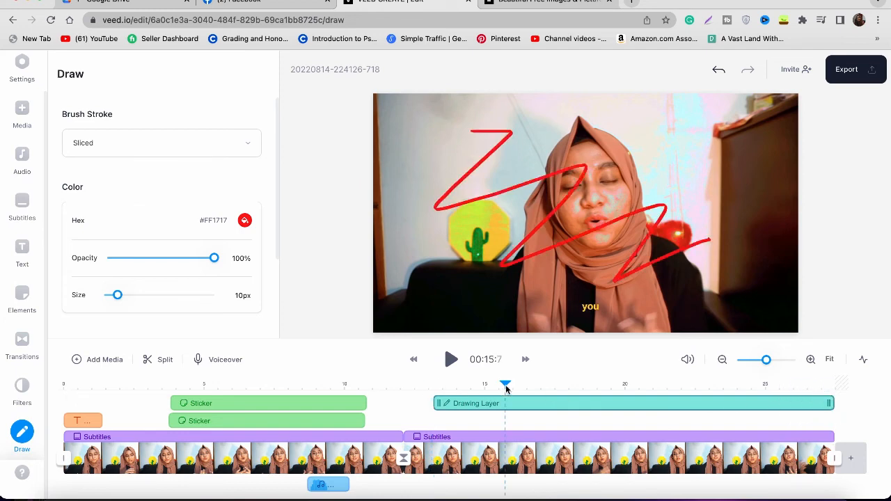
{"action": "key", "text": "space"}
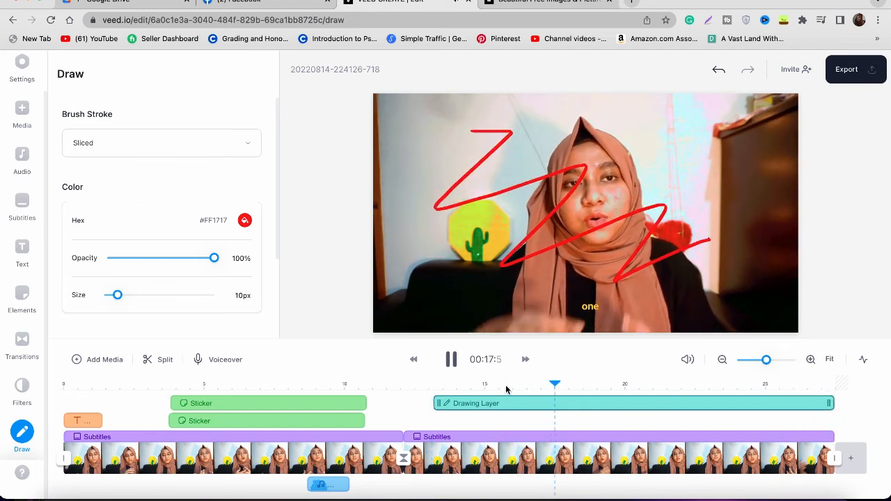
{"action": "key", "text": "space"}
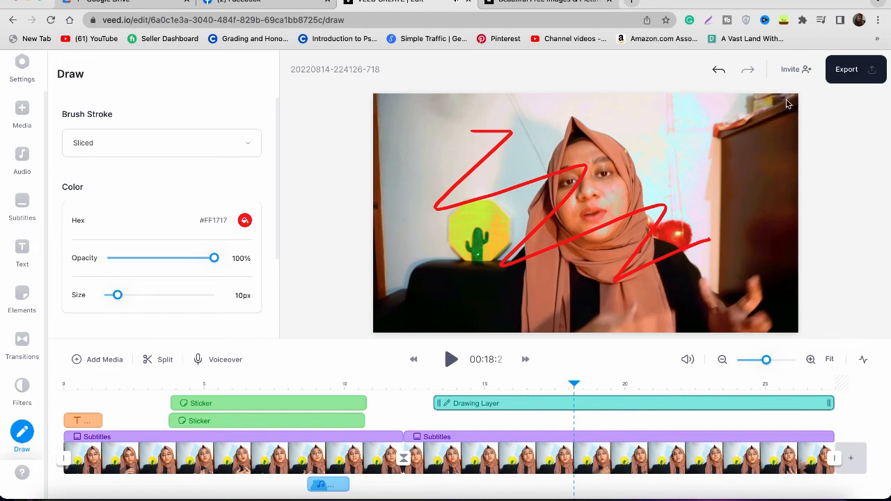
Step: Review the export options and the upgrade plans for removing the watermark, and close them without exporting
{"action": "left_click", "coordinate": [853, 72]}
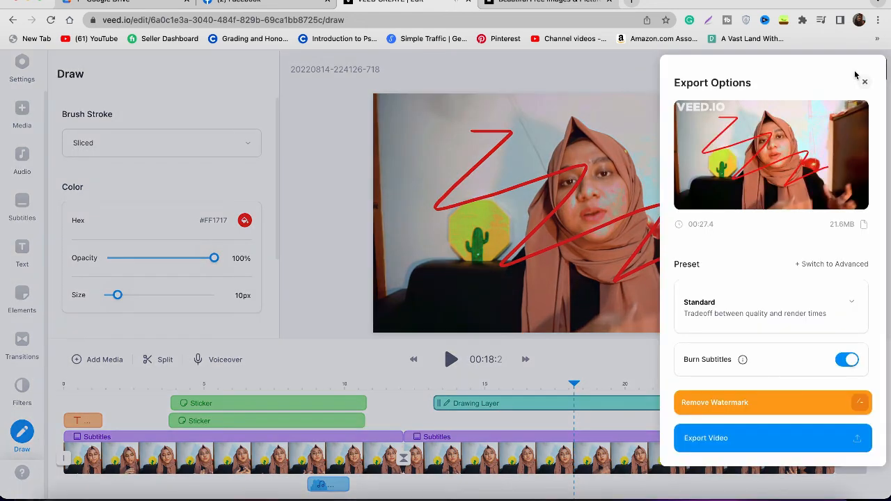
{"action": "left_click", "coordinate": [748, 396]}
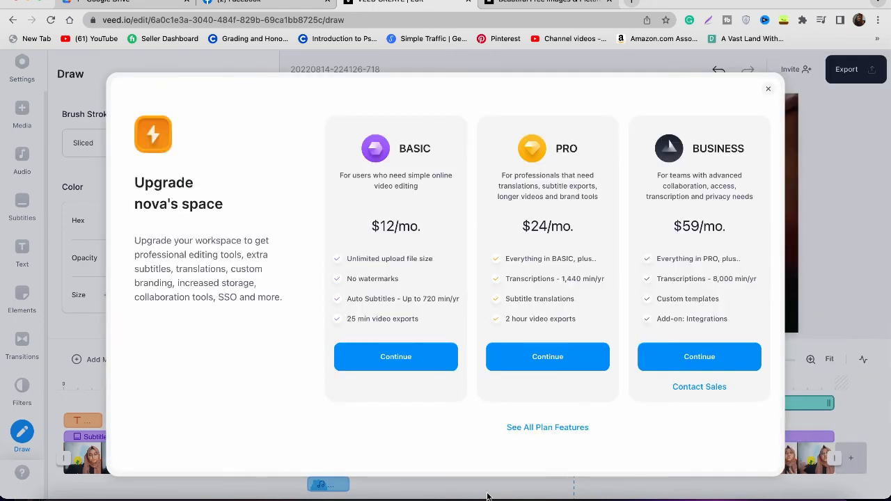
{"action": "left_click", "coordinate": [769, 90]}
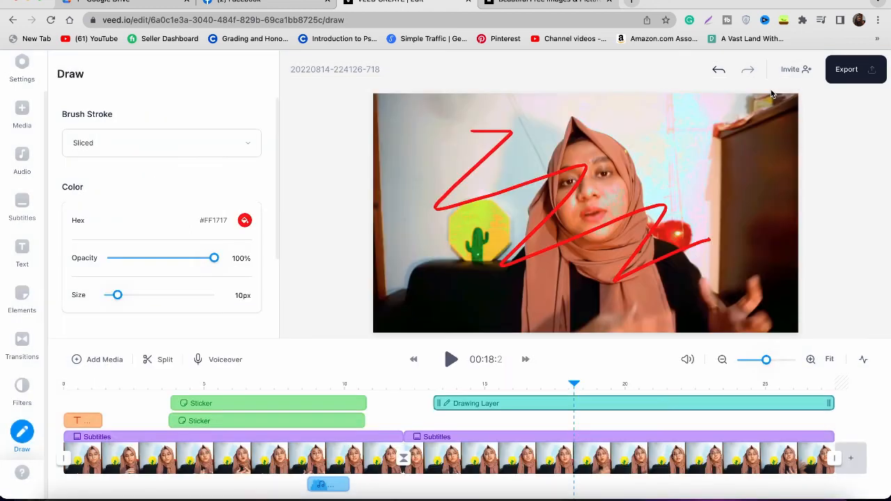
{"action": "left_click", "coordinate": [862, 66]}
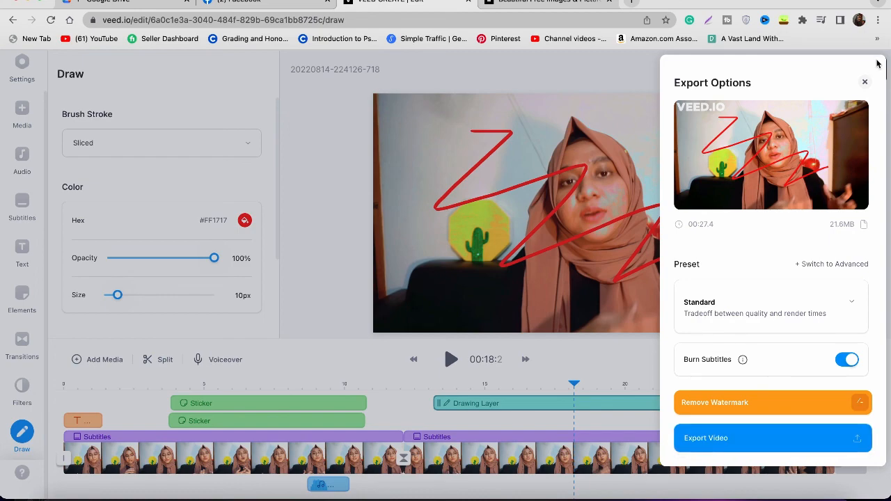
{"action": "left_click", "coordinate": [865, 84]}
Step: Search Google in a new browser tab for "online water mark remover" and look through the results
{"action": "left_click", "coordinate": [632, 3]}
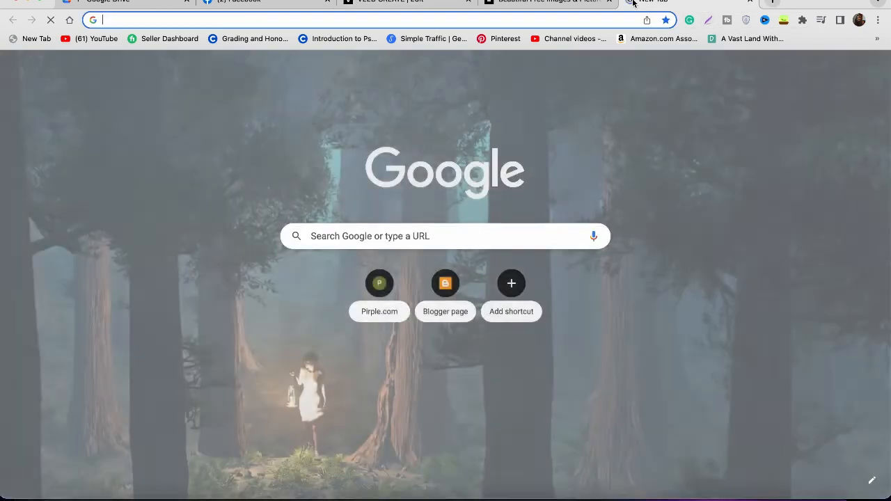
{"action": "type", "text": "on"}
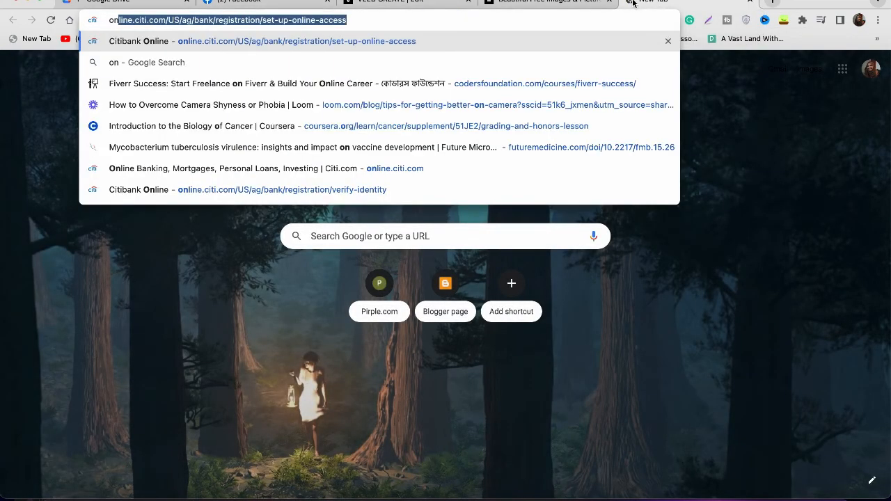
{"action": "type", "text": "line water m"}
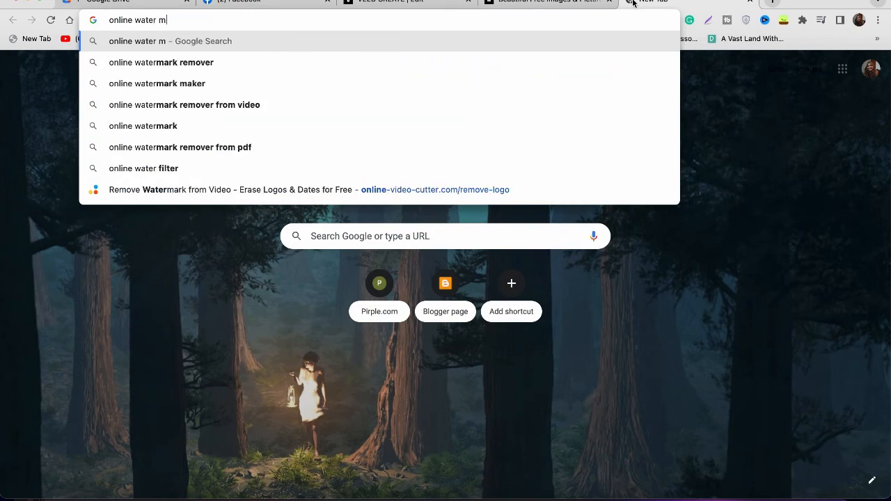
{"action": "type", "text": "ark remover"}
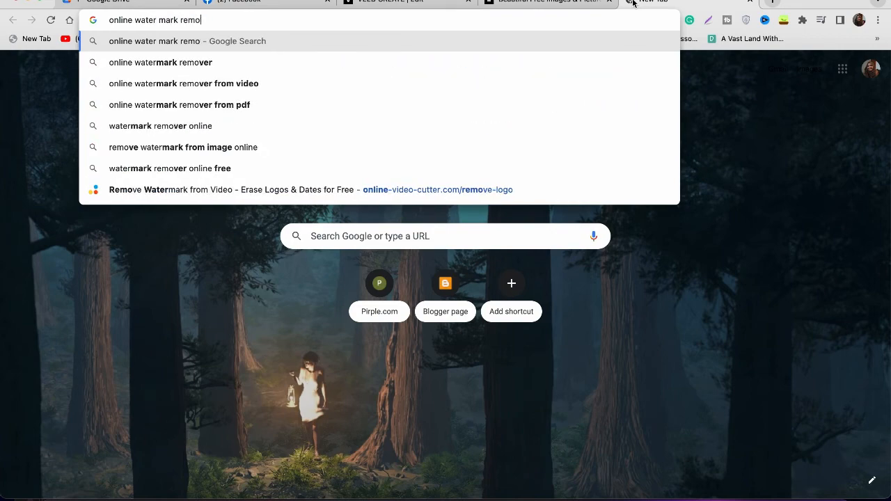
{"action": "key", "text": "Return"}
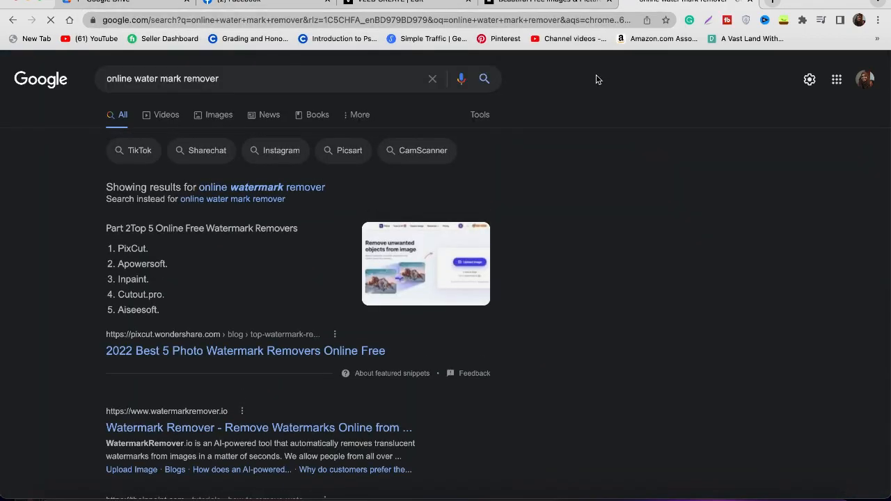
{"action": "scroll", "coordinate": [483, 264], "scroll_direction": "down", "scroll_amount": 3}
{"action": "scroll", "coordinate": [482, 263], "scroll_direction": "up", "scroll_amount": 3}
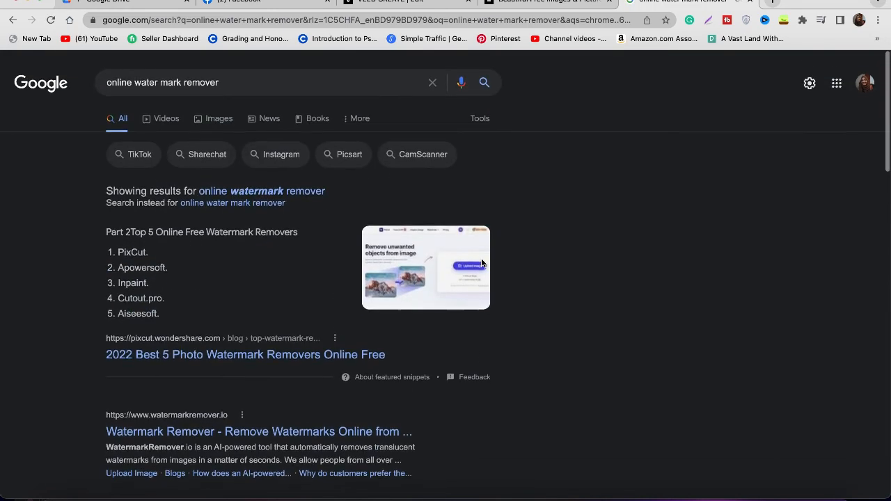
{"action": "scroll", "coordinate": [482, 263], "scroll_direction": "down", "scroll_amount": 2}
Step: Look over the watermarkremover.io page from the search results and return to the results
{"action": "left_click", "coordinate": [342, 267]}
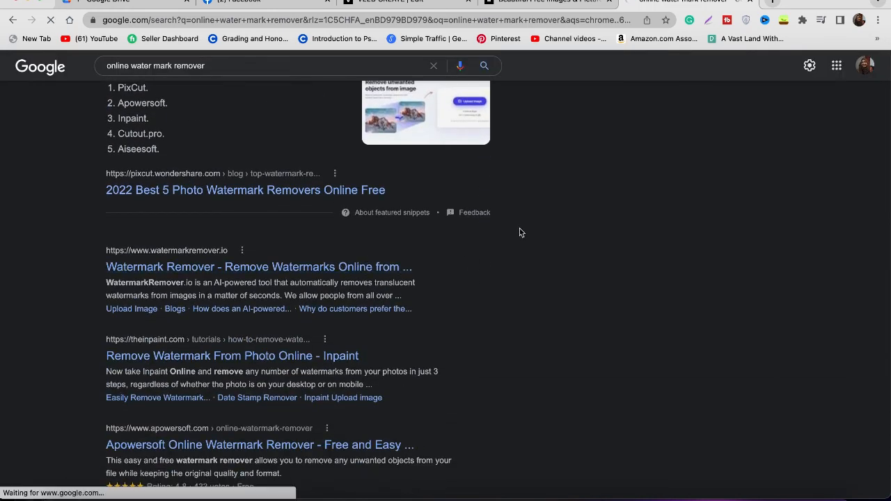
{"action": "scroll", "coordinate": [522, 232], "scroll_direction": "down", "scroll_amount": 3}
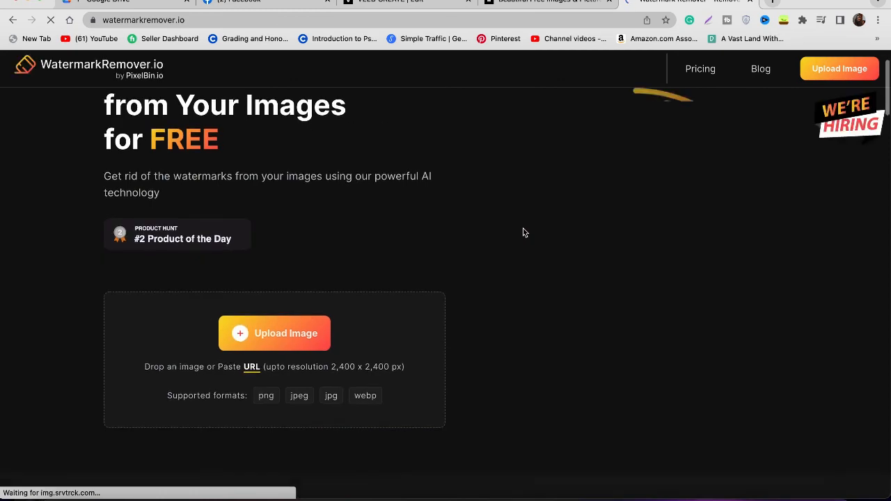
{"action": "scroll", "coordinate": [523, 231], "scroll_direction": "up", "scroll_amount": 3}
{"action": "key", "text": "super+Left"}
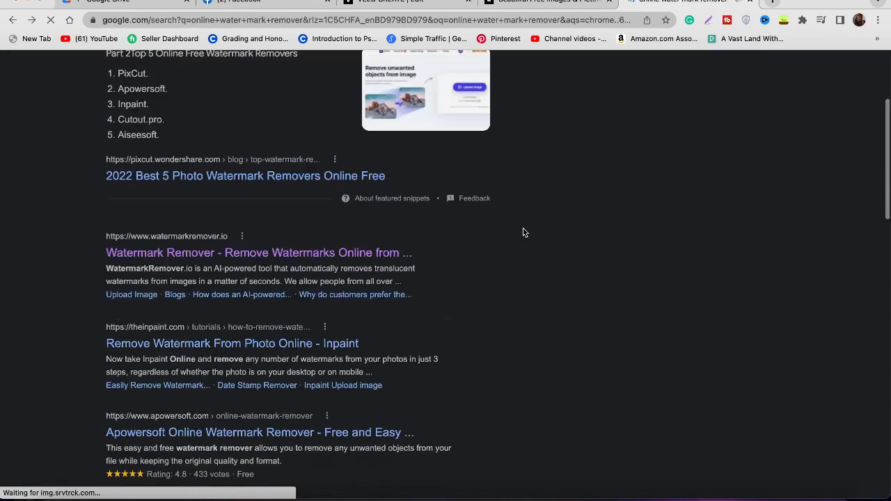
{"action": "scroll", "coordinate": [523, 231], "scroll_direction": "up", "scroll_amount": 3}
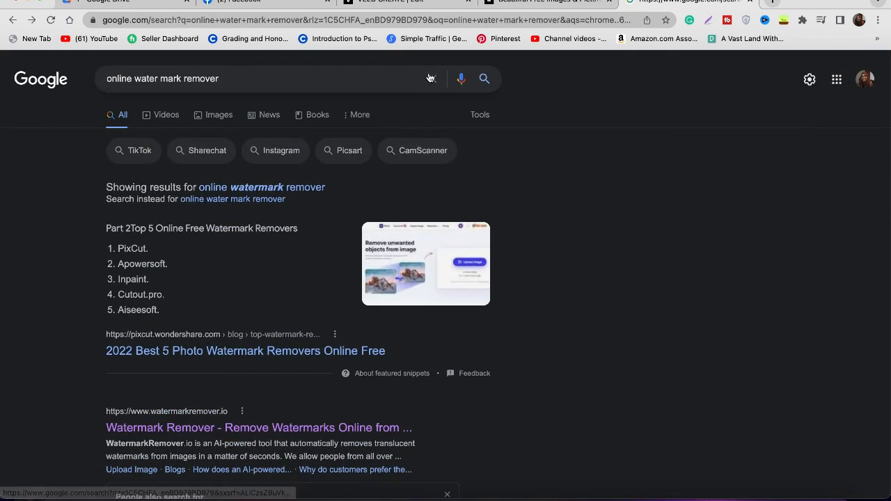
Step: Search for "watermark remover online" and open the online-video-cutter.com page for removing a watermark from video
{"action": "left_click", "coordinate": [431, 71]}
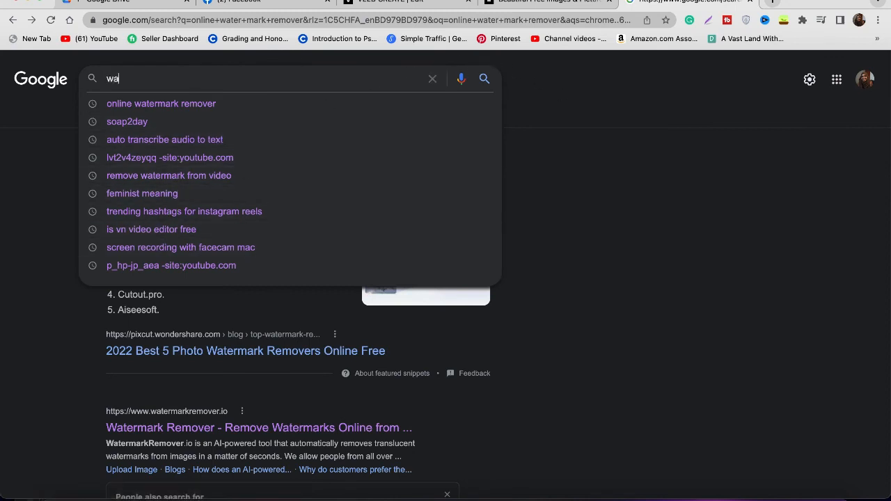
{"action": "type", "text": "ter"}
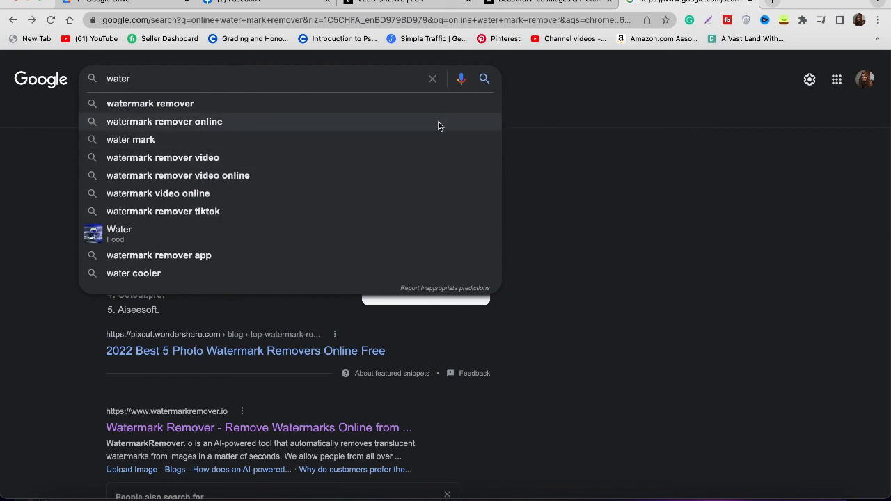
{"action": "left_click", "coordinate": [437, 121]}
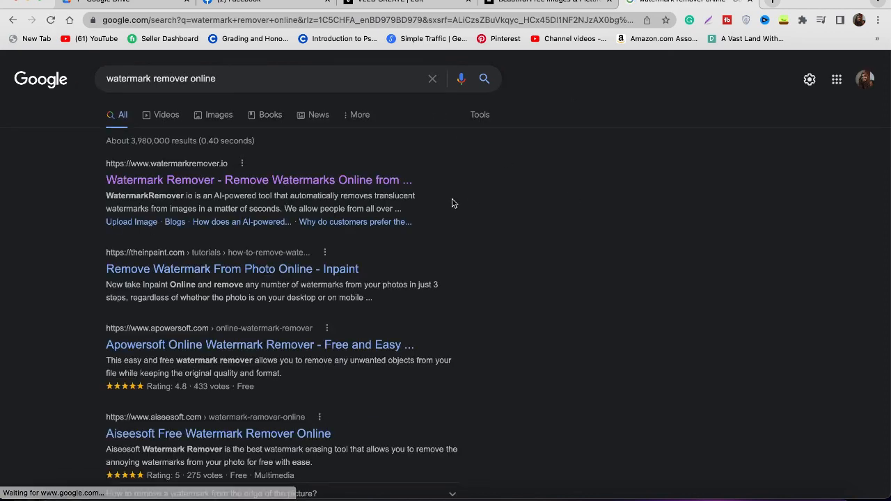
{"action": "scroll", "coordinate": [452, 201], "scroll_direction": "down", "scroll_amount": 3}
{"action": "scroll", "coordinate": [452, 202], "scroll_direction": "down", "scroll_amount": 8}
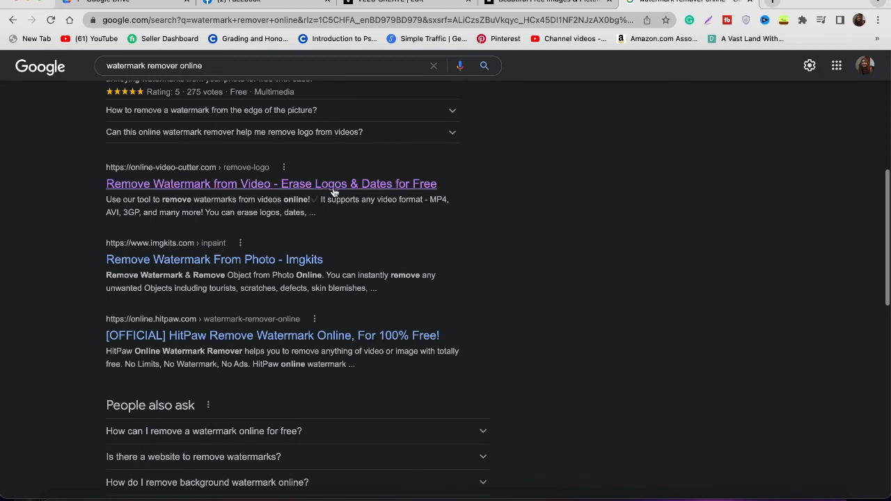
{"action": "left_click", "coordinate": [132, 185]}
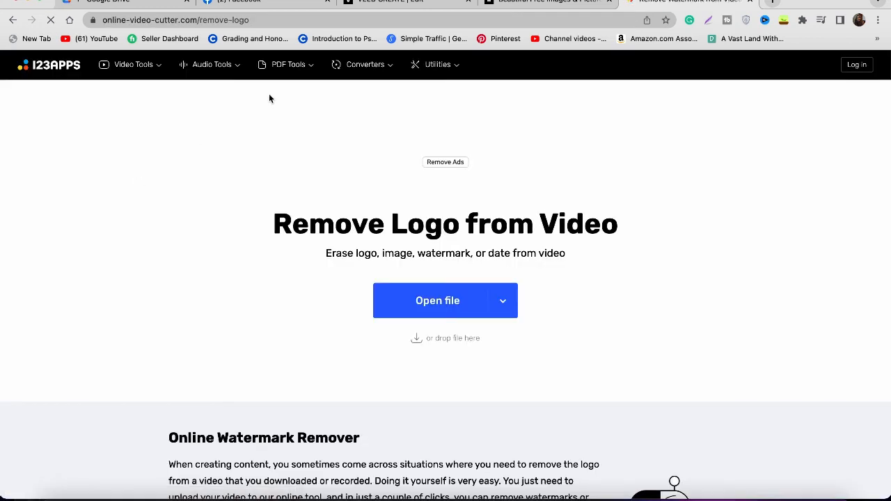
{"action": "left_click_drag", "start_coordinate": [104, 21], "coordinate": [177, 21]}
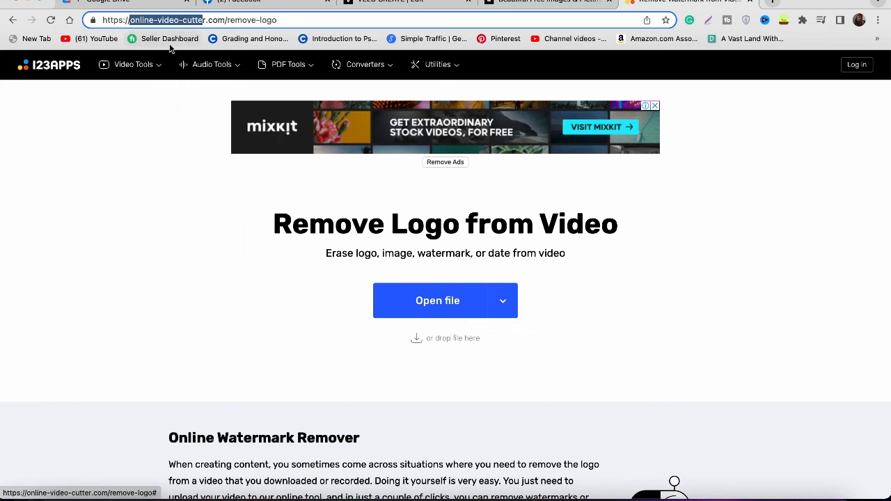
{"action": "left_click", "coordinate": [159, 102]}
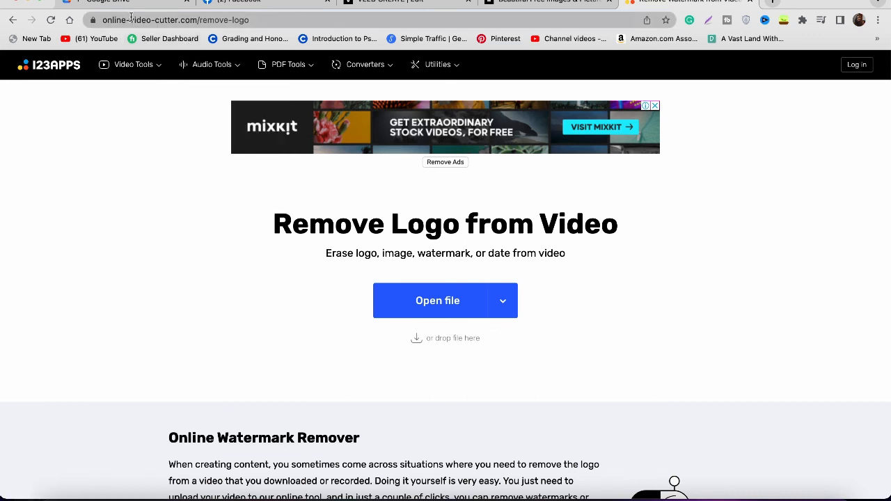
{"action": "left_click", "coordinate": [442, 304]}
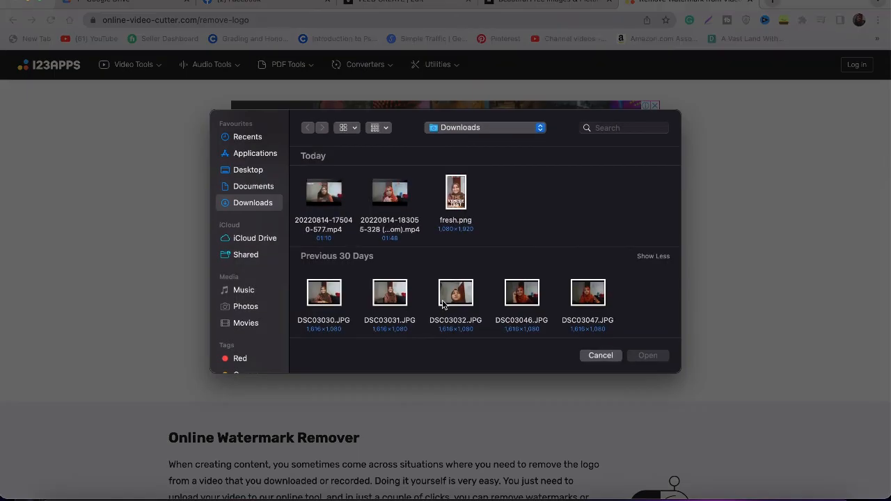
{"action": "double_click", "coordinate": [329, 223]}
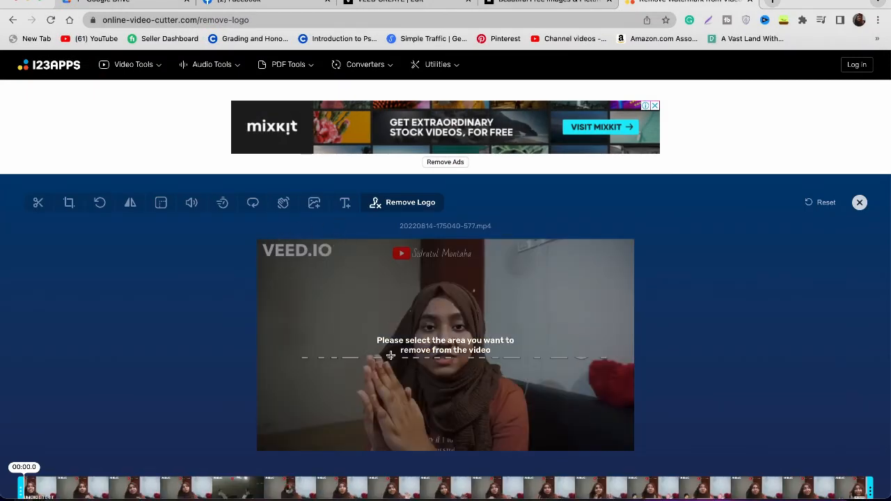
Step: Mark the VEED.IO watermark as the area to remove from the video, render the result, and close the logo remover page
{"action": "scroll", "coordinate": [390, 356], "scroll_direction": "down", "scroll_amount": 2}
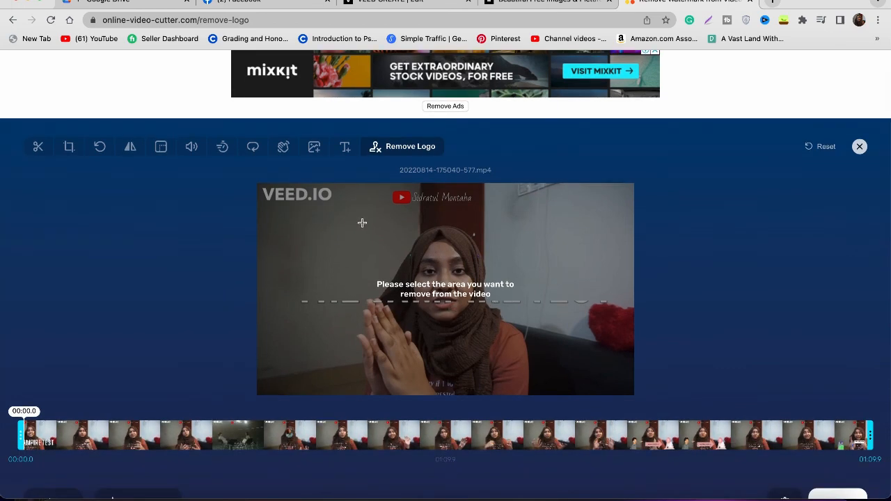
{"action": "mouse_move", "coordinate": [258, 185]}
{"action": "left_mouse_down"}
{"action": "mouse_move", "coordinate": [332, 194]}
{"action": "mouse_move", "coordinate": [340, 207]}
{"action": "left_mouse_up"}
{"action": "scroll", "coordinate": [782, 263], "scroll_direction": "down", "scroll_amount": 5}
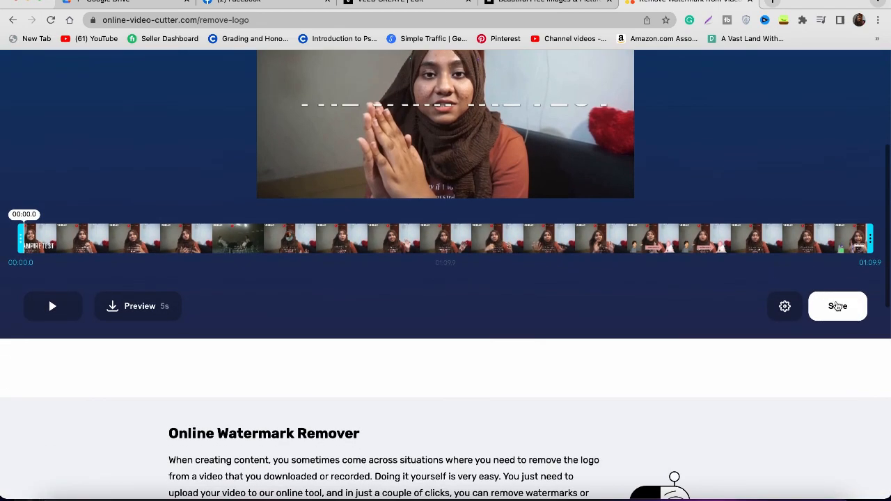
{"action": "left_click", "coordinate": [837, 320]}
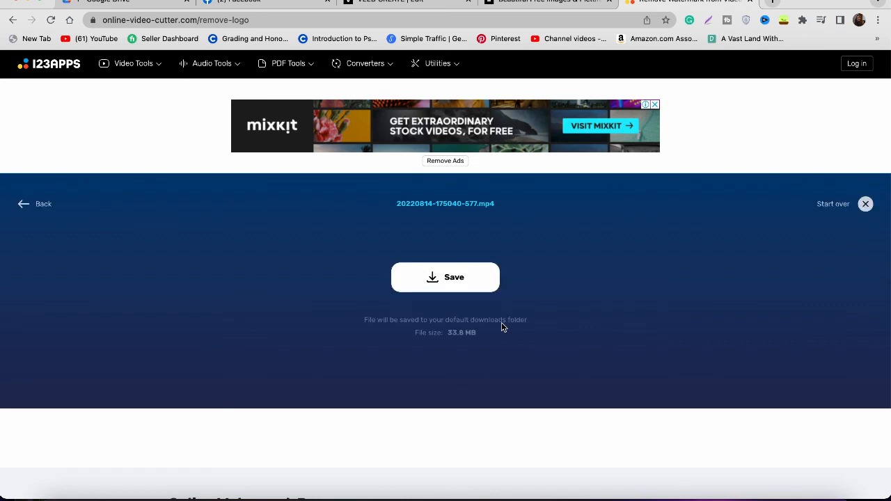
{"action": "left_click", "coordinate": [749, 5]}
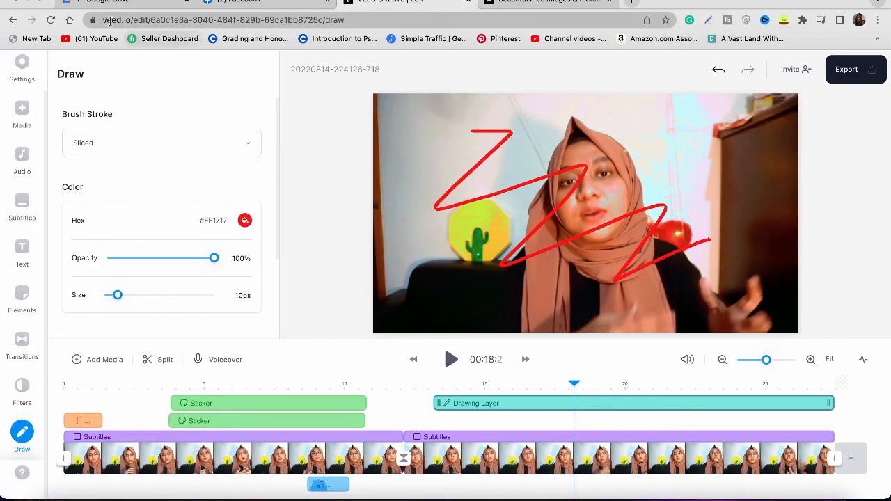
Step: Search Google in a new browser tab for "online water mark remover" and locate the online-video-cutter.com result
{"action": "left_click", "coordinate": [530, 2]}
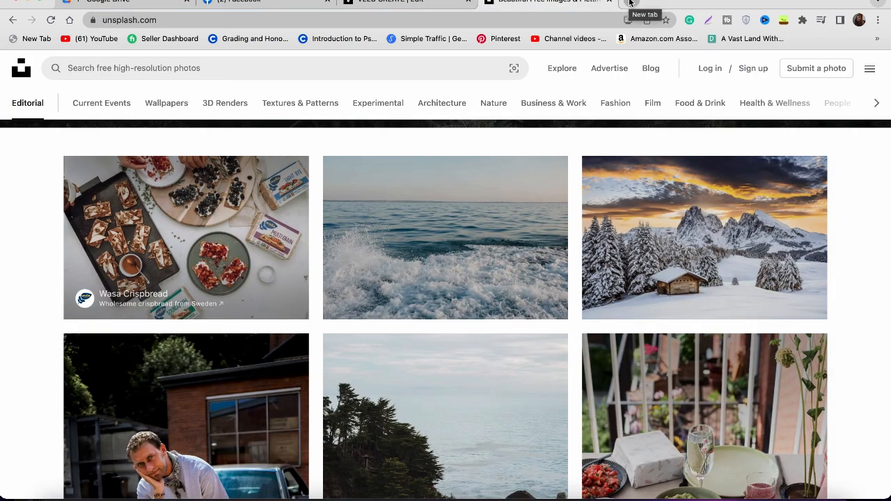
{"action": "left_click", "coordinate": [630, 4]}
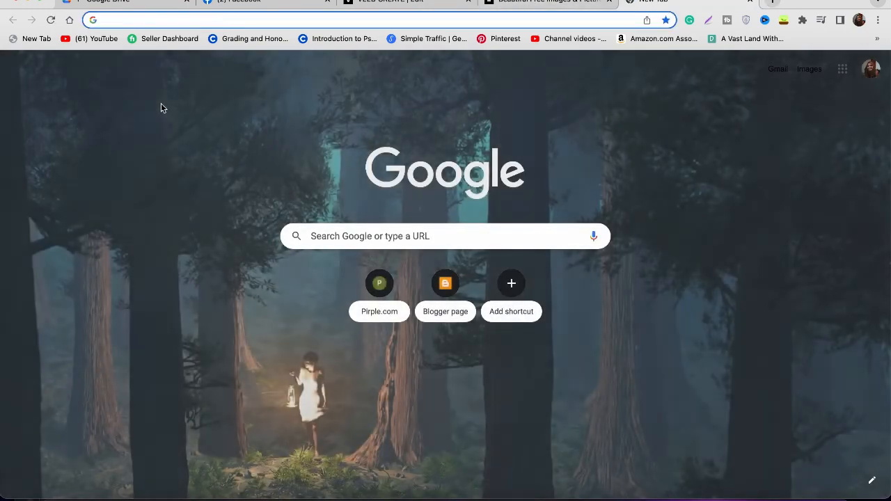
{"action": "type", "text": "on"}
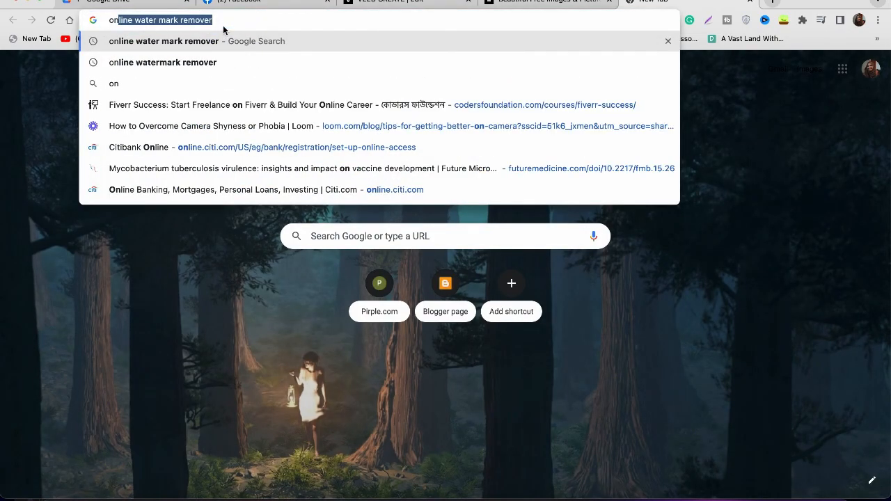
{"action": "key", "text": "Return"}
{"action": "scroll", "coordinate": [226, 186], "scroll_direction": "down", "scroll_amount": 8}
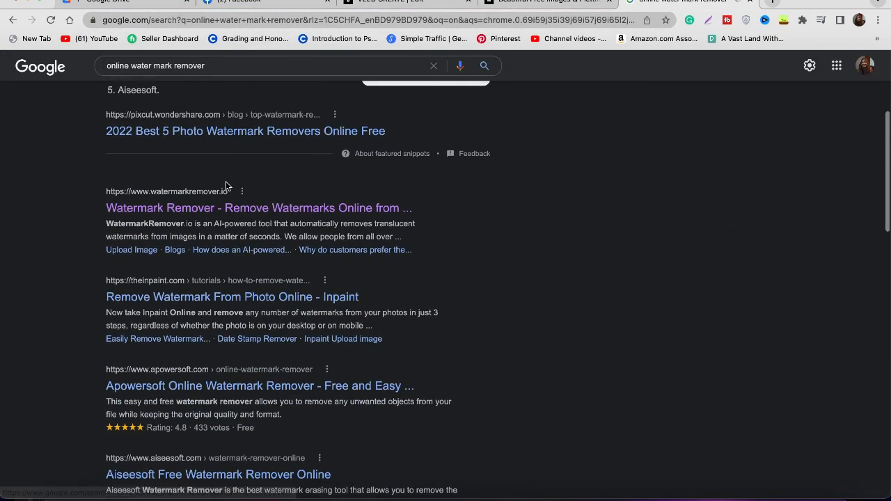
{"action": "mouse_move", "coordinate": [128, 300]}
{"action": "left_mouse_down"}
{"action": "mouse_move", "coordinate": [193, 299]}
{"action": "mouse_move", "coordinate": [133, 300]}
{"action": "left_mouse_up"}
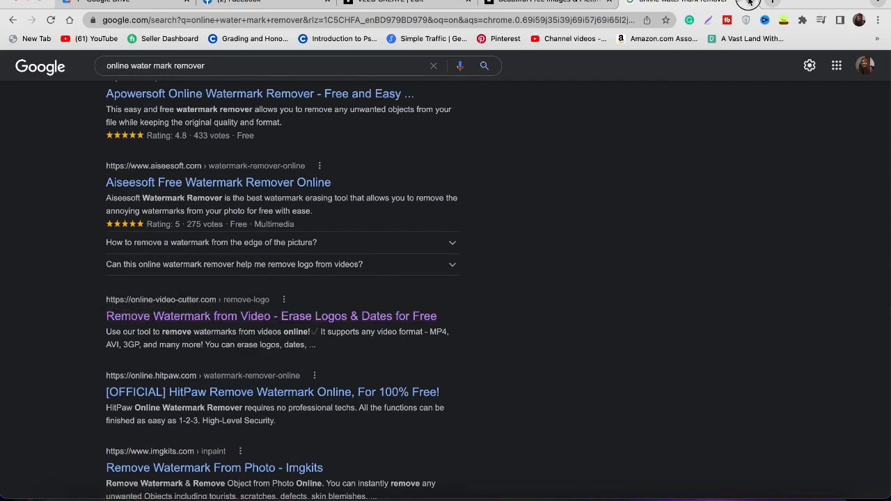